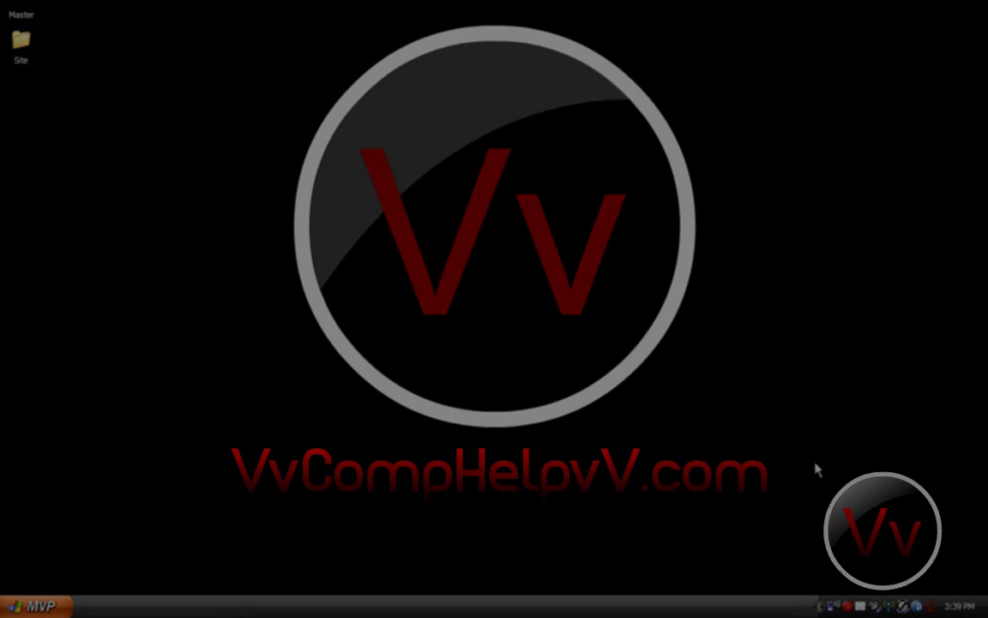
Step: Show the finished example site in Firefox and scroll through it
{"action": "left_click_drag", "start_coordinate": [810, 455], "coordinate": [446, 509]}
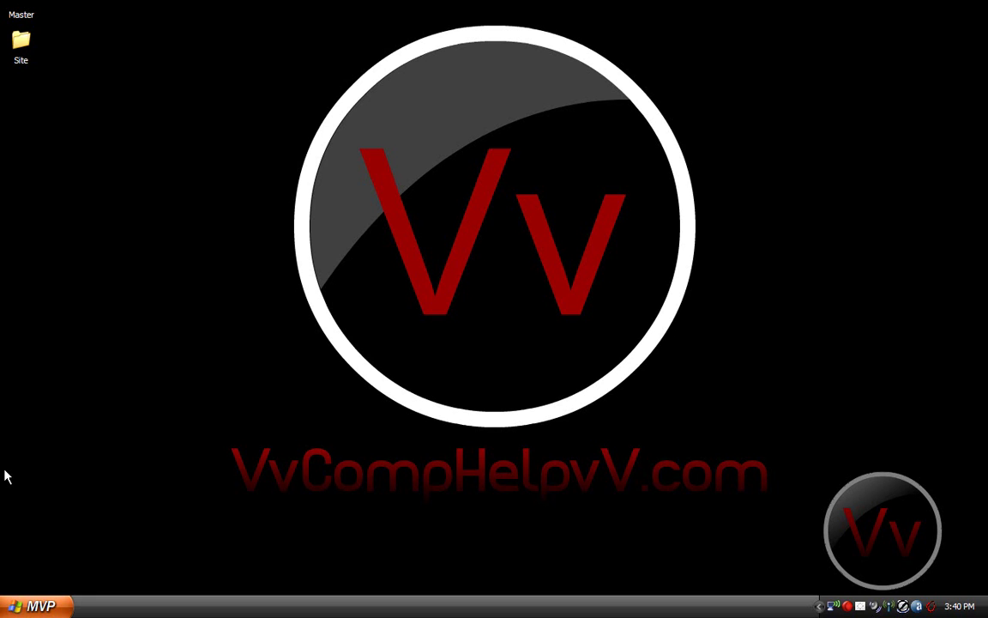
{"action": "left_click", "coordinate": [21, 525]}
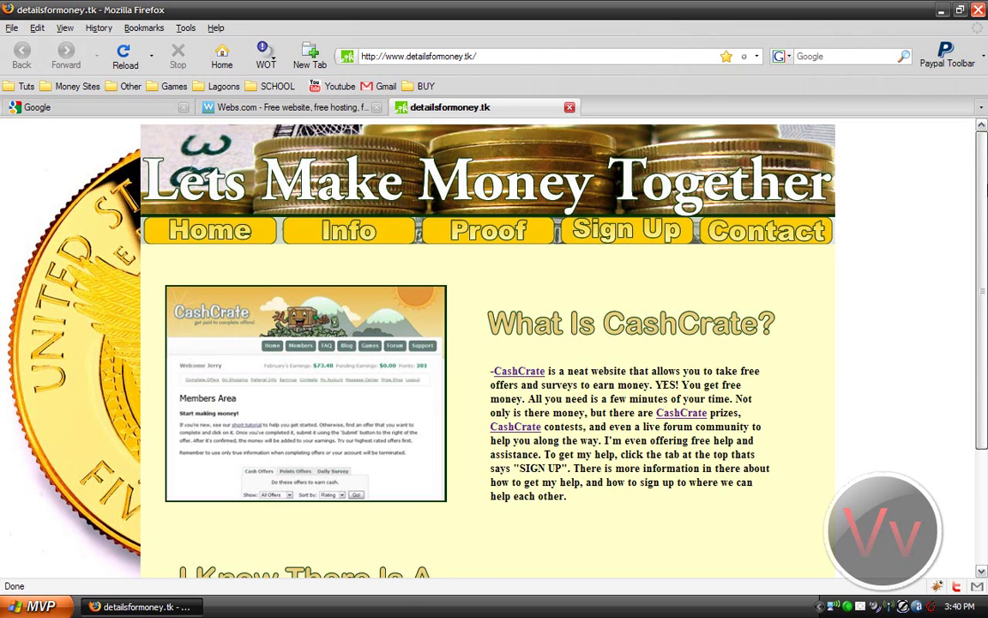
{"action": "scroll", "coordinate": [641, 562], "scroll_direction": "down", "scroll_amount": 3}
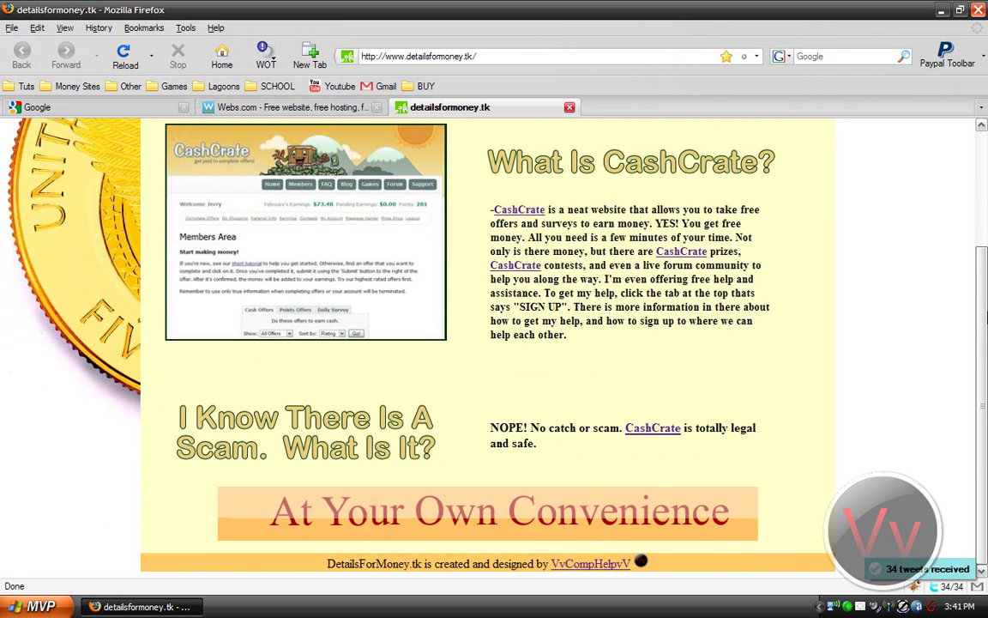
{"action": "left_click_drag", "start_coordinate": [983, 396], "coordinate": [983, 176]}
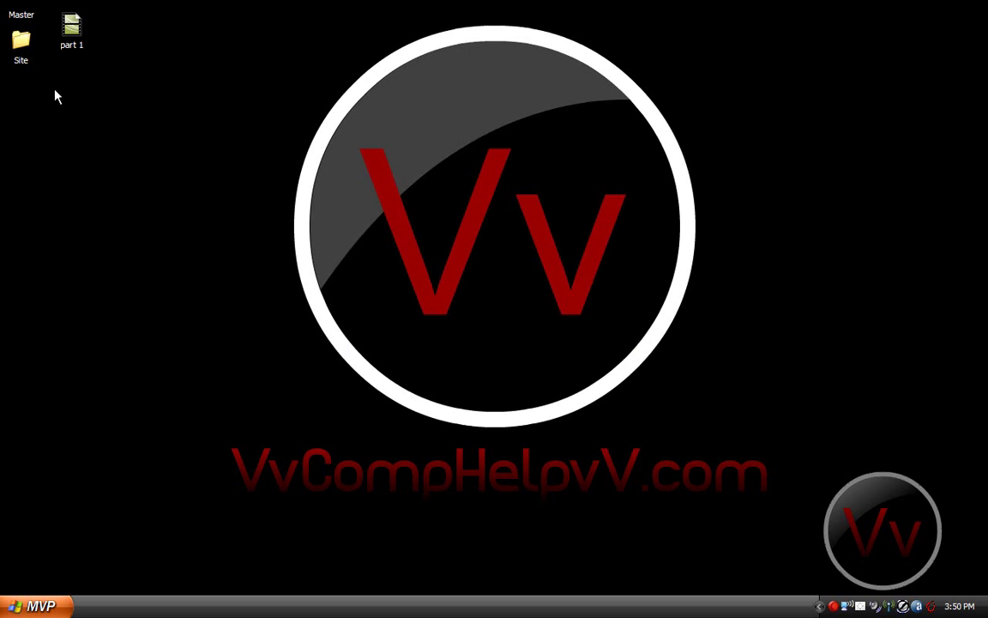
Step: Create a new folder named Site1 on the desktop
{"action": "right_click", "coordinate": [24, 77]}
{"action": "mouse_move", "coordinate": [87, 182]}
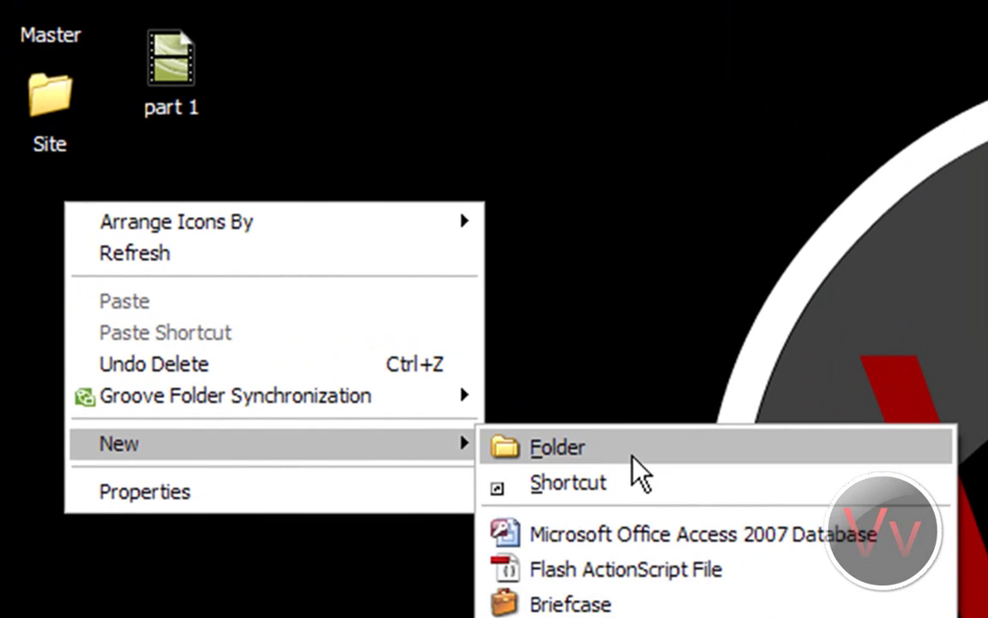
{"action": "left_click", "coordinate": [633, 459]}
{"action": "type", "text": "Site1"}
{"action": "key", "text": "Return"}
Step: Launch Adobe Dreamweaver CS3 from the dock
{"action": "left_click", "coordinate": [633, 467]}
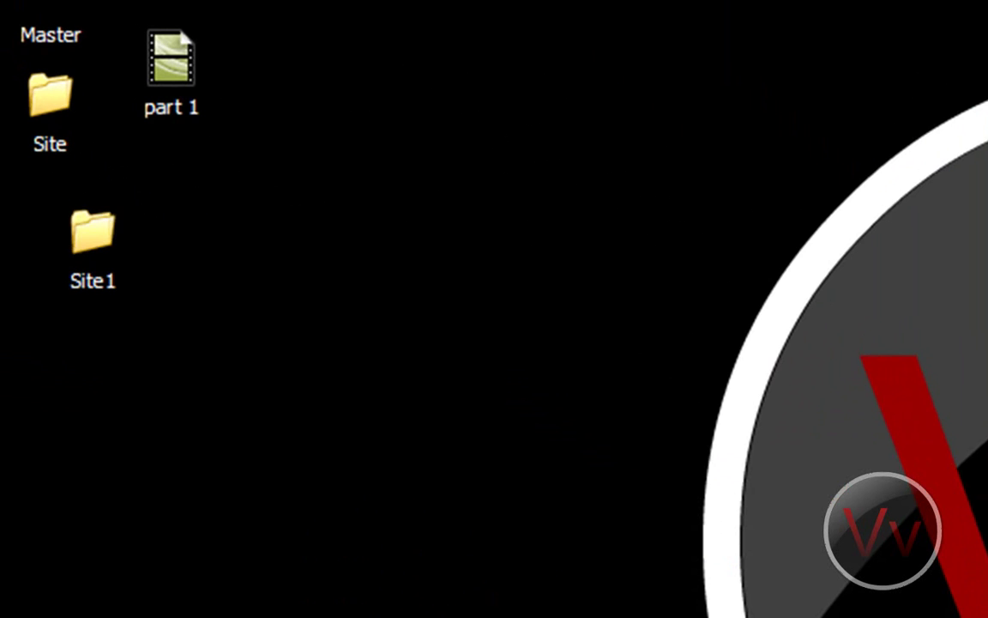
{"action": "mouse_move", "coordinate": [3, 415]}
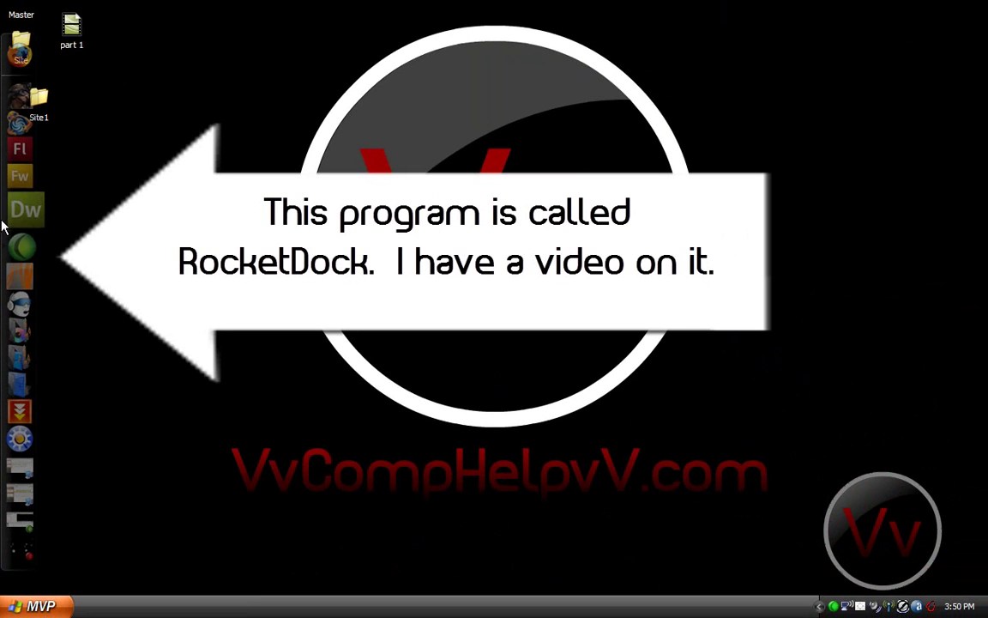
{"action": "left_click", "coordinate": [4, 215]}
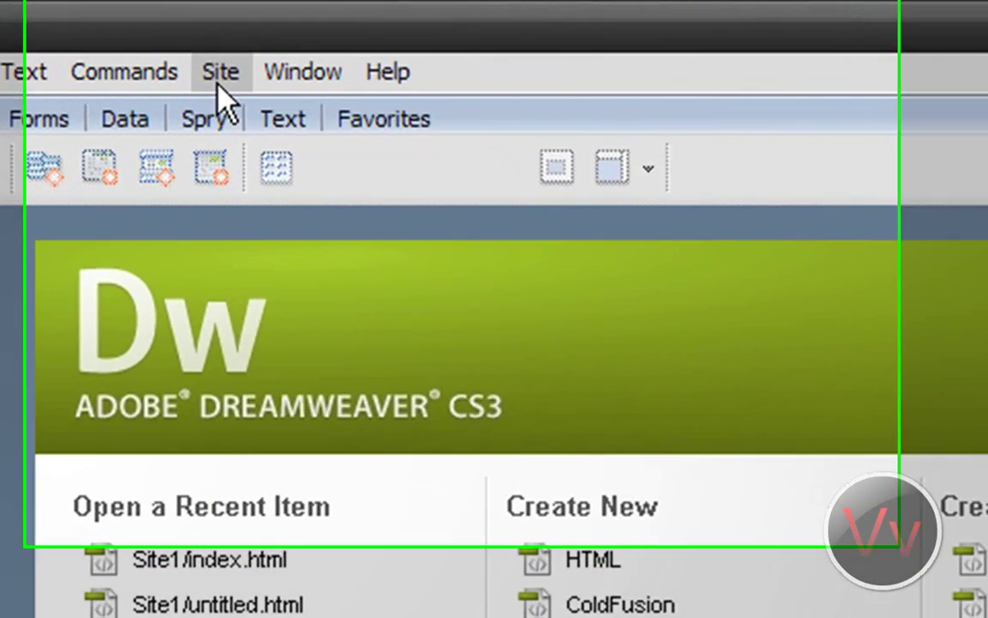
Step: Start a new site from the Site menu, close it, and start again to reach Unnamed Site 4
{"action": "left_click", "coordinate": [222, 26]}
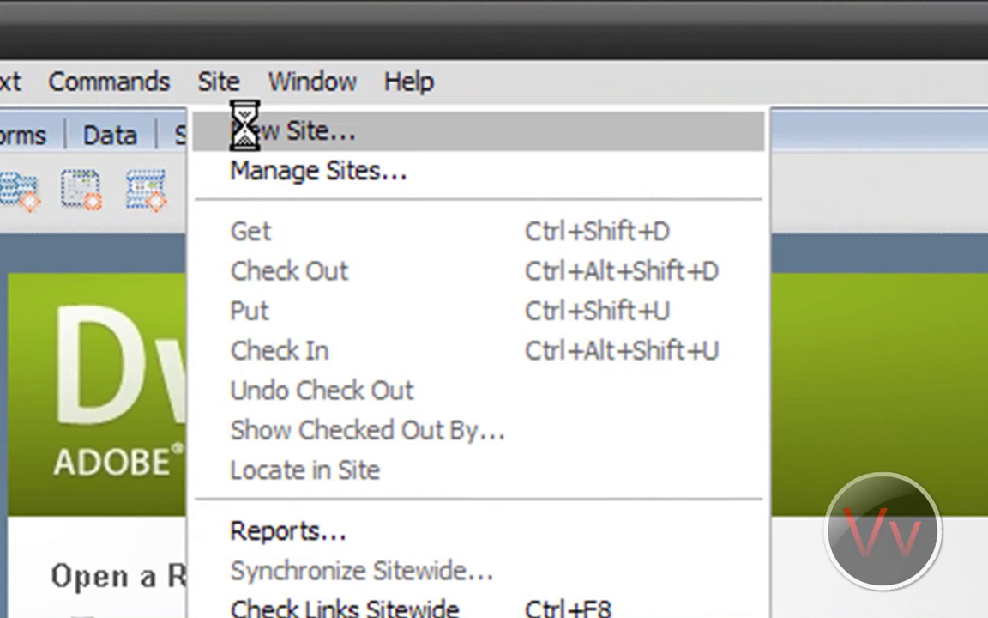
{"action": "left_click", "coordinate": [245, 131]}
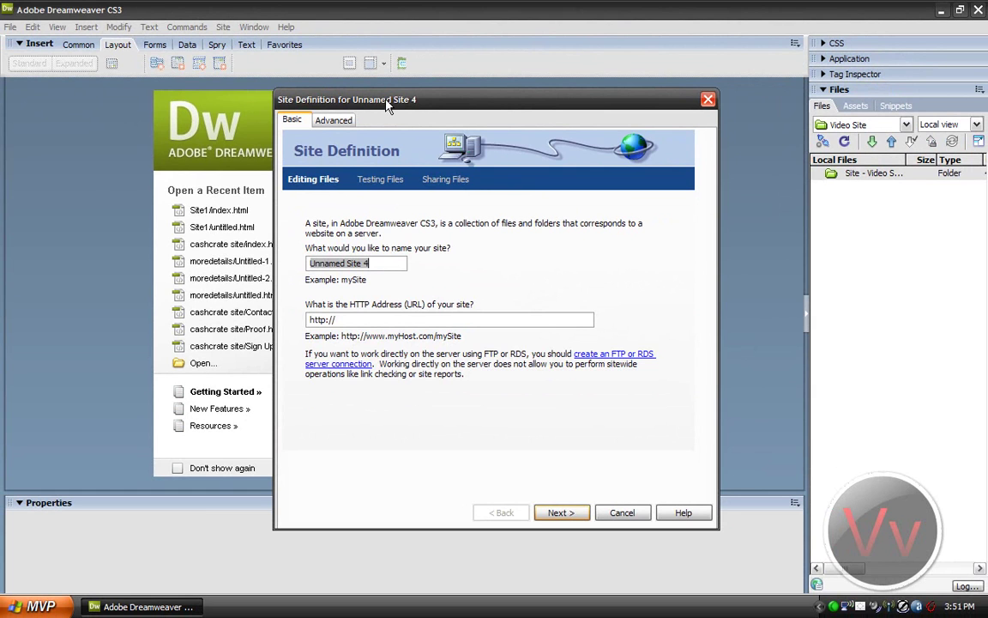
{"action": "left_click", "coordinate": [707, 100]}
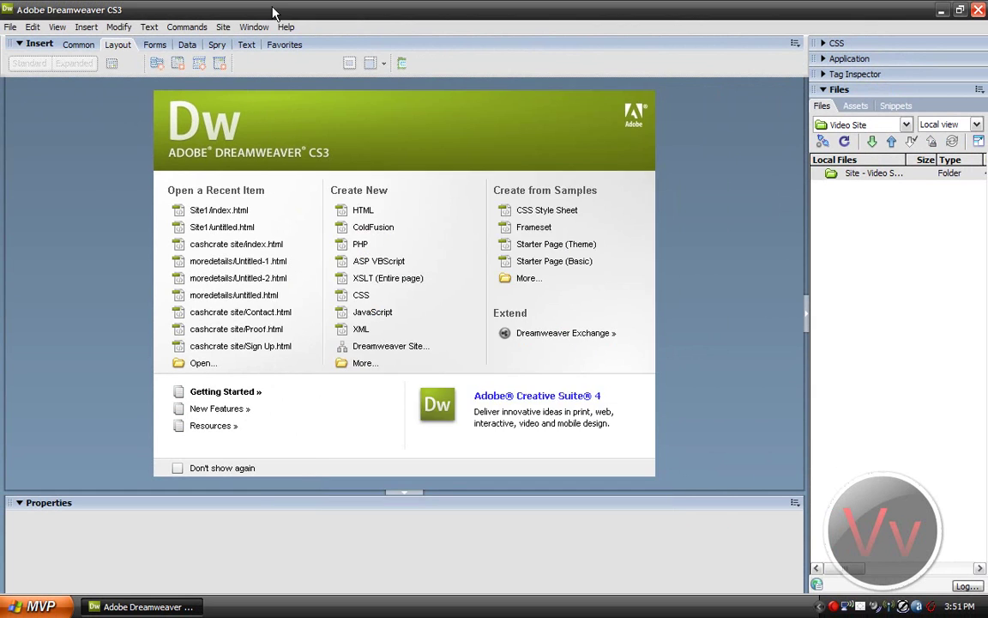
{"action": "left_click", "coordinate": [224, 27]}
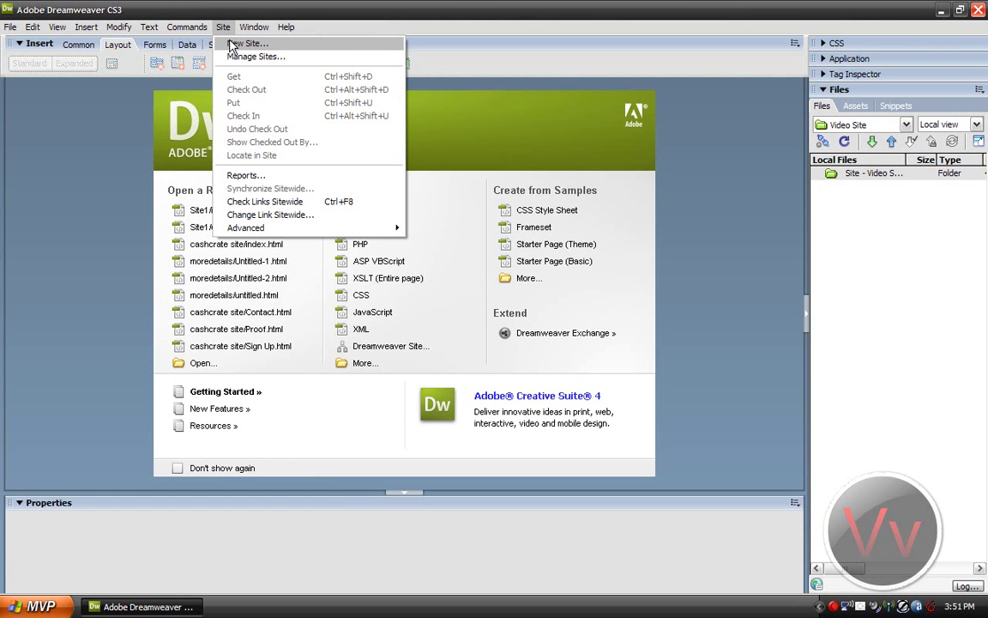
{"action": "left_click", "coordinate": [231, 43]}
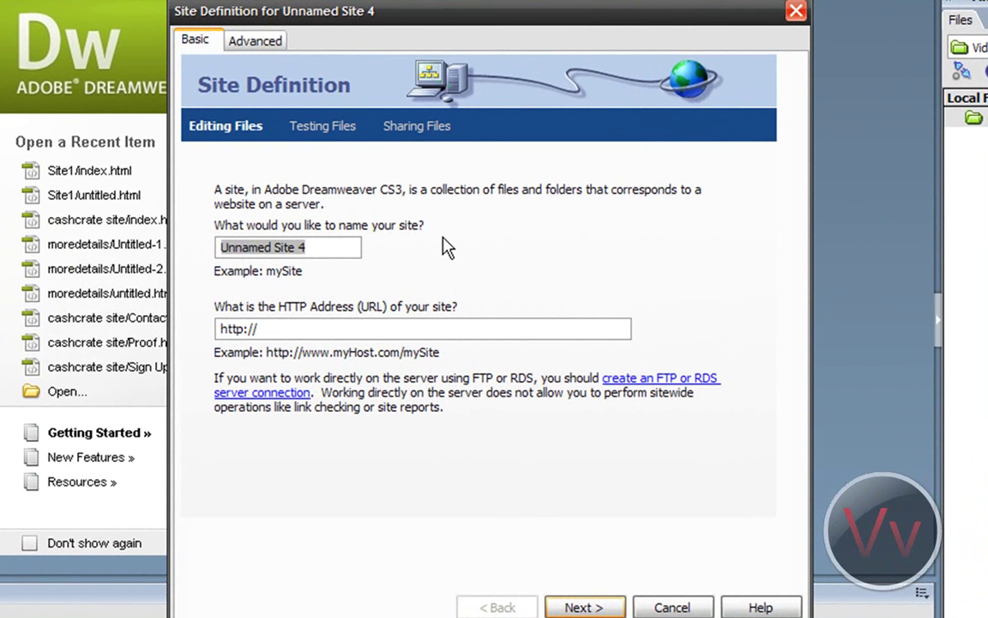
Step: Name the new site 'Site for Video'
{"action": "key", "text": "BackSpace"}
{"action": "type", "text": "S"}
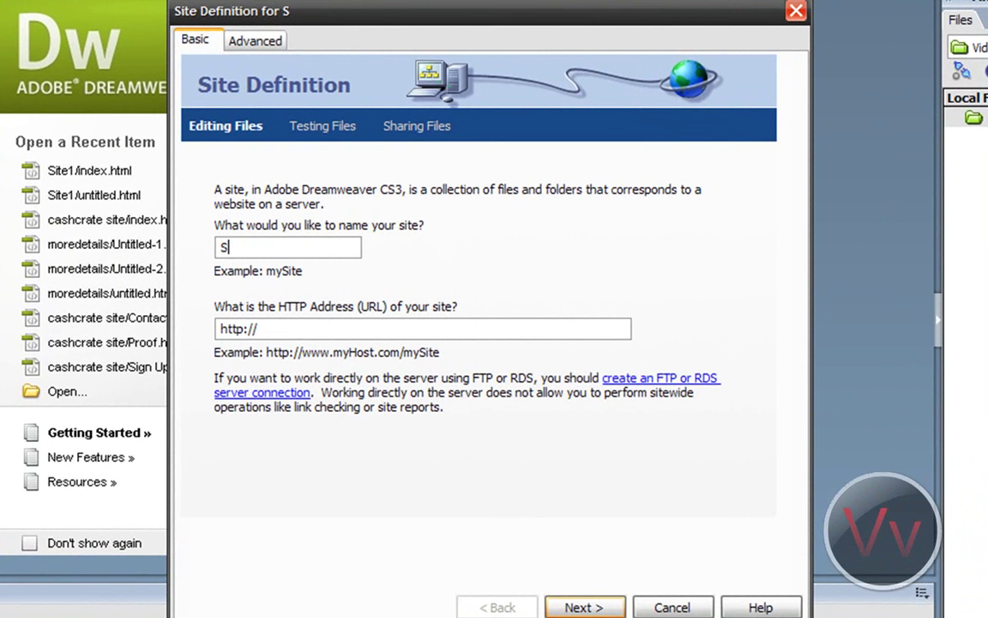
{"action": "type", "text": "ite for Video"}
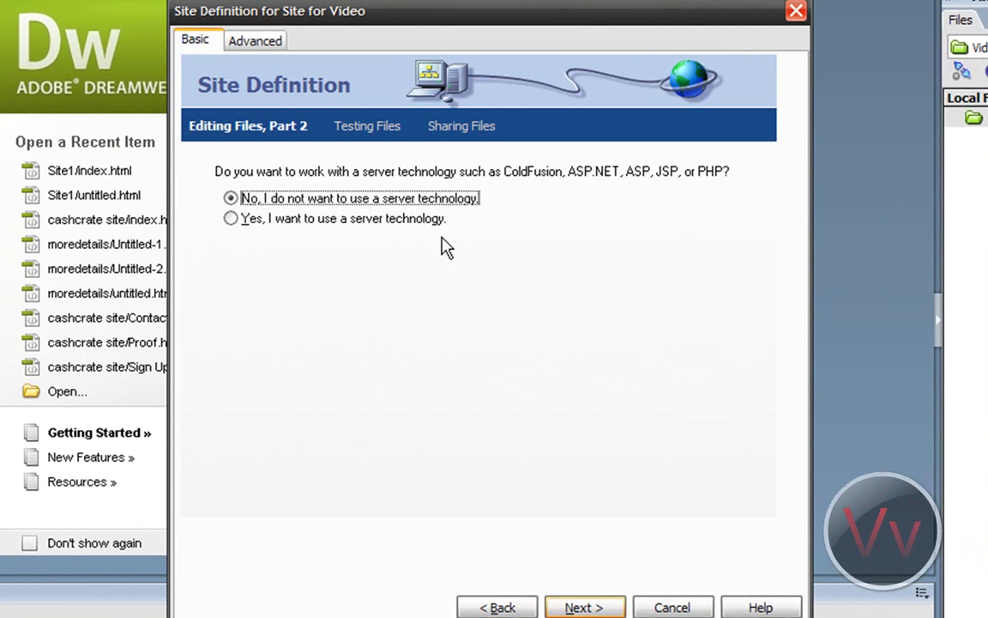
{"action": "left_click", "coordinate": [581, 604]}
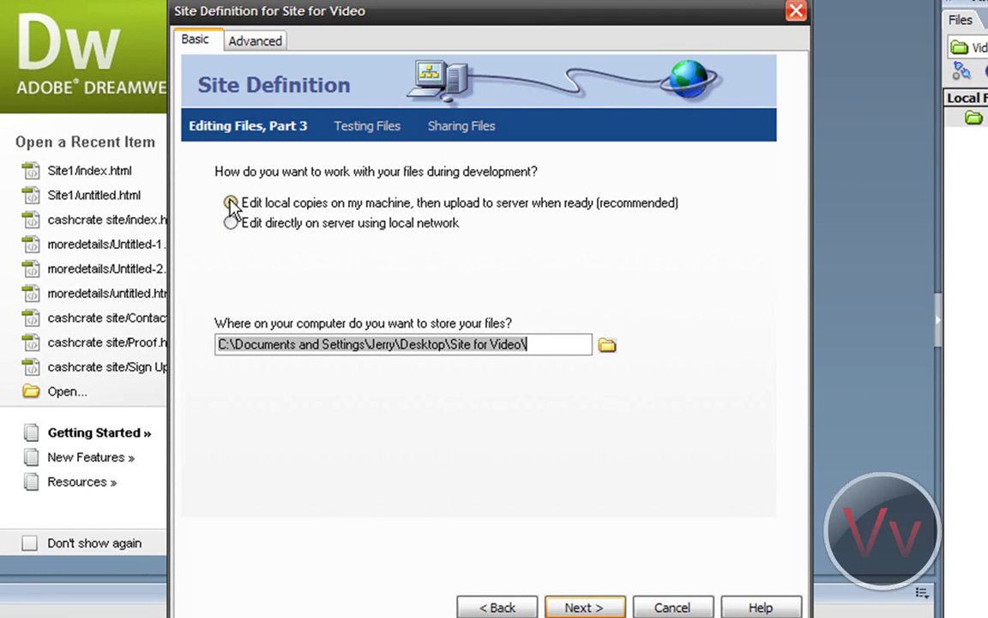
Step: Set the site's local root folder to Desktop\Site1
{"action": "left_click", "coordinate": [607, 347]}
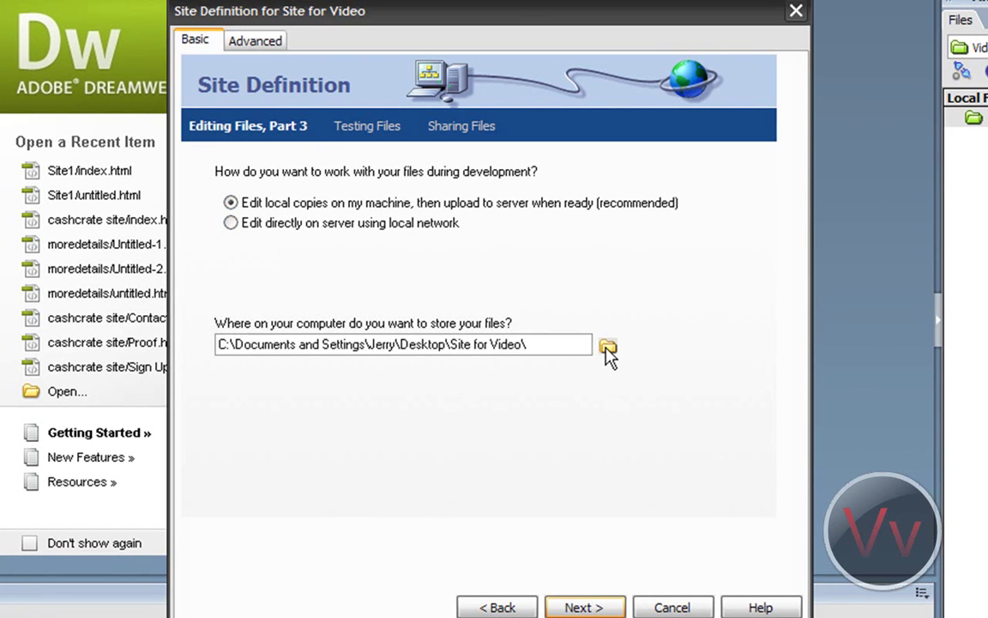
{"action": "left_click", "coordinate": [540, 137]}
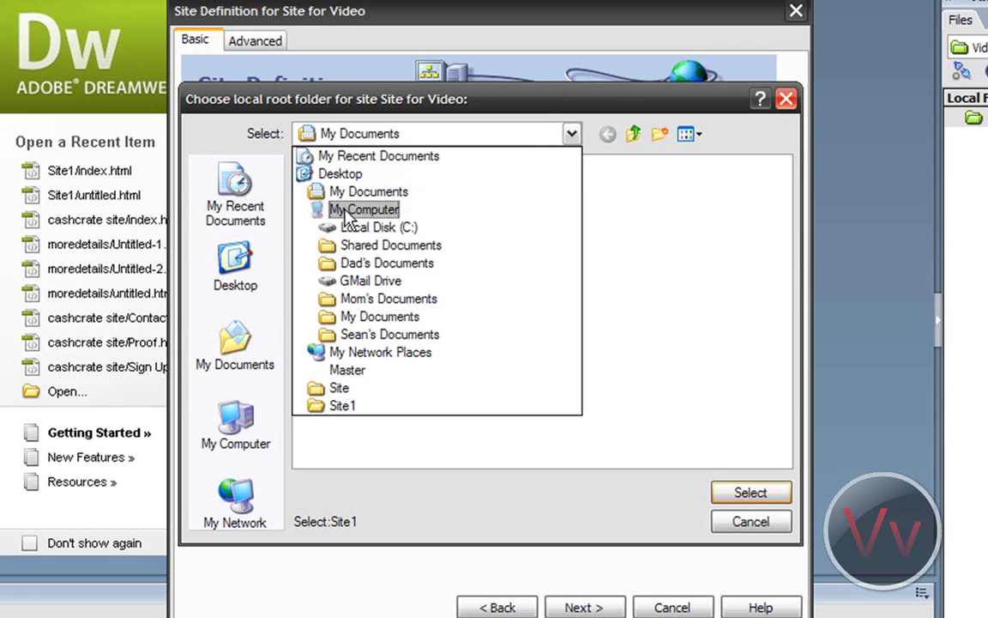
{"action": "left_click", "coordinate": [236, 279]}
{"action": "left_click", "coordinate": [420, 285]}
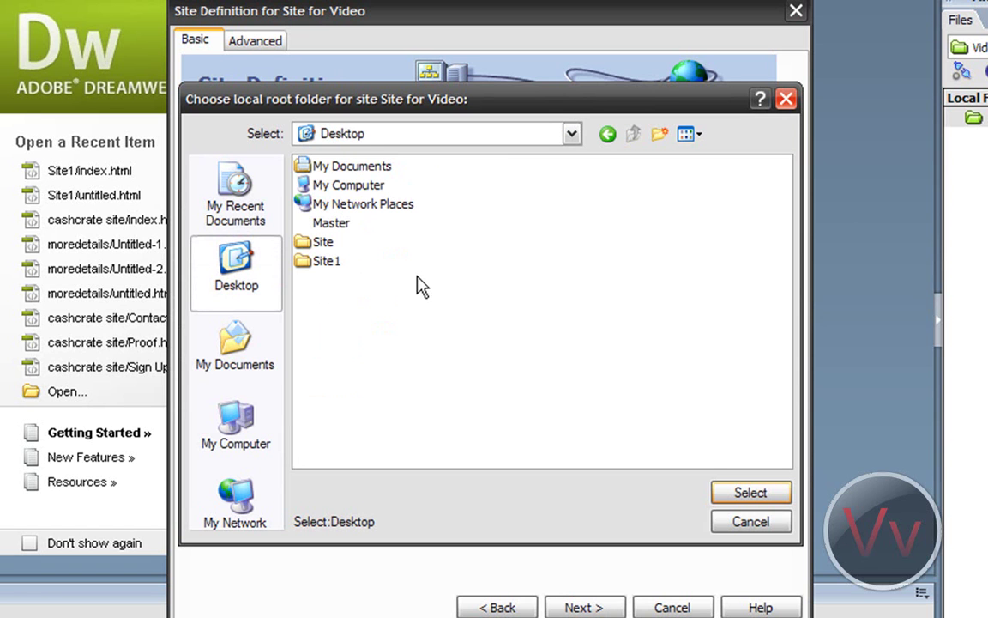
{"action": "left_click", "coordinate": [328, 261]}
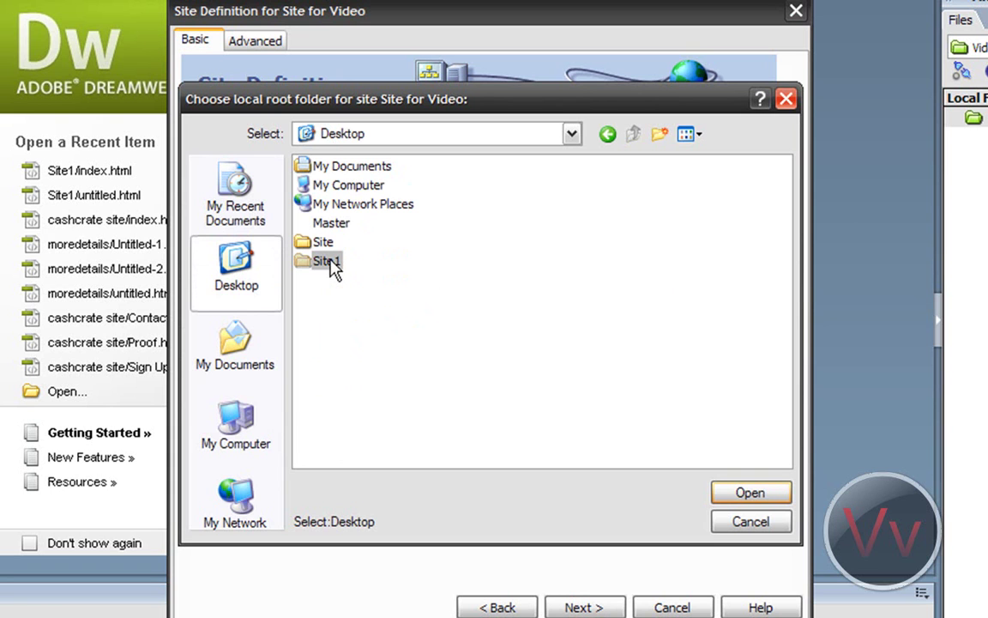
{"action": "left_click", "coordinate": [751, 494]}
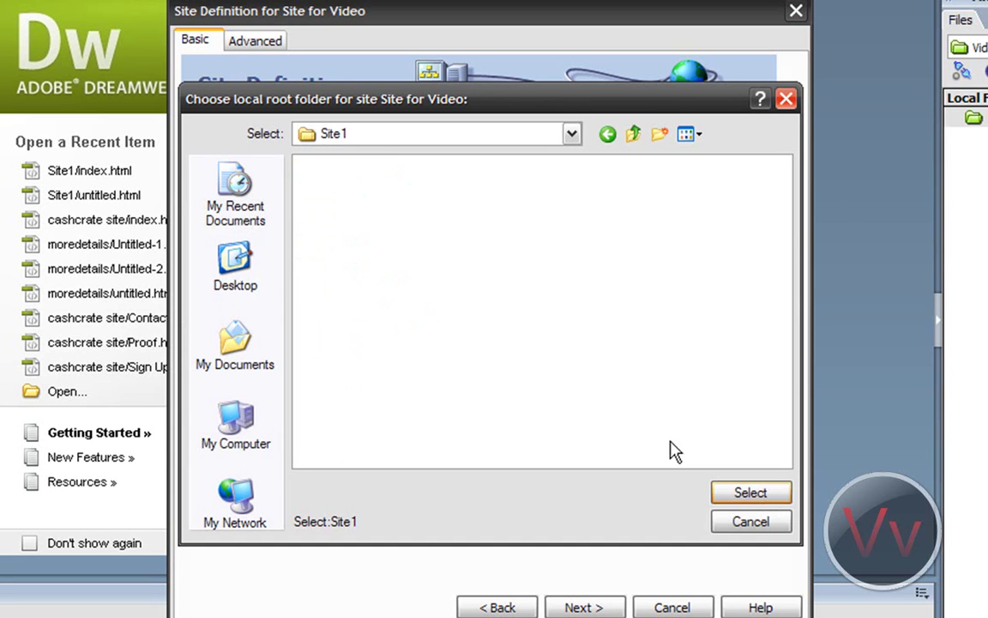
{"action": "left_click", "coordinate": [731, 496]}
{"action": "left_click", "coordinate": [586, 606]}
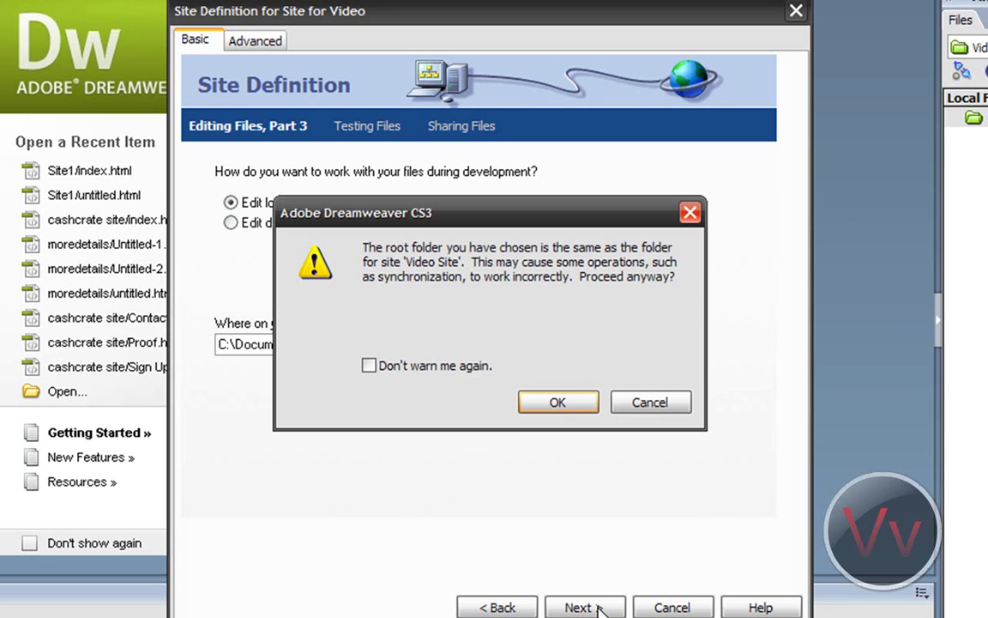
{"action": "left_click", "coordinate": [556, 402]}
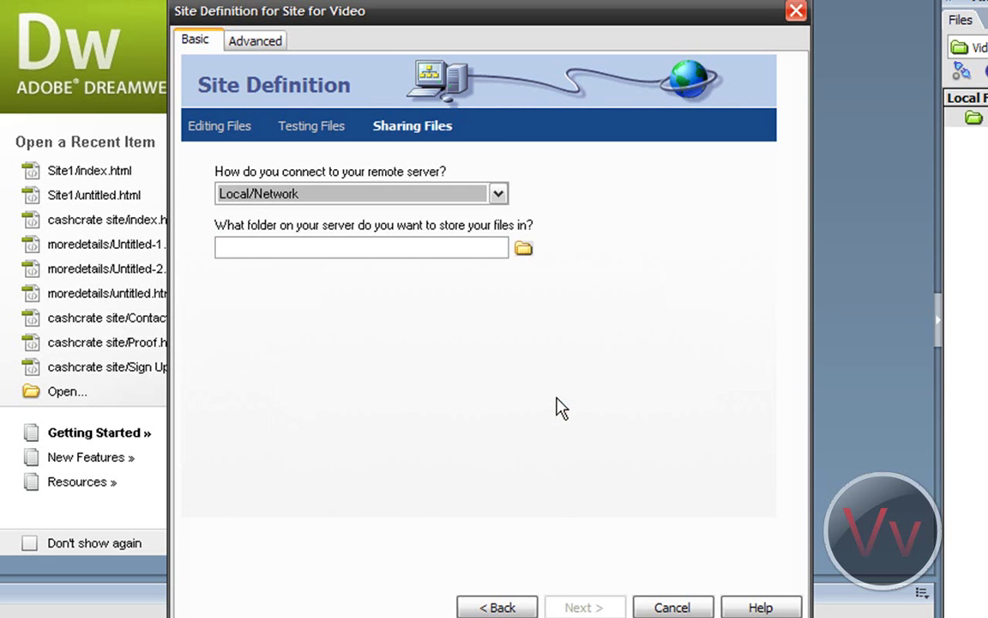
Step: Choose no remote server and finish the site definition
{"action": "left_click", "coordinate": [450, 194]}
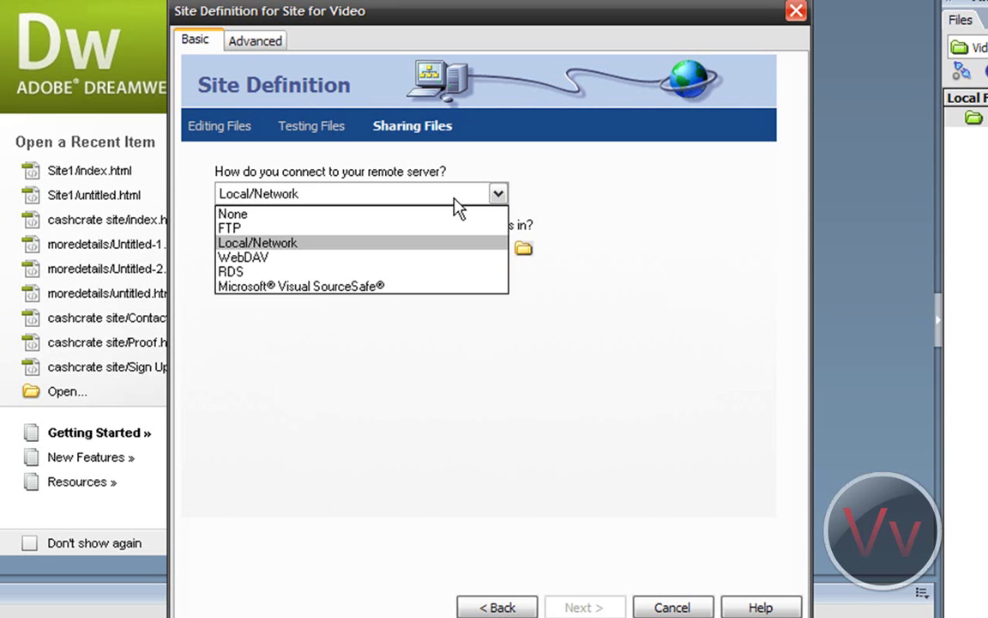
{"action": "left_click", "coordinate": [413, 216]}
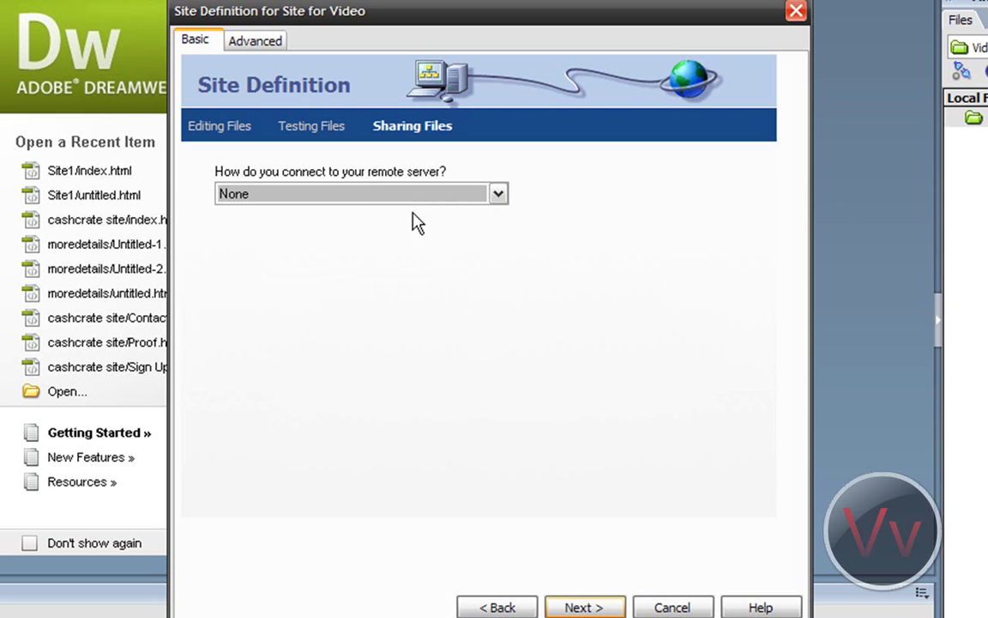
{"action": "left_click", "coordinate": [592, 608]}
{"action": "left_click", "coordinate": [592, 607]}
{"action": "left_click", "coordinate": [558, 402]}
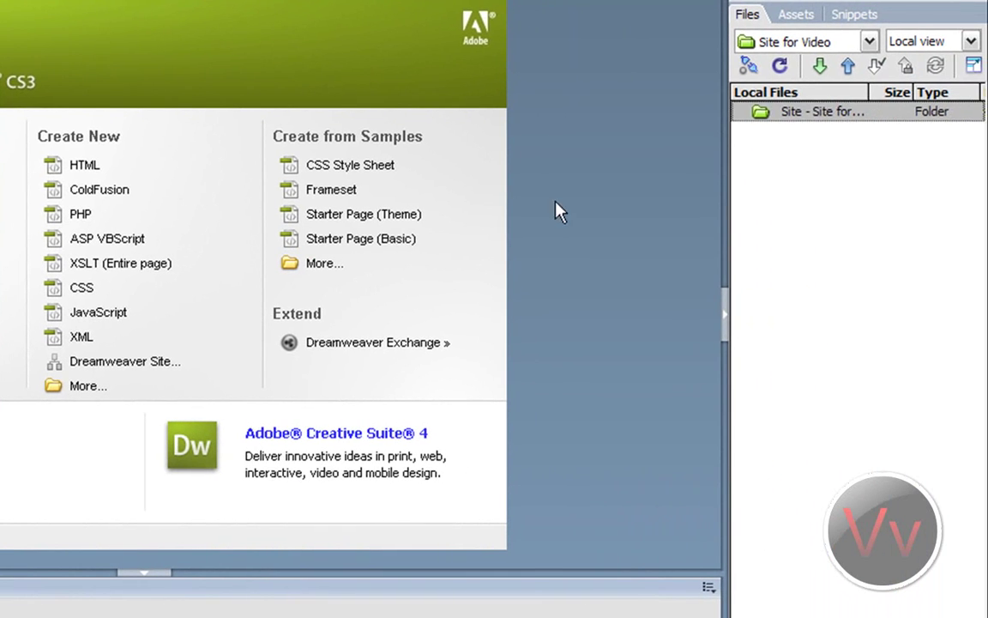
Step: Create a new file in the Files panel and name it index.html
{"action": "right_click", "coordinate": [813, 197]}
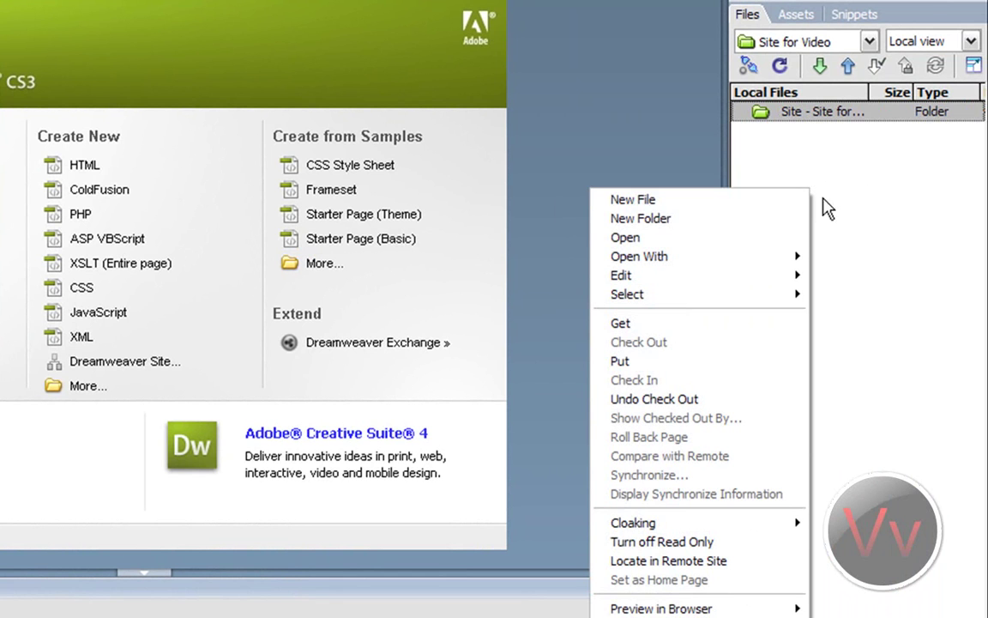
{"action": "left_click", "coordinate": [784, 204]}
{"action": "type", "text": "Indoex"}
{"action": "key", "text": "BackSpace"}
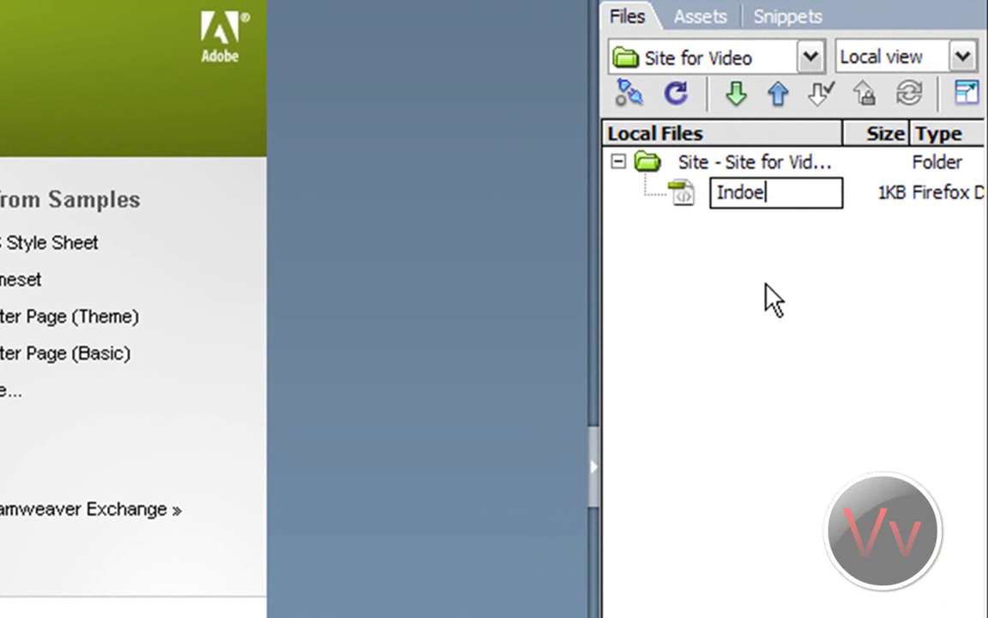
{"action": "key", "text": "BackSpace"}
{"action": "key", "text": "BackSpace"}
{"action": "type", "text": "ex.htm"}
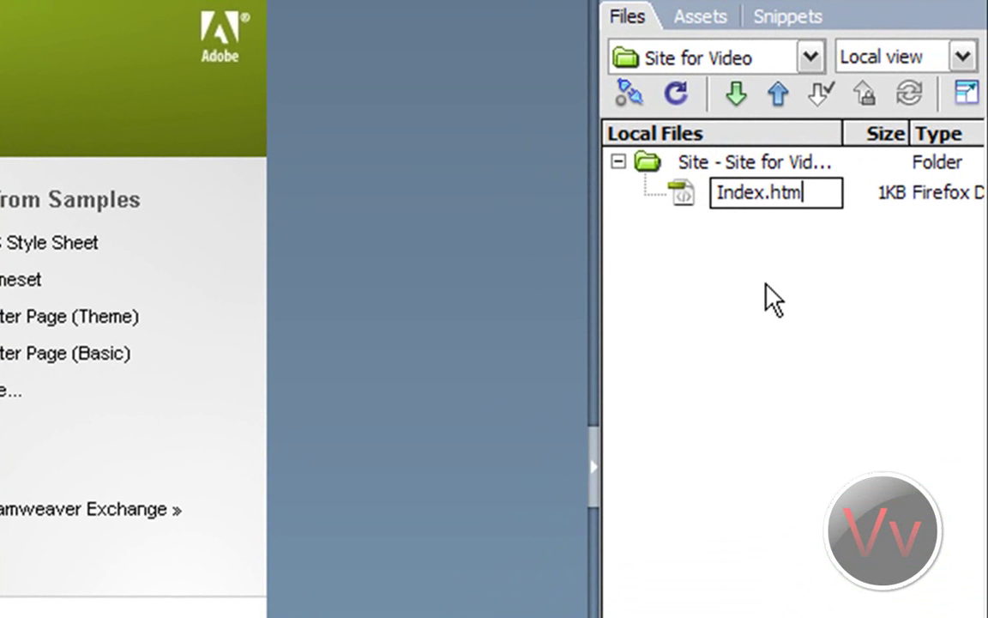
{"action": "type", "text": "l"}
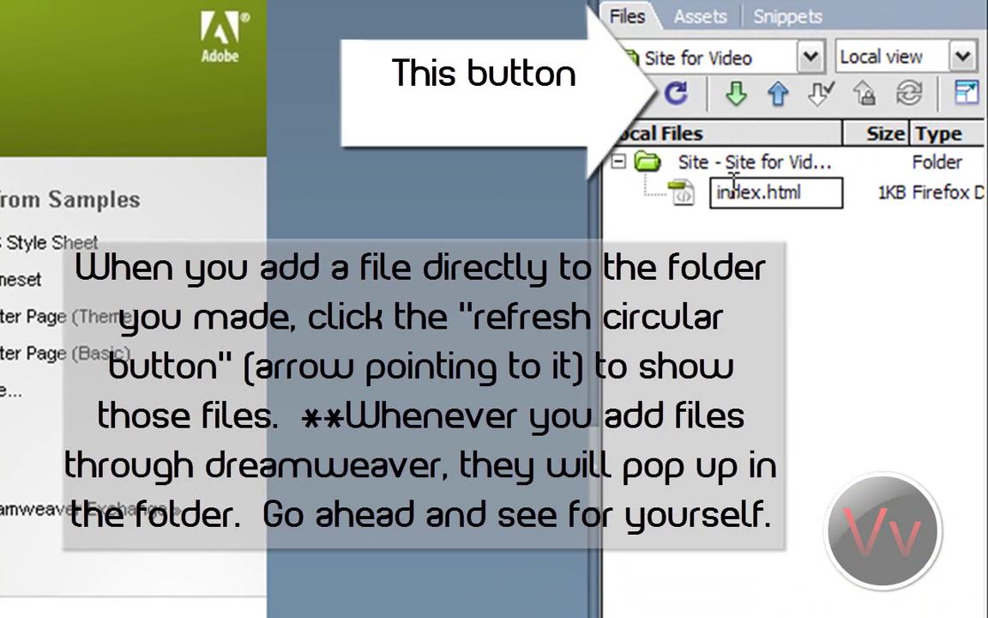
{"action": "left_click", "coordinate": [901, 416]}
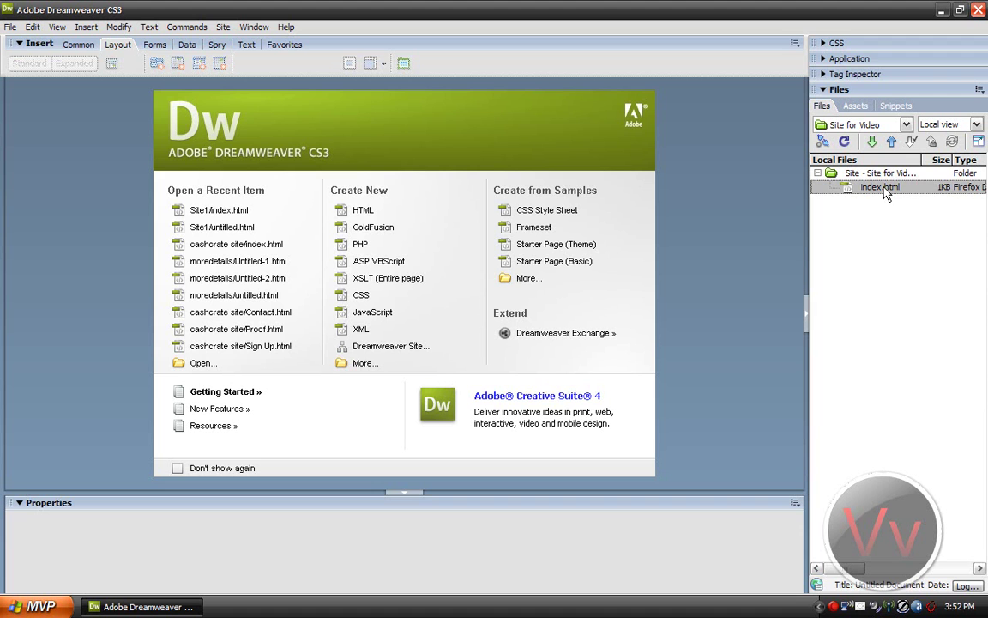
Step: Start a new site, keeping the default name Unnamed Site 4
{"action": "double_click", "coordinate": [232, 9]}
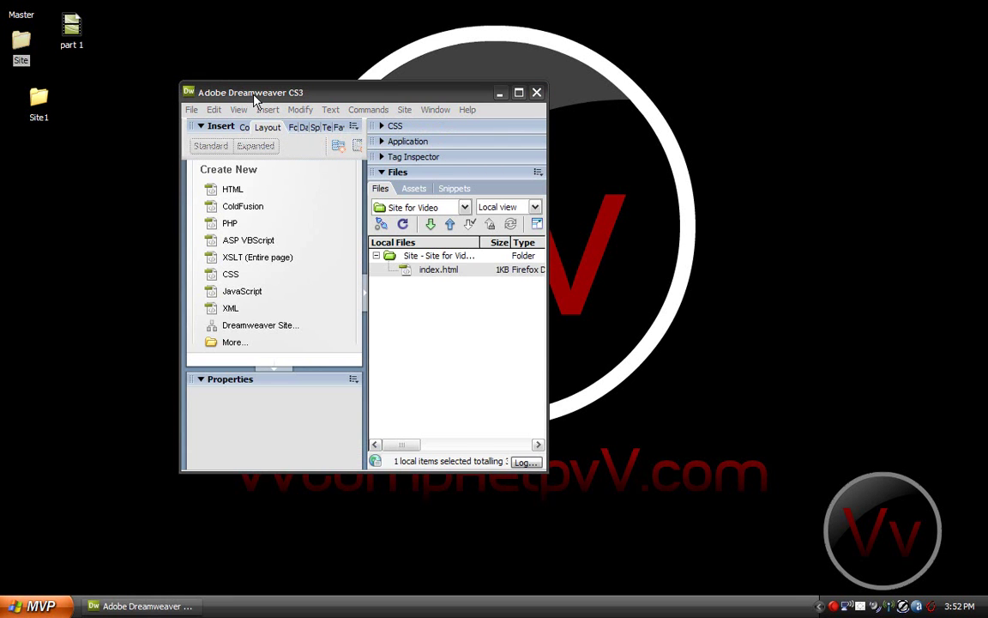
{"action": "double_click", "coordinate": [228, 89]}
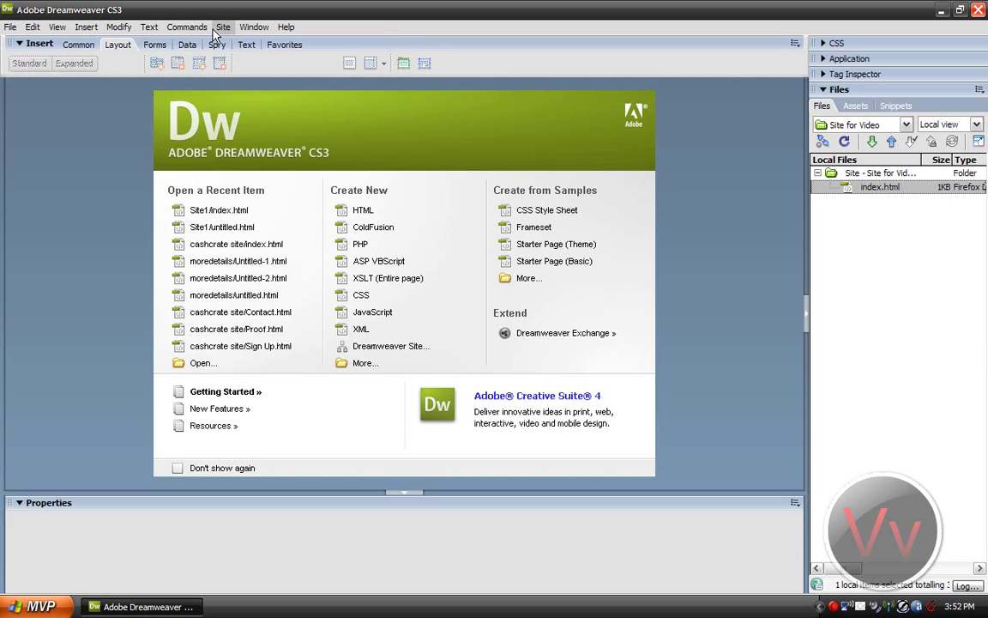
{"action": "left_click", "coordinate": [223, 26]}
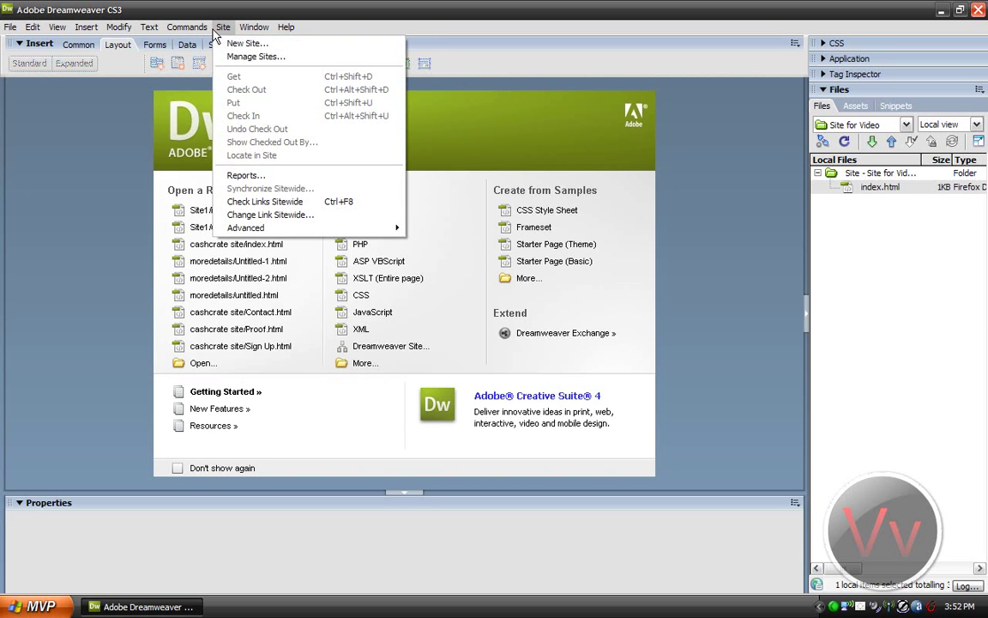
{"action": "left_click", "coordinate": [257, 42]}
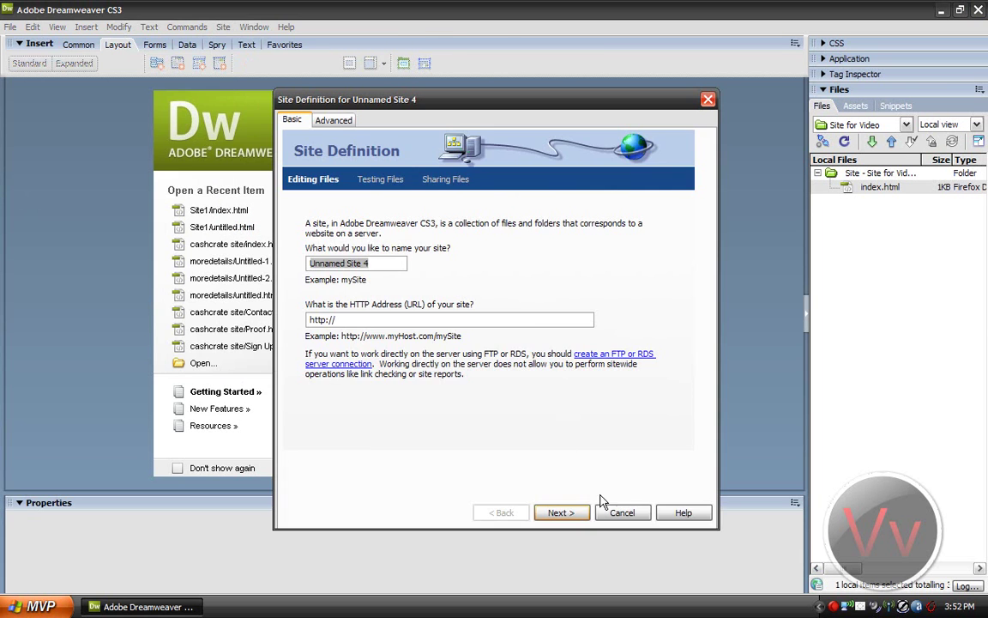
{"action": "left_click", "coordinate": [561, 512]}
{"action": "left_click", "coordinate": [562, 512]}
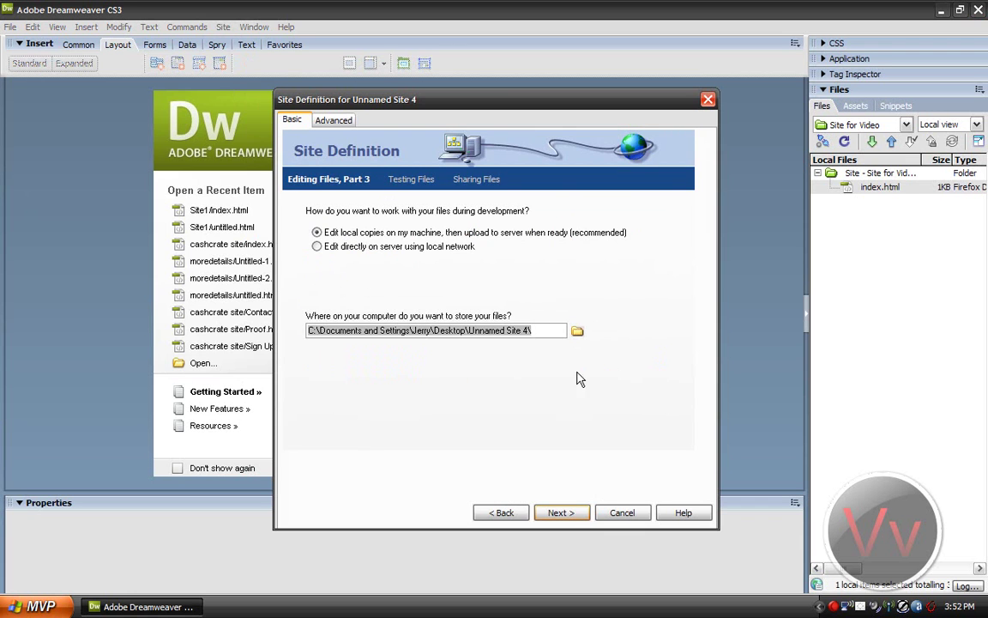
Step: Set the local root folder to the Desktop's Site folder
{"action": "left_click", "coordinate": [576, 330]}
{"action": "left_click", "coordinate": [320, 274]}
{"action": "left_click", "coordinate": [380, 259]}
{"action": "left_click", "coordinate": [676, 432]}
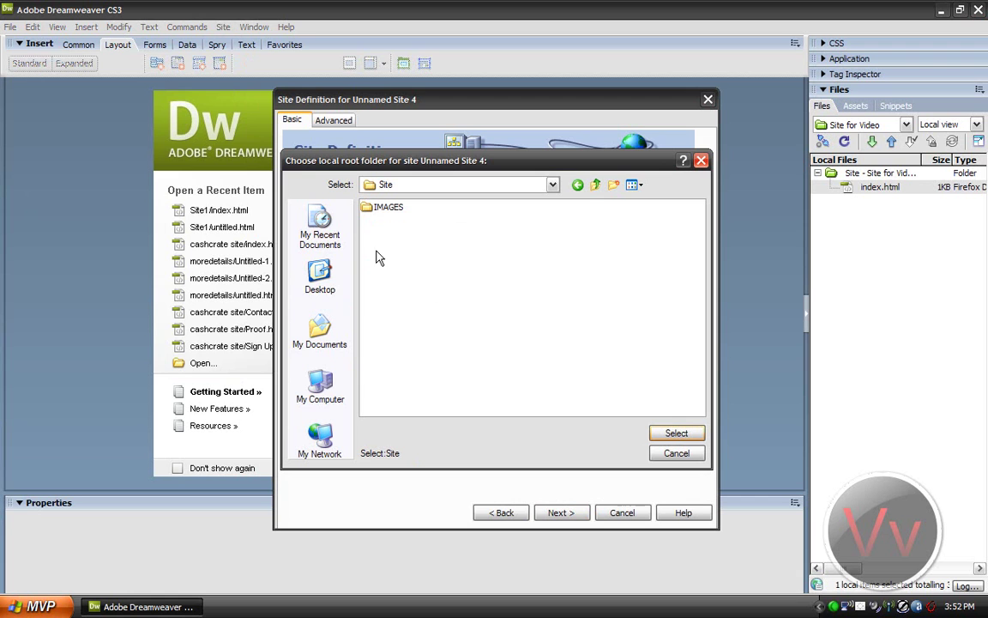
{"action": "left_click", "coordinate": [676, 432]}
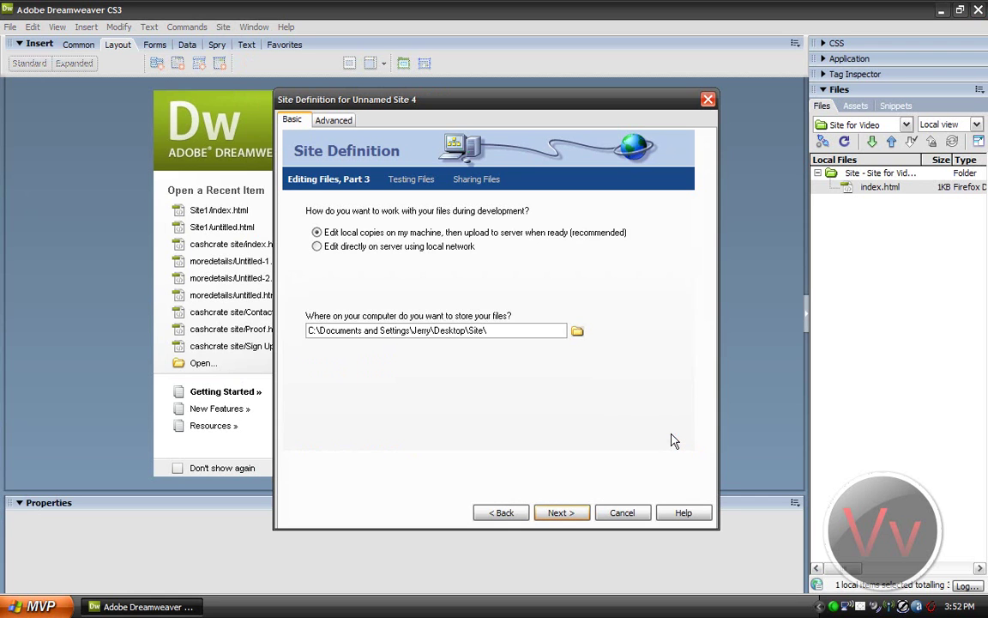
{"action": "left_click", "coordinate": [577, 511]}
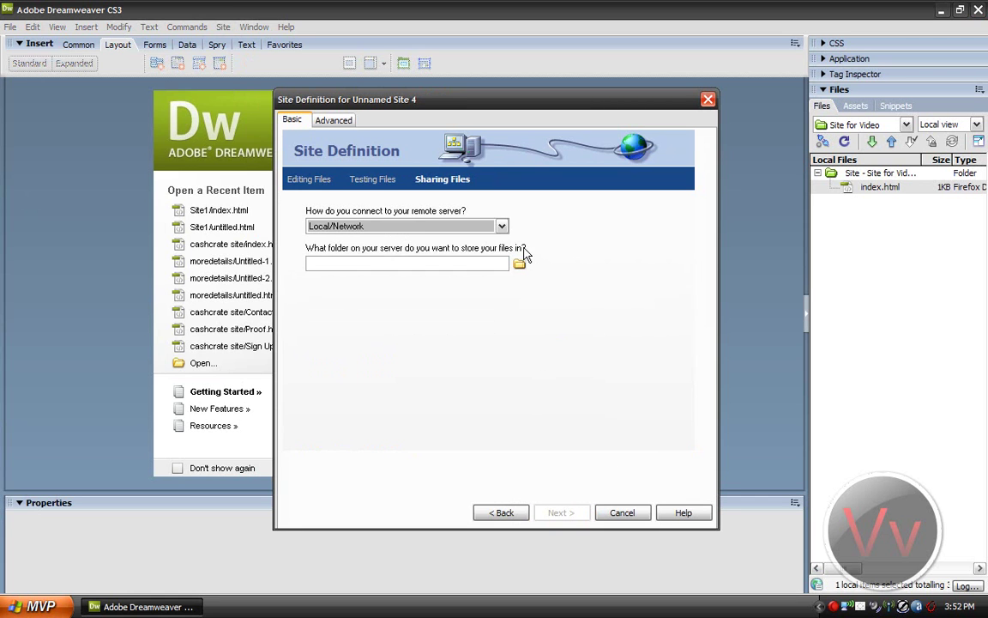
Step: Choose no remote server connection and finish creating the site
{"action": "left_click", "coordinate": [446, 226]}
{"action": "left_click", "coordinate": [445, 241]}
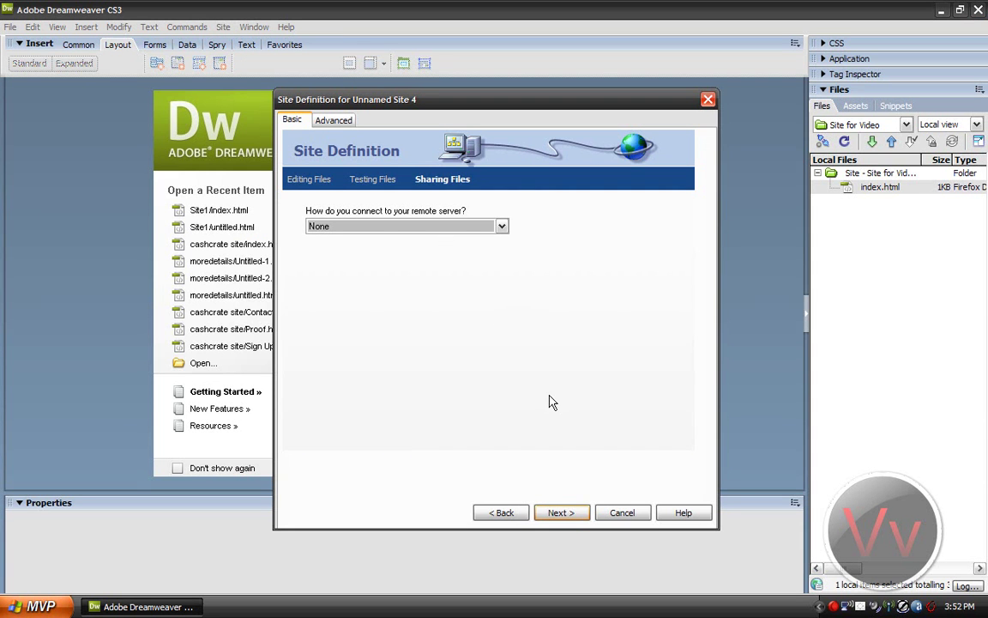
{"action": "left_click", "coordinate": [575, 510]}
{"action": "left_click", "coordinate": [562, 512]}
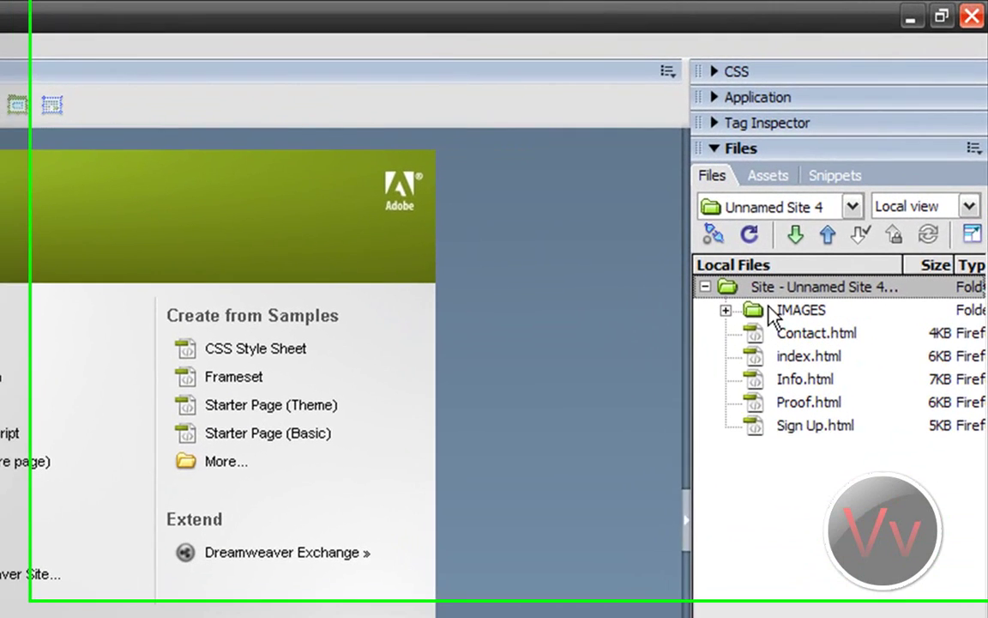
{"action": "left_click", "coordinate": [872, 215]}
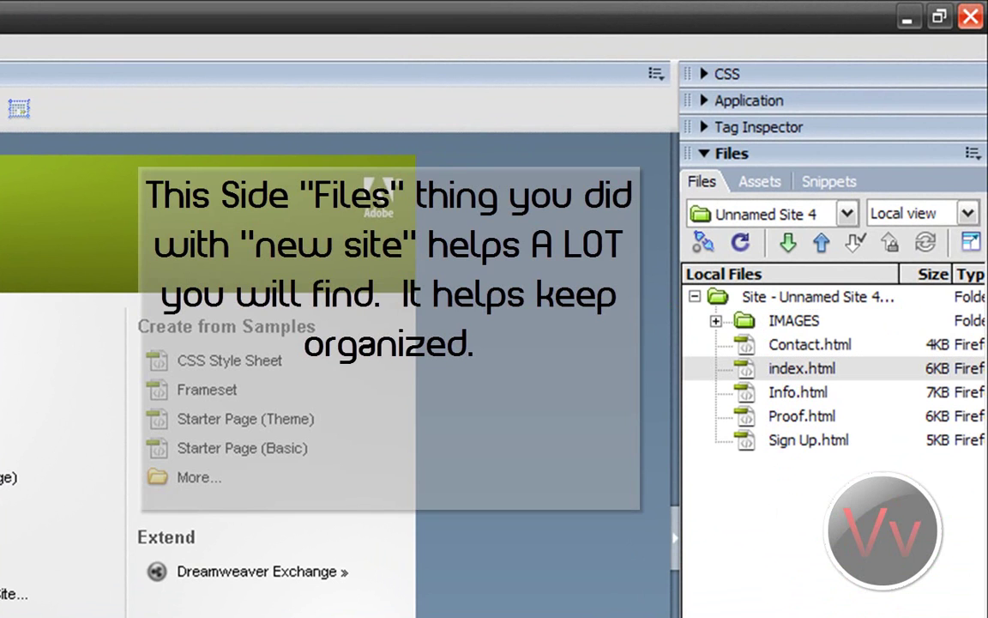
{"action": "left_click", "coordinate": [786, 505]}
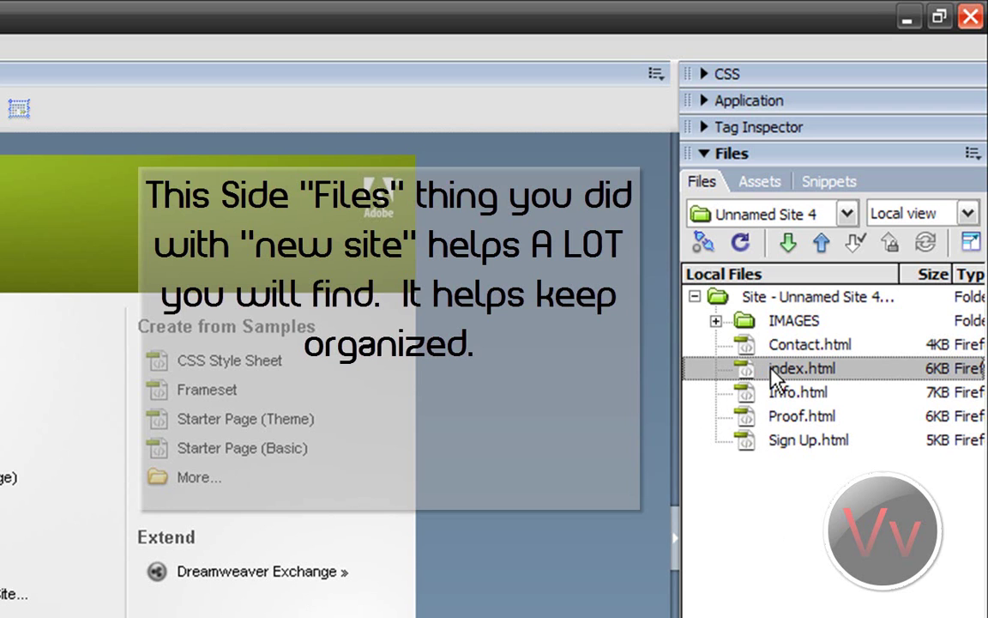
Step: Add a new file in the Files panel named index2.html
{"action": "right_click", "coordinate": [754, 520]}
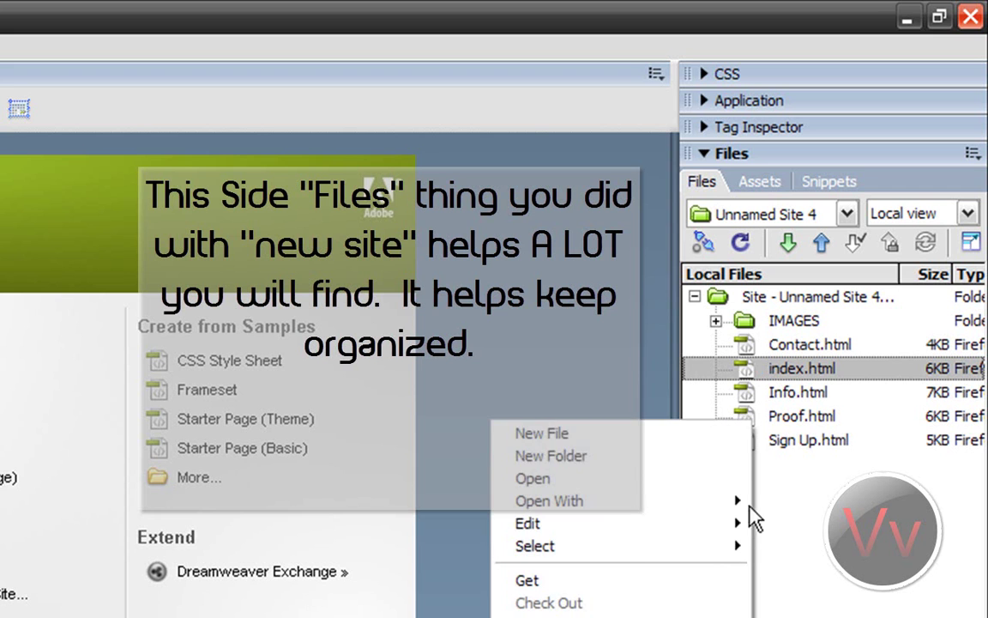
{"action": "left_click", "coordinate": [634, 443]}
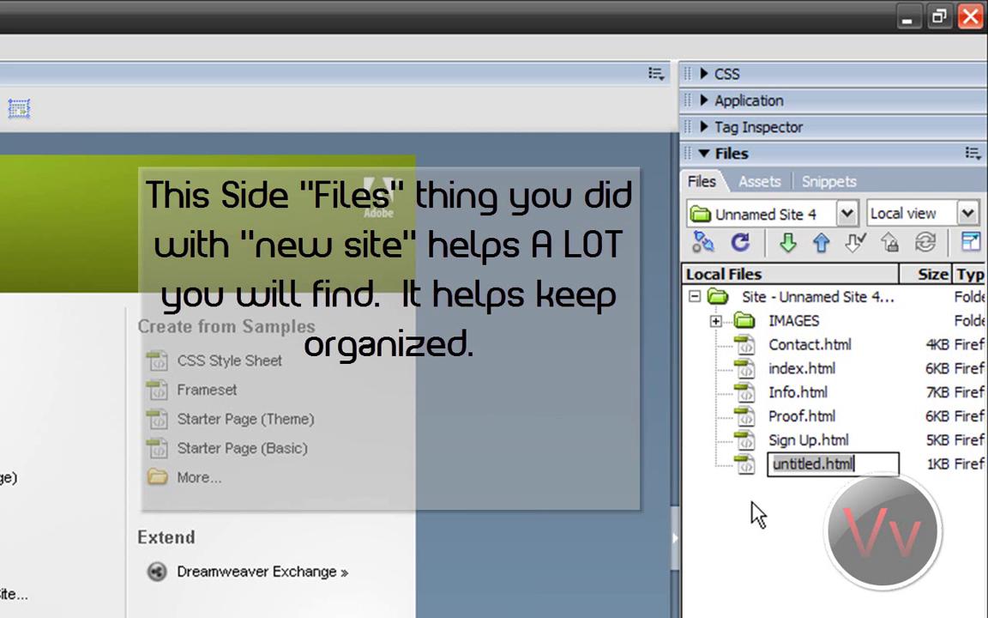
{"action": "type", "text": "ind"}
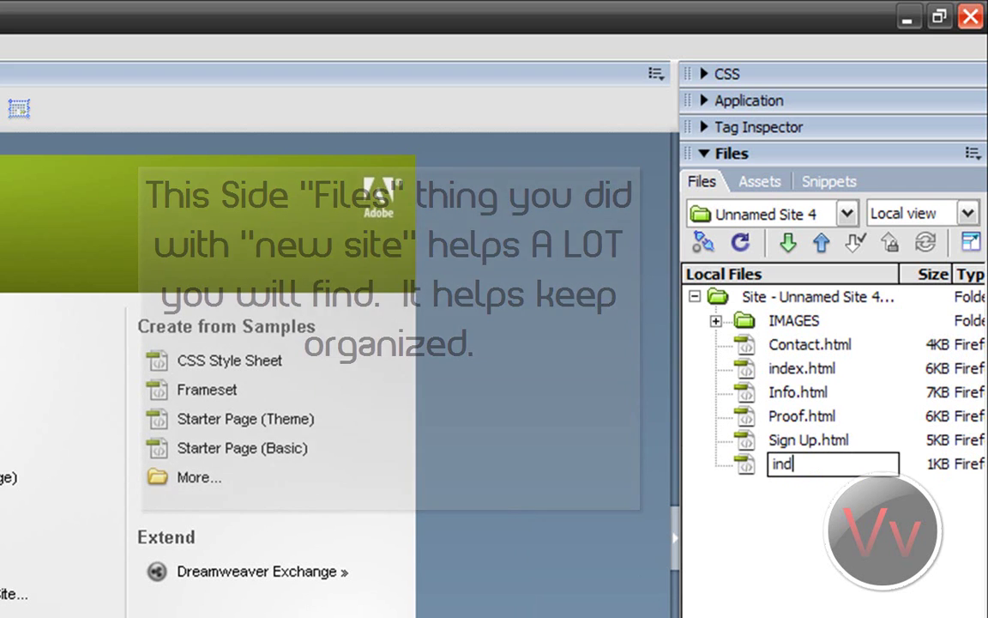
{"action": "type", "text": "ex2.html"}
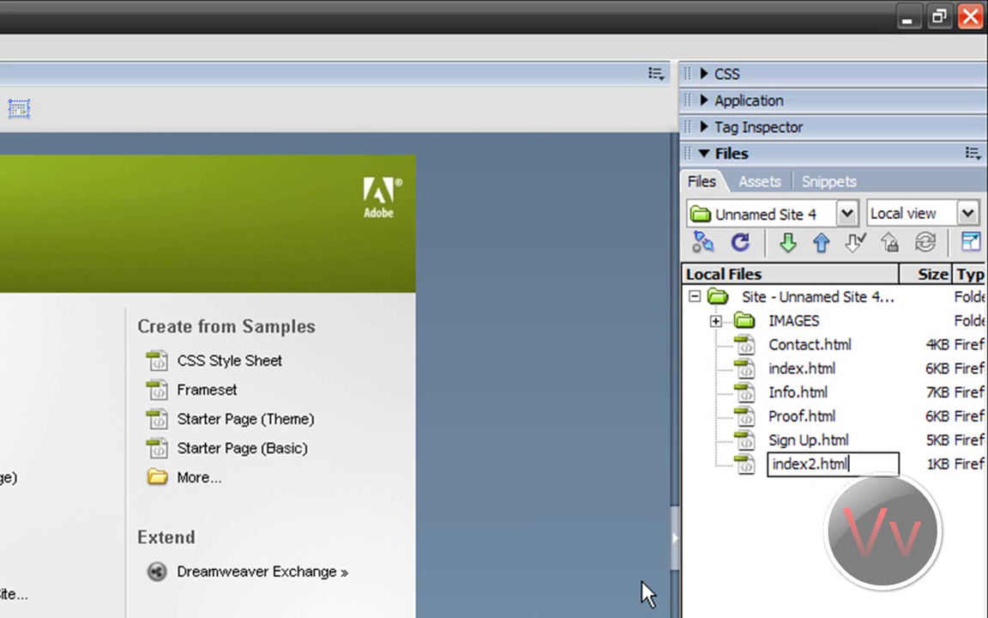
{"action": "key", "text": "Return"}
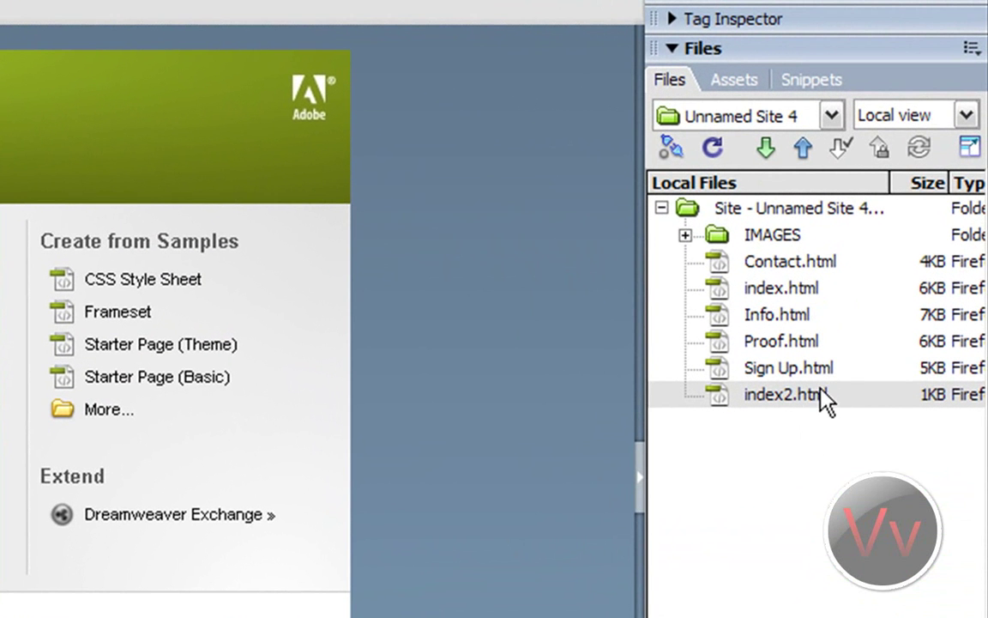
Step: Open index2.html in standard editing mode and show the Common insert bar
{"action": "double_click", "coordinate": [804, 396]}
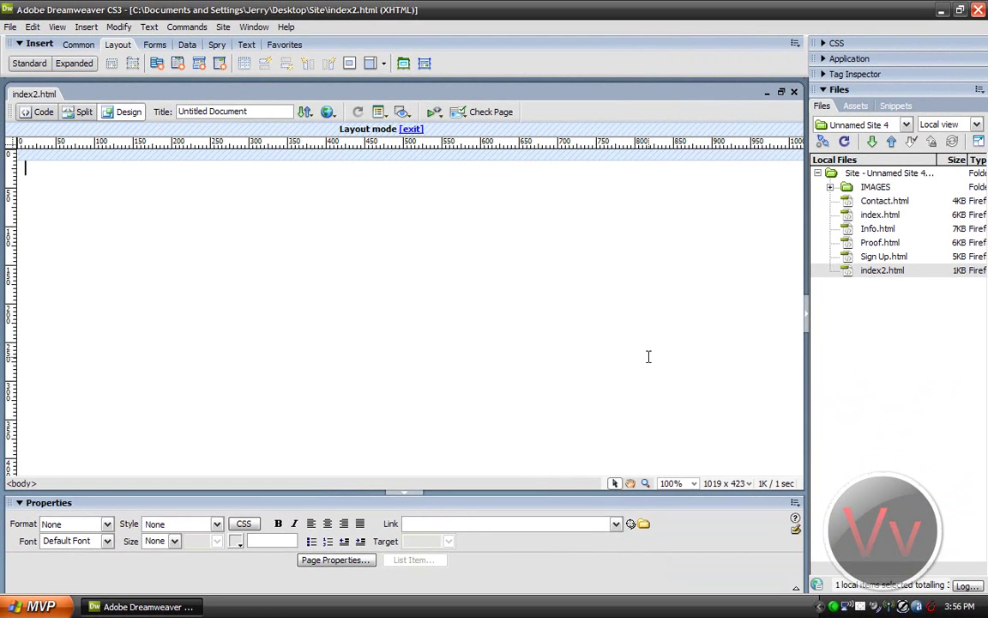
{"action": "left_click", "coordinate": [413, 129]}
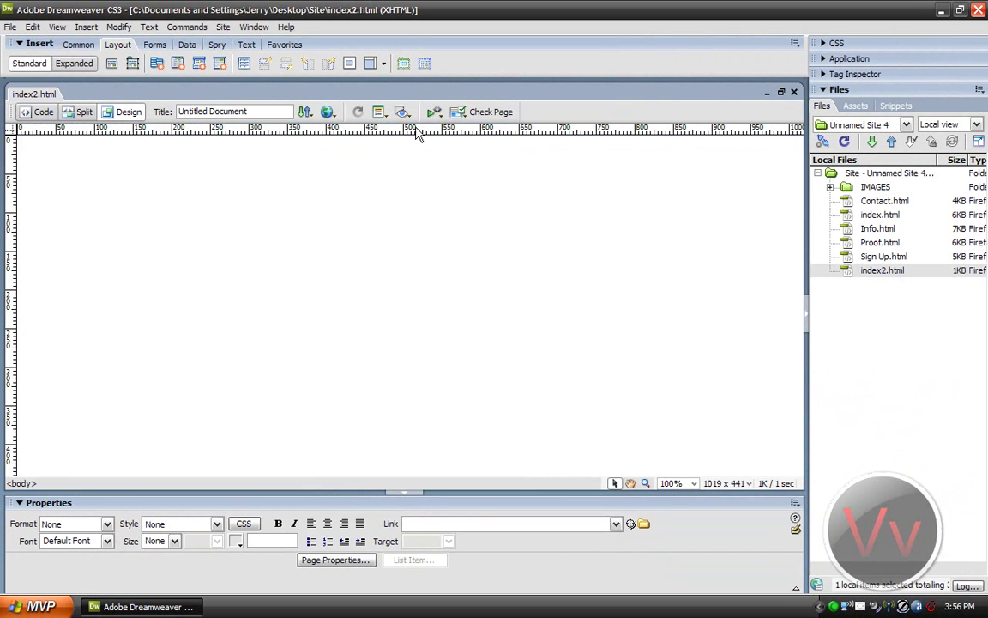
{"action": "left_click", "coordinate": [57, 27]}
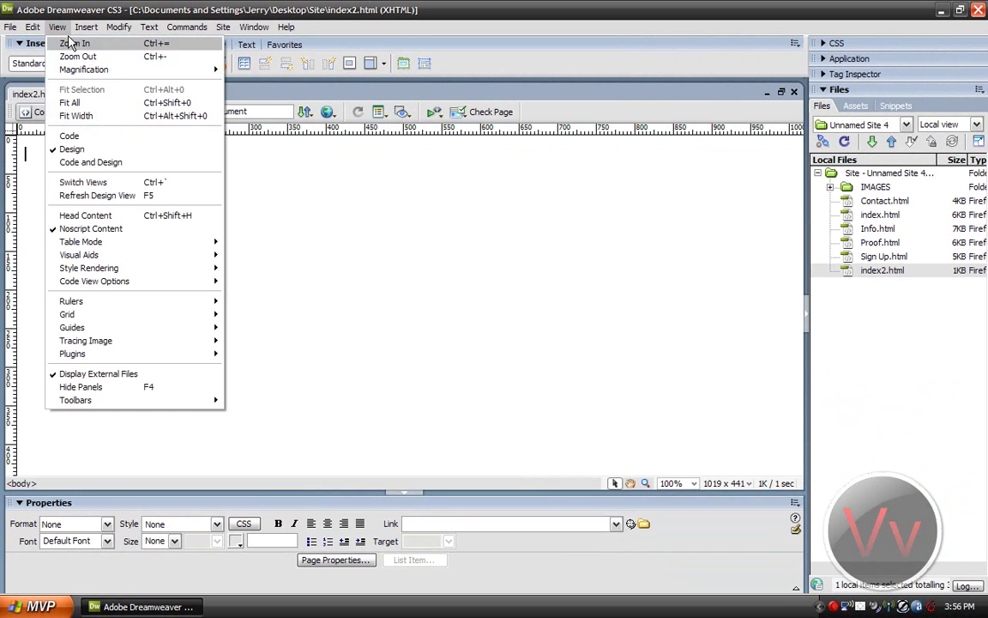
{"action": "left_click", "coordinate": [225, 129]}
{"action": "left_click", "coordinate": [84, 47]}
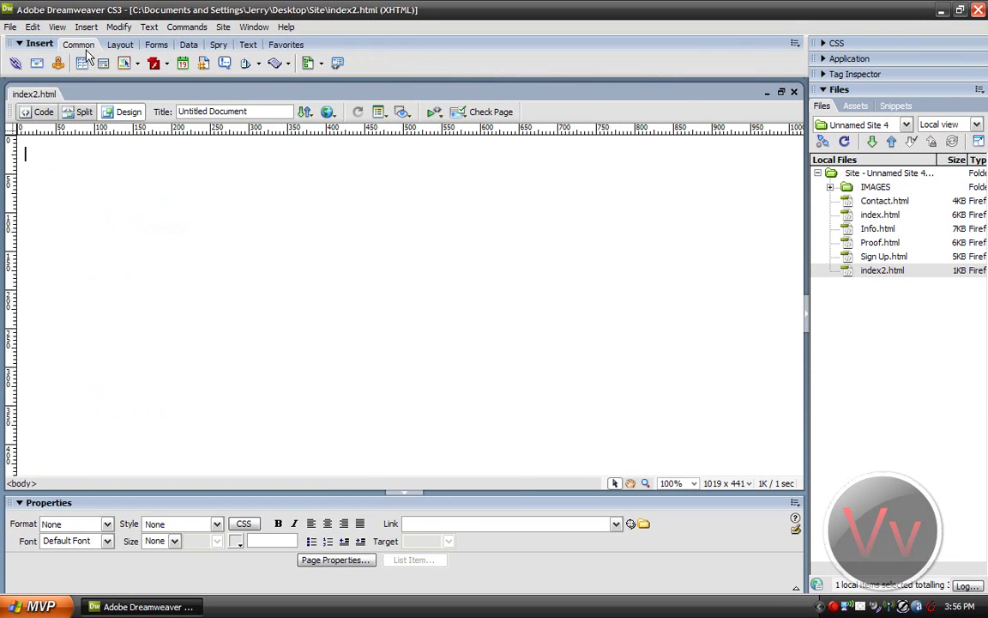
{"action": "left_click", "coordinate": [38, 44]}
{"action": "left_click", "coordinate": [39, 45]}
{"action": "left_click", "coordinate": [34, 48]}
{"action": "left_click", "coordinate": [36, 44]}
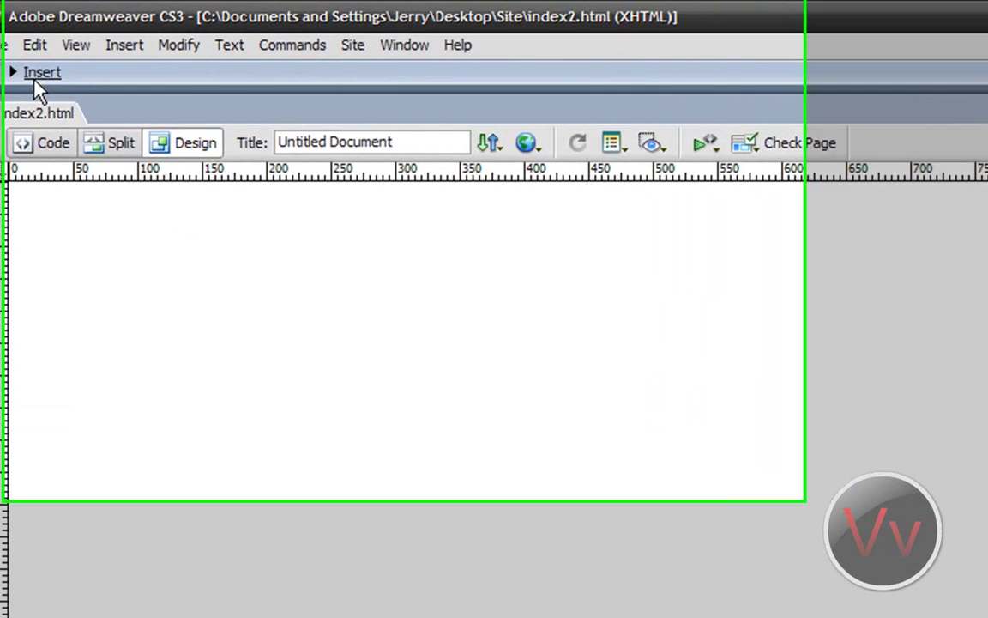
Step: Show the Layout insert objects and switch the page into Layout mode
{"action": "left_click", "coordinate": [200, 99]}
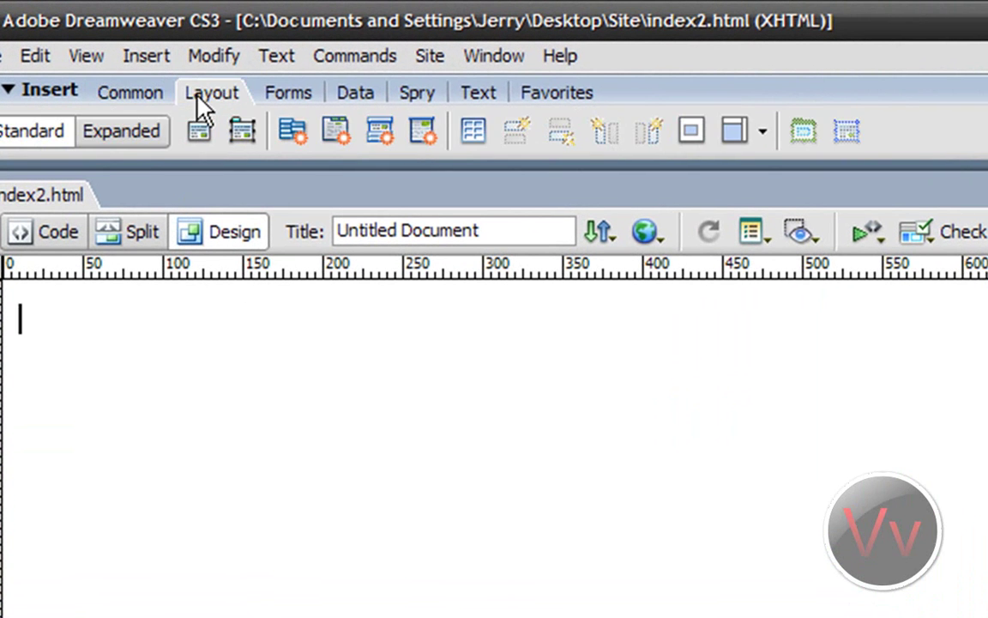
{"action": "left_click", "coordinate": [89, 57]}
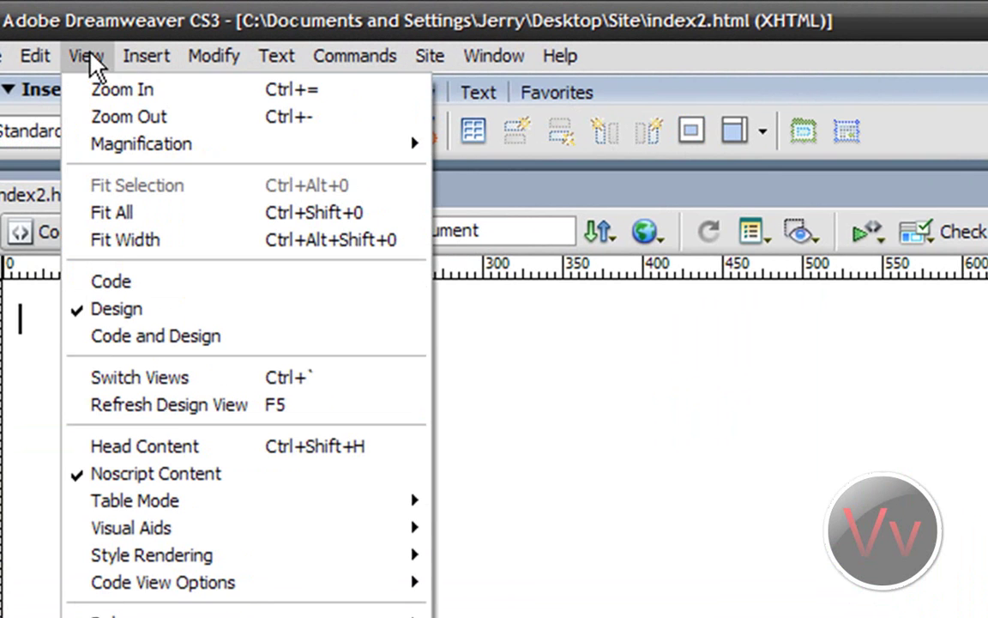
{"action": "mouse_move", "coordinate": [194, 512]}
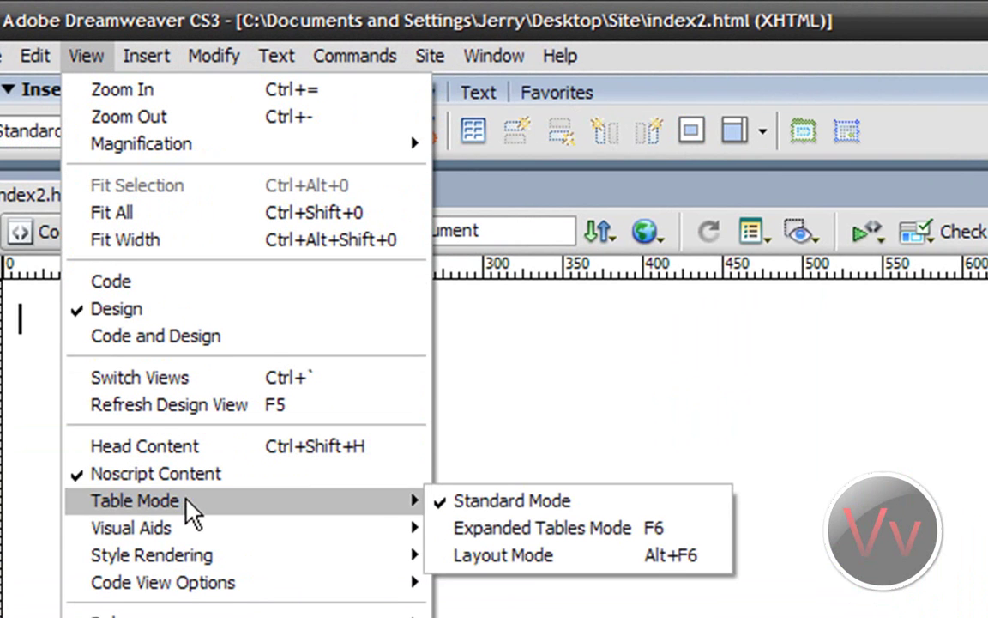
{"action": "left_click", "coordinate": [498, 555]}
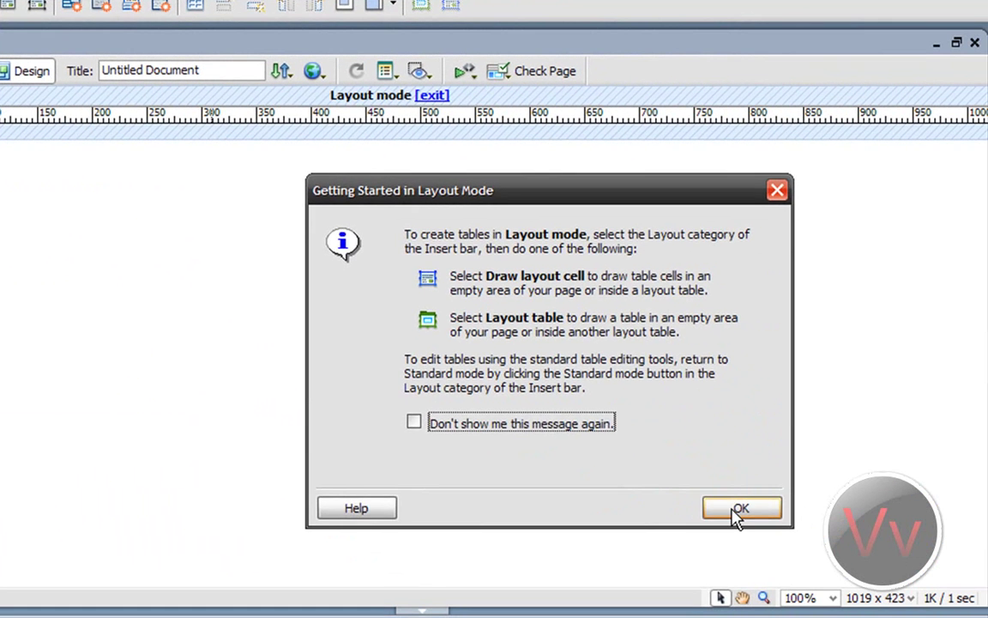
Step: Draw a layout table and set its width to 900 and height to 700
{"action": "left_click", "coordinate": [737, 508]}
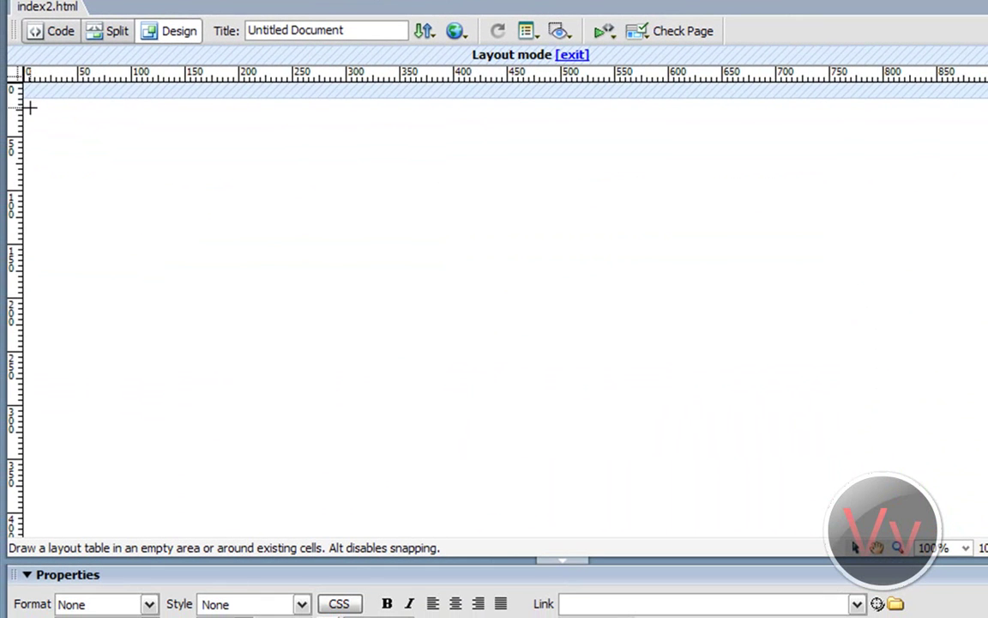
{"action": "mouse_move", "coordinate": [33, 101]}
{"action": "left_mouse_down"}
{"action": "mouse_move", "coordinate": [218, 226]}
{"action": "mouse_move", "coordinate": [661, 377]}
{"action": "mouse_move", "coordinate": [549, 468]}
{"action": "left_mouse_up"}
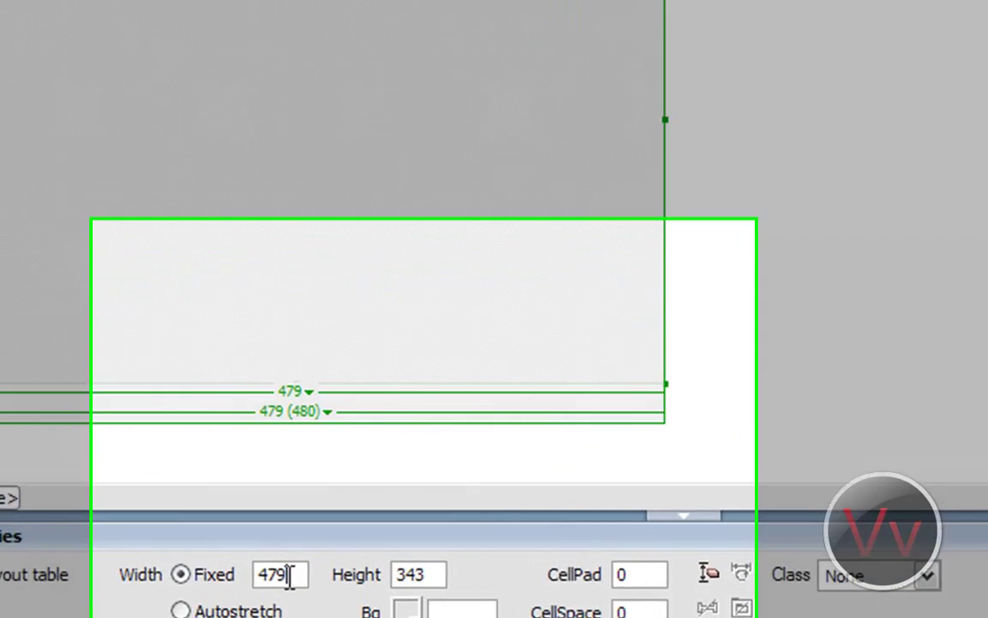
{"action": "left_click_drag", "start_coordinate": [289, 602], "coordinate": [245, 600]}
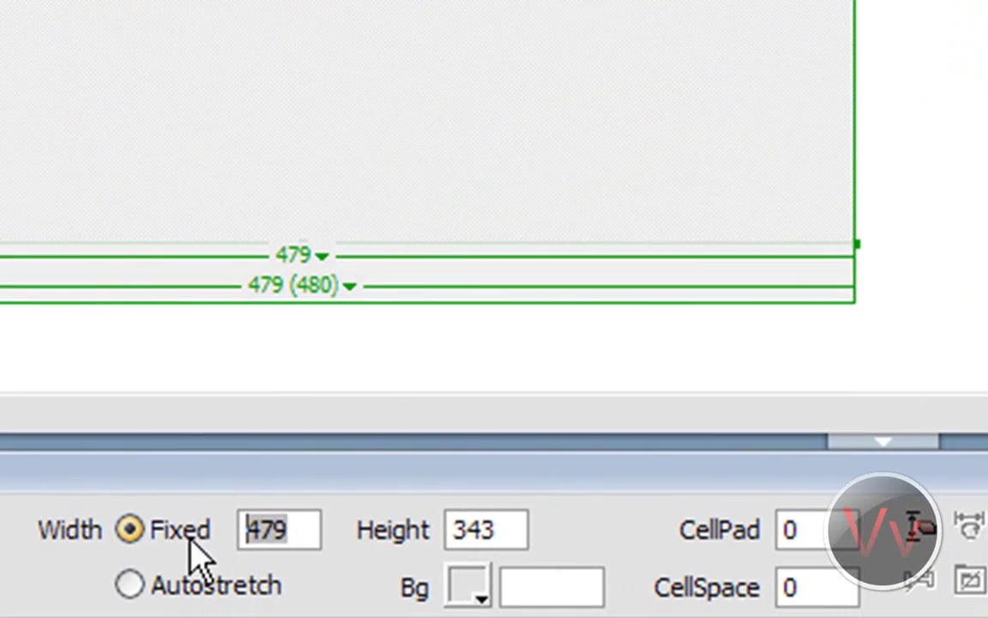
{"action": "type", "text": "900"}
{"action": "key", "text": "Tab"}
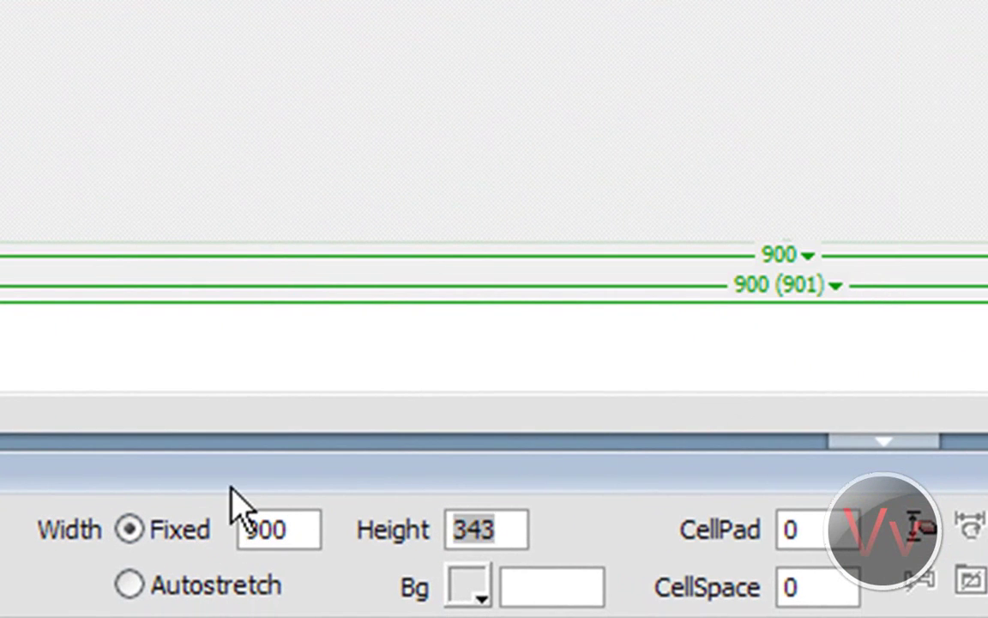
{"action": "type", "text": "700"}
{"action": "key", "text": "Return"}
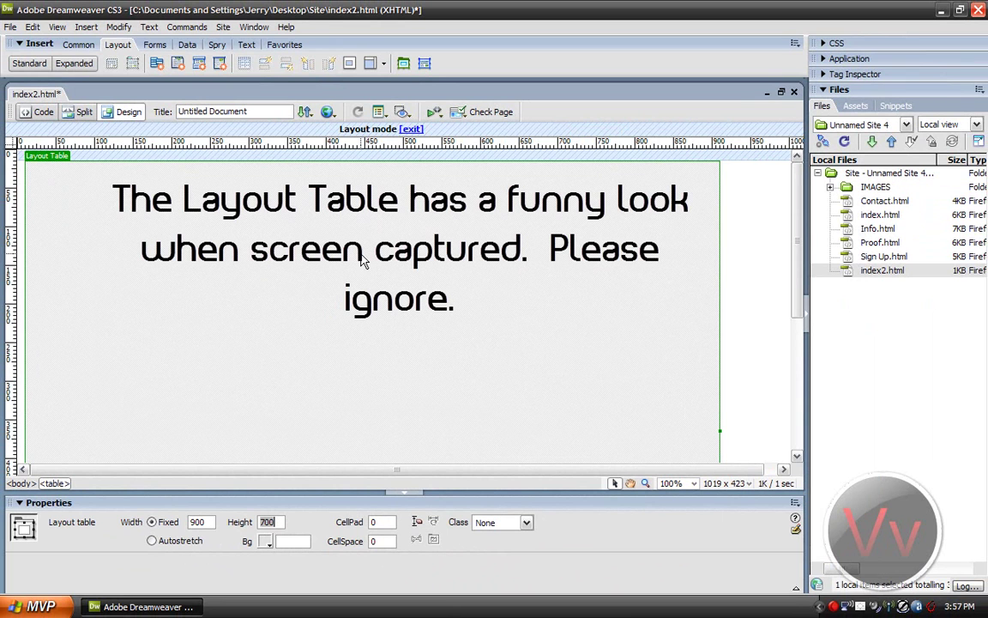
Step: Give the layout table a #990000 dark red background, then save and preview in Firefox
{"action": "left_click", "coordinate": [267, 540]}
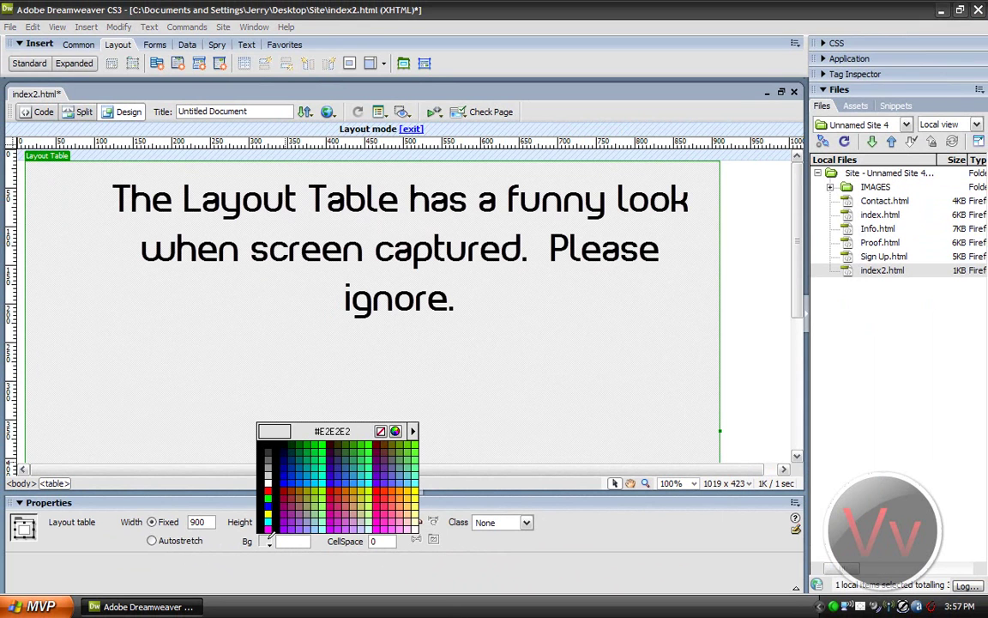
{"action": "left_click", "coordinate": [283, 490]}
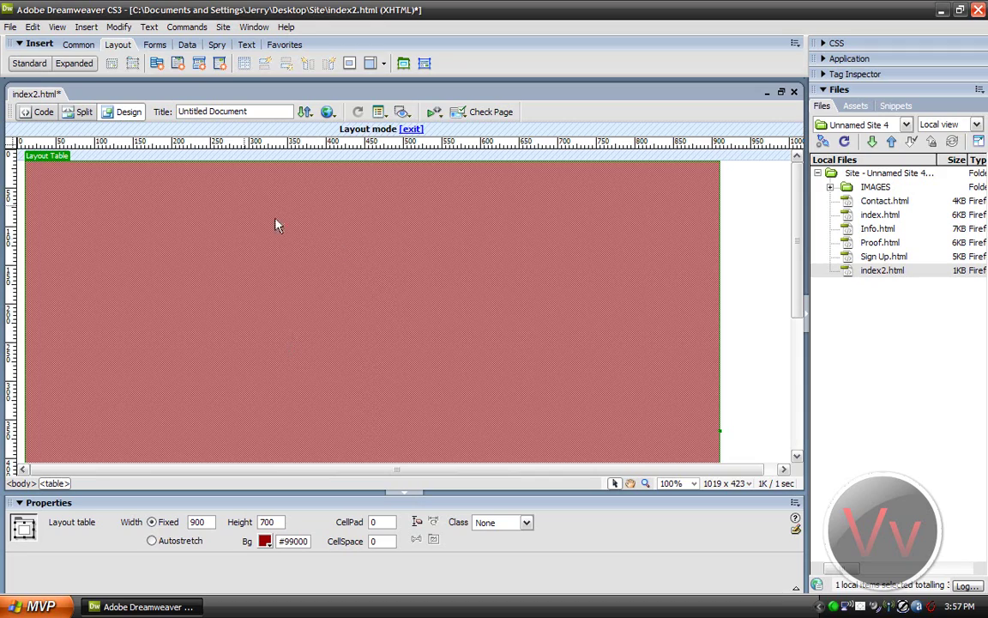
{"action": "left_click", "coordinate": [329, 112]}
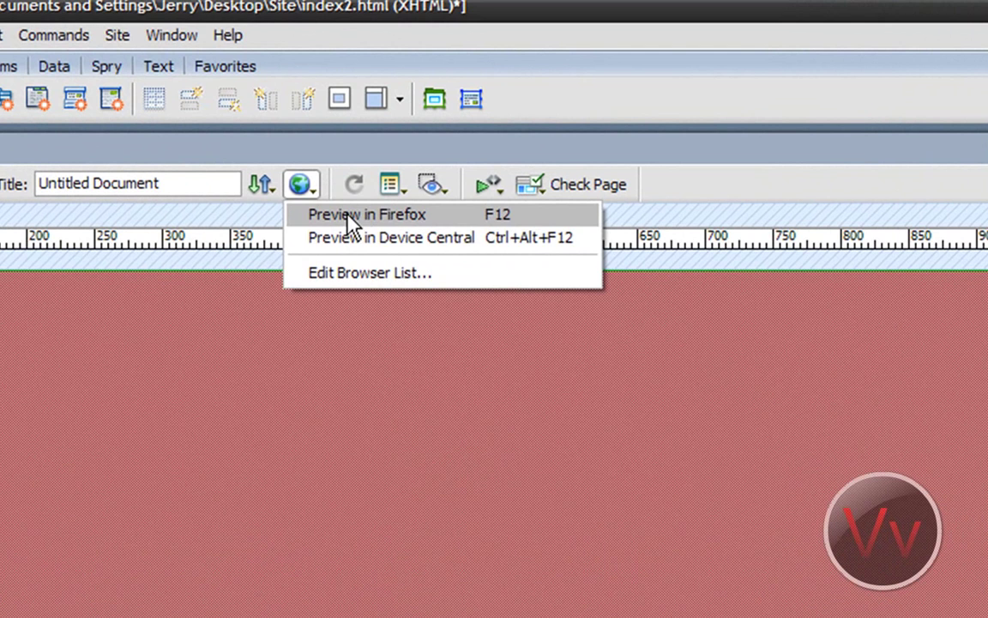
{"action": "left_click", "coordinate": [351, 221]}
{"action": "left_click", "coordinate": [474, 565]}
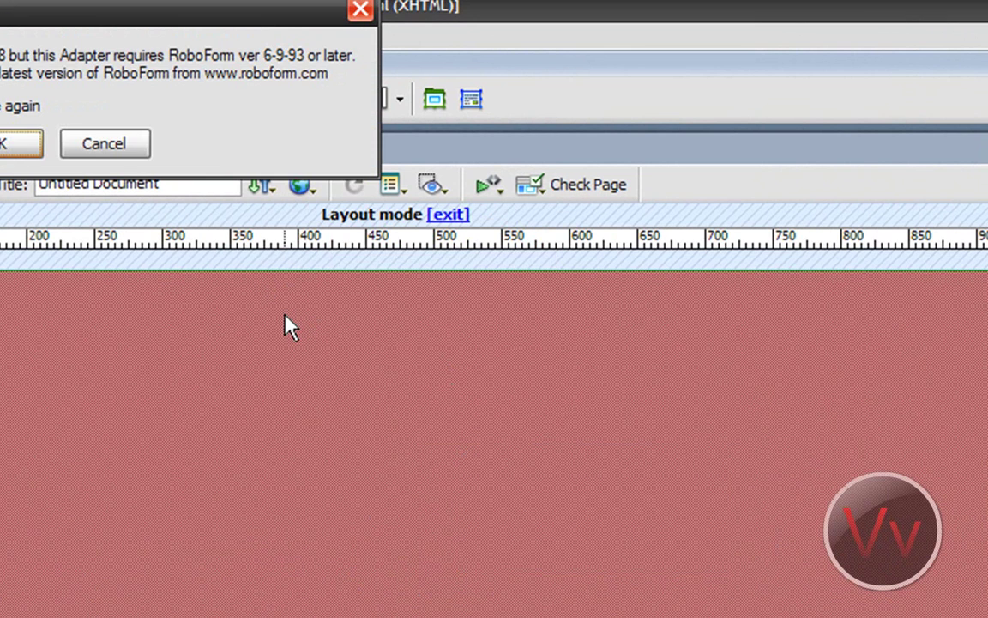
Step: Dismiss the RoboForm warning and scroll through the index2.html preview in Firefox
{"action": "left_click", "coordinate": [22, 148]}
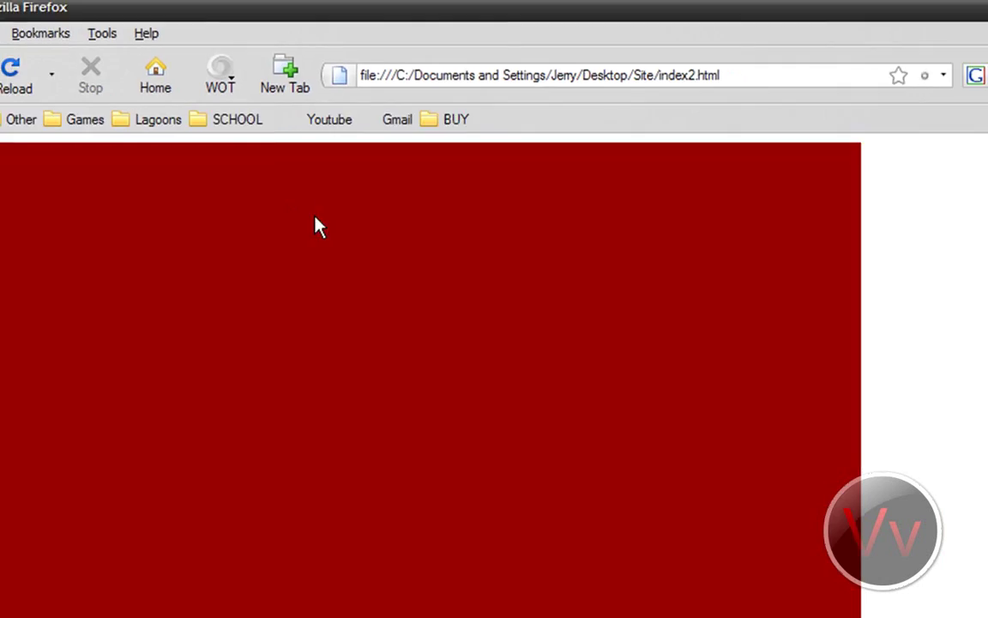
{"action": "scroll", "coordinate": [976, 298], "scroll_direction": "down", "scroll_amount": 1}
{"action": "scroll", "coordinate": [975, 298], "scroll_direction": "up", "scroll_amount": 1}
{"action": "left_click_drag", "start_coordinate": [983, 287], "coordinate": [983, 182]}
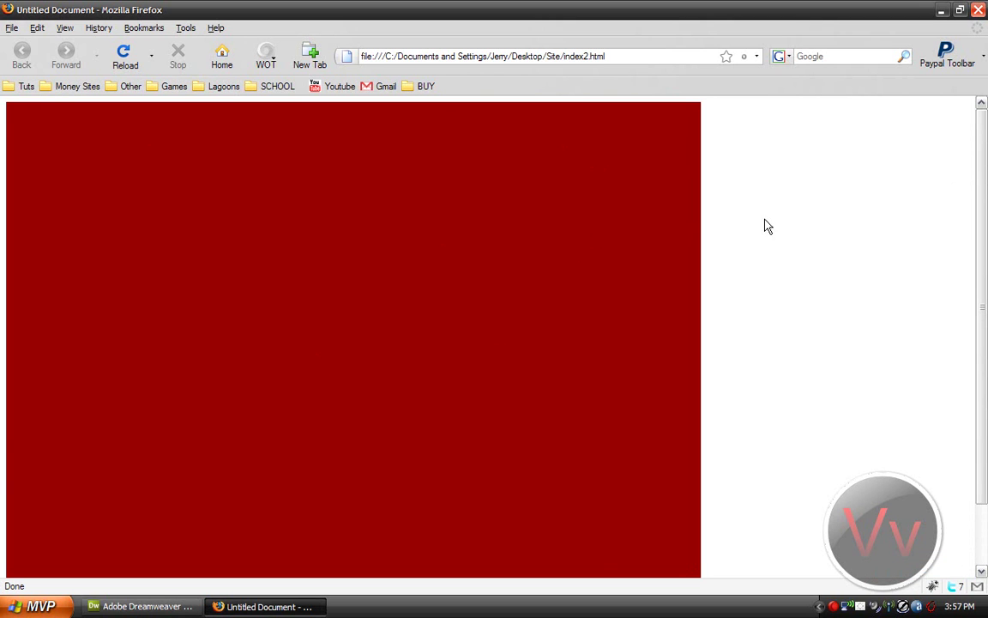
{"action": "left_click", "coordinate": [137, 607]}
Step: Center the layout table on the page using Align > Center
{"action": "right_click", "coordinate": [58, 158]}
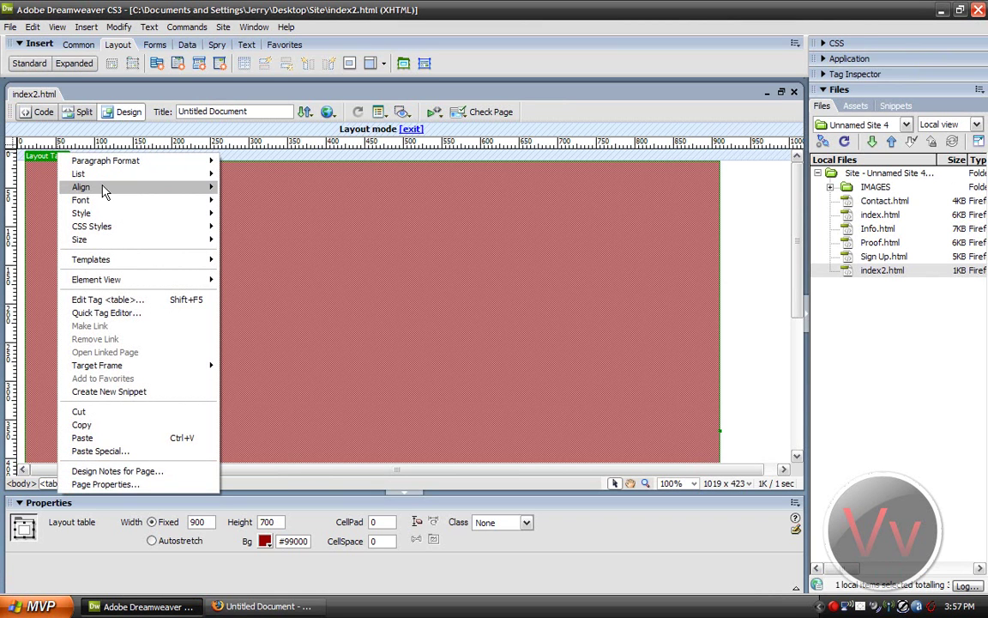
{"action": "mouse_move", "coordinate": [103, 187]}
{"action": "left_click", "coordinate": [265, 202]}
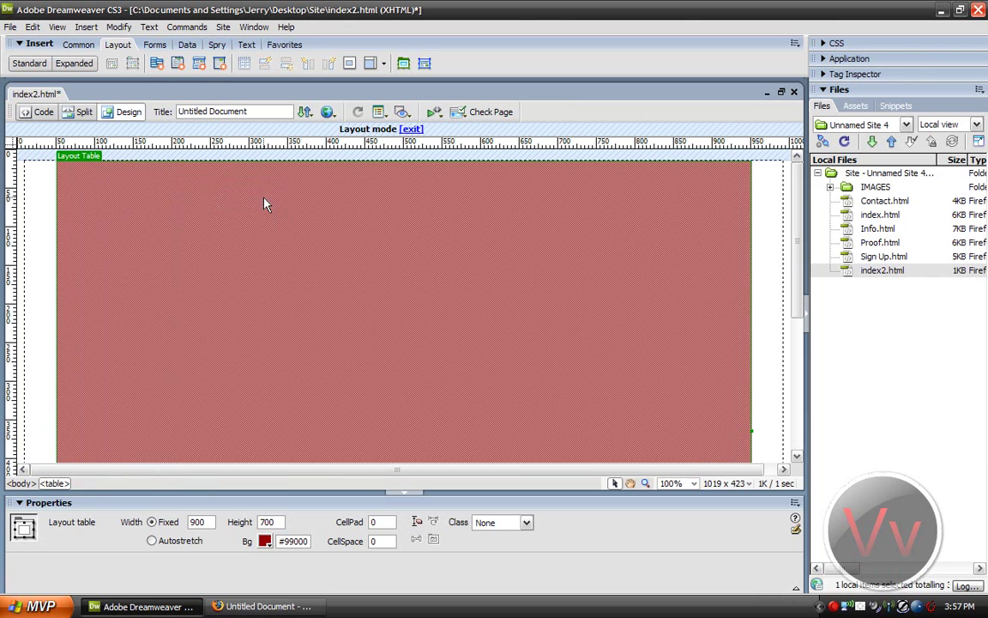
Step: Save index2.html and preview it in Firefox
{"action": "left_click", "coordinate": [10, 27]}
{"action": "left_click", "coordinate": [36, 137]}
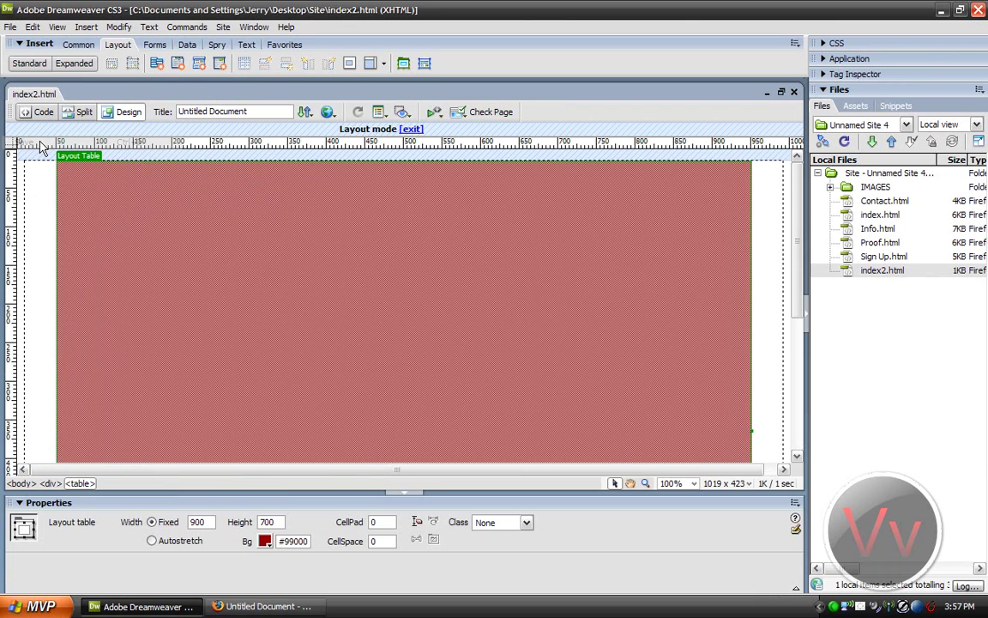
{"action": "left_click", "coordinate": [327, 112]}
{"action": "left_click", "coordinate": [341, 127]}
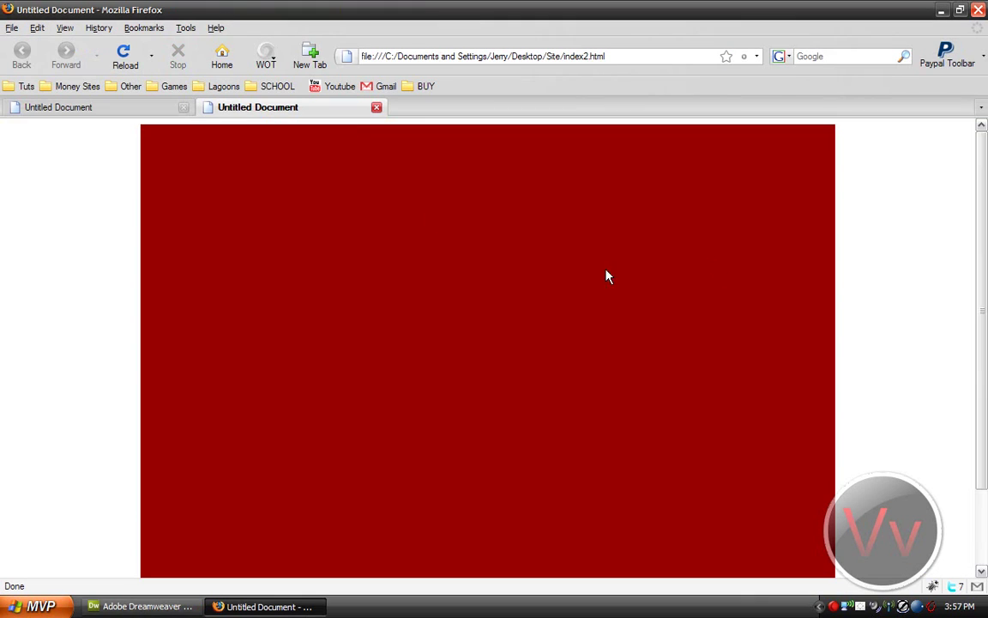
Step: Compare the earlier and latest Firefox previews of the centered red table, then return to Dreamweaver
{"action": "left_click", "coordinate": [116, 112]}
{"action": "left_click", "coordinate": [225, 110]}
{"action": "left_click", "coordinate": [141, 607]}
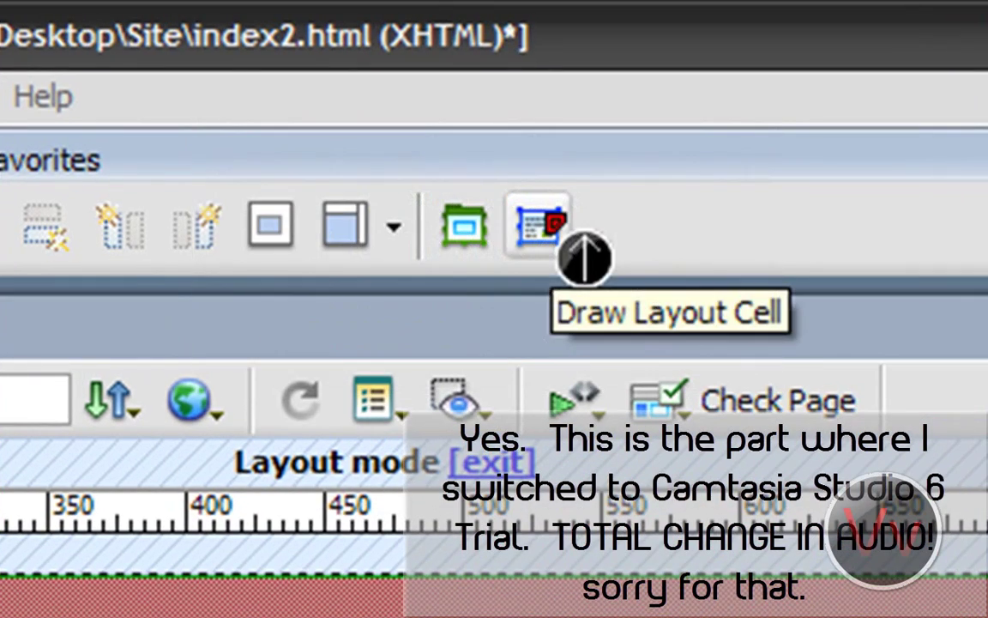
Step: Draw a new layout cell in the table and fill it with four lines of placeholder text
{"action": "left_click", "coordinate": [579, 249]}
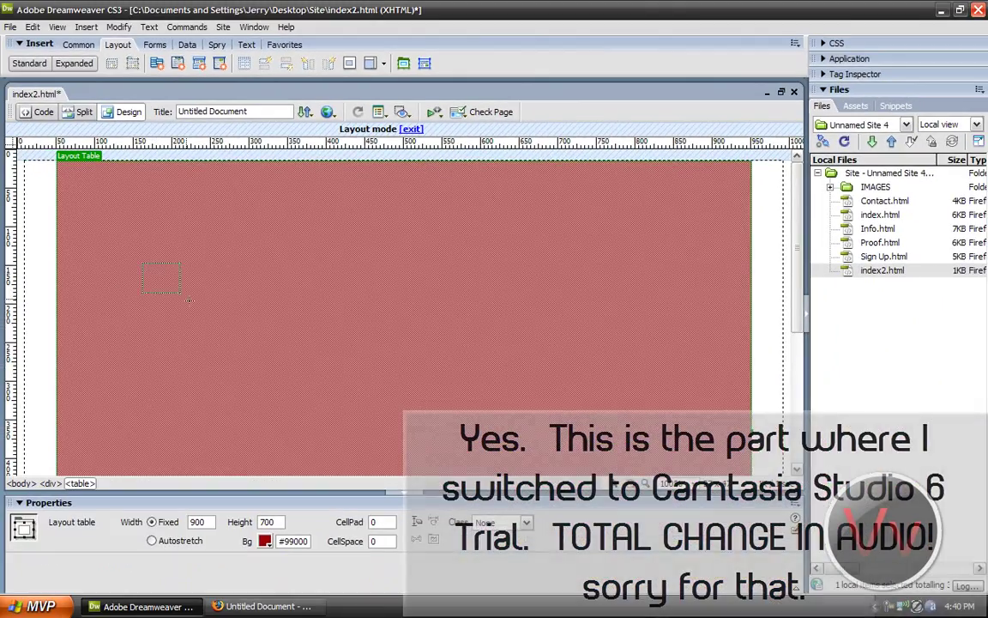
{"action": "left_click_drag", "start_coordinate": [181, 295], "coordinate": [311, 429]}
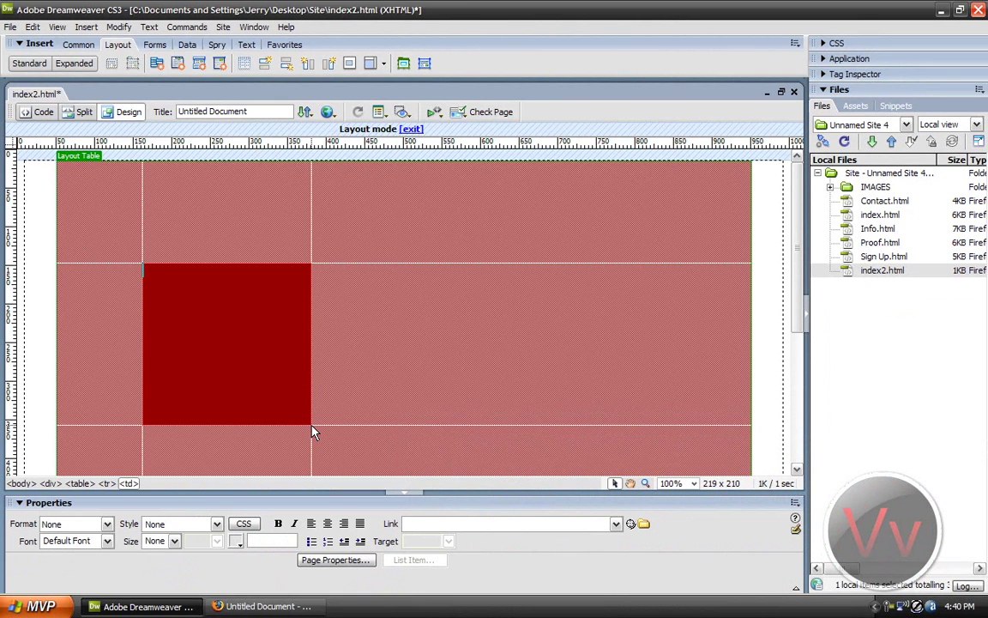
{"action": "left_click", "coordinate": [177, 269]}
{"action": "type", "text": "cjdkscjdkdjsldjk"}
{"action": "key", "text": "Return"}
{"action": "type", "text": "sdflkjdsjfkljsdlf"}
{"action": "key", "text": "Return"}
{"action": "type", "text": "fasdfadsfdsfjlkasjd"}
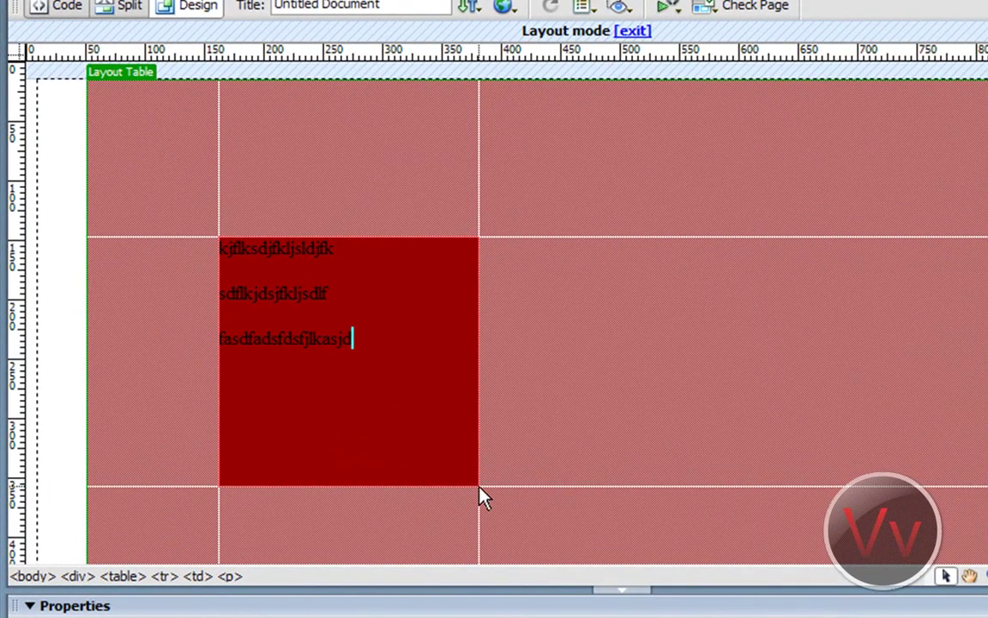
{"action": "key", "text": "Return"}
{"action": "type", "text": "djfkjdsjfkjsld "}
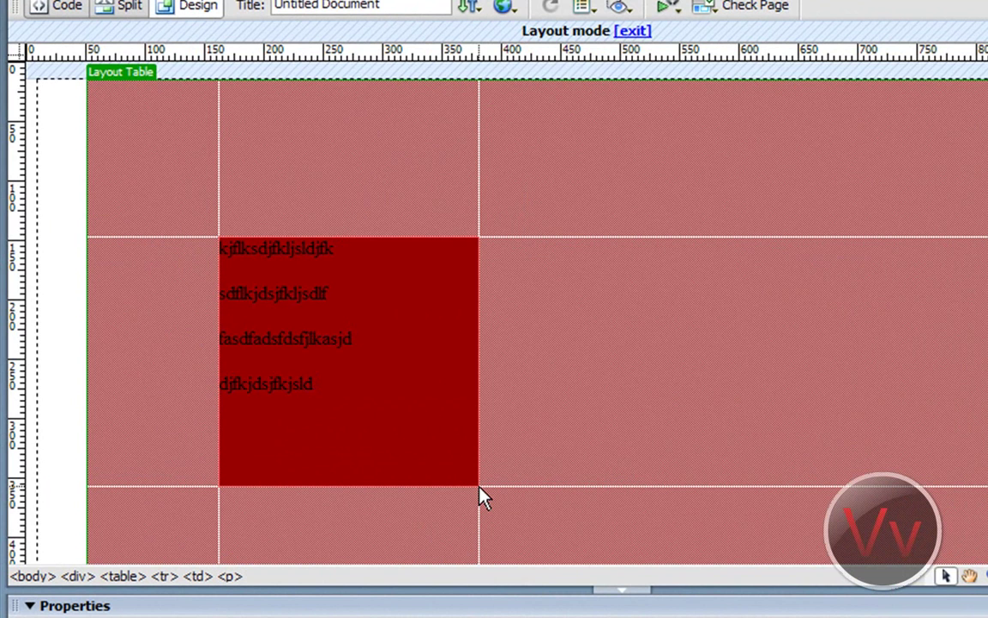
{"action": "type", "text": "dfhgjdfhgkj"}
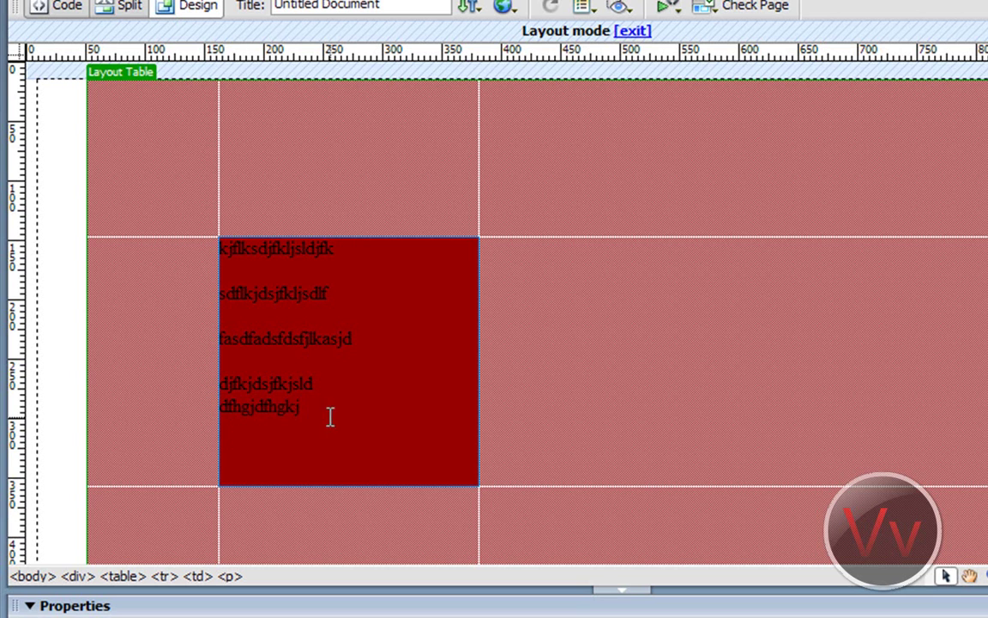
Step: Replace the cell's placeholder text with the single word 'thfghgfh'
{"action": "left_click_drag", "start_coordinate": [290, 417], "coordinate": [170, 234]}
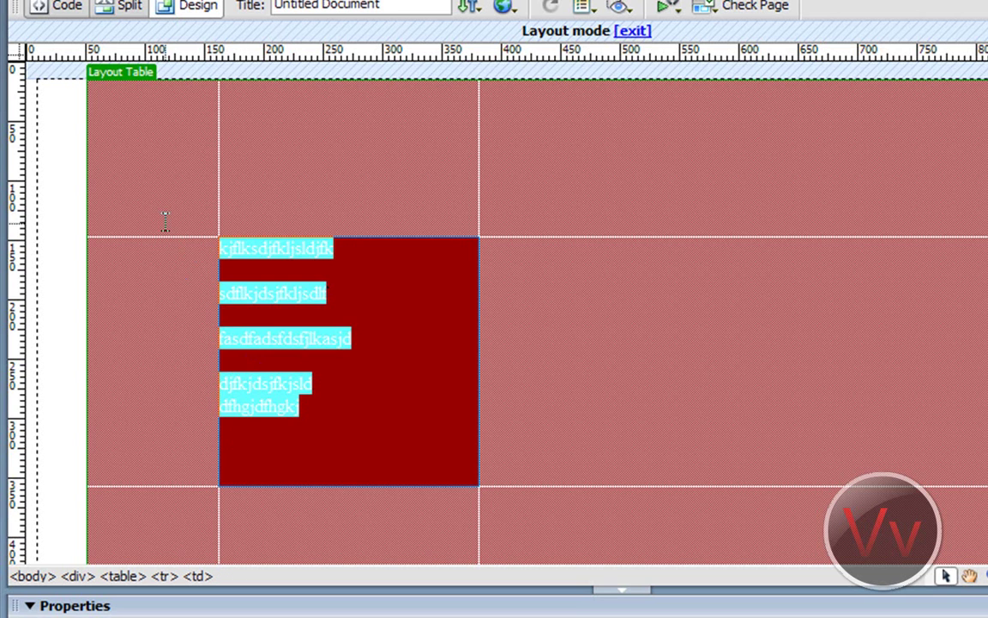
{"action": "key", "text": "Delete"}
{"action": "left_click", "coordinate": [279, 262]}
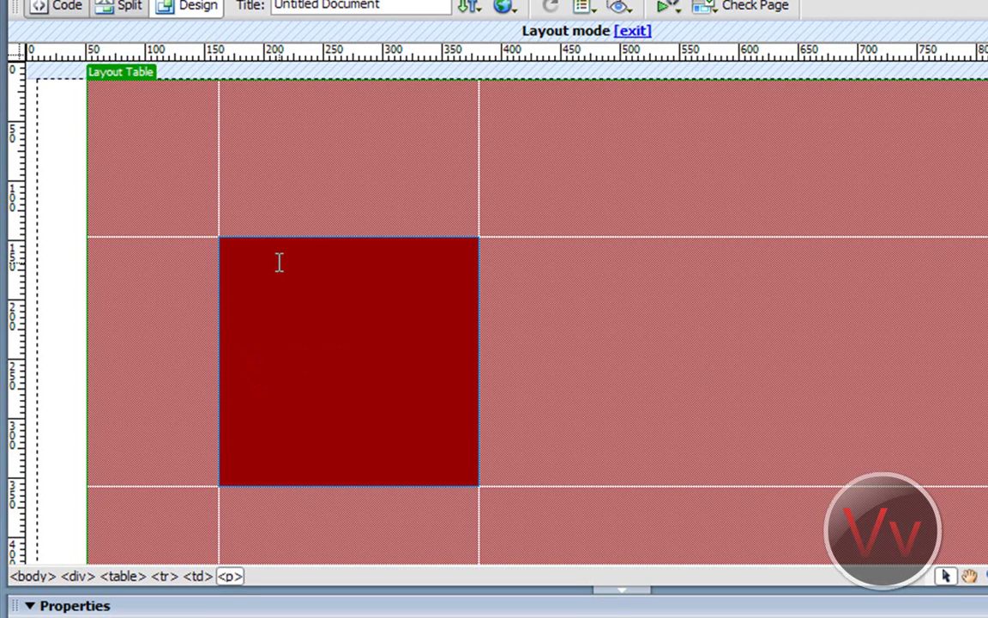
{"action": "type", "text": "thfghgfh"}
Step: Move the layout cell down to the lower left and widen it
{"action": "left_click", "coordinate": [477, 307]}
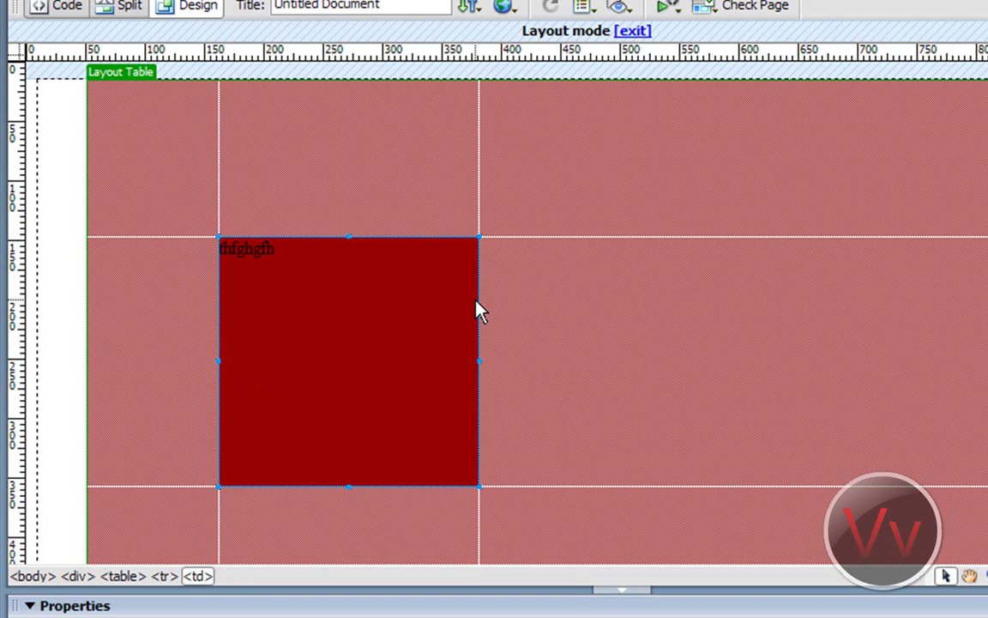
{"action": "left_click_drag", "start_coordinate": [489, 304], "coordinate": [743, 352]}
{"action": "left_click_drag", "start_coordinate": [743, 422], "coordinate": [414, 472]}
{"action": "left_click_drag", "start_coordinate": [411, 285], "coordinate": [476, 292]}
{"action": "left_click", "coordinate": [248, 302]}
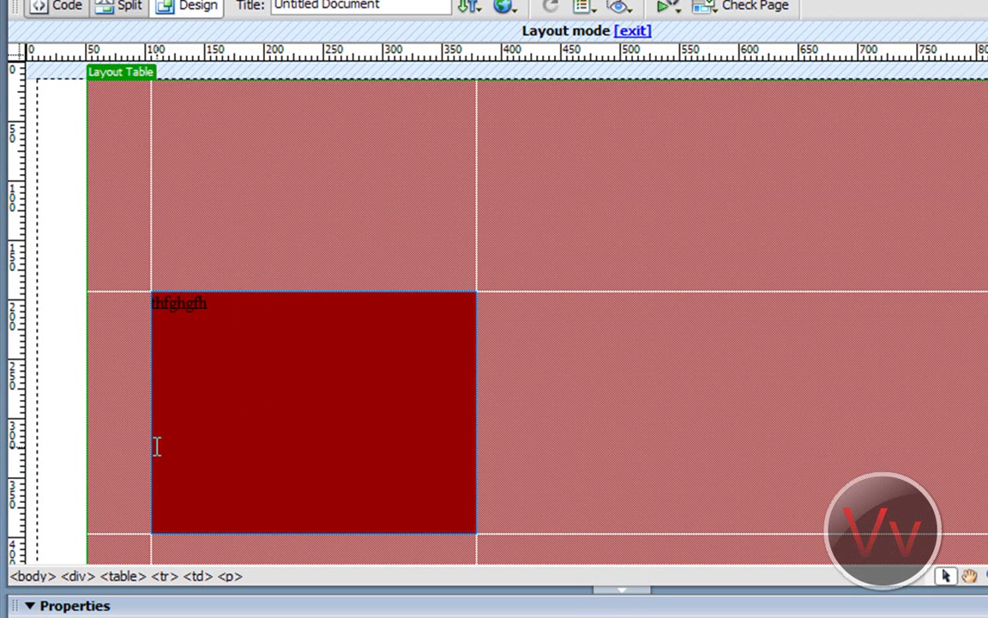
Step: Save index2.html and preview it in Firefox, showing 'thfghgfh' on the red table
{"action": "double_click", "coordinate": [180, 317]}
{"action": "left_click", "coordinate": [243, 319]}
{"action": "left_click", "coordinate": [517, 10]}
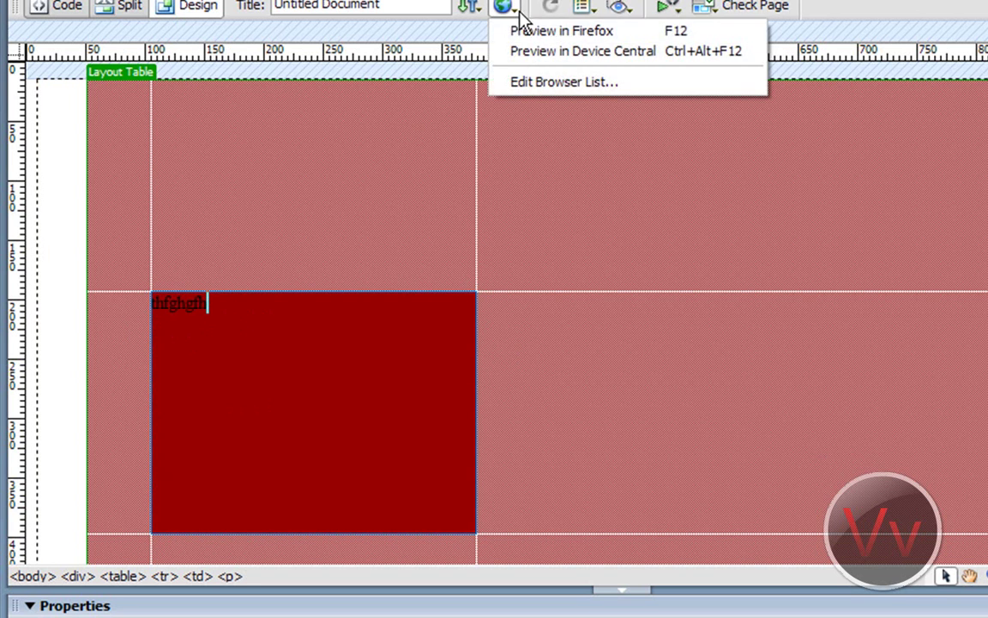
{"action": "left_click", "coordinate": [549, 31]}
{"action": "left_click", "coordinate": [686, 343]}
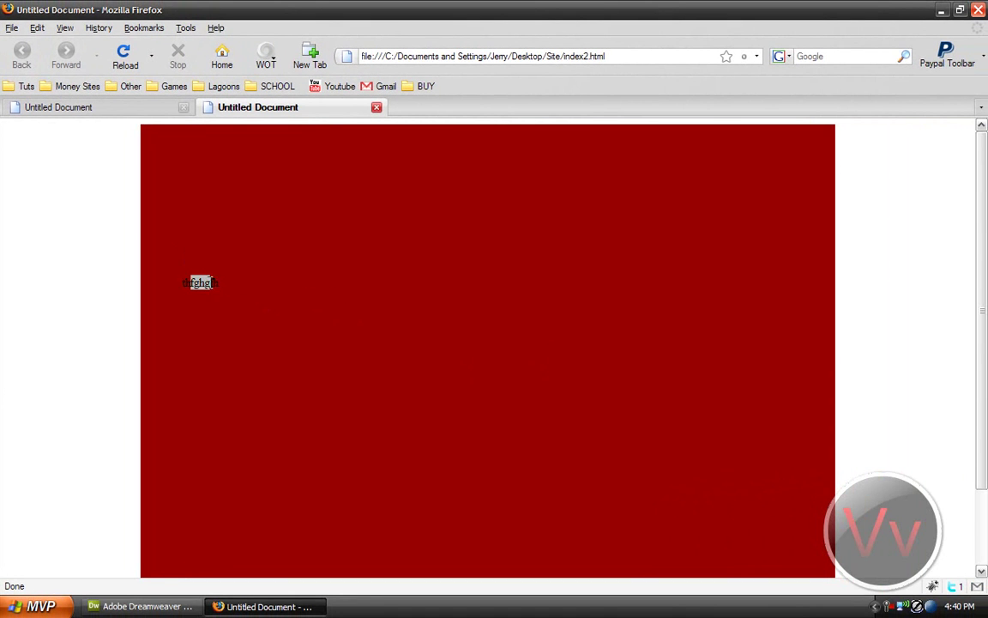
{"action": "left_click", "coordinate": [220, 275]}
{"action": "double_click", "coordinate": [200, 282]}
{"action": "left_click", "coordinate": [180, 271]}
Step: Give the layout cell a blue #0000CC background, then save and preview in Firefox
{"action": "left_click", "coordinate": [144, 606]}
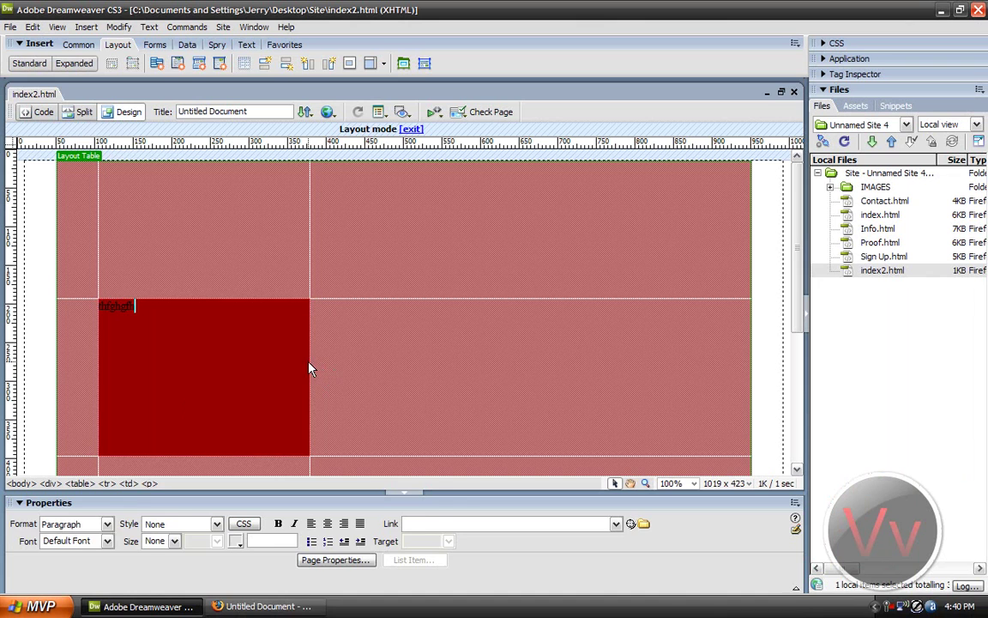
{"action": "left_click", "coordinate": [309, 365]}
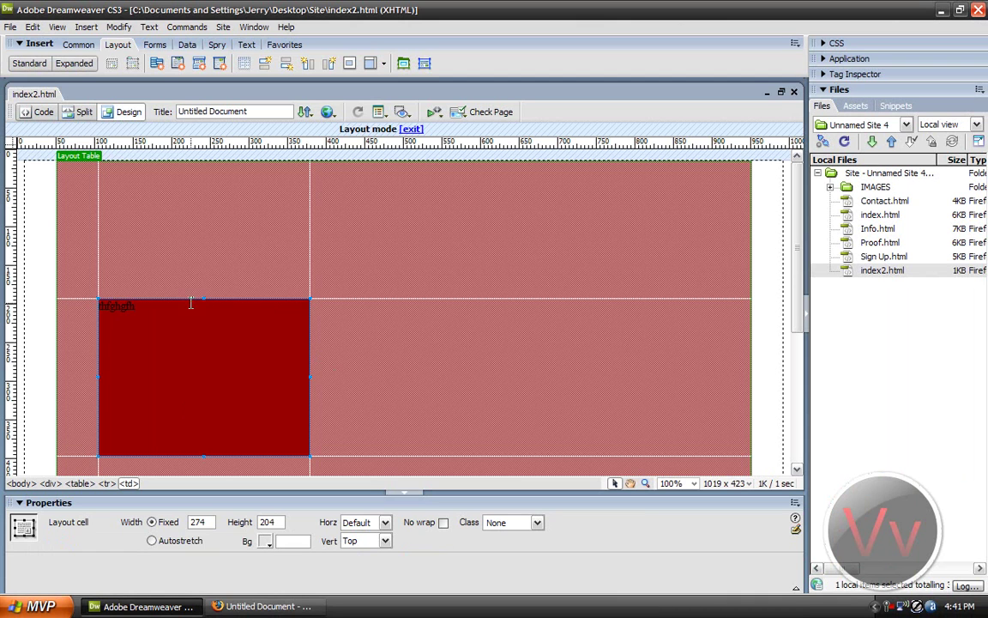
{"action": "left_click", "coordinate": [267, 540]}
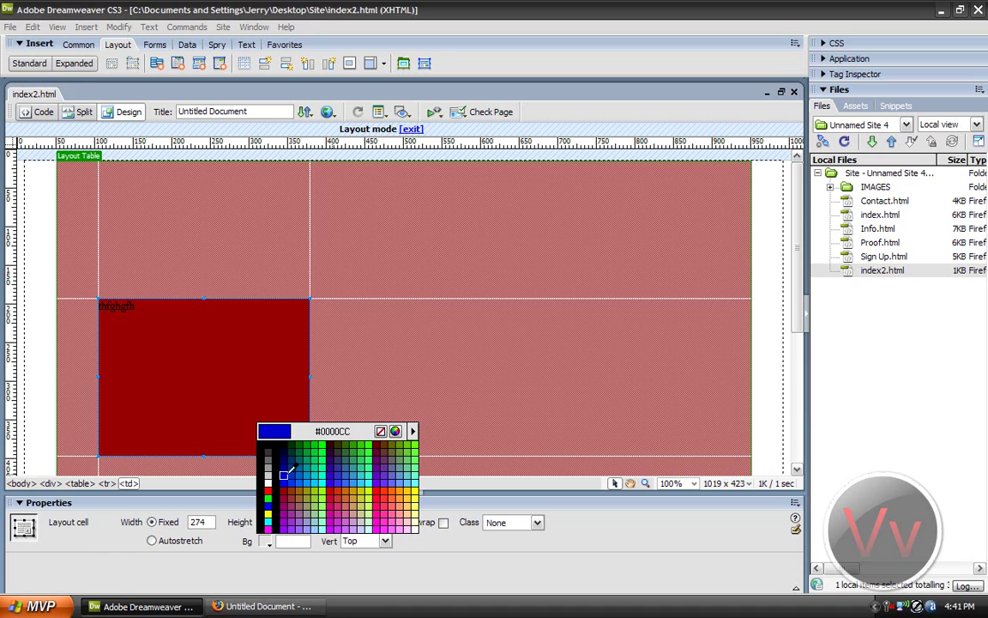
{"action": "left_click", "coordinate": [290, 469]}
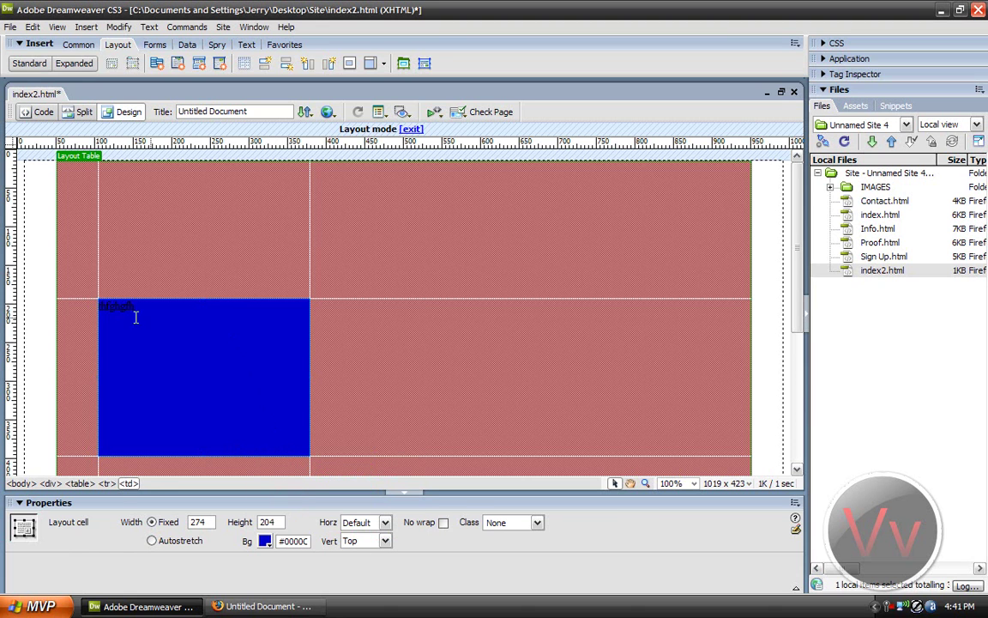
{"action": "left_click_drag", "start_coordinate": [135, 314], "coordinate": [77, 315]}
{"action": "left_click", "coordinate": [204, 348]}
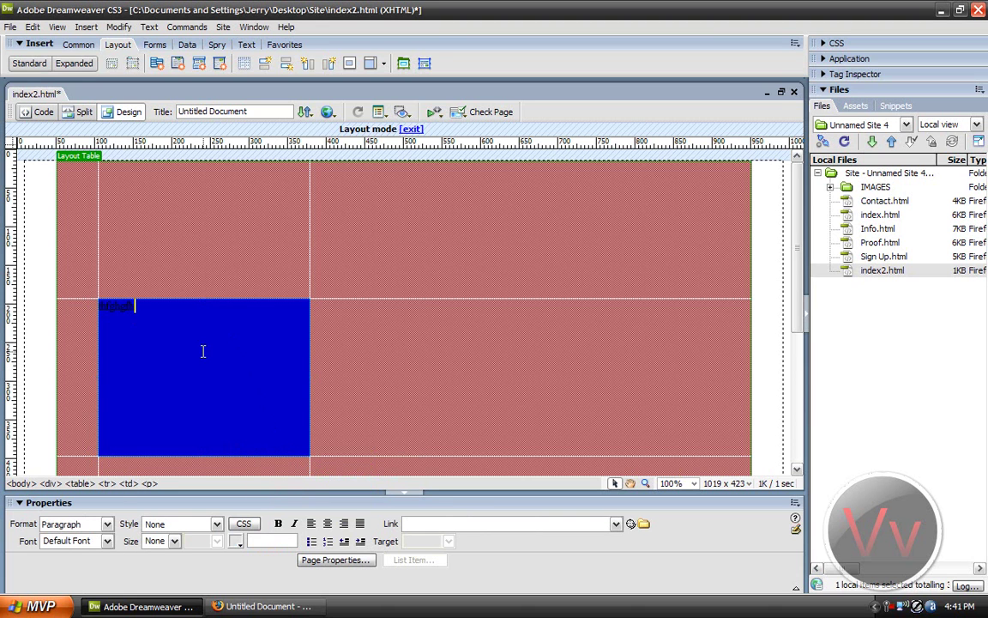
{"action": "left_click", "coordinate": [327, 112]}
{"action": "left_click", "coordinate": [331, 129]}
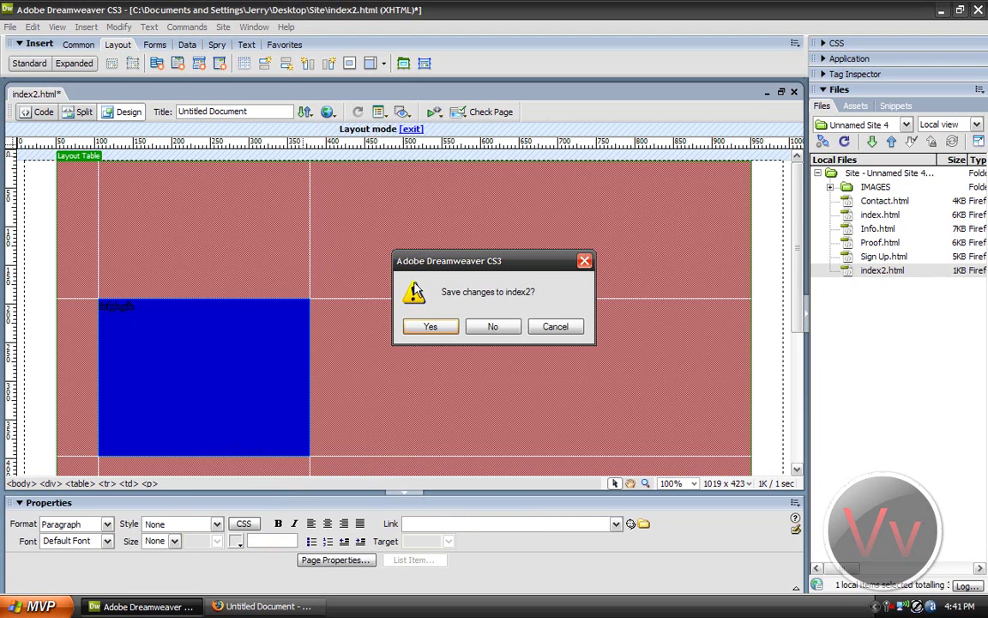
{"action": "left_click", "coordinate": [429, 325]}
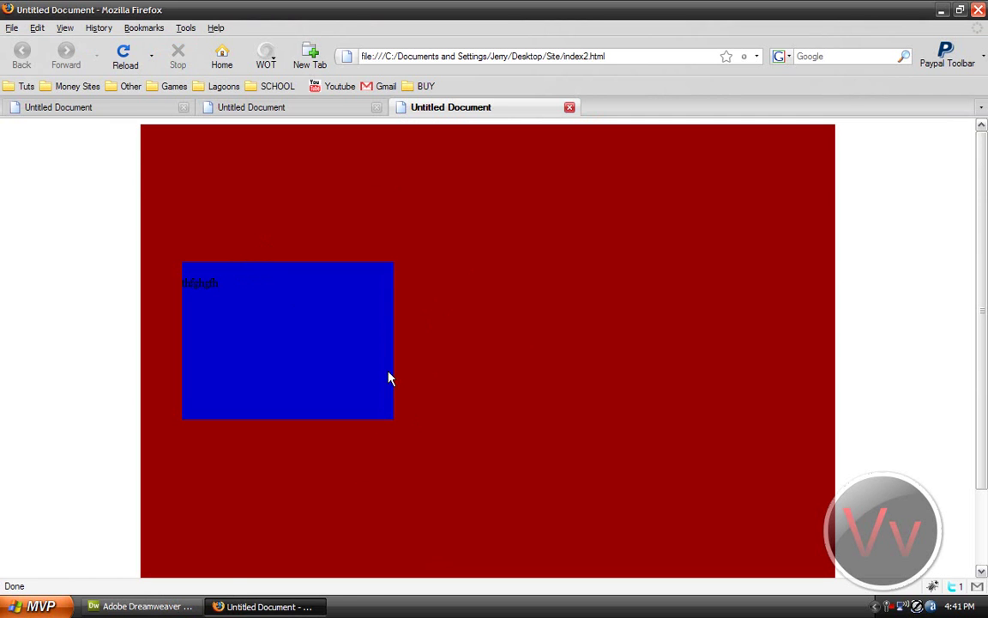
Step: Shrink the blue cell to 54 × 26 around its text and preview again in Firefox
{"action": "left_click", "coordinate": [142, 606]}
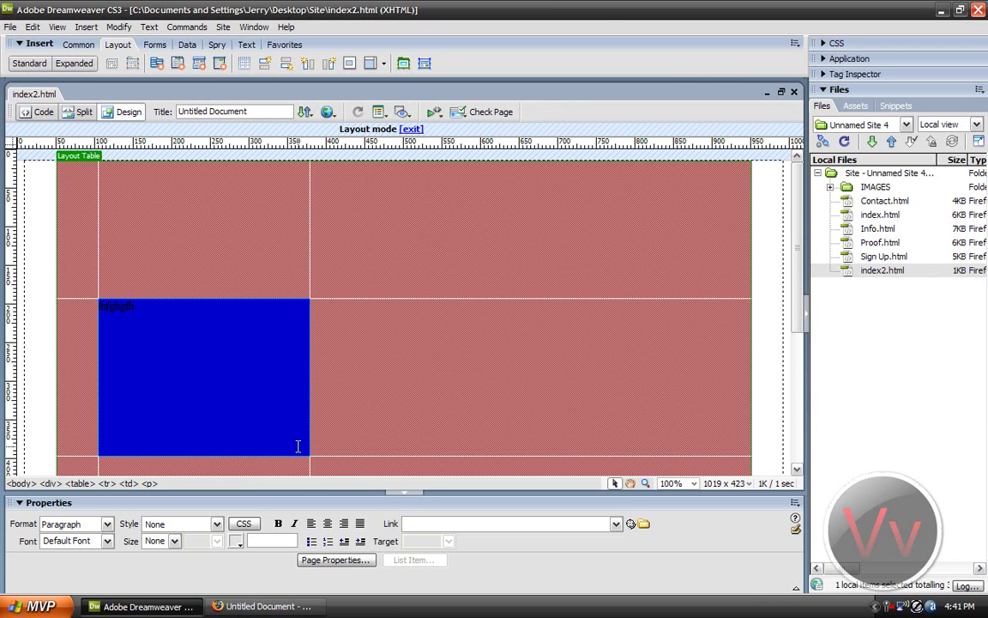
{"action": "left_click", "coordinate": [304, 449]}
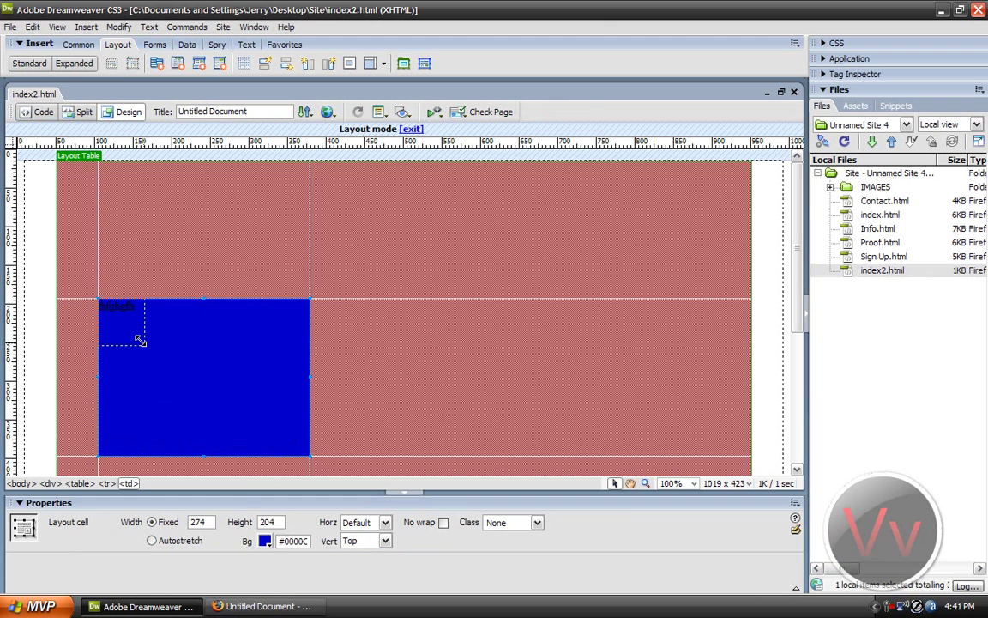
{"action": "left_click_drag", "start_coordinate": [144, 322], "coordinate": [143, 321]}
{"action": "left_click", "coordinate": [327, 111]}
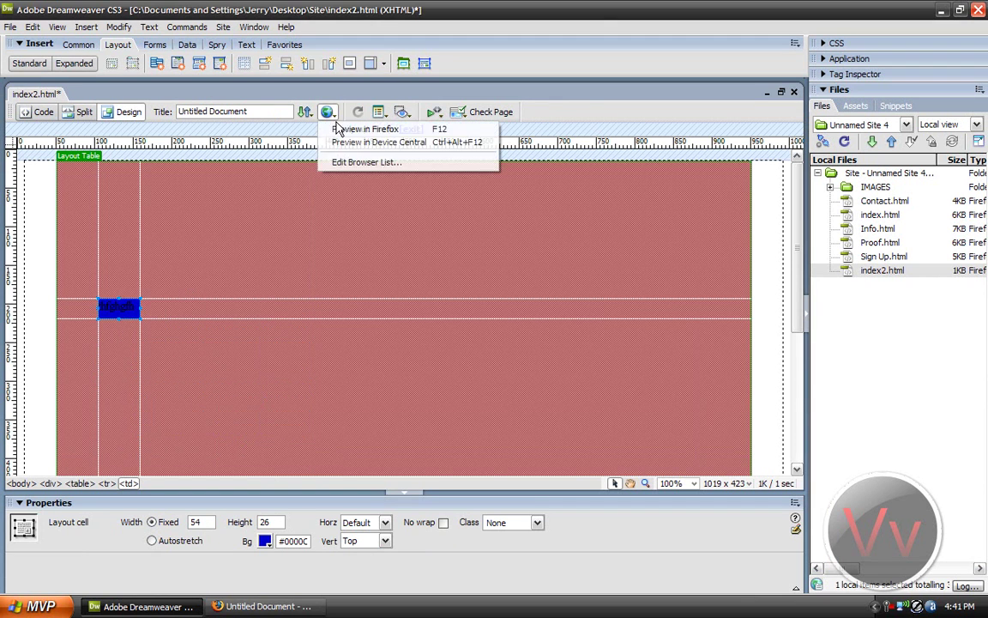
{"action": "left_click", "coordinate": [378, 129]}
{"action": "left_click", "coordinate": [428, 327]}
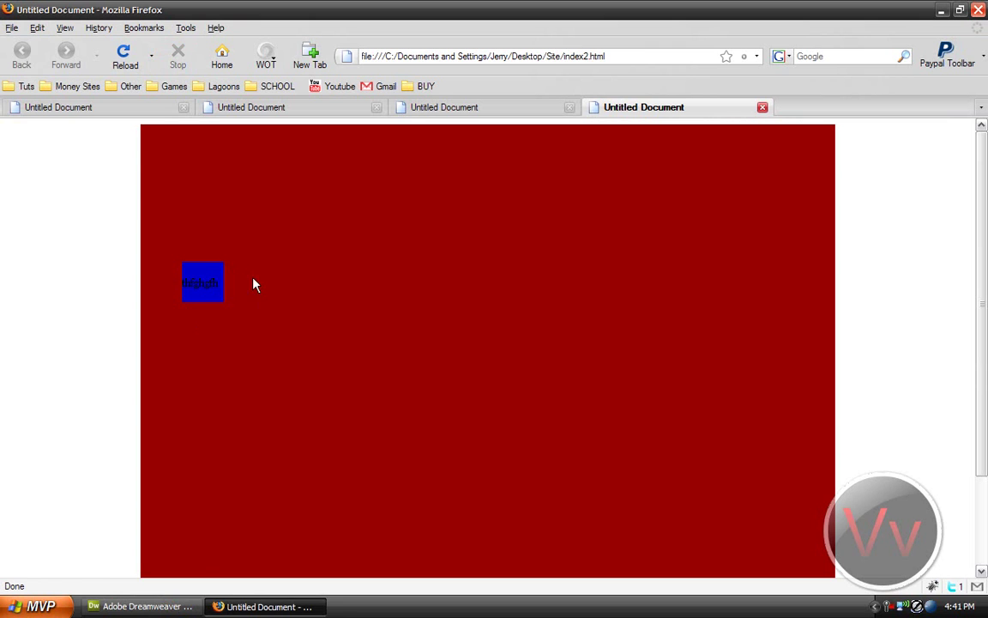
{"action": "left_click", "coordinate": [142, 606]}
{"action": "left_click", "coordinate": [155, 275]}
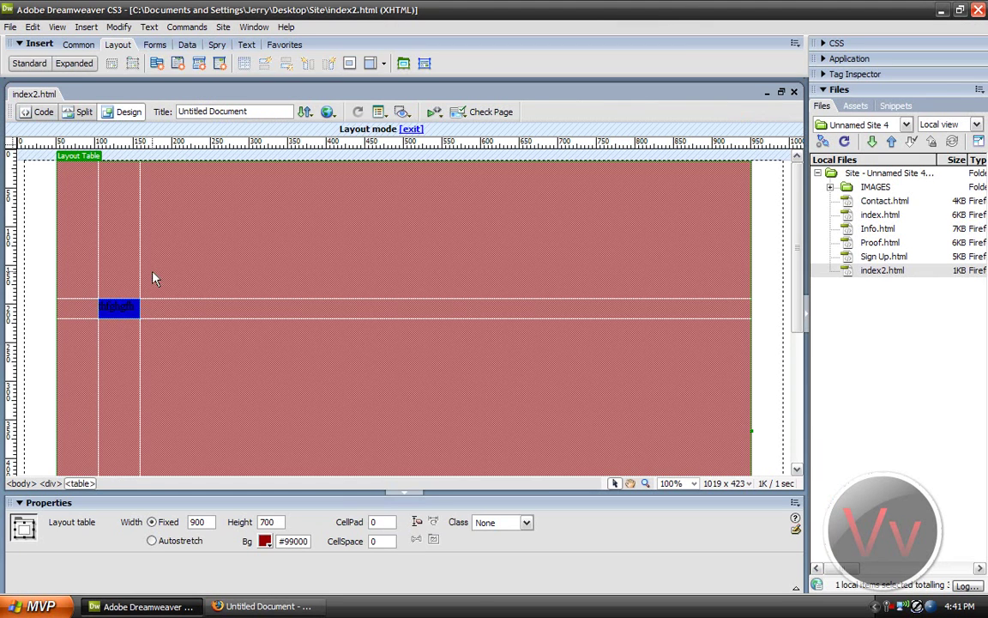
Step: Enlarge the blue layout cell down and to the right
{"action": "left_click", "coordinate": [135, 310]}
{"action": "left_click_drag", "start_coordinate": [135, 312], "coordinate": [247, 429]}
{"action": "left_click", "coordinate": [290, 359]}
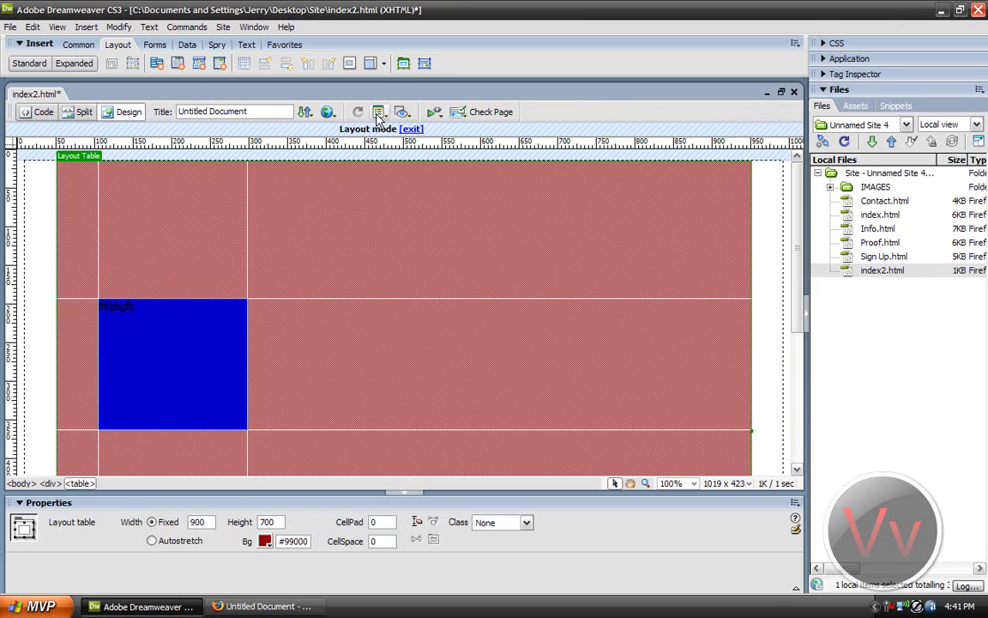
Step: Draw a test red layout cell with text 'dfgdfgdfgh', then delete it
{"action": "left_click", "coordinate": [403, 65]}
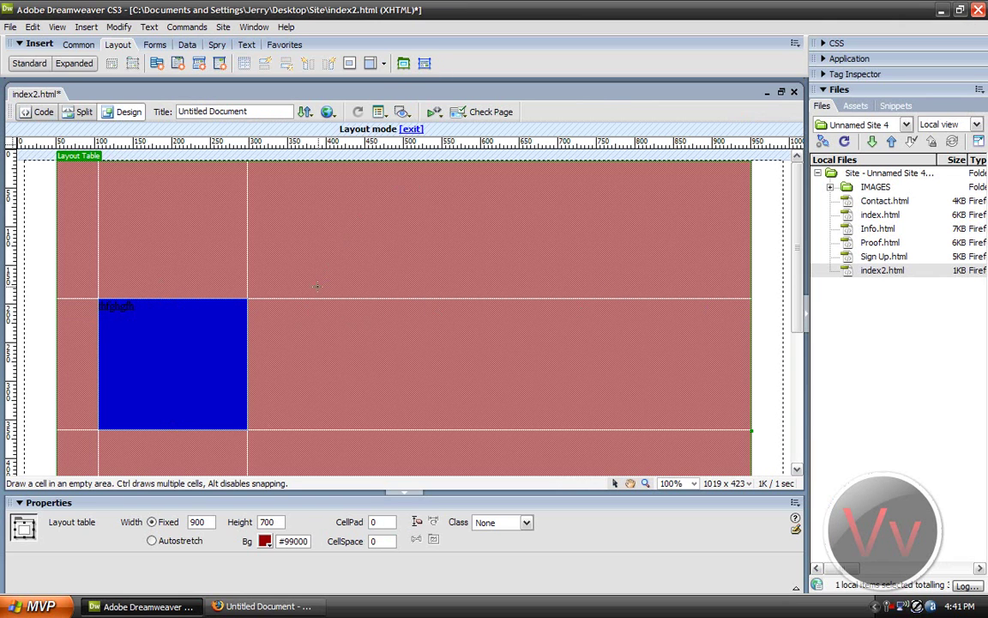
{"action": "left_click_drag", "start_coordinate": [301, 297], "coordinate": [520, 367]}
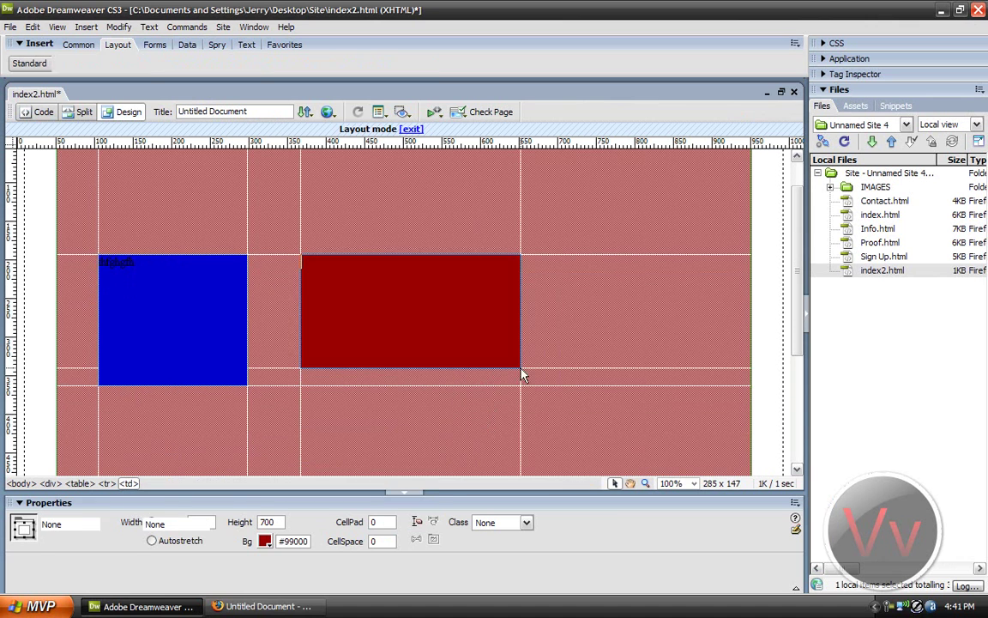
{"action": "left_click", "coordinate": [477, 373]}
{"action": "left_click", "coordinate": [435, 368]}
{"action": "left_click_drag", "start_coordinate": [413, 362], "coordinate": [410, 384]}
{"action": "left_click", "coordinate": [389, 300]}
{"action": "type", "text": "dfgdfgdfgh"}
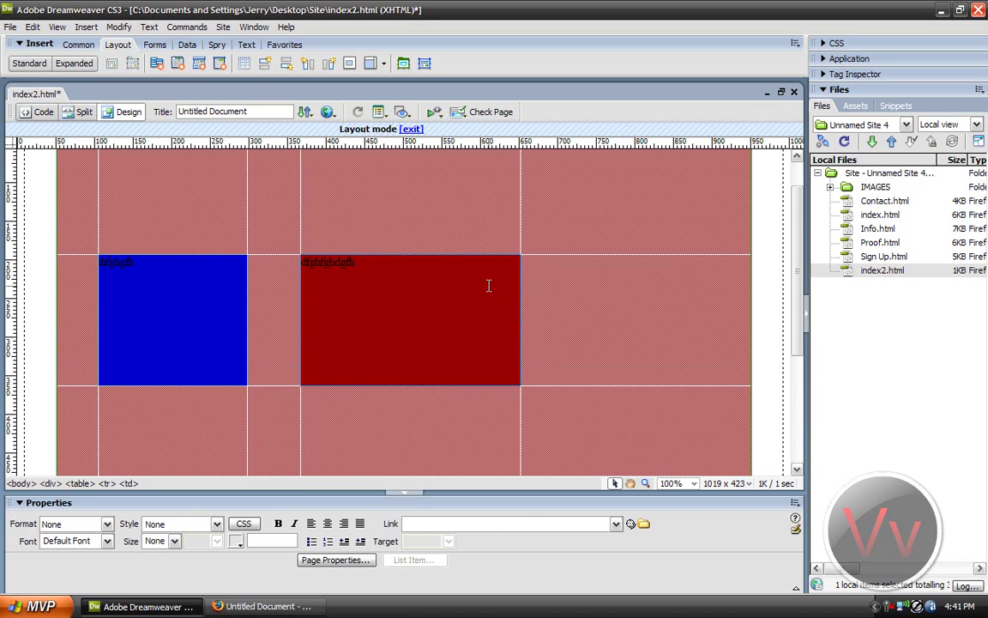
{"action": "left_click", "coordinate": [468, 255]}
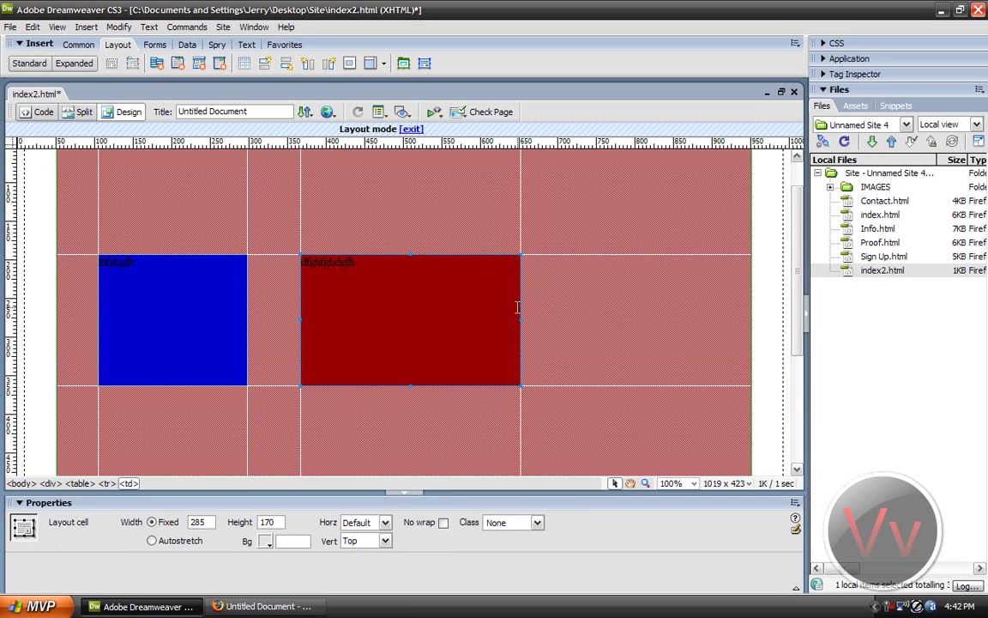
{"action": "key", "text": "Delete"}
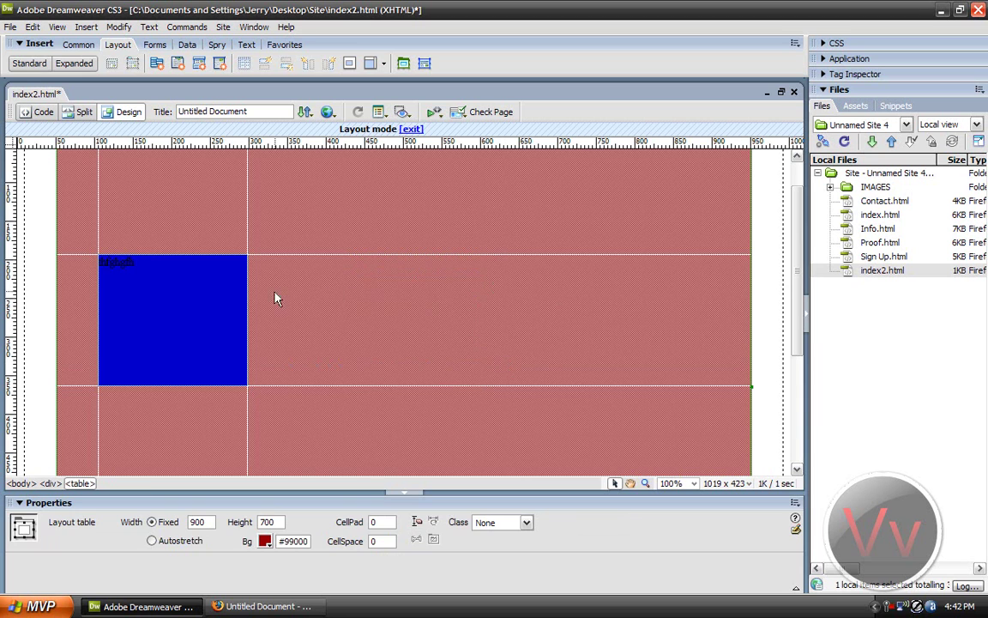
Step: Color the 'thfghgfh' text bright green #00FF00
{"action": "left_click", "coordinate": [228, 290]}
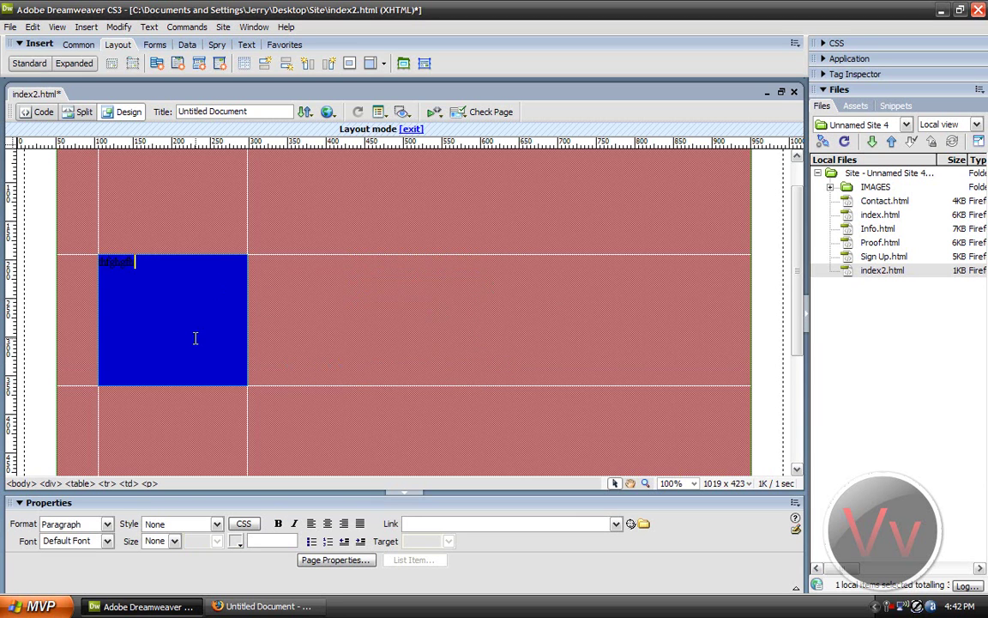
{"action": "left_click_drag", "start_coordinate": [146, 264], "coordinate": [95, 248]}
{"action": "left_click", "coordinate": [156, 265]}
{"action": "left_click_drag", "start_coordinate": [147, 266], "coordinate": [93, 260]}
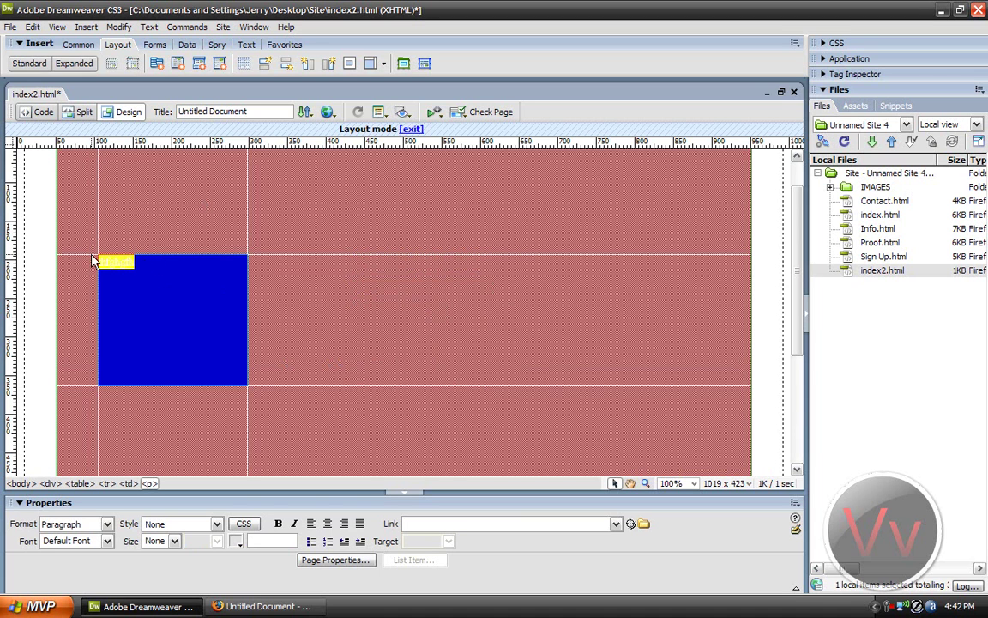
{"action": "left_click", "coordinate": [237, 541]}
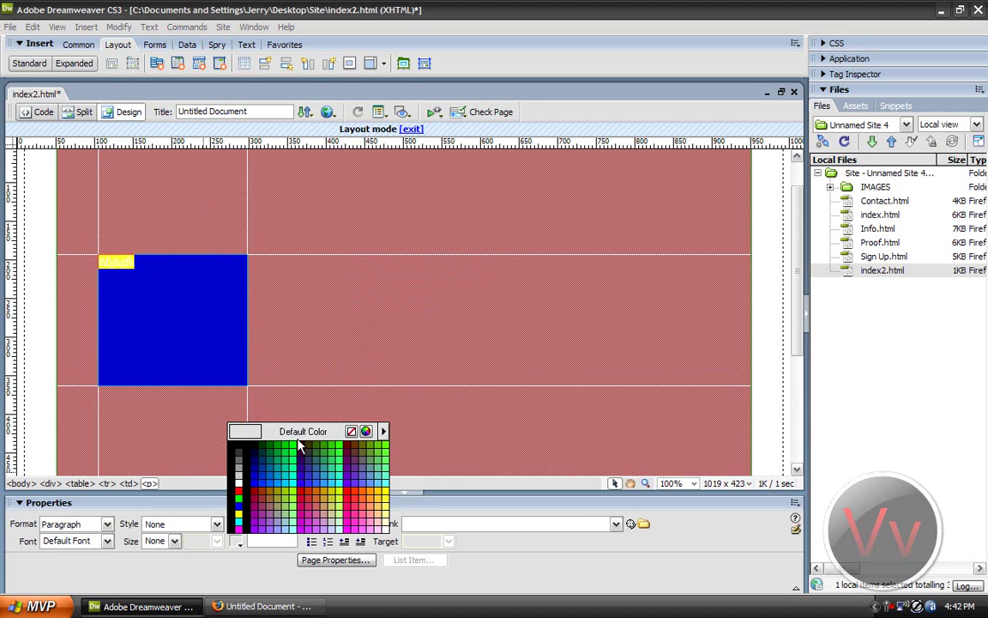
{"action": "left_click", "coordinate": [295, 446]}
{"action": "left_click", "coordinate": [104, 263]}
Step: Shift the blue layout cell further to the right
{"action": "double_click", "coordinate": [105, 263]}
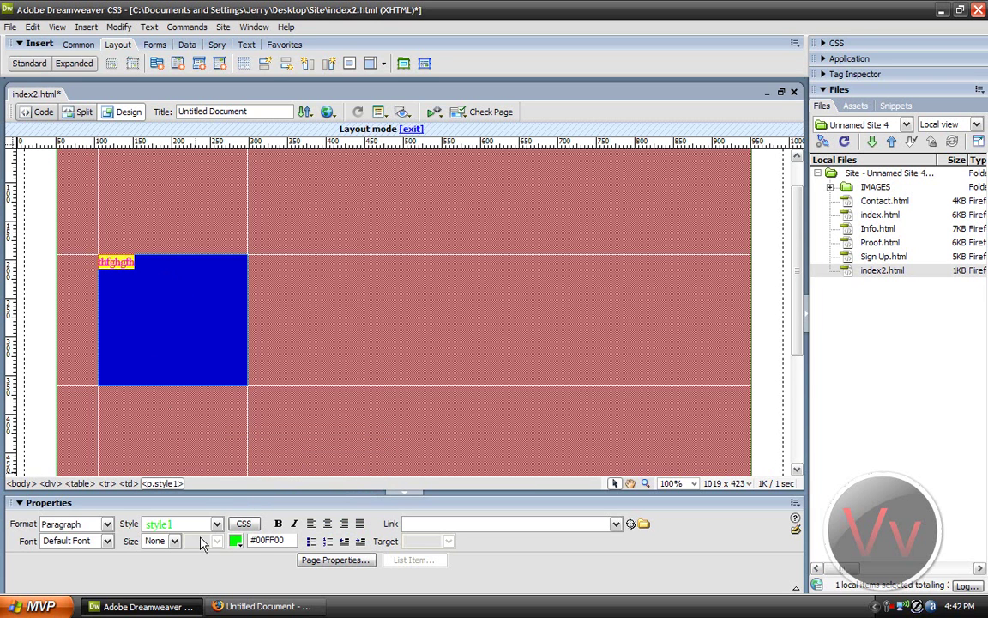
{"action": "left_click", "coordinate": [105, 540]}
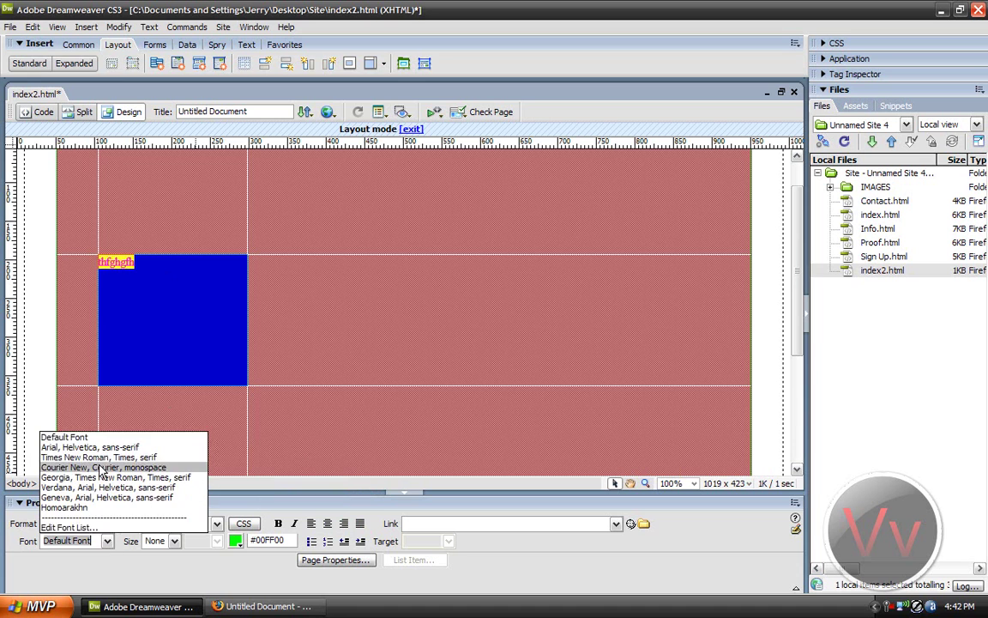
{"action": "left_click", "coordinate": [114, 566]}
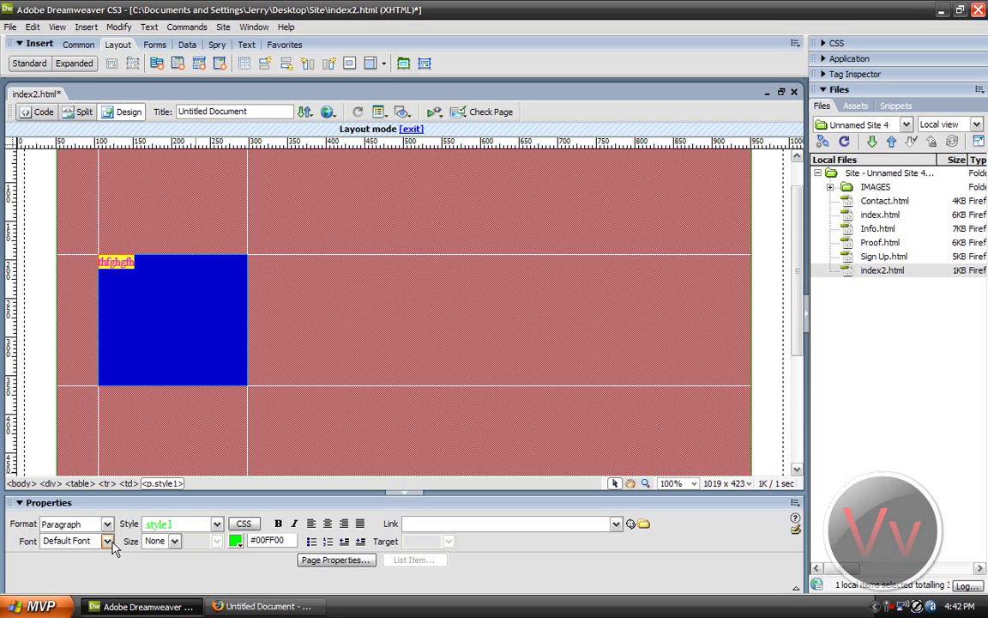
{"action": "left_click", "coordinate": [142, 266]}
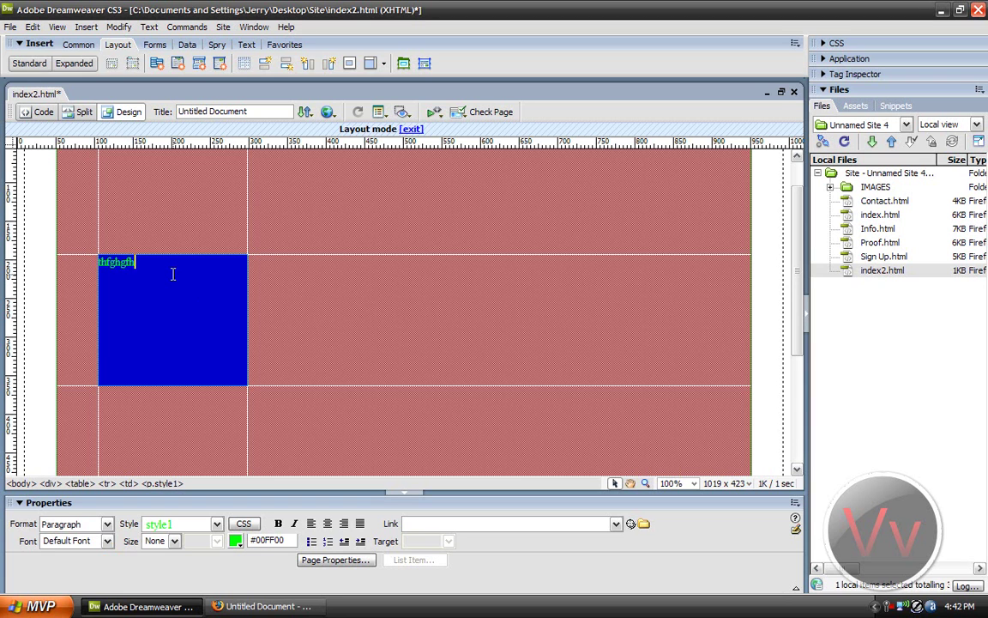
{"action": "left_click", "coordinate": [120, 271]}
{"action": "left_click_drag", "start_coordinate": [142, 283], "coordinate": [152, 311]}
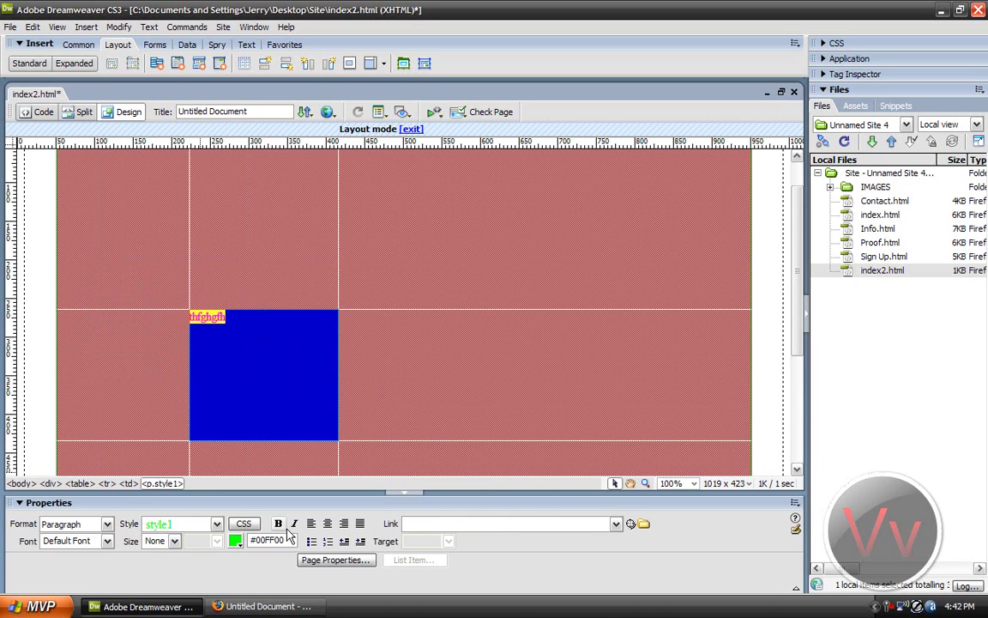
Step: Make the 'thfghgfh' text bold at size 36 pixels
{"action": "key", "text": "ctrl+b"}
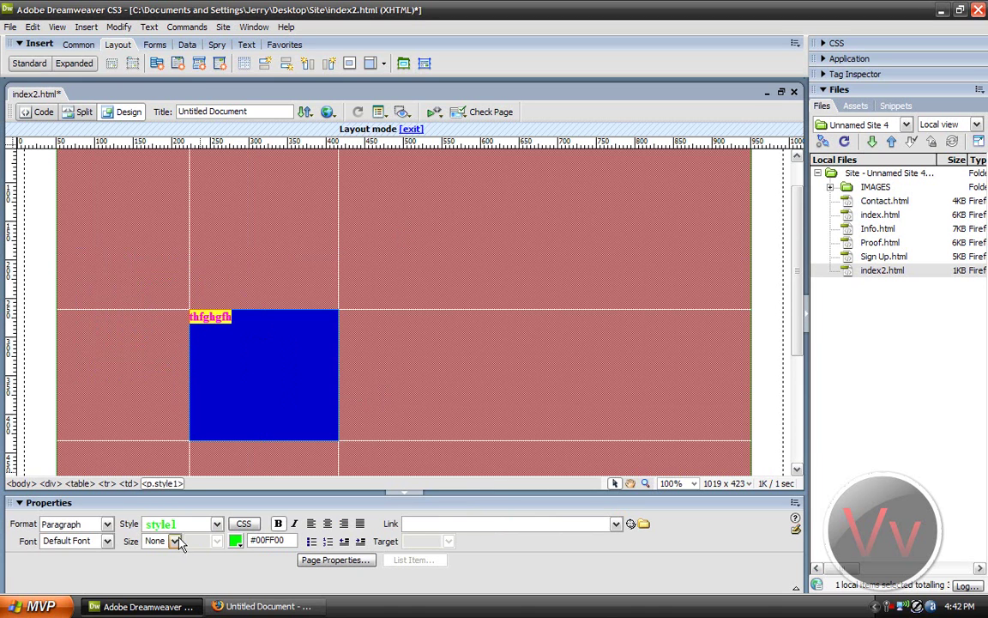
{"action": "left_click", "coordinate": [163, 540]}
{"action": "left_click", "coordinate": [148, 431]}
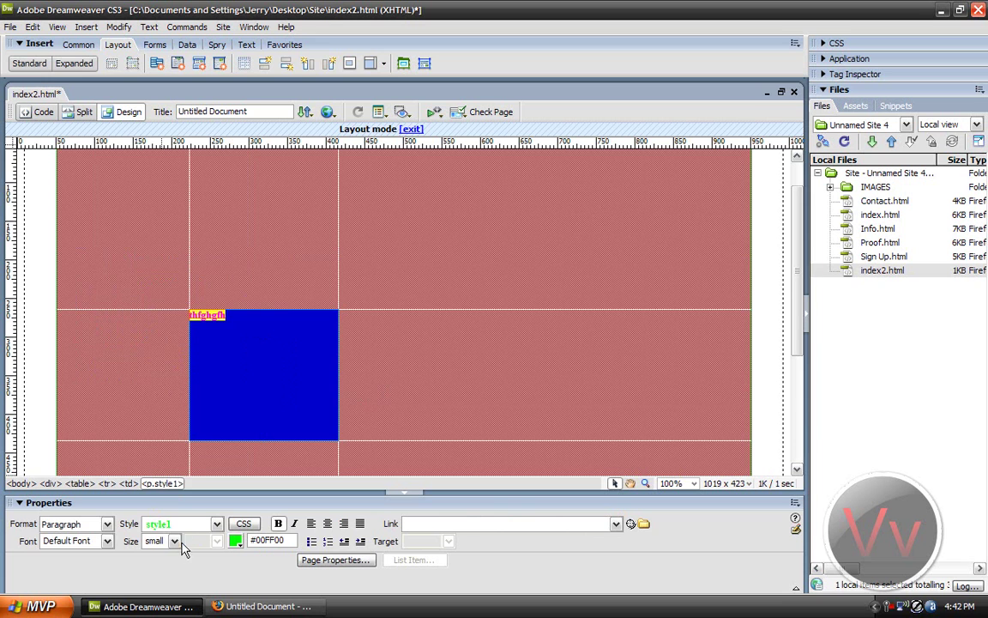
{"action": "left_click", "coordinate": [163, 540]}
{"action": "left_click", "coordinate": [154, 431]}
{"action": "left_click", "coordinate": [305, 333]}
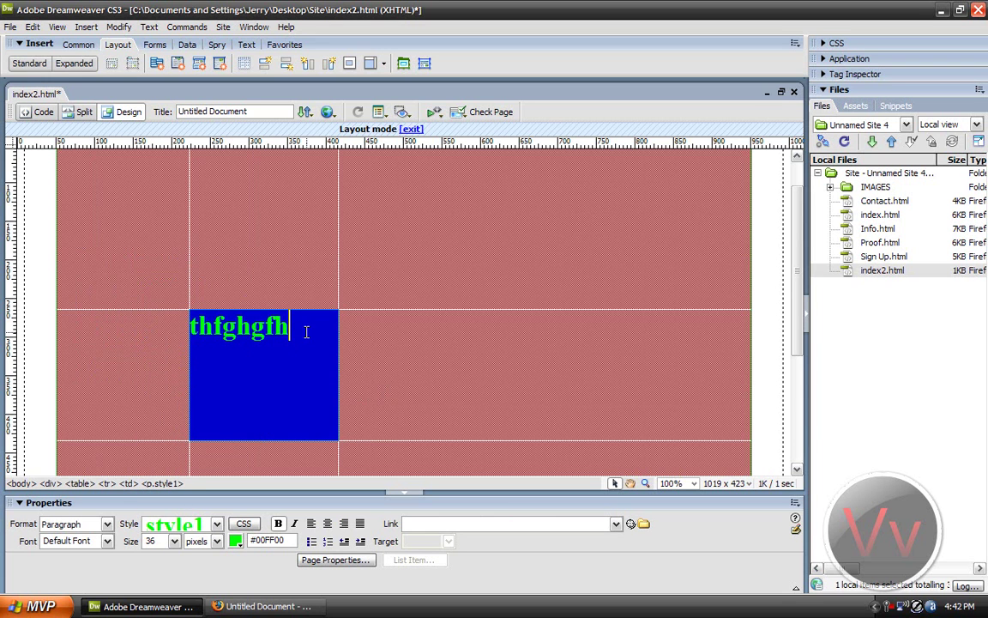
Step: Save index2.html and preview it in Firefox, then return to Dreamweaver
{"action": "left_click", "coordinate": [327, 112]}
{"action": "left_click", "coordinate": [339, 120]}
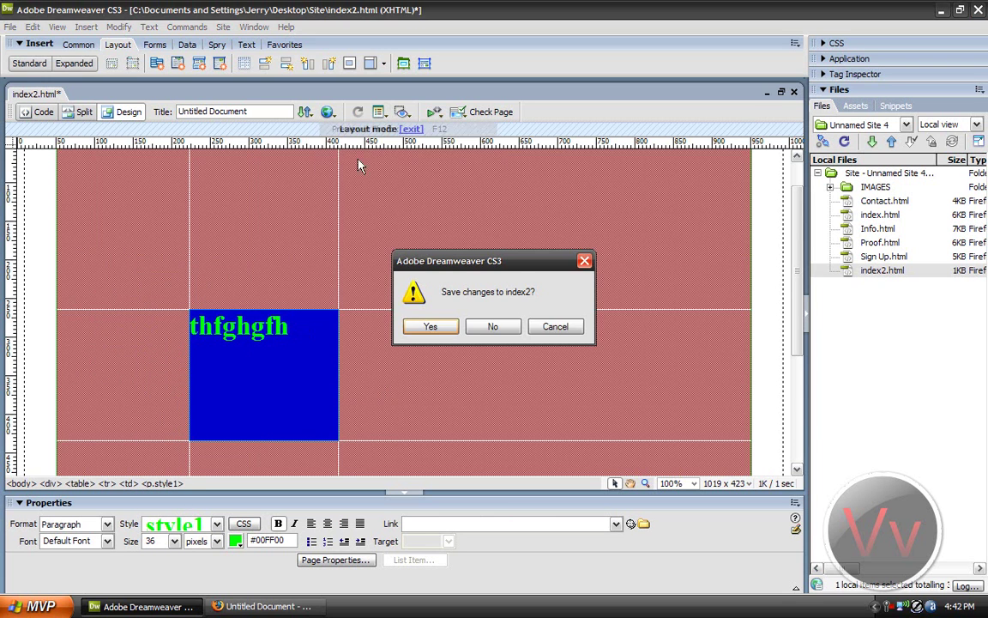
{"action": "left_click", "coordinate": [446, 325]}
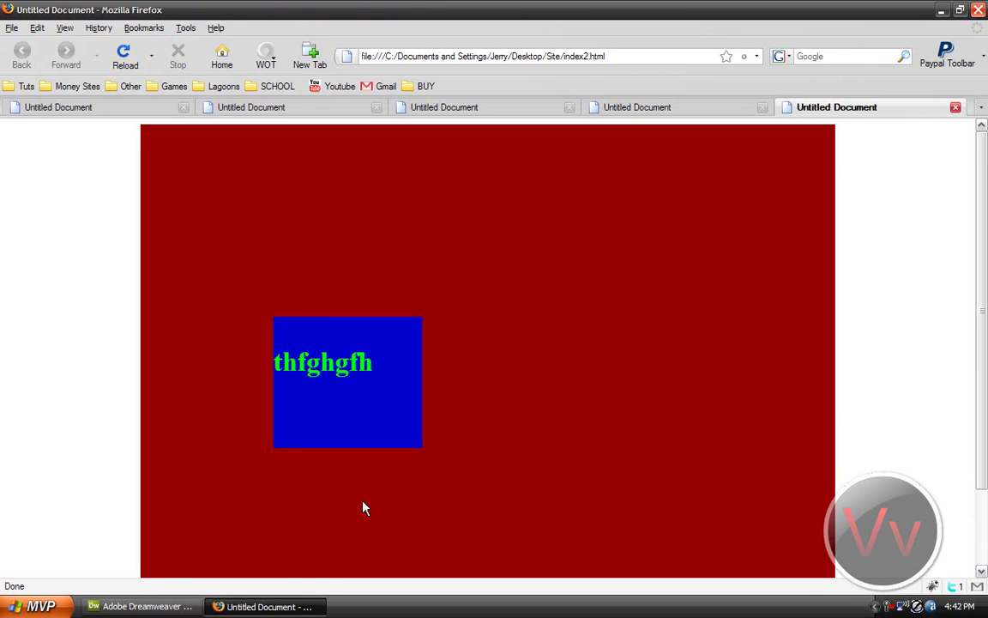
{"action": "key", "text": "alt+Tab"}
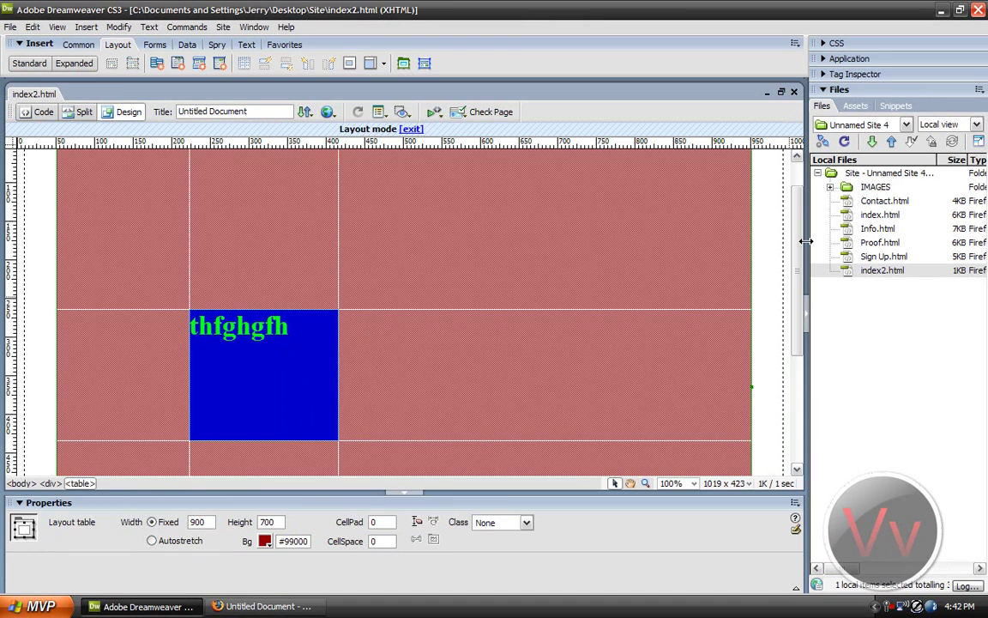
Step: Delete index2.html from the Files panel via Edit > Delete, confirming with Yes
{"action": "scroll", "coordinate": [785, 347], "scroll_direction": "down", "scroll_amount": 5}
{"action": "scroll", "coordinate": [776, 369], "scroll_direction": "up", "scroll_amount": 10}
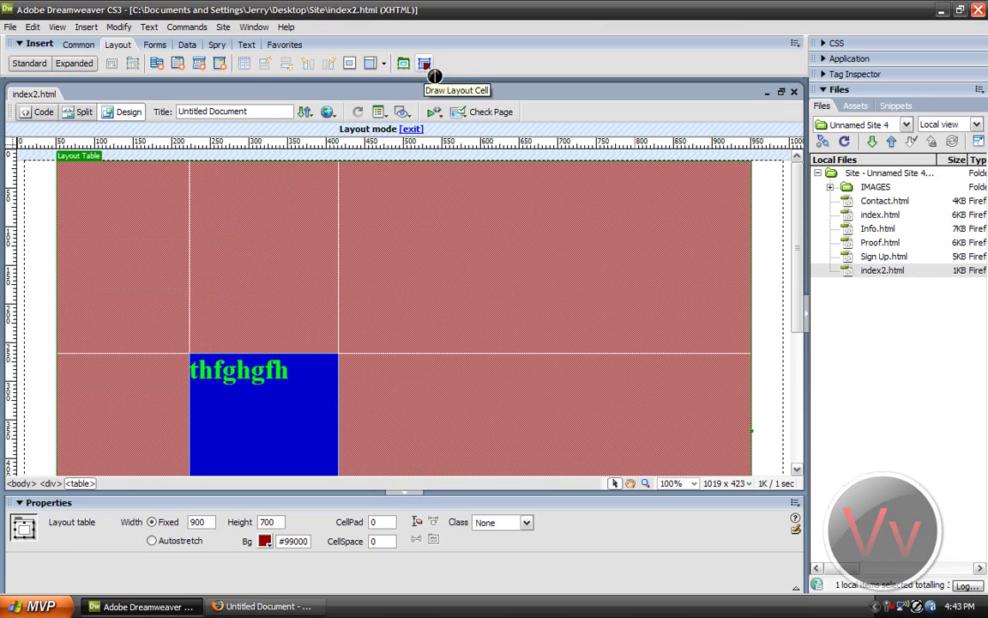
{"action": "right_click", "coordinate": [872, 273]}
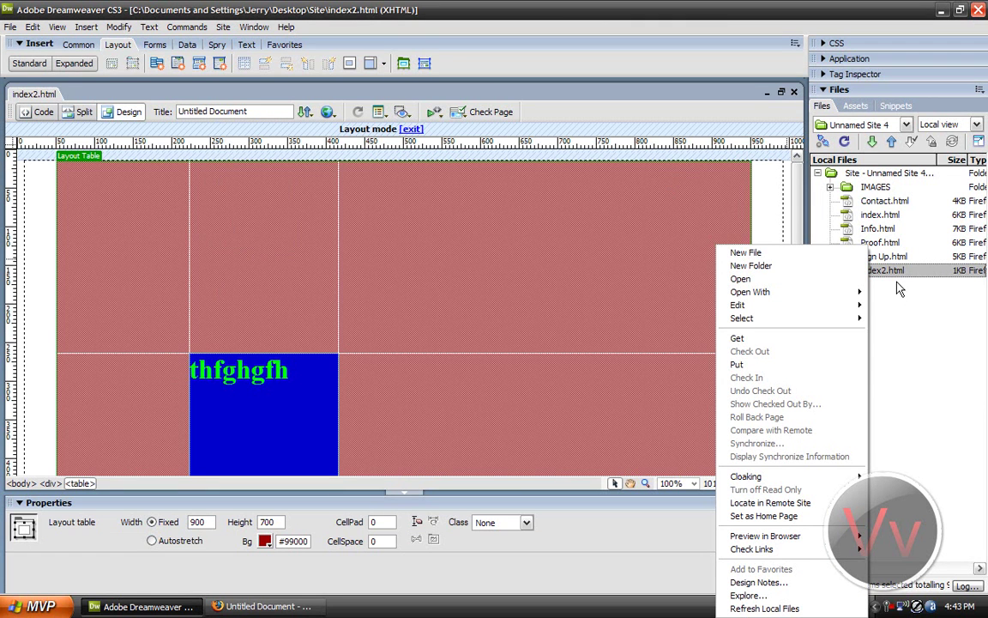
{"action": "left_click", "coordinate": [857, 275]}
{"action": "right_click", "coordinate": [858, 275]}
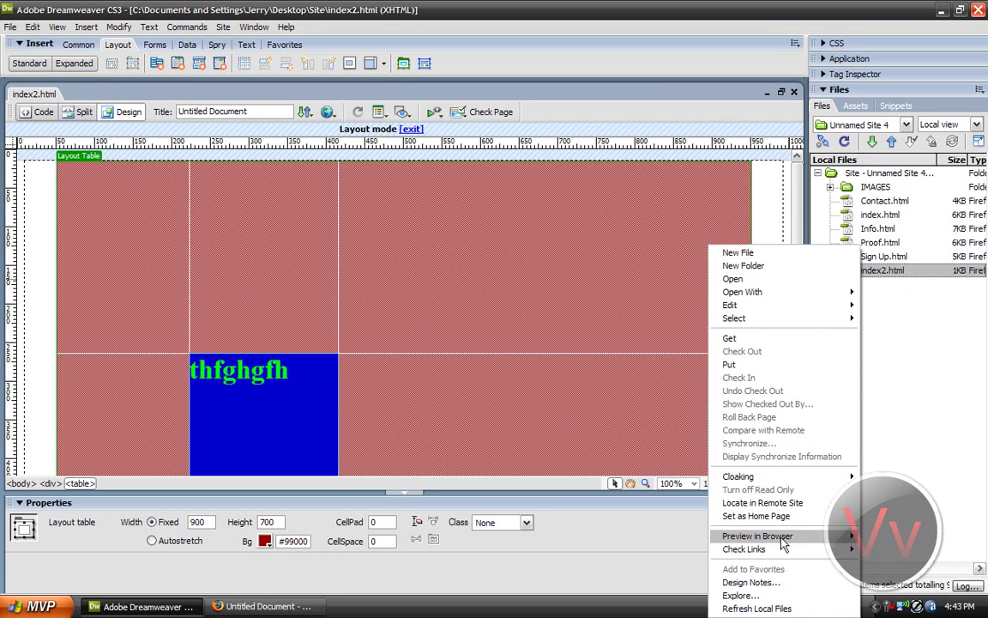
{"action": "mouse_move", "coordinate": [754, 305]}
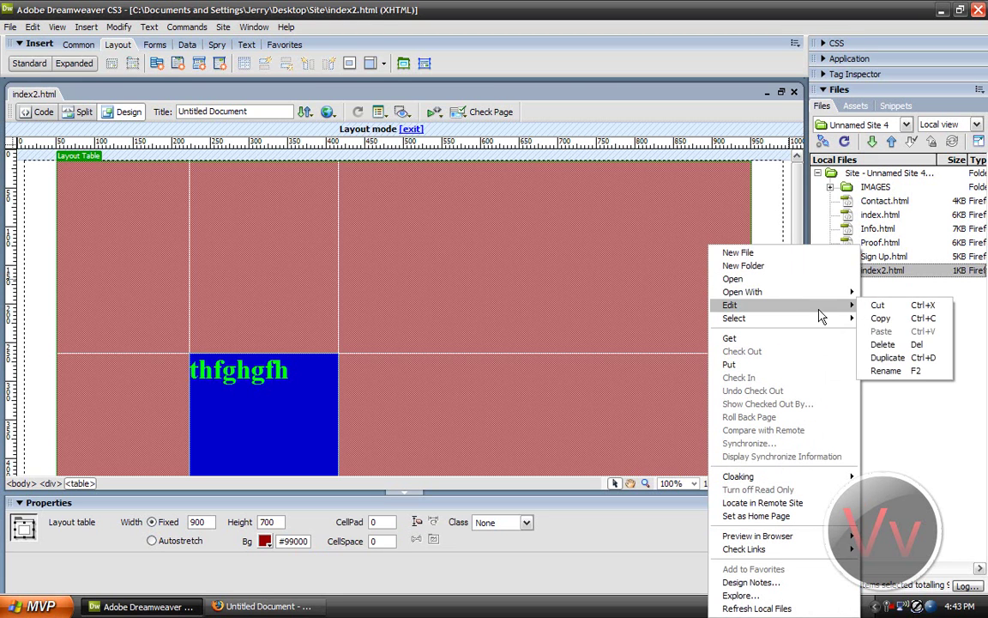
{"action": "left_click", "coordinate": [888, 344]}
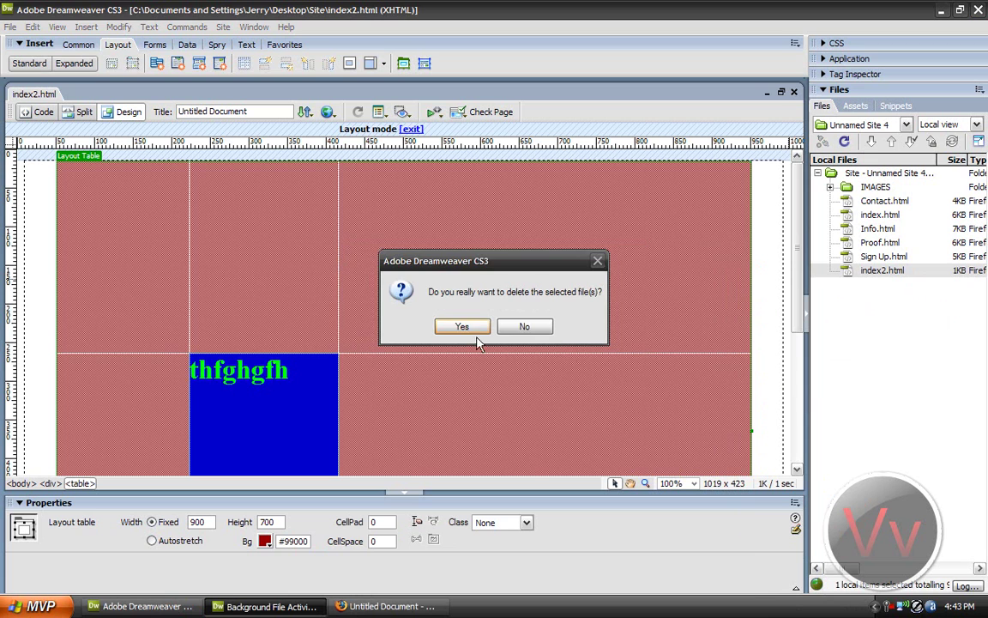
{"action": "left_click", "coordinate": [459, 327]}
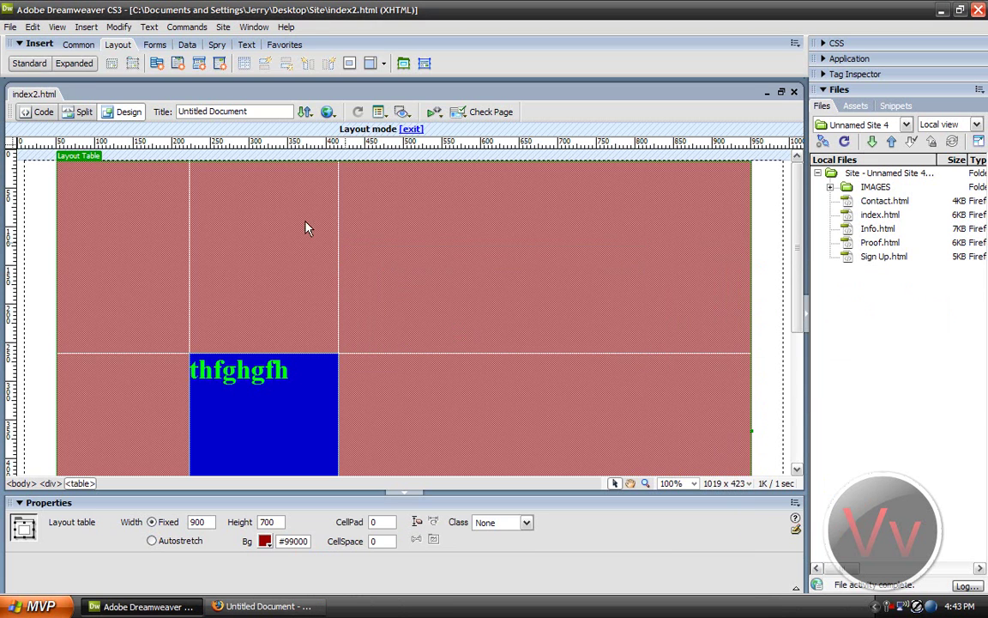
Step: Open index.html, inspect its layout table, then restore Dreamweaver's window to reveal Firefox behind
{"action": "double_click", "coordinate": [877, 214]}
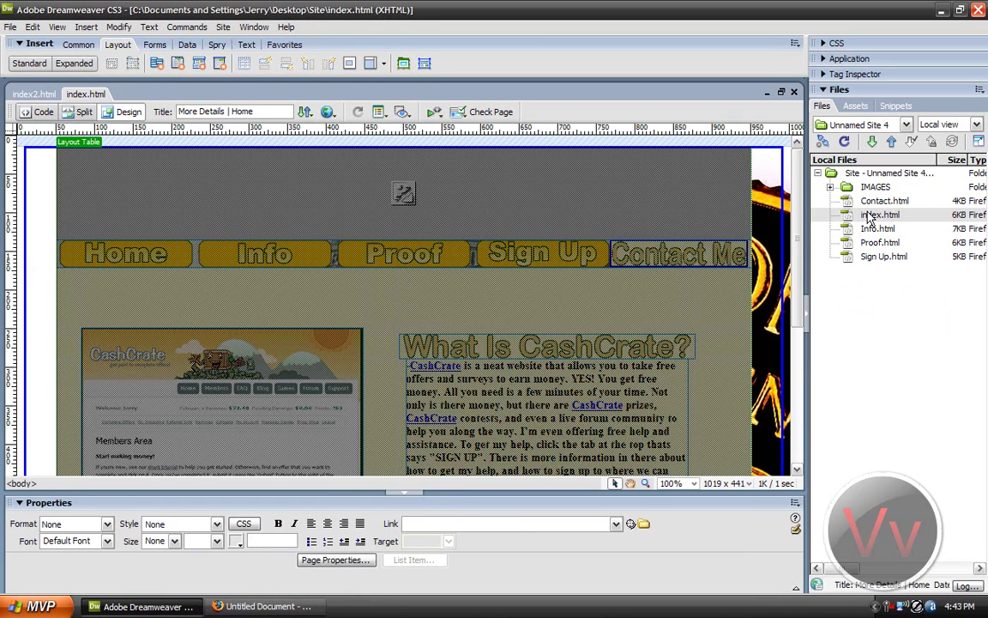
{"action": "left_click", "coordinate": [612, 294]}
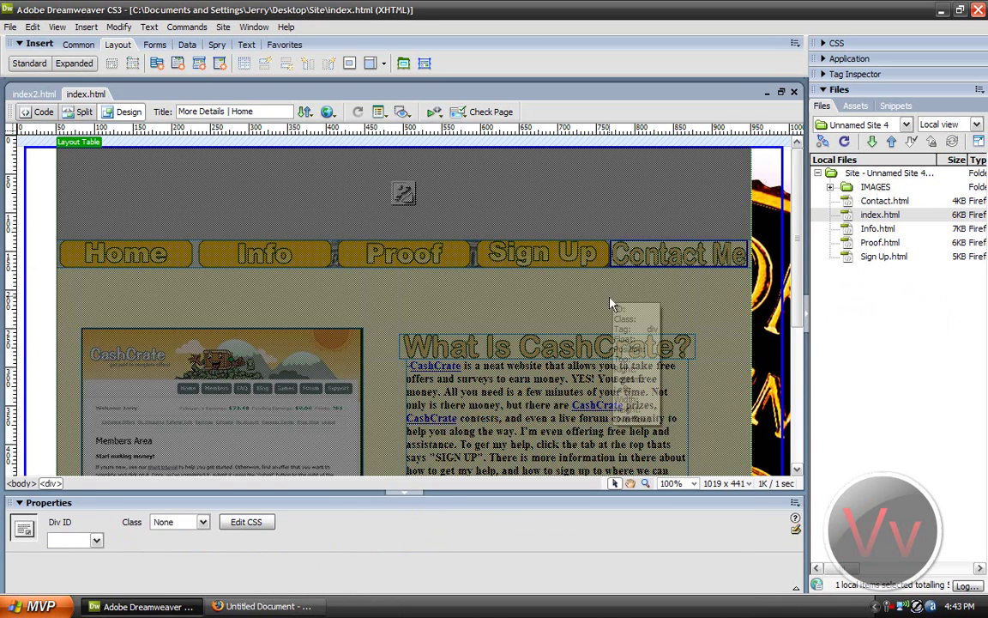
{"action": "left_click", "coordinate": [612, 304]}
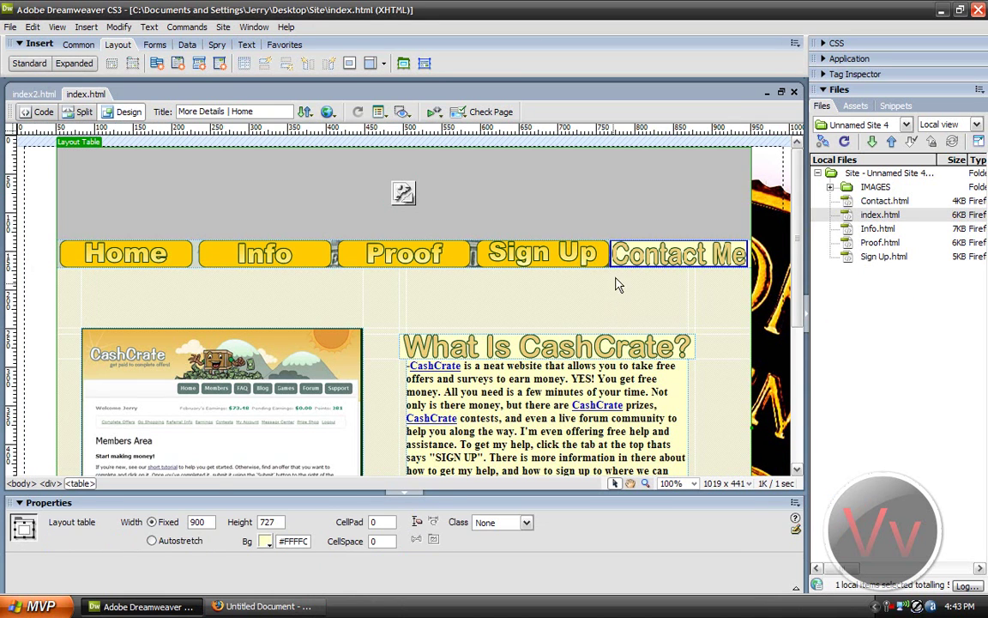
{"action": "scroll", "coordinate": [776, 300], "scroll_direction": "down", "scroll_amount": 3}
{"action": "scroll", "coordinate": [776, 300], "scroll_direction": "down", "scroll_amount": 2}
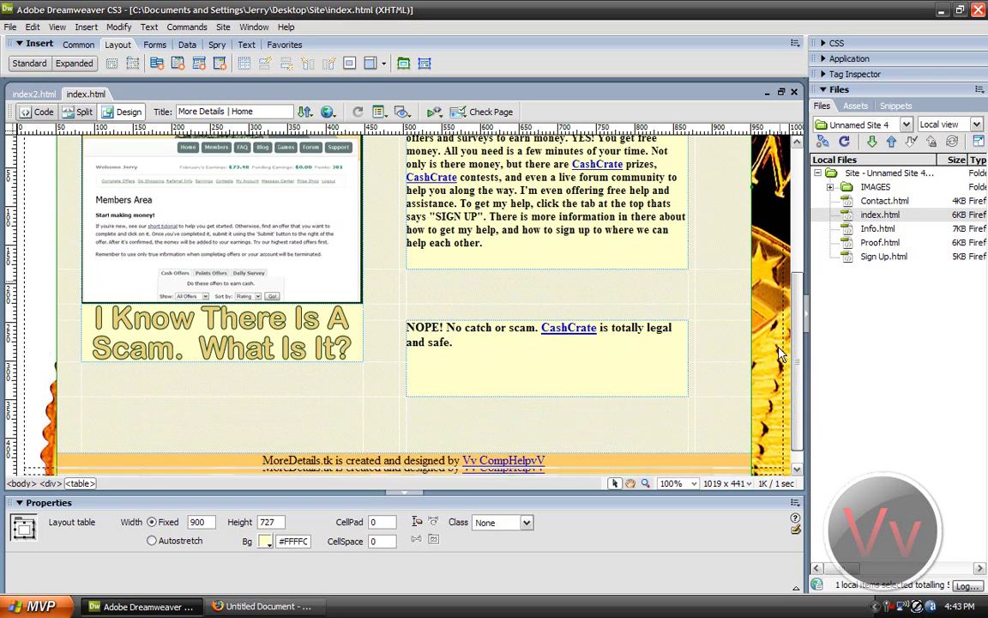
{"action": "scroll", "coordinate": [778, 258], "scroll_direction": "up", "scroll_amount": 5}
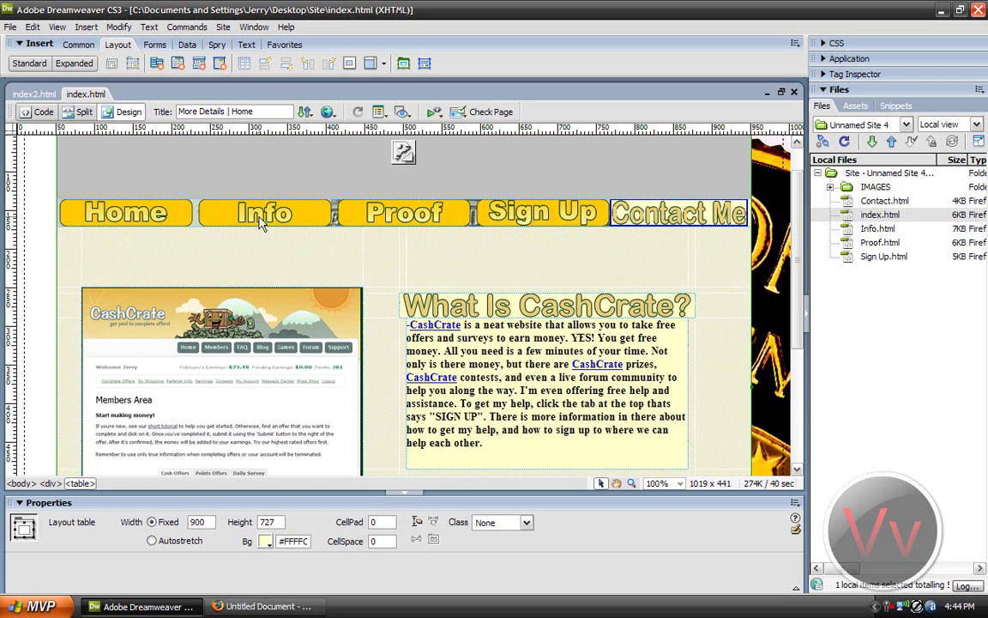
{"action": "double_click", "coordinate": [277, 6]}
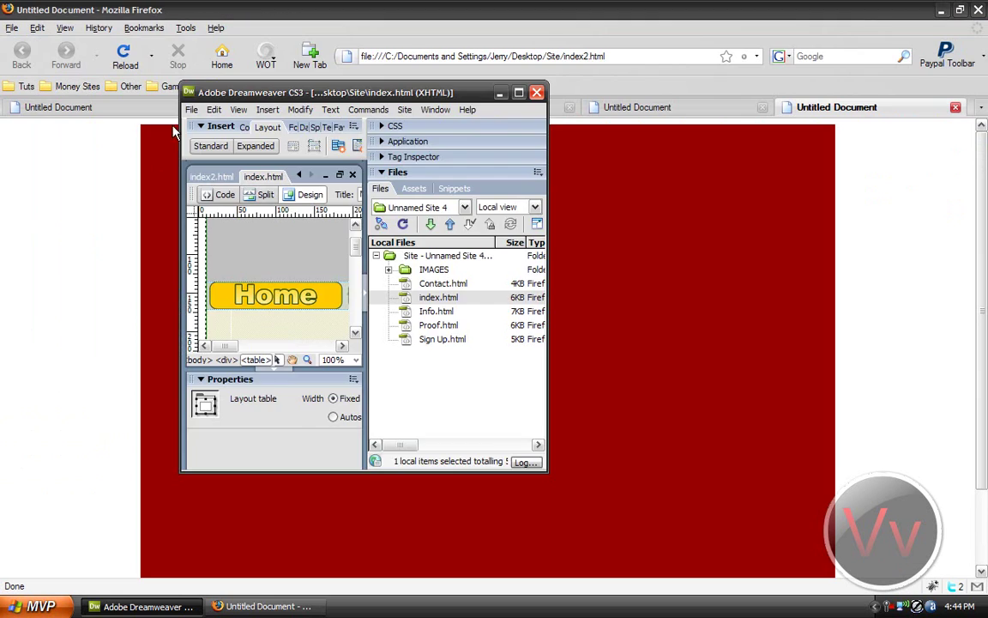
{"action": "left_click", "coordinate": [154, 8]}
Step: Close Firefox, browse the Site folder's IMAGES folder, then return to a maximized Dreamweaver
{"action": "left_click", "coordinate": [978, 9]}
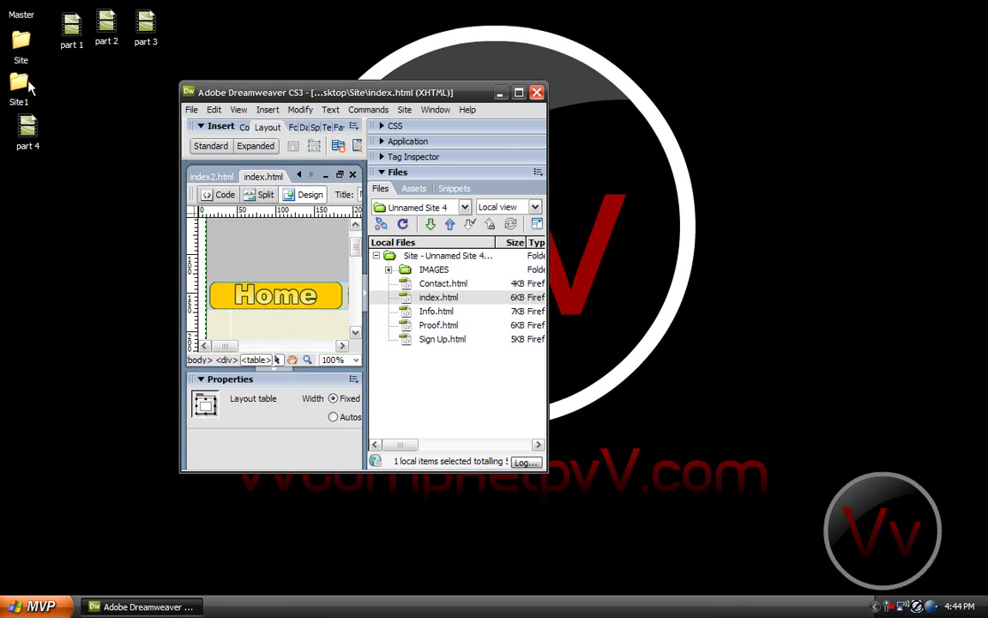
{"action": "left_click", "coordinate": [24, 86]}
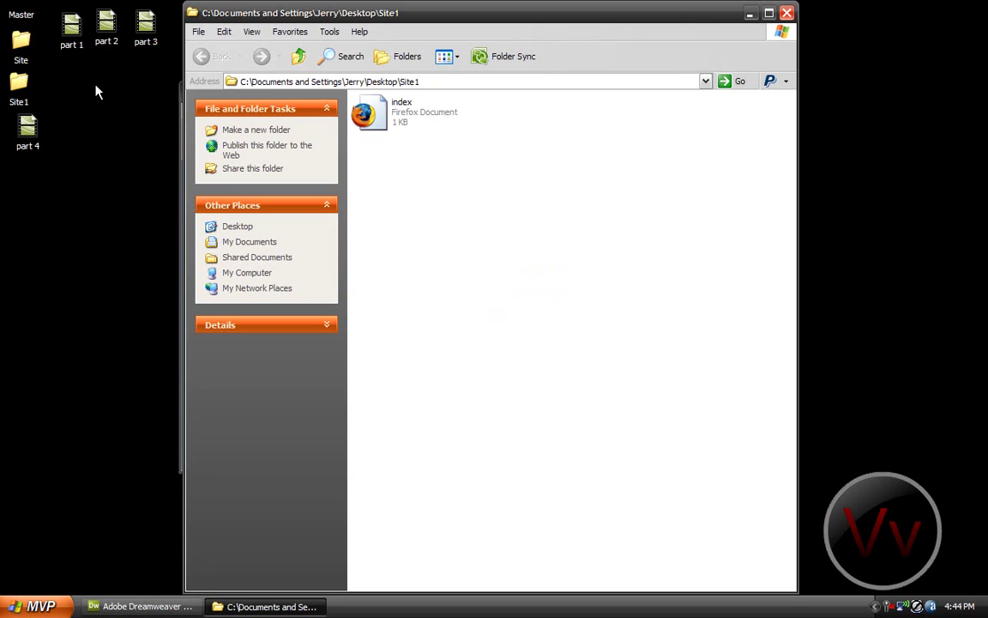
{"action": "left_click", "coordinate": [16, 51]}
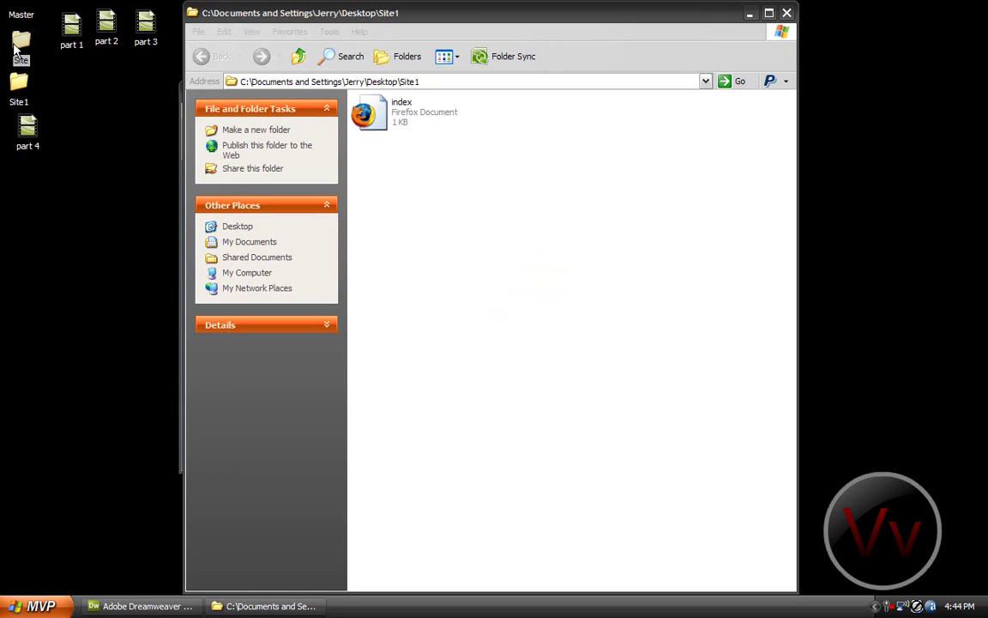
{"action": "double_click", "coordinate": [22, 45]}
{"action": "double_click", "coordinate": [210, 143]}
{"action": "left_click_drag", "start_coordinate": [265, 474], "coordinate": [242, 439]}
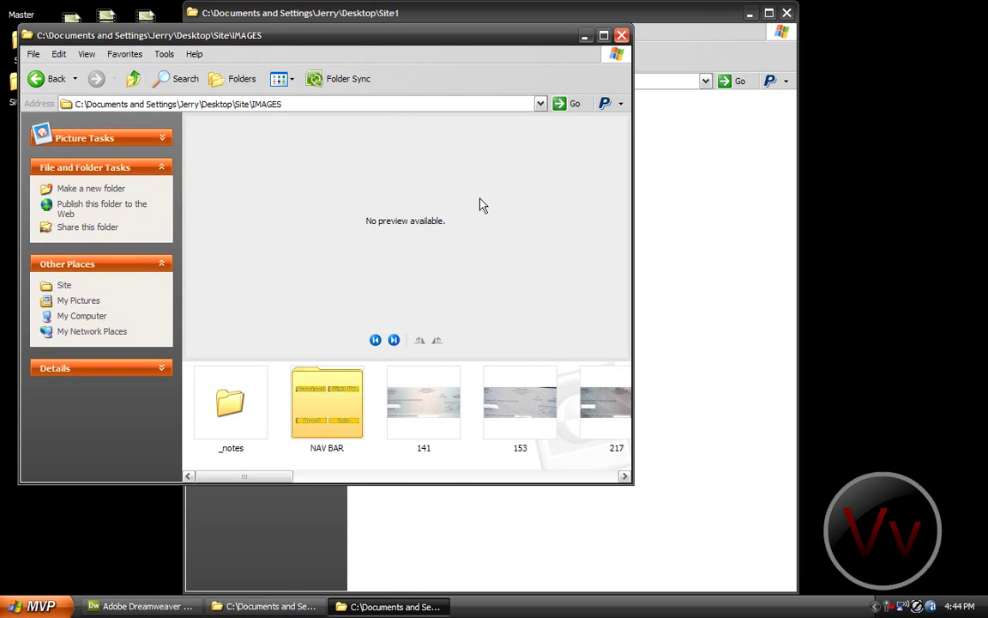
{"action": "left_click", "coordinate": [621, 35]}
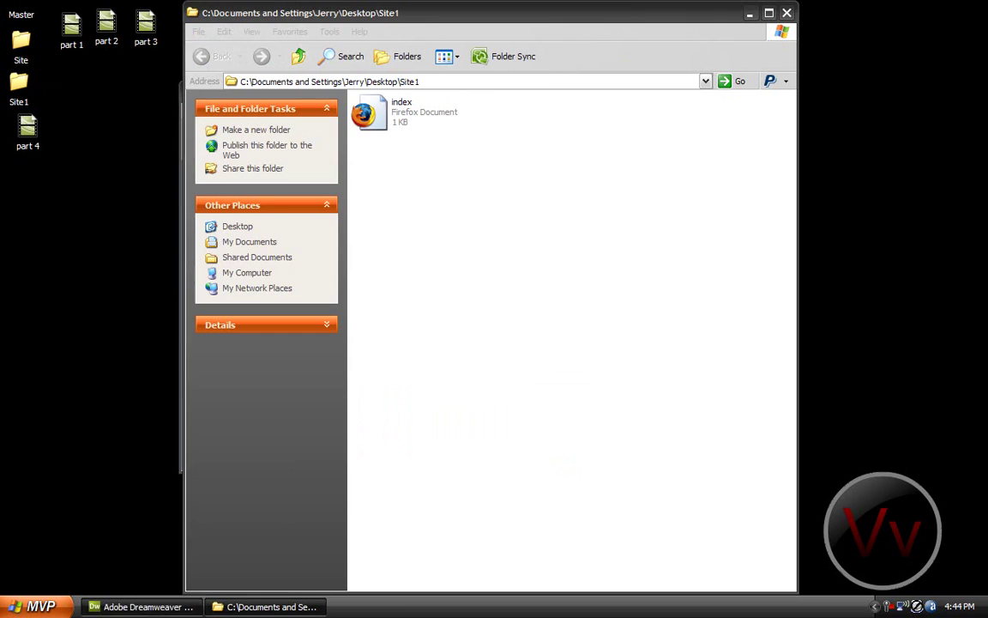
{"action": "key", "text": "alt+Tab"}
{"action": "double_click", "coordinate": [363, 93]}
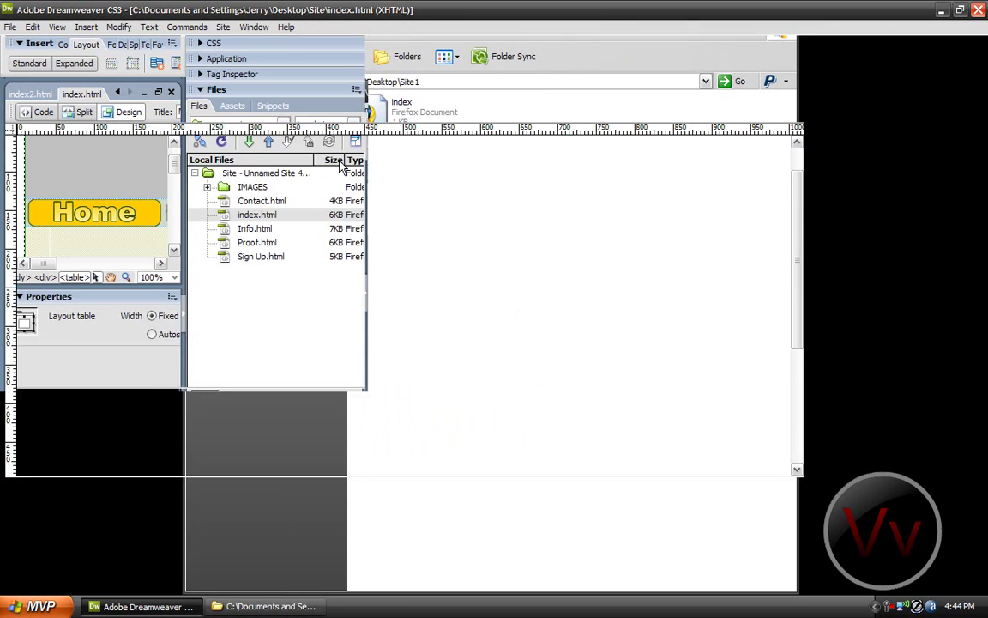
Step: Delete the grey top banner image from index.html, leaving its cell empty
{"action": "left_click", "coordinate": [665, 232]}
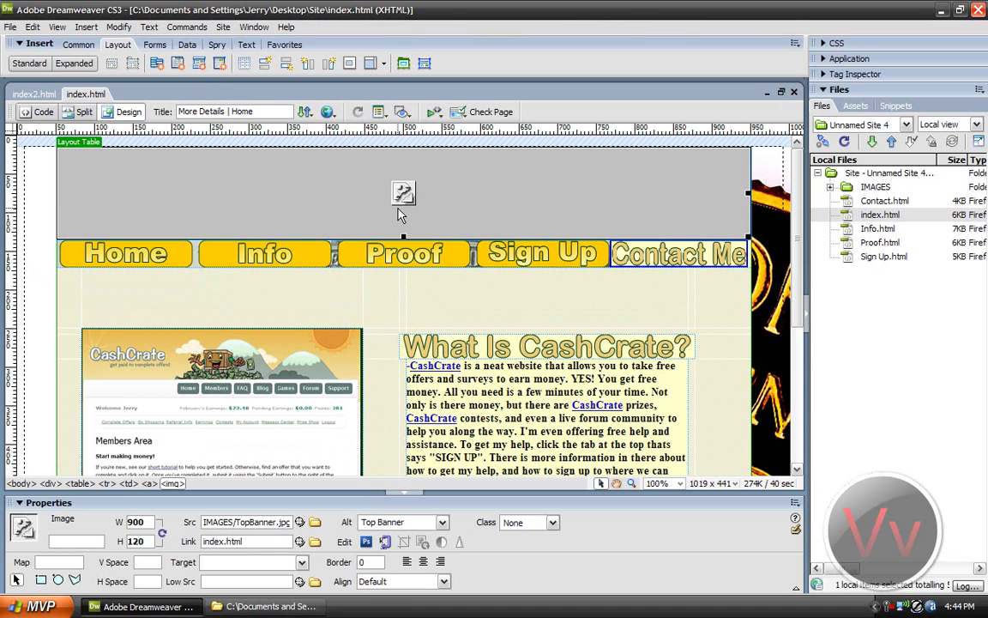
{"action": "mouse_move", "coordinate": [2, 223]}
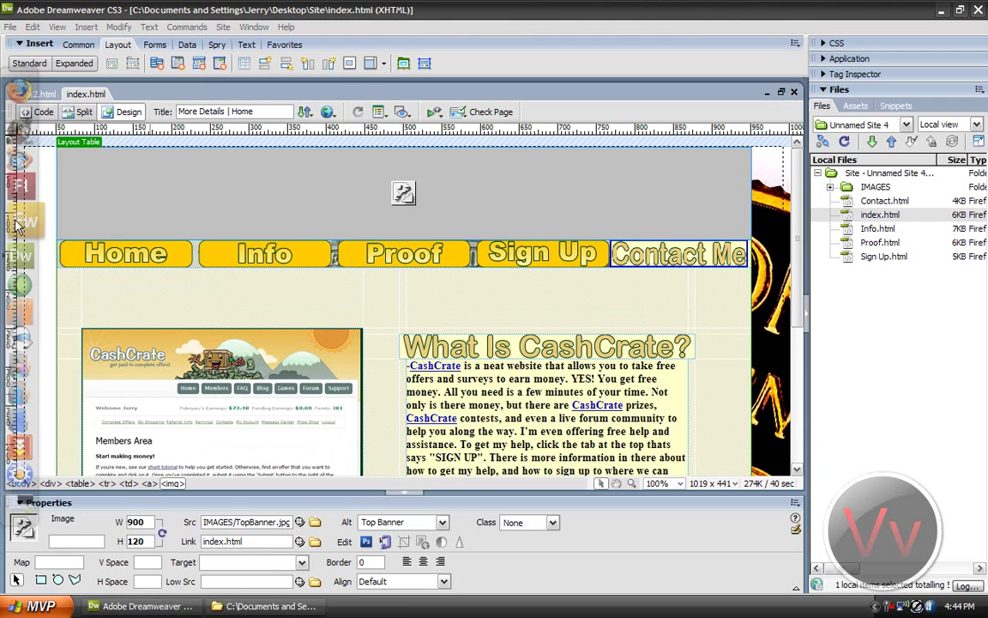
{"action": "left_click", "coordinate": [456, 165]}
{"action": "key", "text": "Delete"}
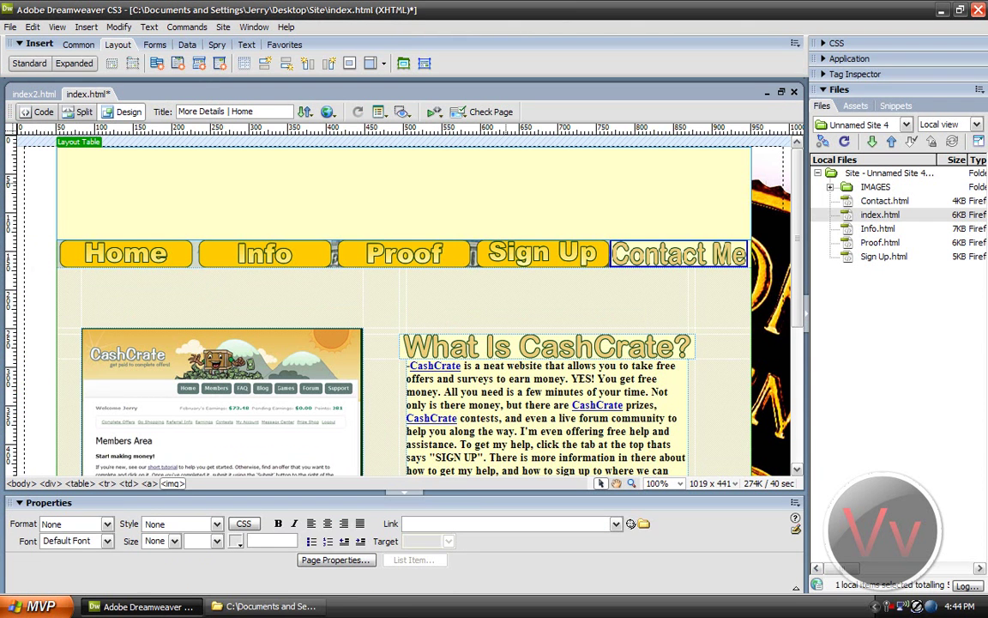
{"action": "left_click", "coordinate": [456, 166]}
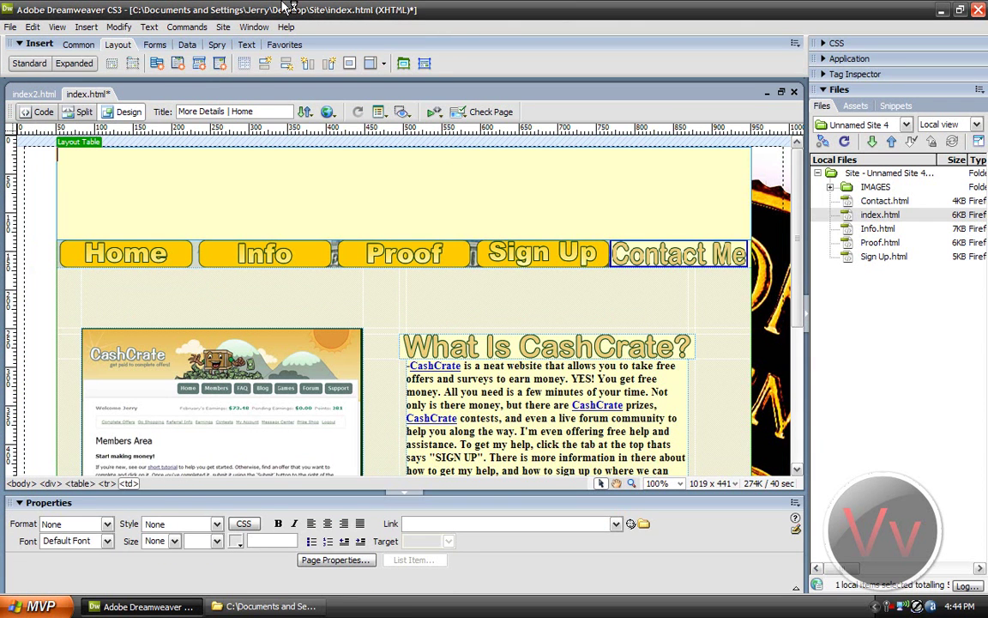
Step: Save index.html, preview it in Firefox, then return to Dreamweaver
{"action": "left_click", "coordinate": [327, 112]}
{"action": "left_click", "coordinate": [354, 128]}
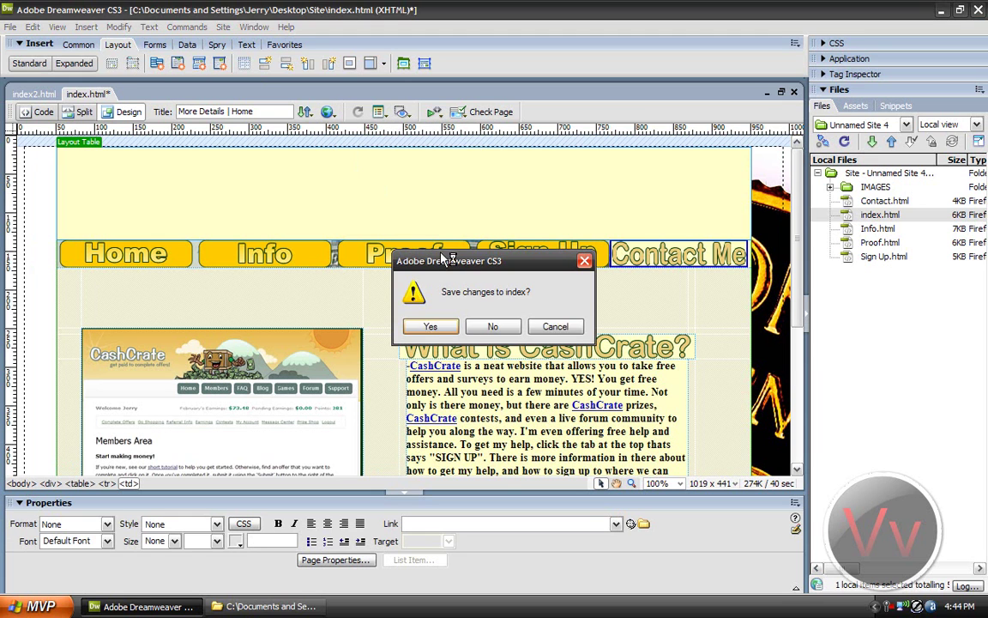
{"action": "left_click", "coordinate": [445, 330]}
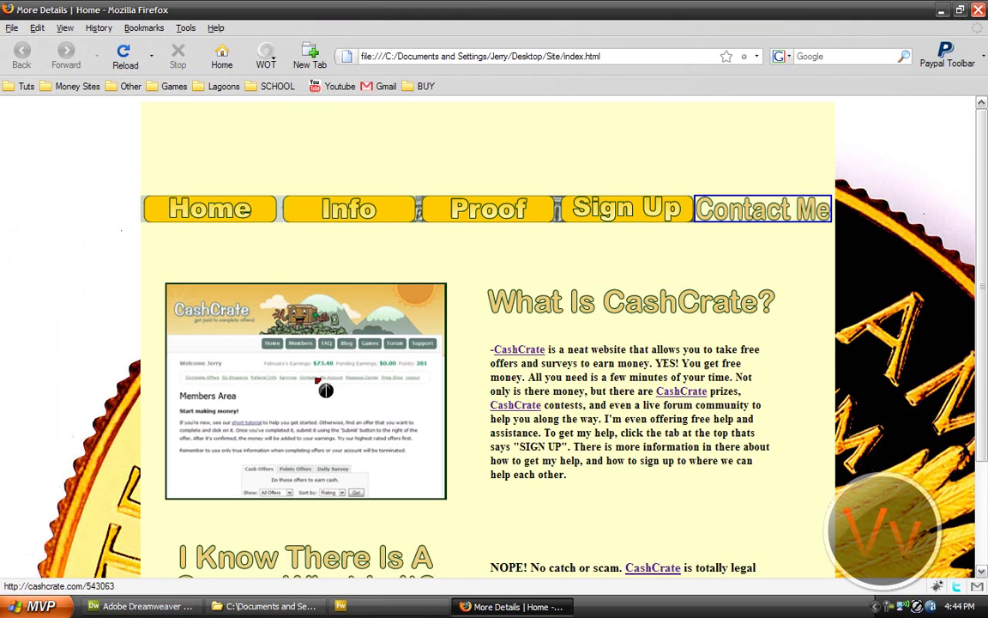
{"action": "left_click", "coordinate": [141, 605]}
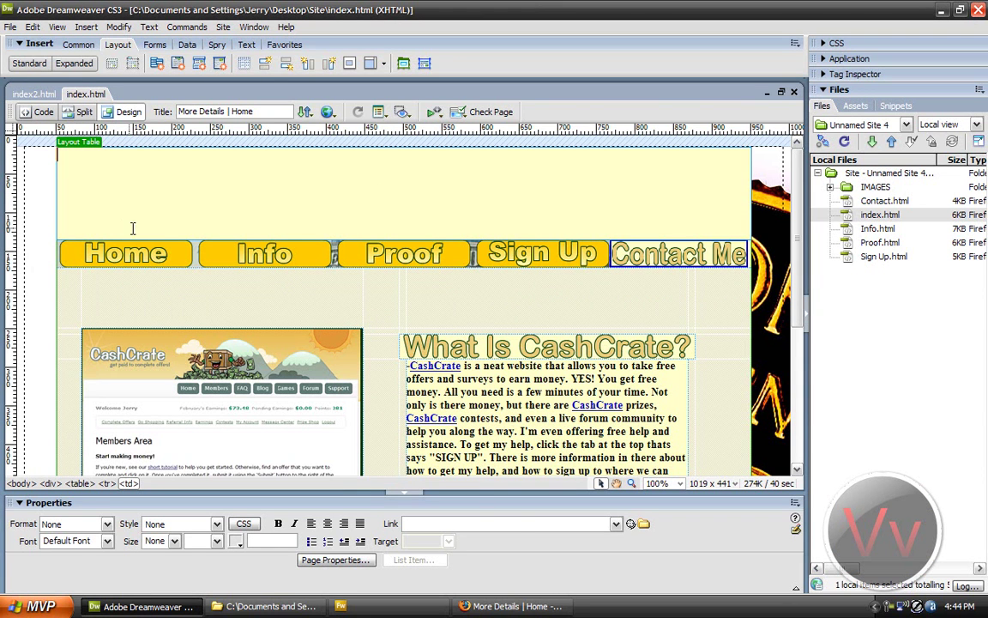
Step: Delete the Contact Me nav image and place the cursor just after the Sign Up button
{"action": "left_click", "coordinate": [154, 253]}
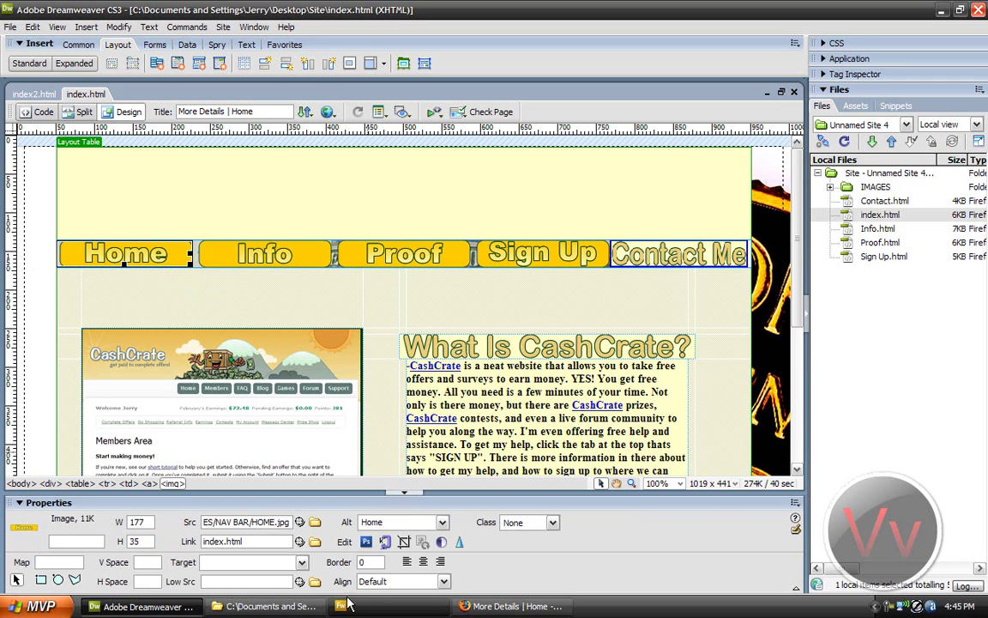
{"action": "left_click", "coordinate": [249, 256]}
{"action": "left_click", "coordinate": [534, 261]}
{"action": "left_click", "coordinate": [661, 256]}
{"action": "left_click", "coordinate": [100, 257]}
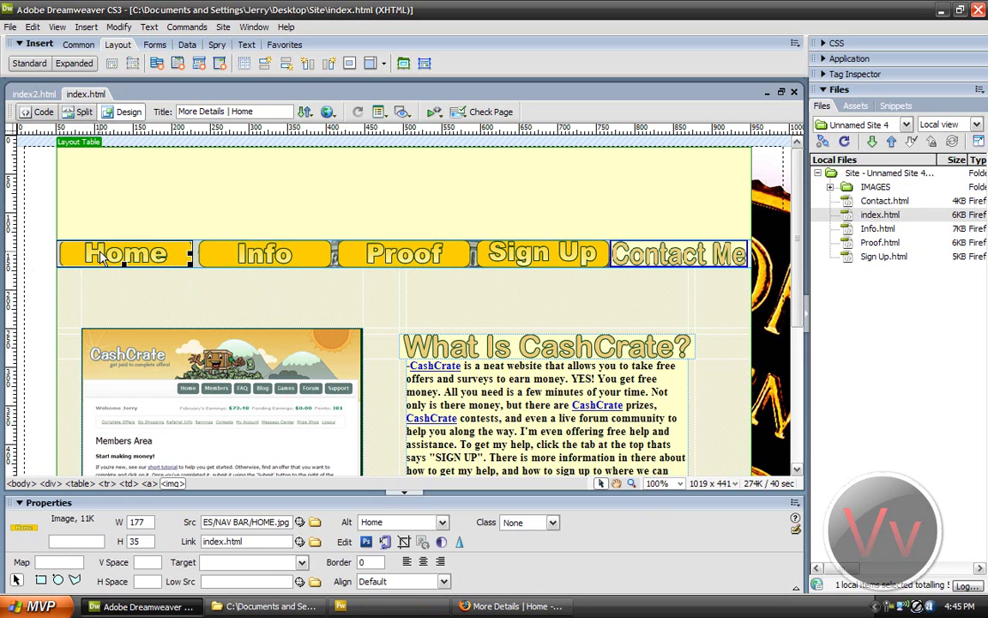
{"action": "left_click", "coordinate": [677, 256]}
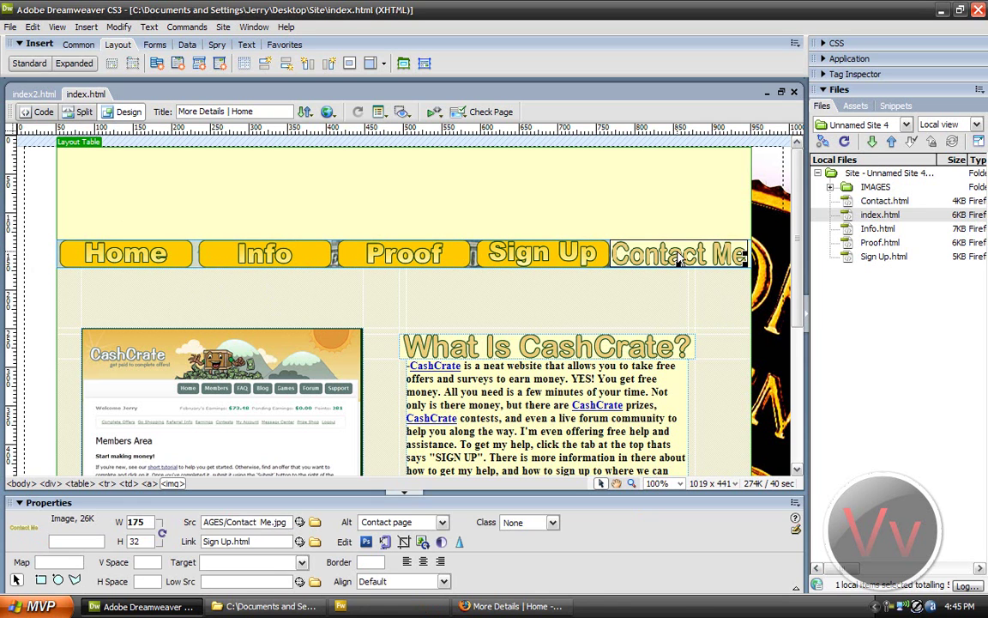
{"action": "key", "text": "Delete"}
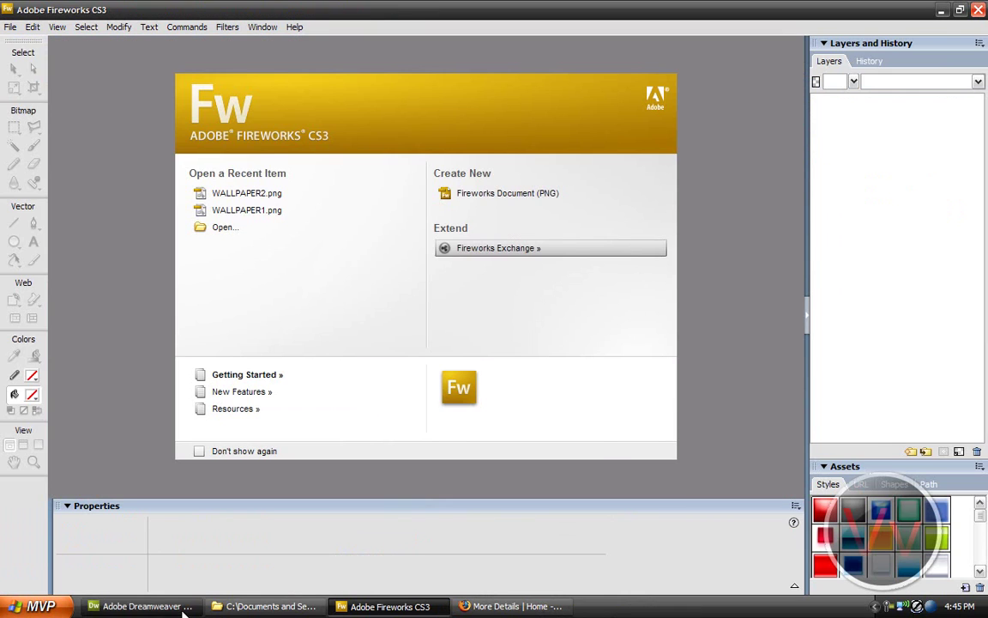
{"action": "key", "text": "alt+Tab"}
{"action": "left_click", "coordinate": [689, 254]}
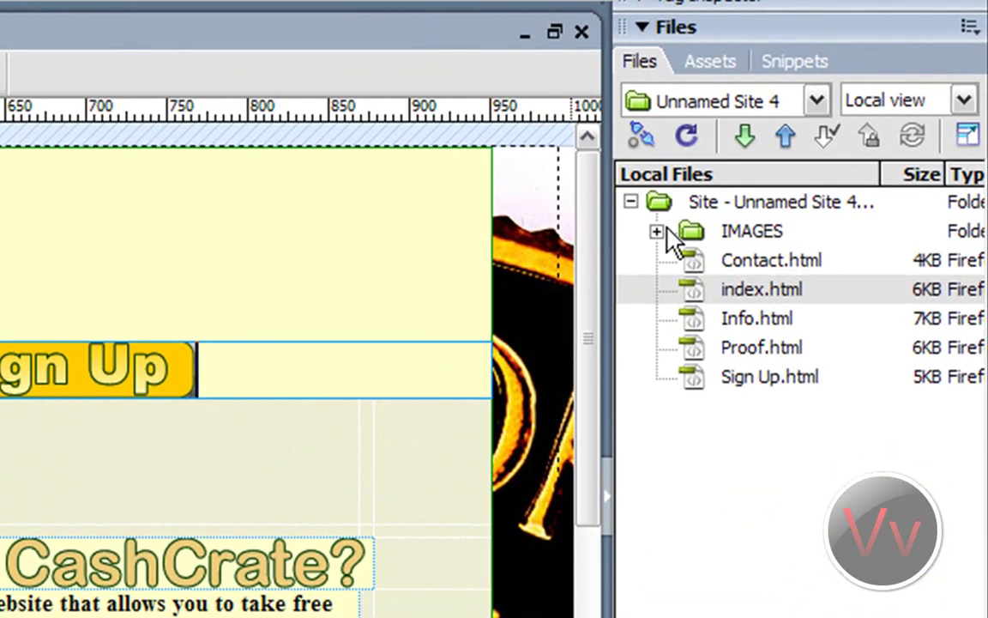
Step: Try inserting Contact Me.jpg, then CONTACT.jpg with alt text 'Contact', beside Sign Up; remove each
{"action": "left_click", "coordinate": [666, 229]}
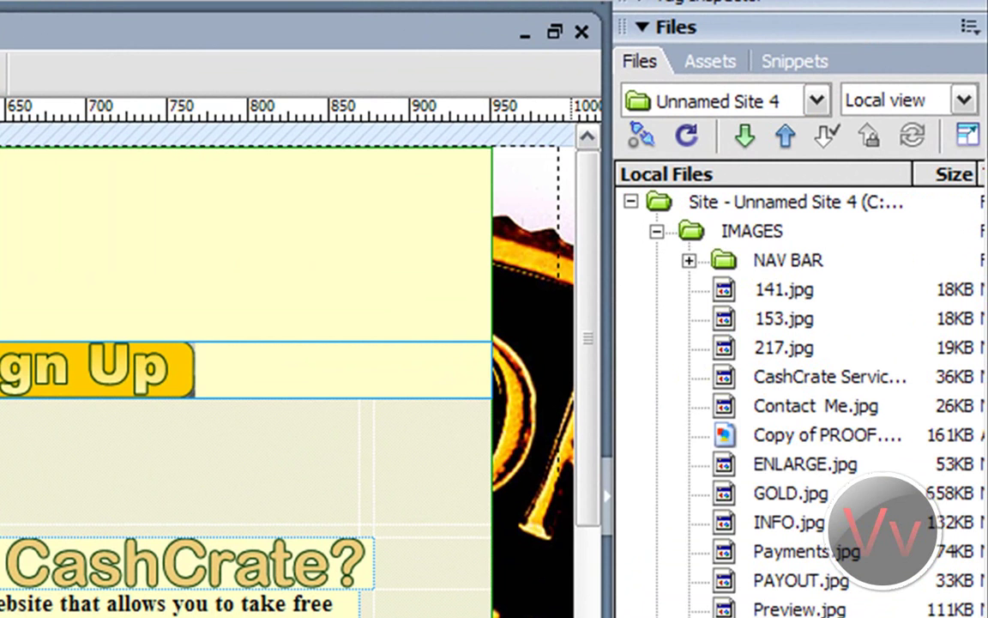
{"action": "left_click_drag", "start_coordinate": [803, 414], "coordinate": [350, 370]}
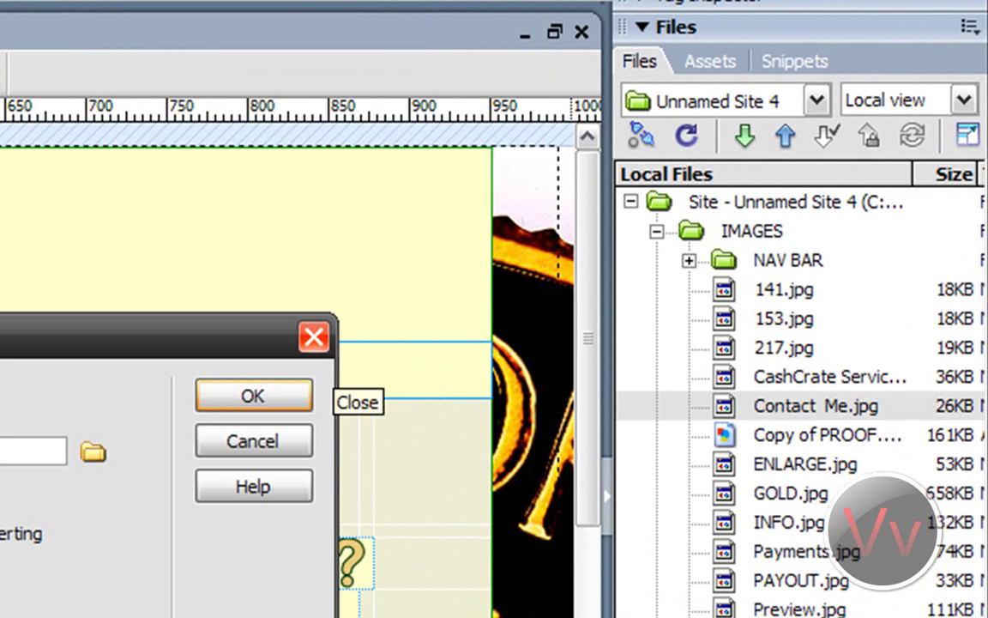
{"action": "left_click", "coordinate": [316, 337]}
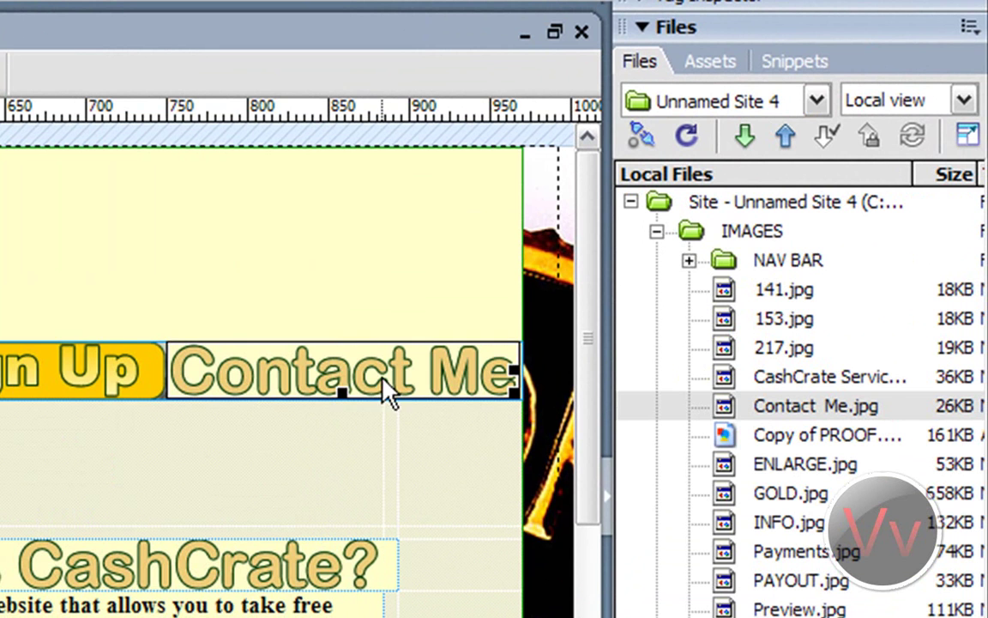
{"action": "key", "text": "Delete"}
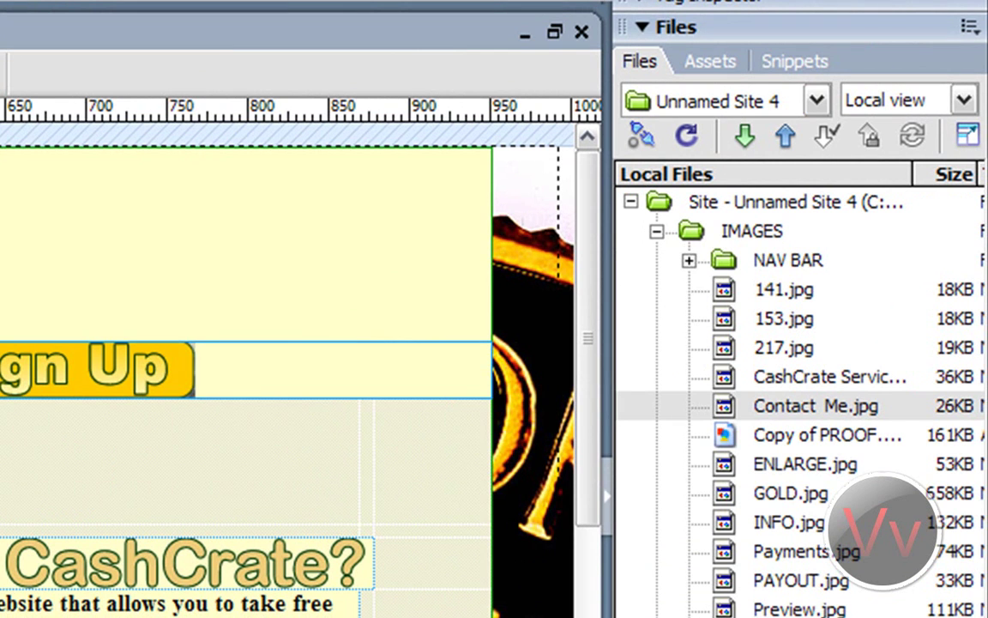
{"action": "left_click", "coordinate": [702, 264]}
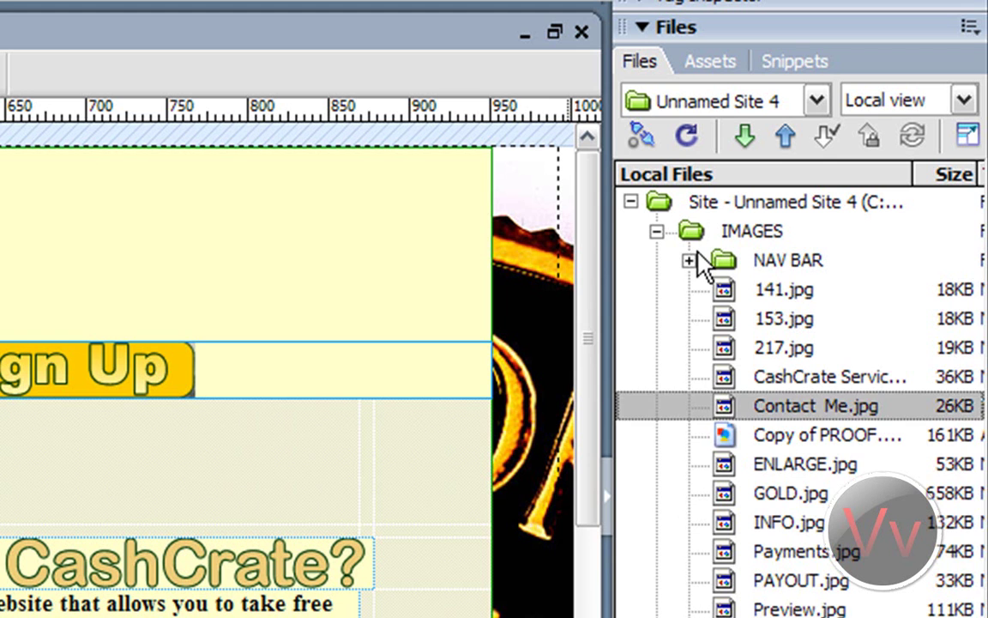
{"action": "left_click", "coordinate": [689, 260]}
{"action": "left_click_drag", "start_coordinate": [815, 294], "coordinate": [341, 369]}
{"action": "type", "text": "Contact"}
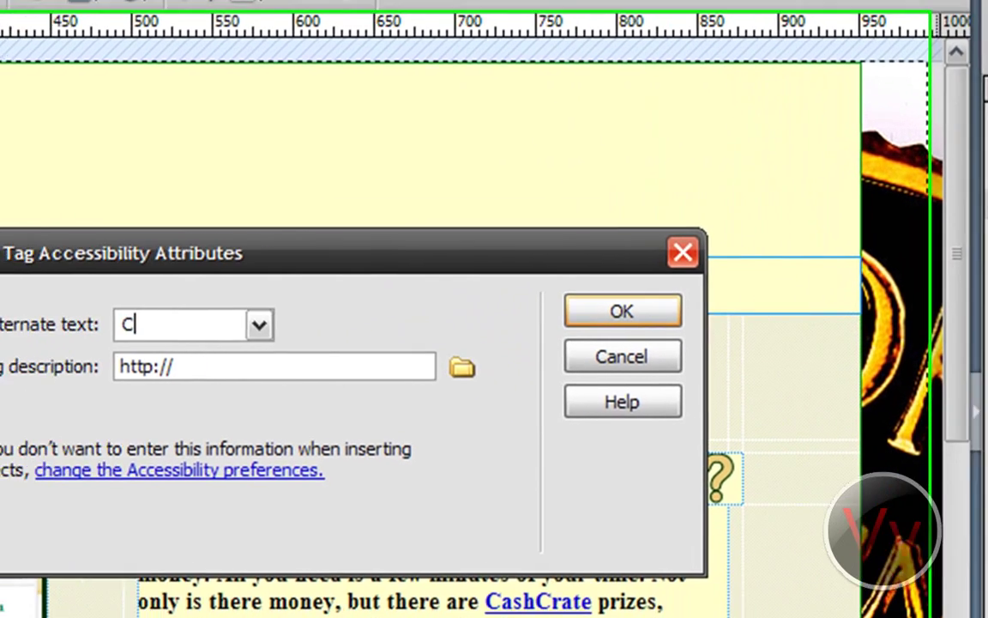
{"action": "left_click", "coordinate": [669, 311]}
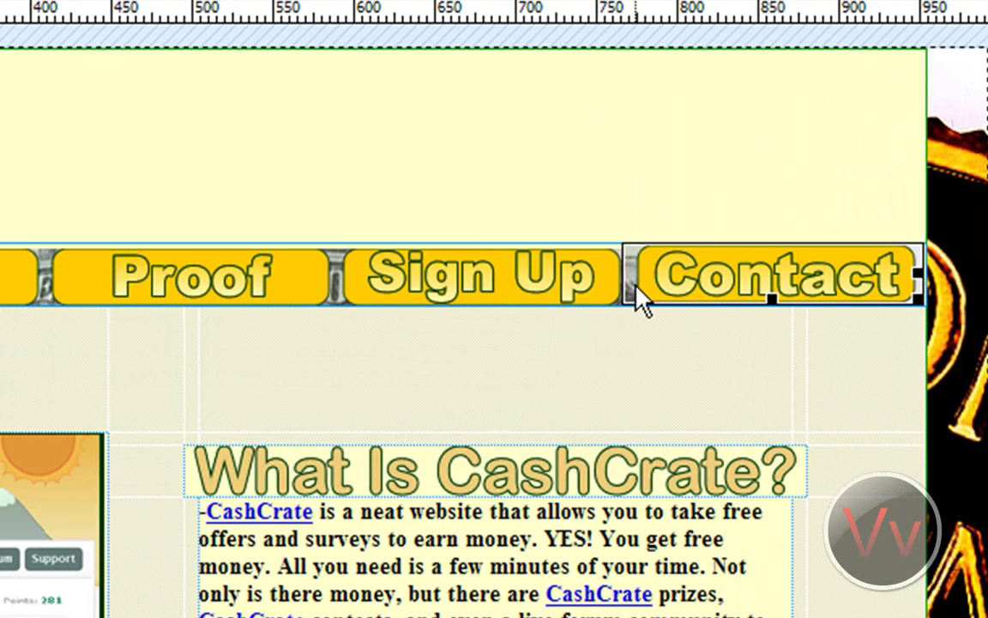
{"action": "left_click", "coordinate": [693, 329]}
{"action": "left_click", "coordinate": [719, 281]}
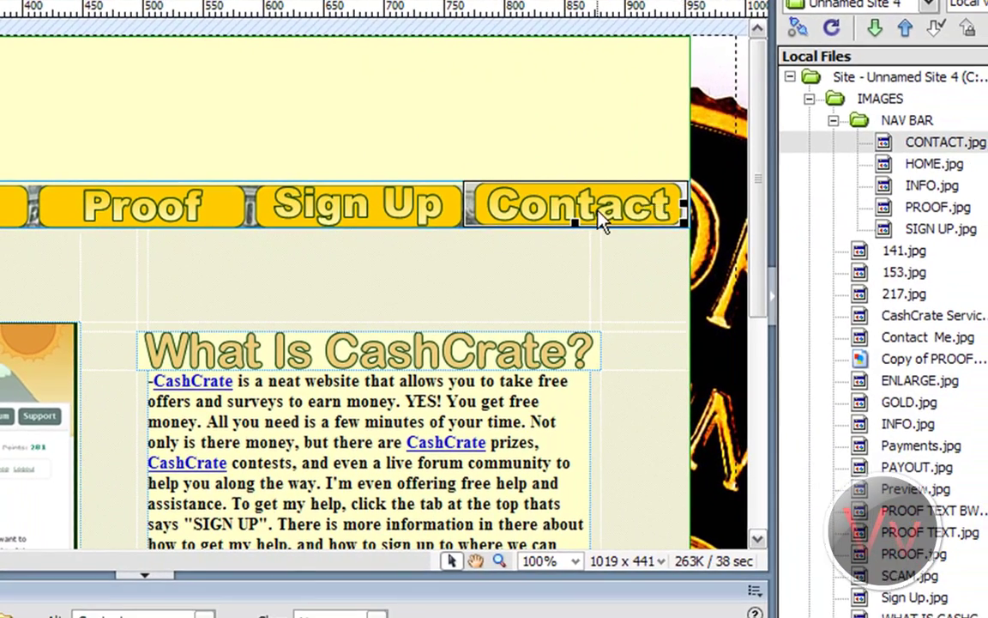
{"action": "key", "text": "Delete"}
Step: Insert CONTACT.jpg into the nav cell with alt text 'ContactMeforVideoIdeasAndSuch'
{"action": "left_click_drag", "start_coordinate": [841, 144], "coordinate": [589, 200]}
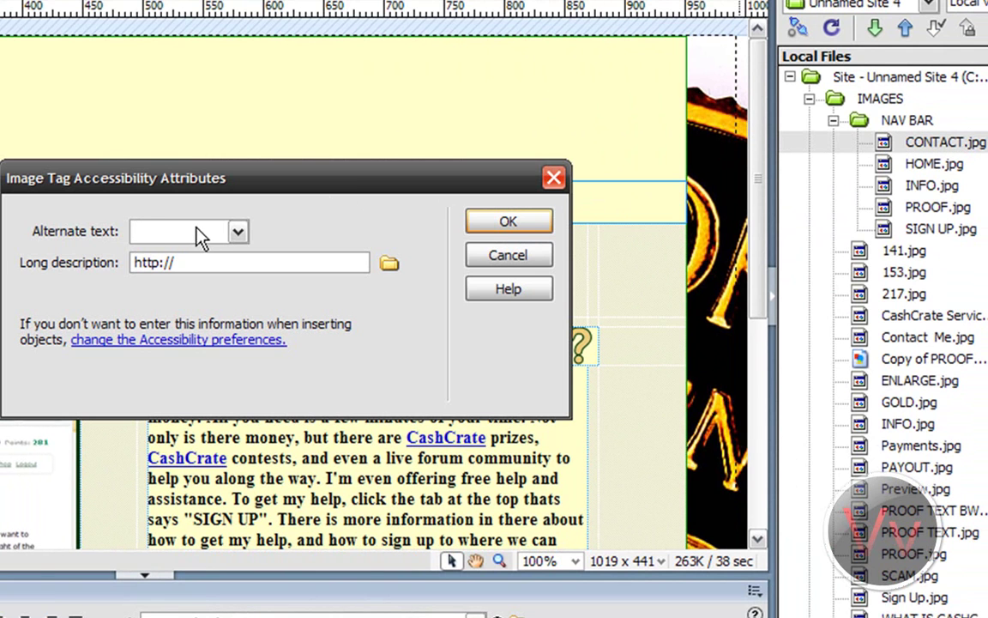
{"action": "type", "text": "Conta"}
{"action": "type", "text": "ctMeforVideo"}
{"action": "type", "text": "IdeasAnd"}
{"action": "type", "text": "Such"}
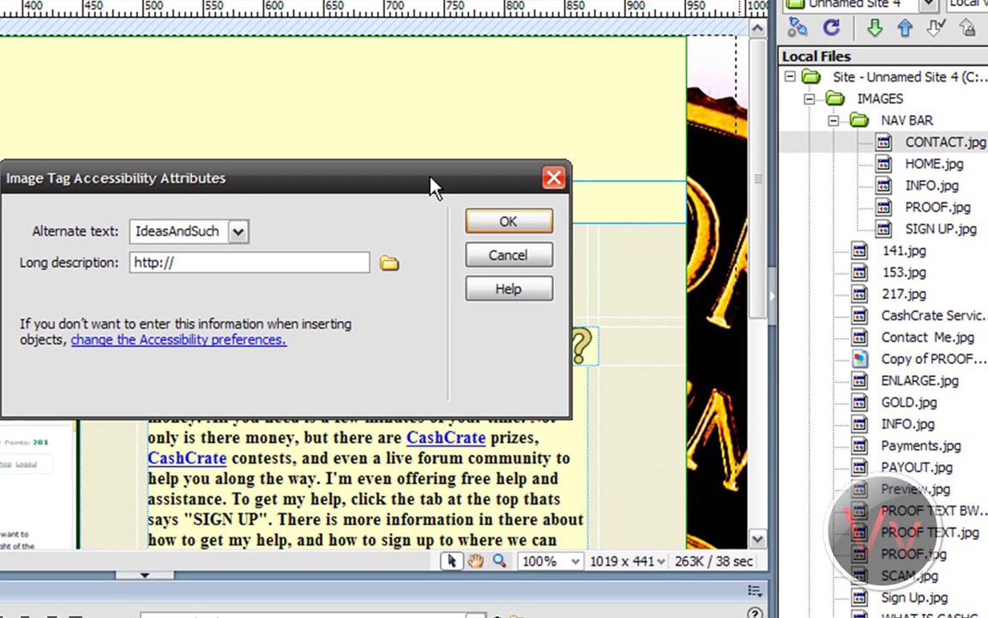
{"action": "left_click", "coordinate": [511, 224]}
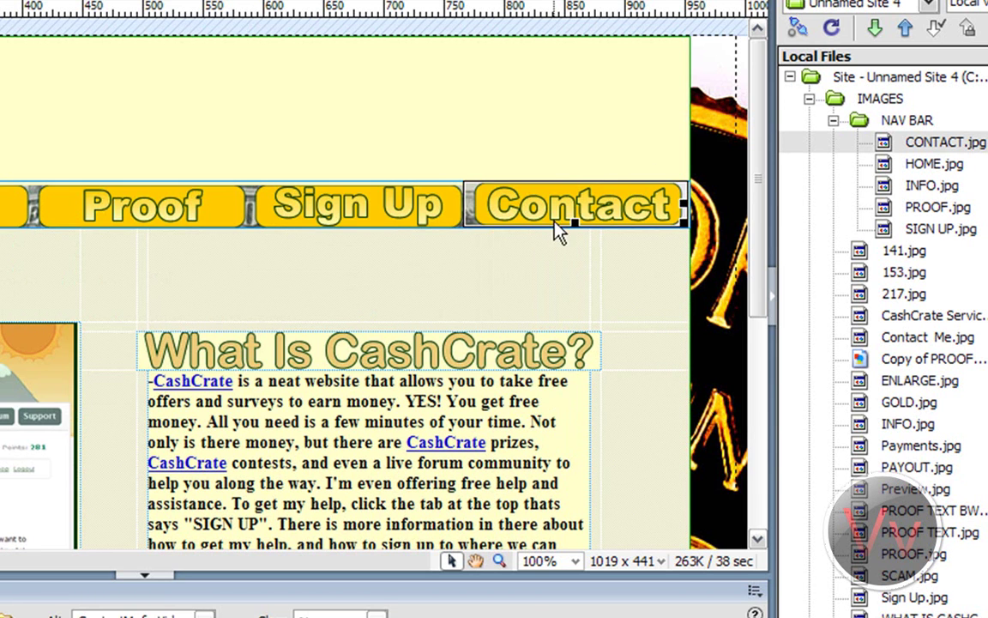
{"action": "left_click", "coordinate": [530, 255]}
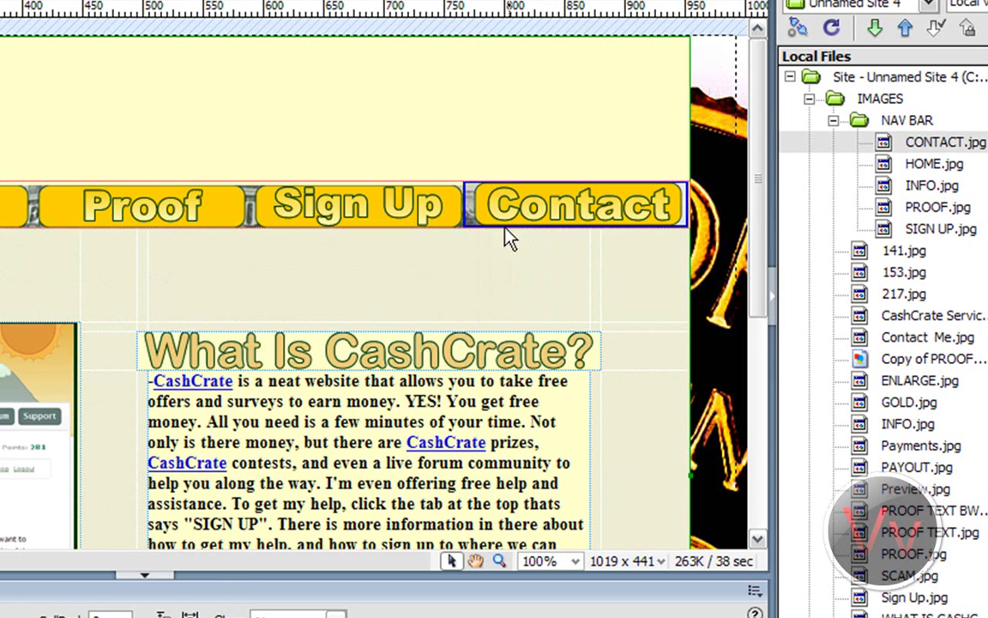
Step: Give the Contact image a 0 border, then save and preview the page in a browser
{"action": "left_click", "coordinate": [468, 201]}
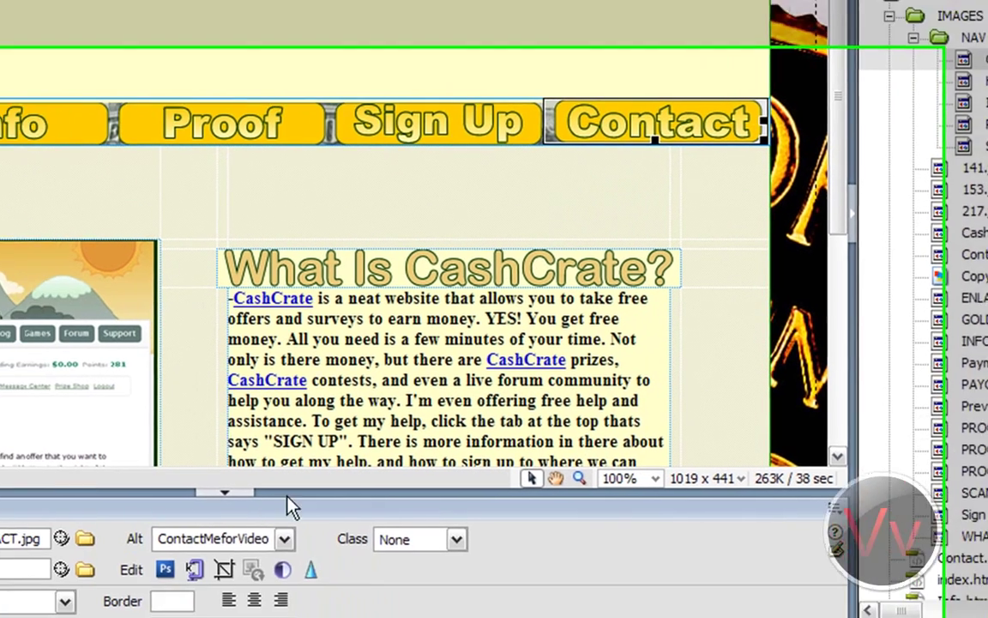
{"action": "left_click", "coordinate": [221, 580]}
{"action": "left_click", "coordinate": [197, 540]}
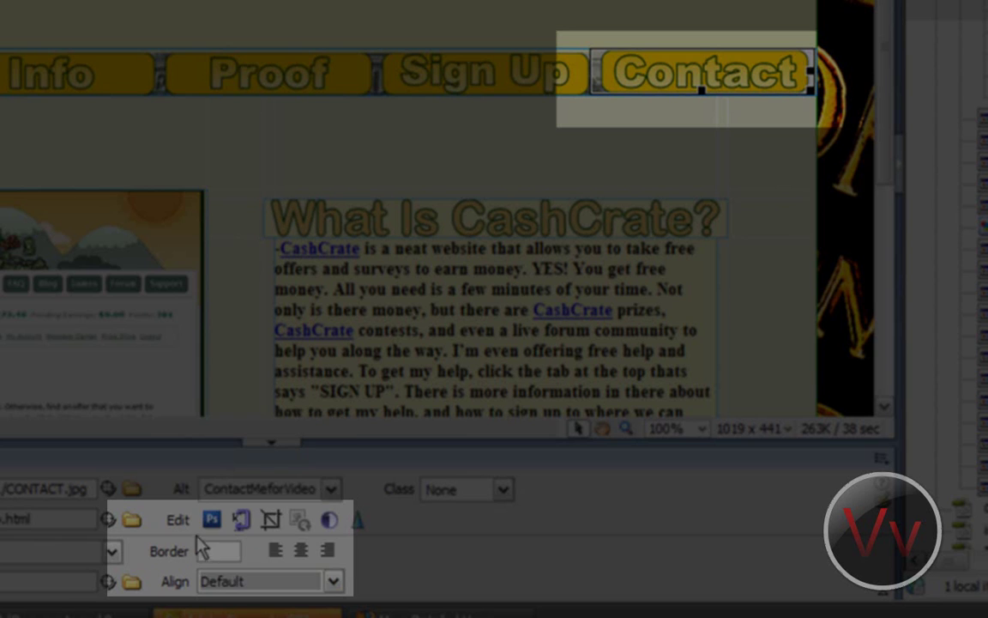
{"action": "left_click", "coordinate": [213, 549]}
{"action": "type", "text": "0"}
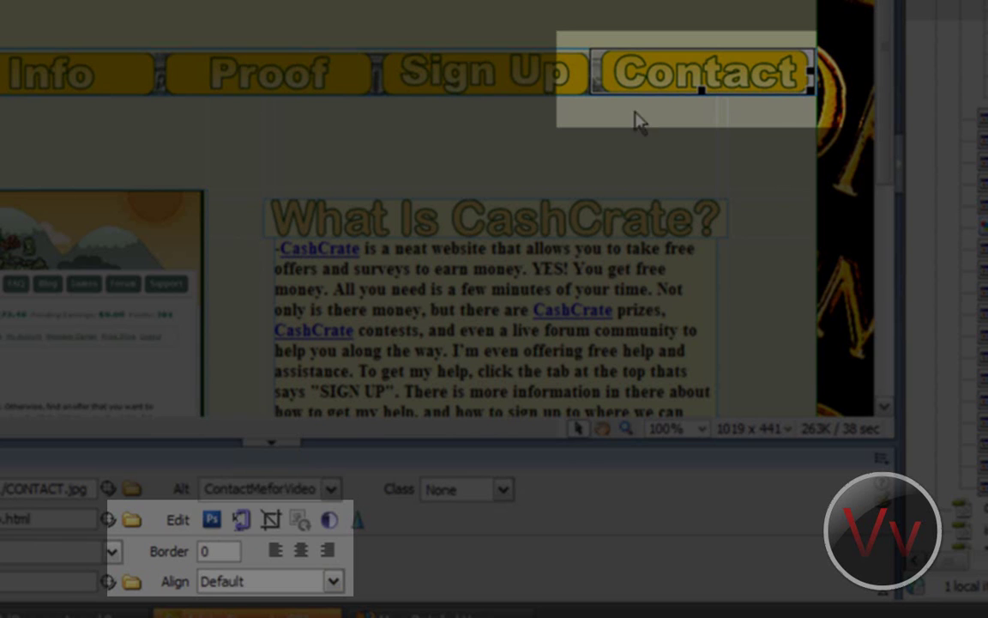
{"action": "key", "text": "Return"}
{"action": "left_click", "coordinate": [609, 116]}
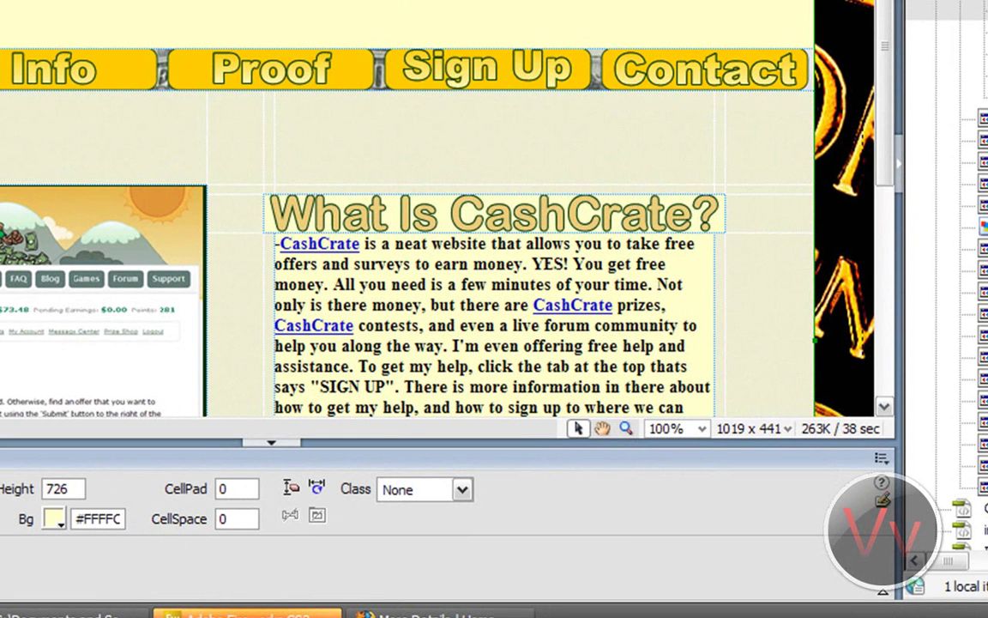
{"action": "key", "text": "ctrl+w"}
{"action": "left_click", "coordinate": [331, 194]}
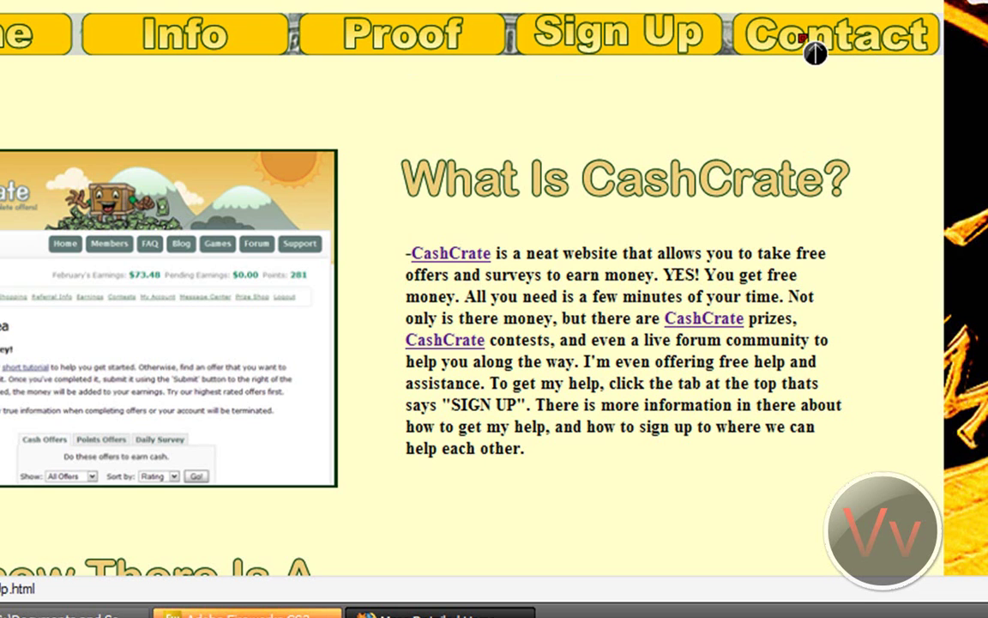
{"action": "right_click", "coordinate": [810, 47]}
{"action": "left_click", "coordinate": [858, 366]}
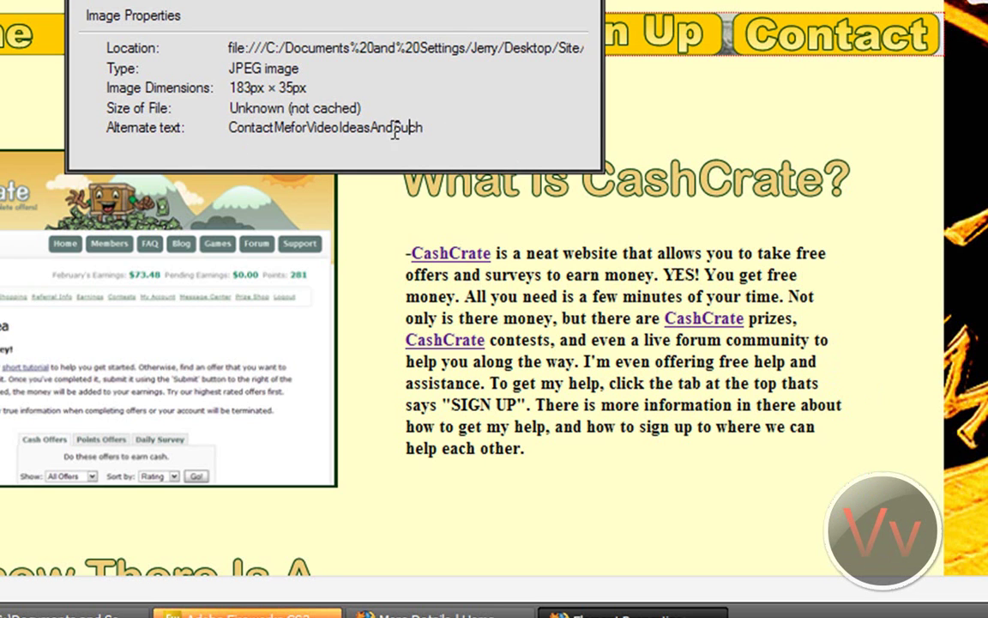
{"action": "left_click_drag", "start_coordinate": [365, 127], "coordinate": [502, 89]}
{"action": "key", "text": "Escape"}
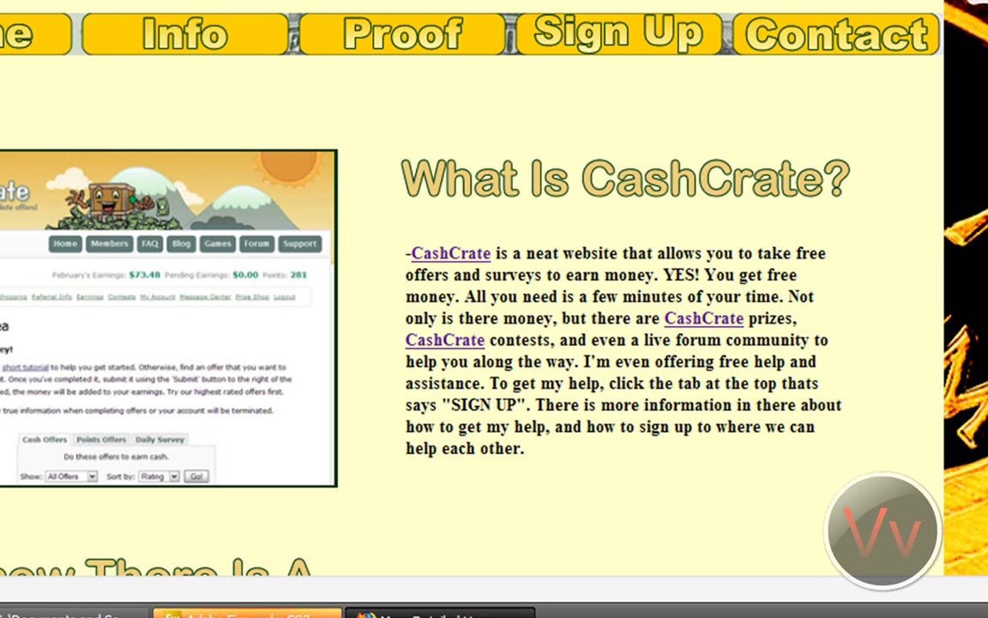
{"action": "scroll", "coordinate": [444, 258], "scroll_direction": "down", "scroll_amount": 2}
{"action": "scroll", "coordinate": [444, 257], "scroll_direction": "up", "scroll_amount": 2}
Step: Back in Dreamweaver, delete the CashCrate screenshot image from its layout cell
{"action": "left_click", "coordinate": [247, 612]}
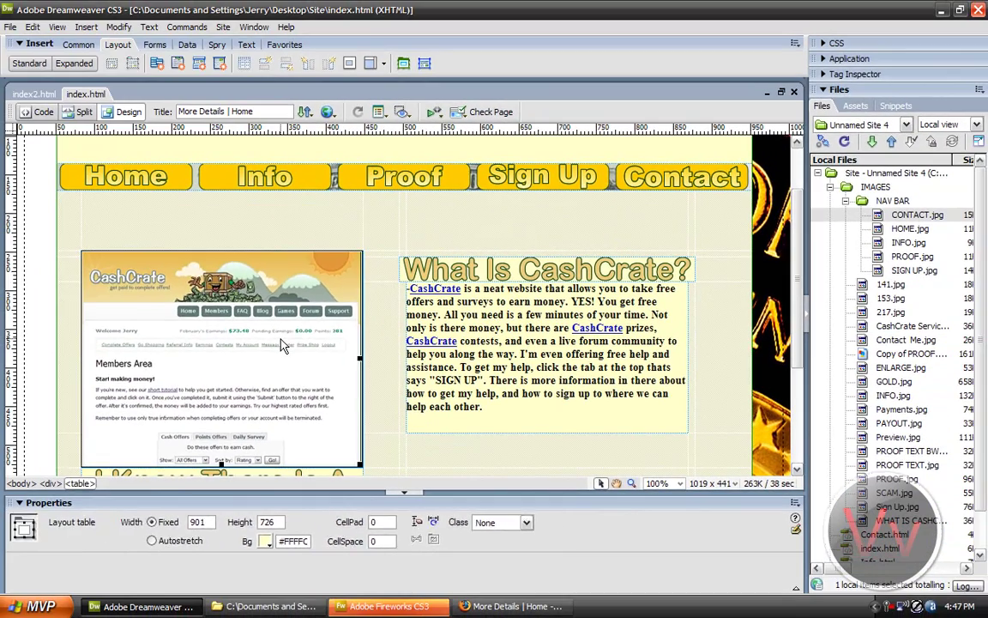
{"action": "left_click", "coordinate": [252, 305]}
{"action": "key", "text": "Delete"}
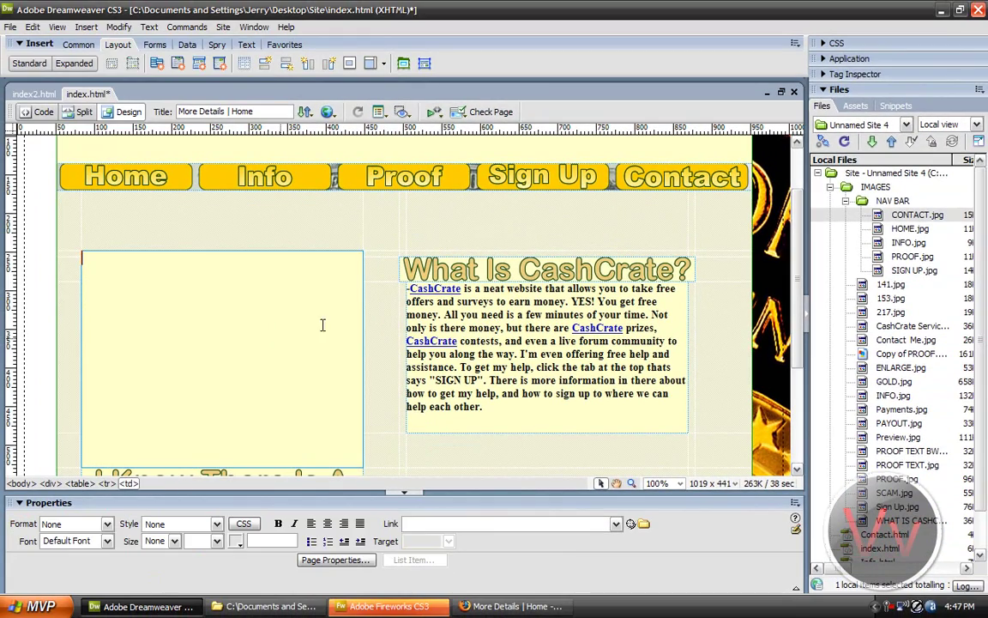
{"action": "scroll", "coordinate": [377, 309], "scroll_direction": "down", "scroll_amount": 3}
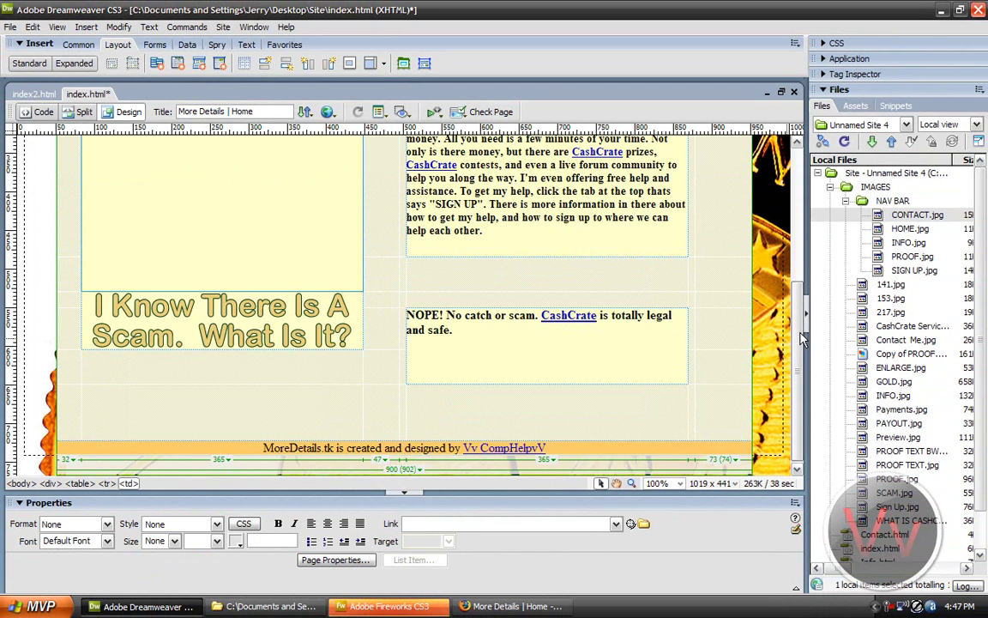
{"action": "scroll", "coordinate": [326, 272], "scroll_direction": "up", "scroll_amount": 3}
Step: Resize the empty layout cell by dragging its handle, then undo, leaving it at 365 × 281
{"action": "left_click", "coordinate": [359, 286]}
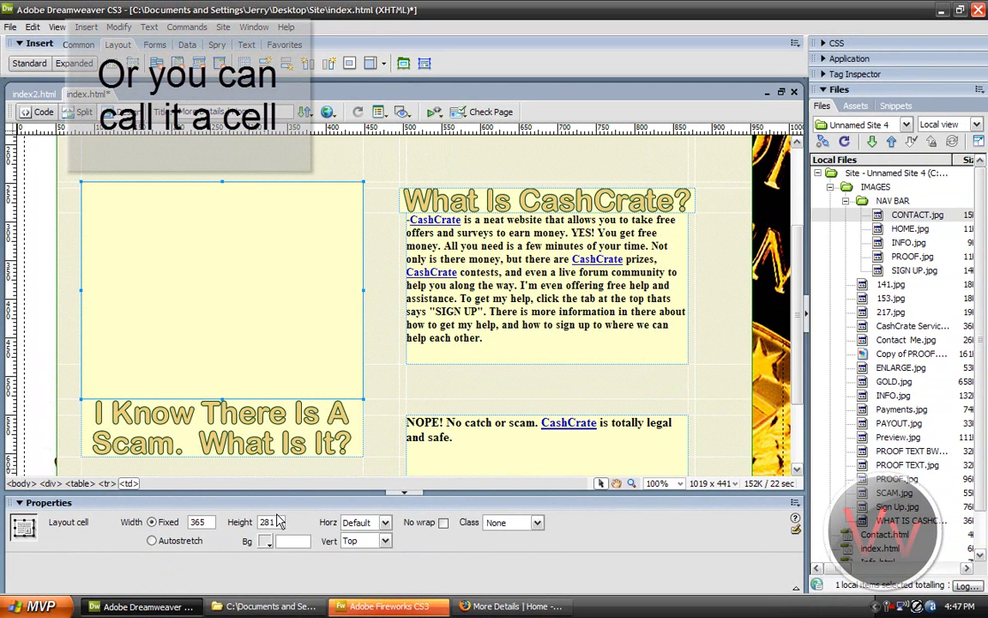
{"action": "left_click", "coordinate": [289, 294]}
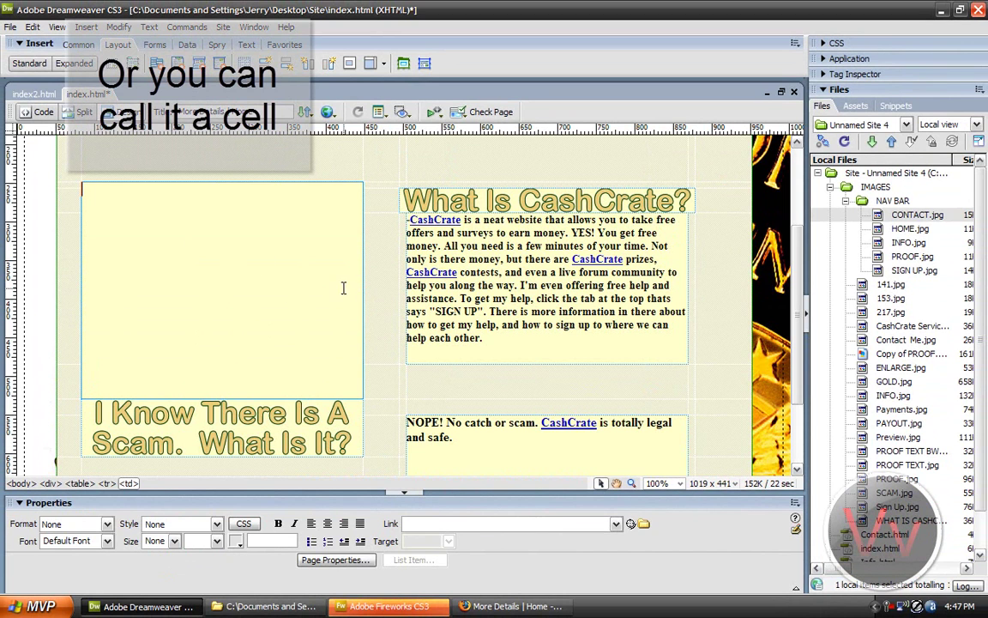
{"action": "left_click", "coordinate": [364, 356]}
{"action": "left_click_drag", "start_coordinate": [362, 395], "coordinate": [290, 281]}
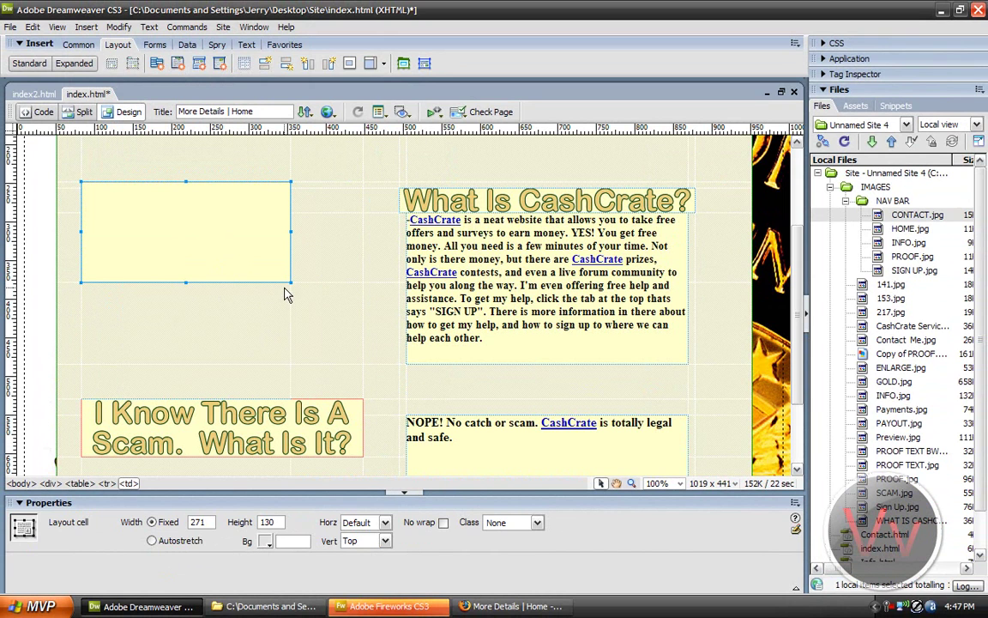
{"action": "key", "text": "ctrl+z"}
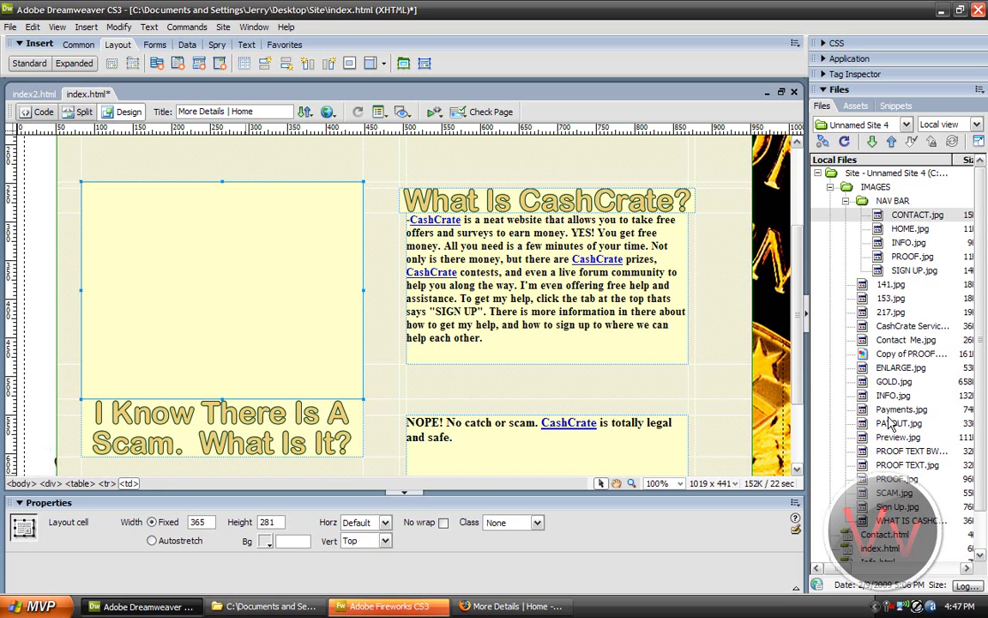
Step: Try placing 141.jpg into the empty layout cell, then remove it
{"action": "left_click_drag", "start_coordinate": [808, 284], "coordinate": [267, 254]}
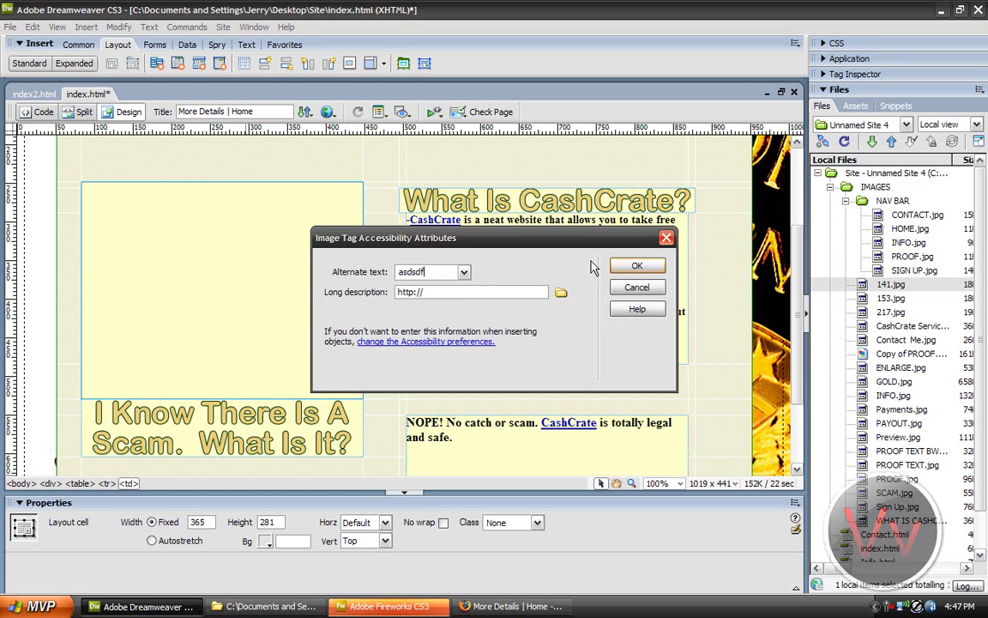
{"action": "left_click", "coordinate": [638, 264]}
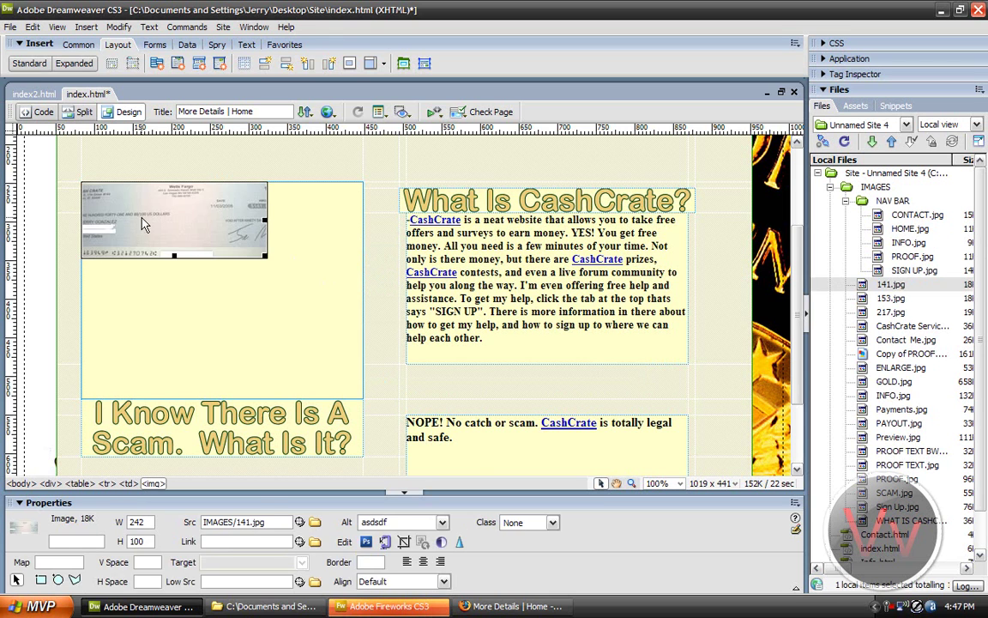
{"action": "key", "text": "Delete"}
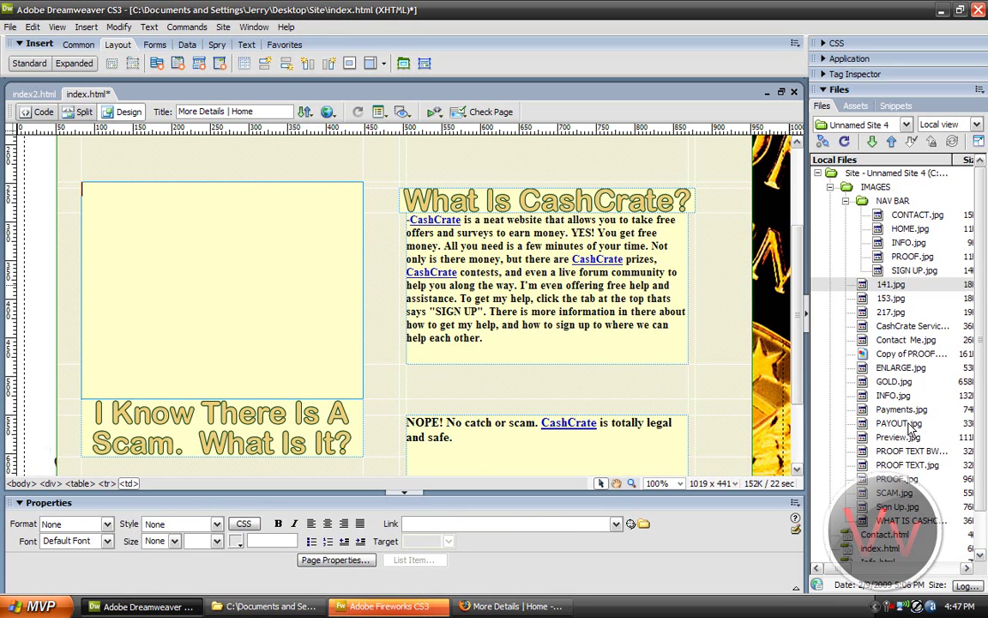
Step: Insert Preview.jpg into the empty cell with alternate text 'preview' and keep it selected
{"action": "left_click_drag", "start_coordinate": [900, 437], "coordinate": [301, 319]}
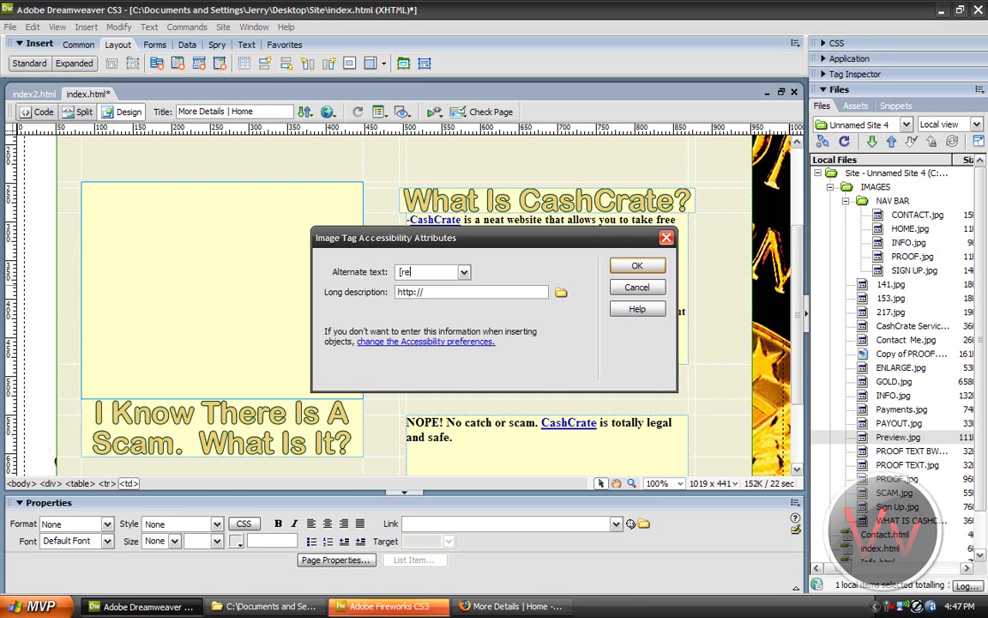
{"action": "type", "text": "preview"}
{"action": "key", "text": "Return"}
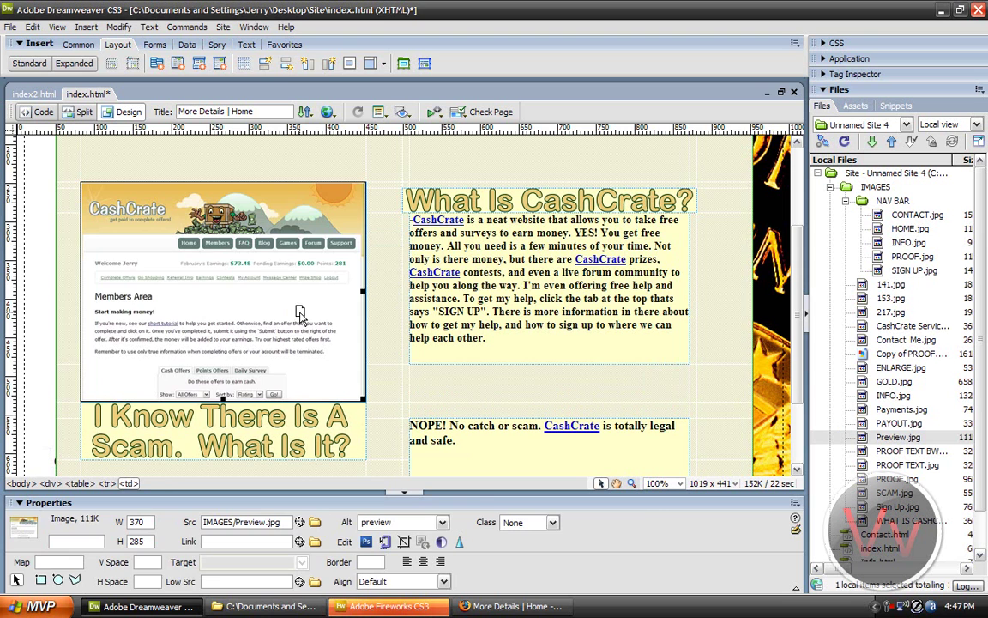
{"action": "left_click", "coordinate": [370, 258]}
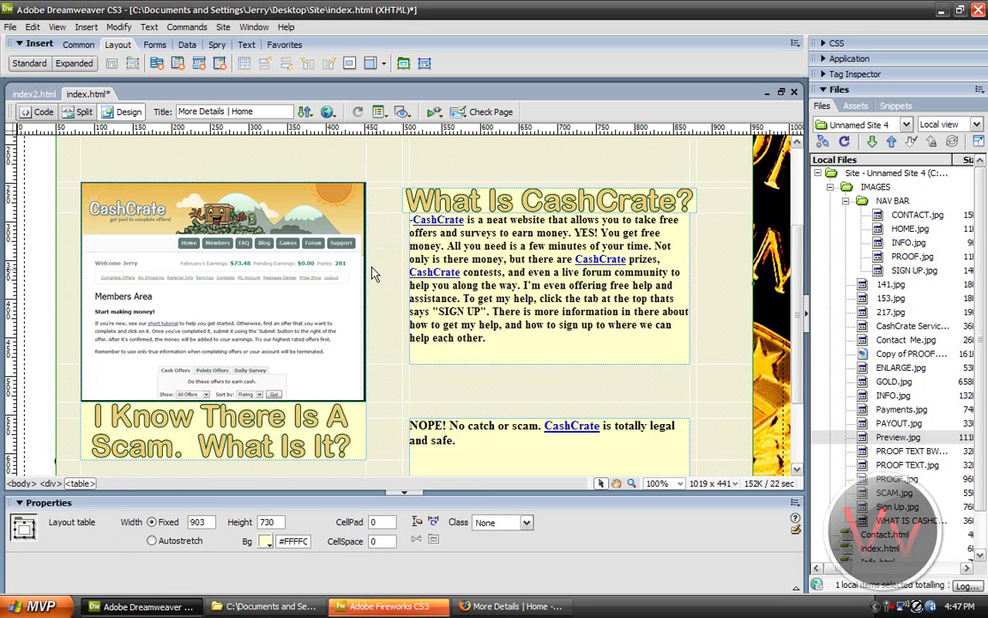
{"action": "left_click", "coordinate": [195, 281]}
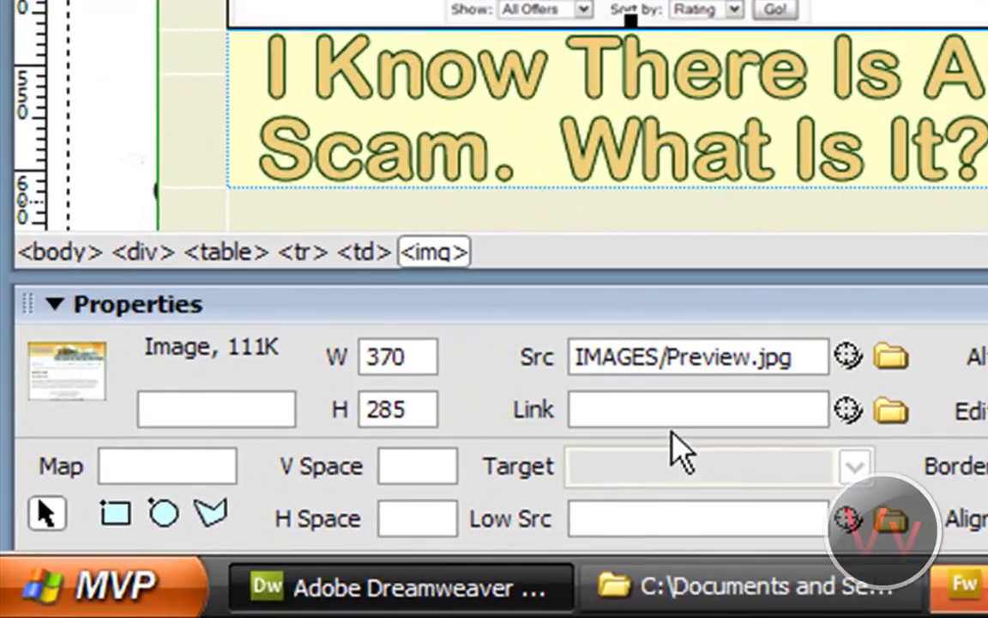
{"action": "type", "text": "http"}
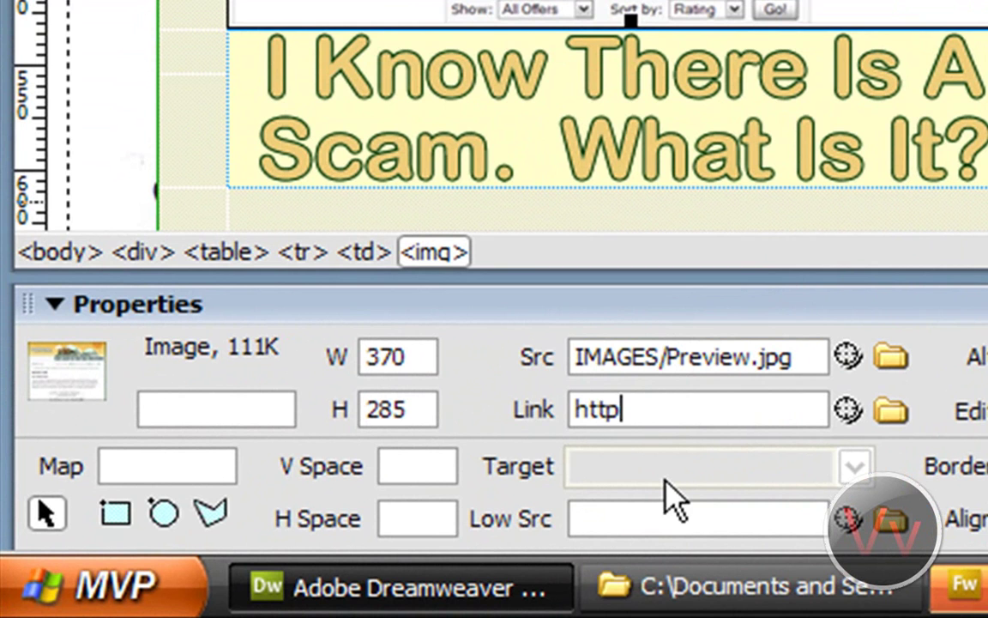
{"action": "type", "text": "://wwww"}
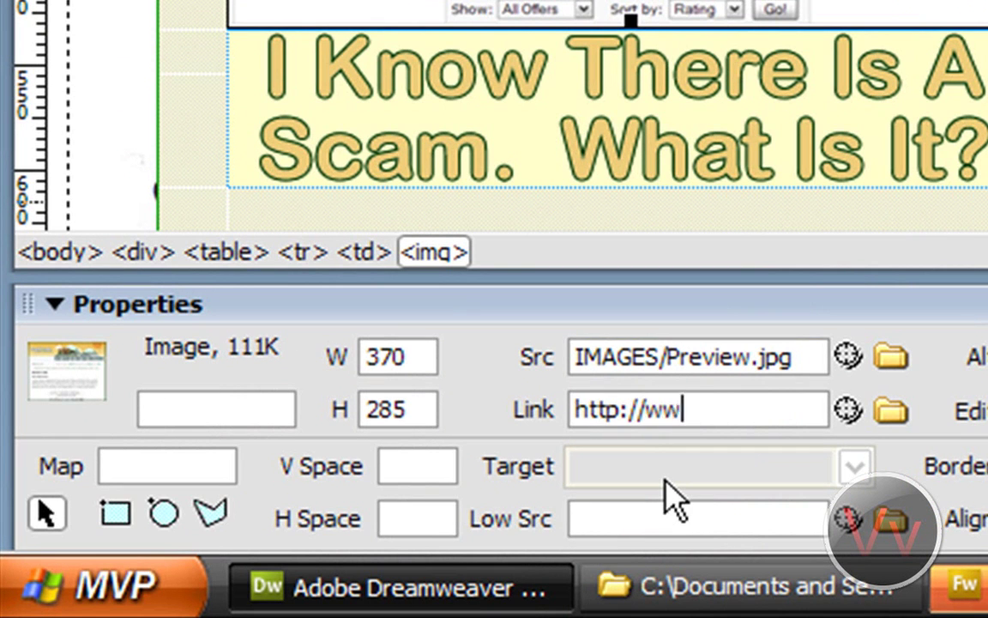
{"action": "key", "text": "BackSpace"}
{"action": "type", "text": ".Google.com"}
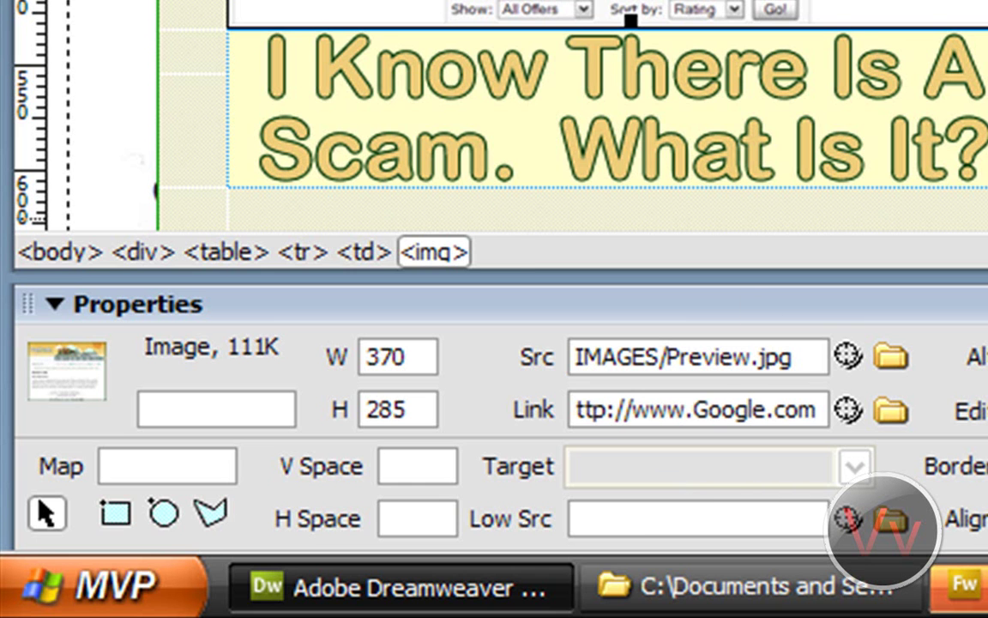
{"action": "key", "text": "Return"}
Step: Set the screenshot's border to 0, then save and preview the page with F12
{"action": "left_click", "coordinate": [157, 24]}
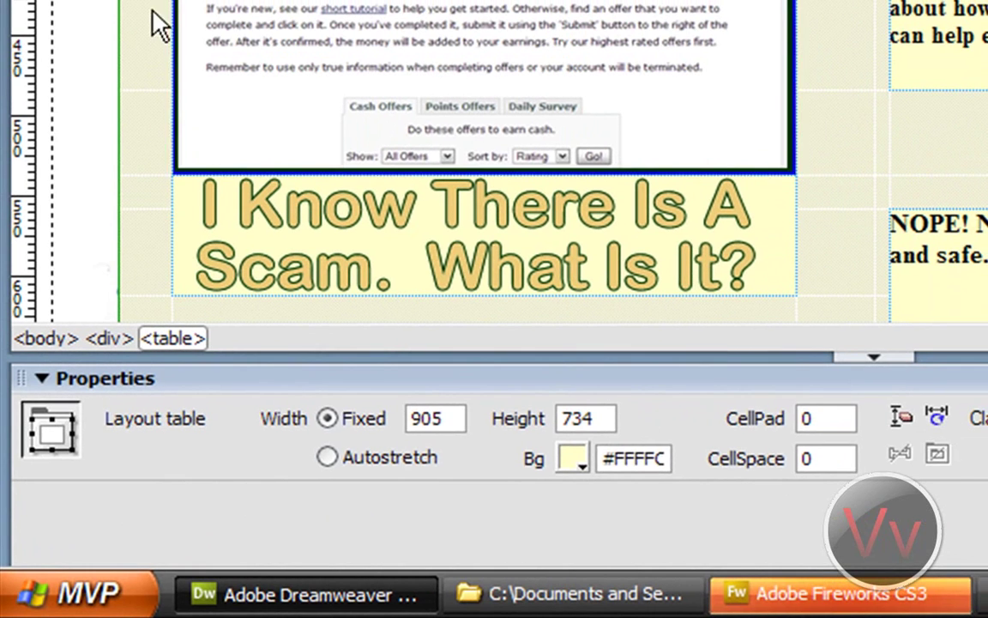
{"action": "left_click", "coordinate": [189, 30]}
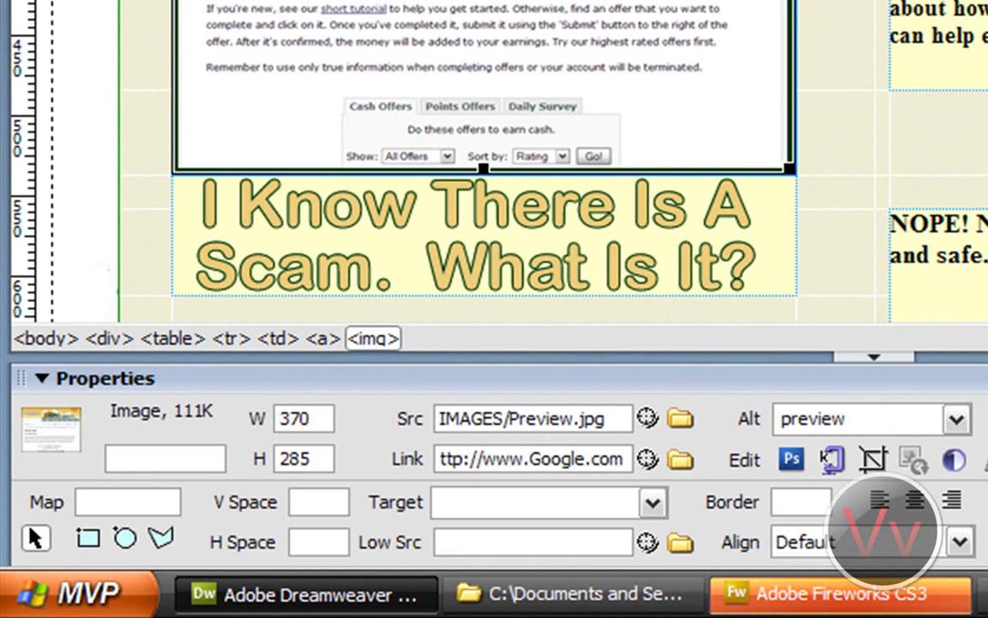
{"action": "left_click", "coordinate": [802, 505]}
{"action": "type", "text": "0"}
{"action": "left_click", "coordinate": [854, 87]}
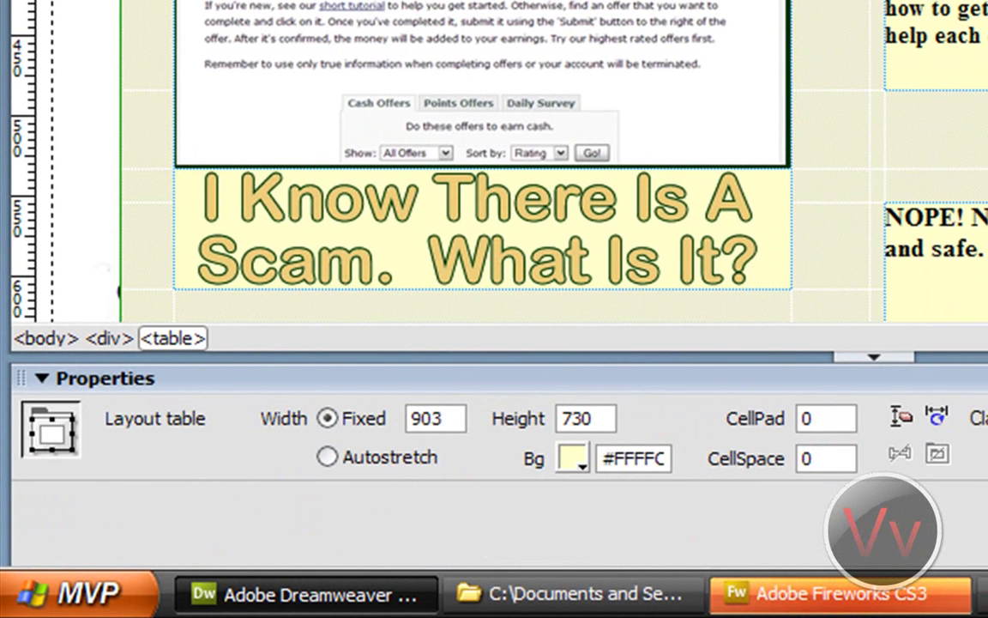
{"action": "key", "text": "F12"}
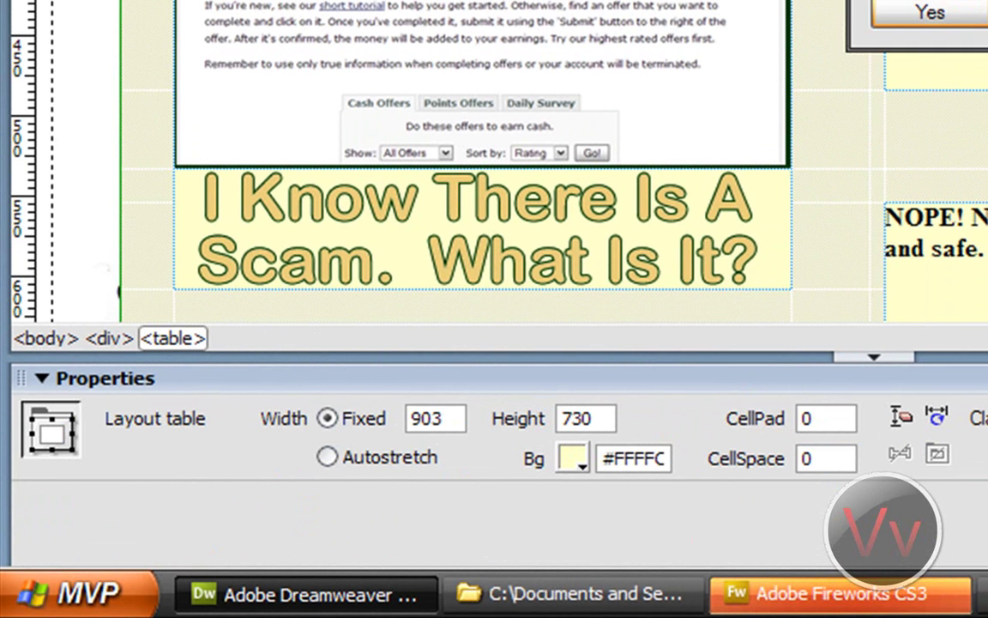
{"action": "left_click", "coordinate": [937, 9]}
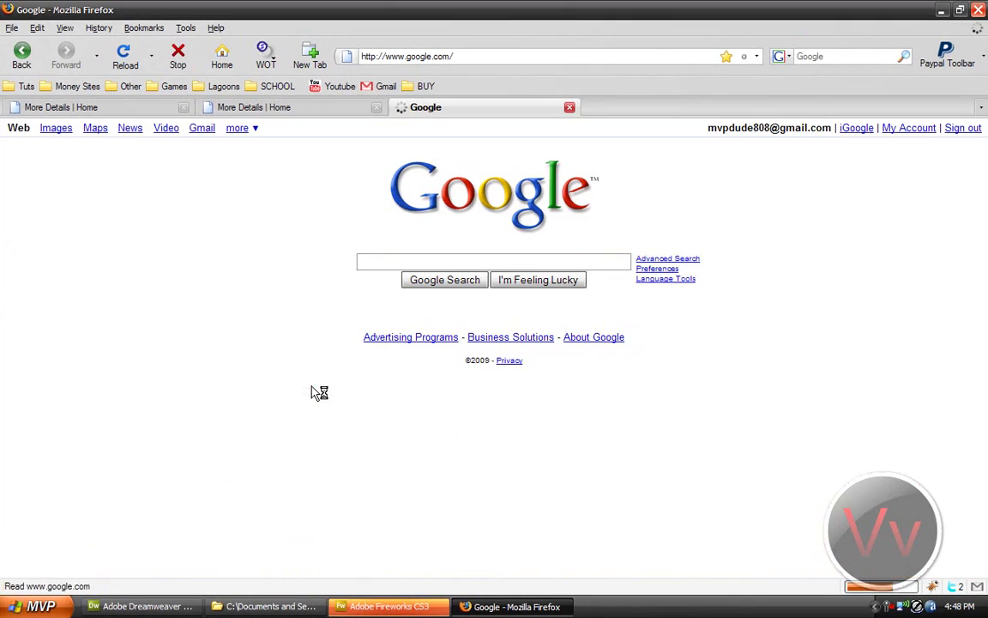
Step: Go back from Google to the CashCrate preview page and return to Dreamweaver
{"action": "left_click", "coordinate": [23, 55]}
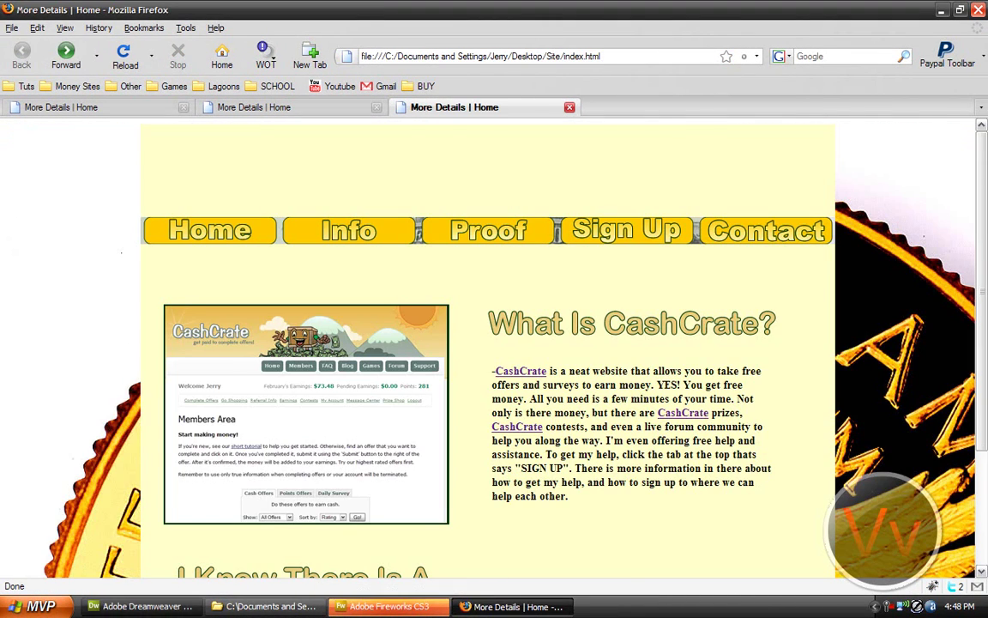
{"action": "left_click", "coordinate": [142, 606]}
{"action": "scroll", "coordinate": [566, 415], "scroll_direction": "up", "scroll_amount": 3}
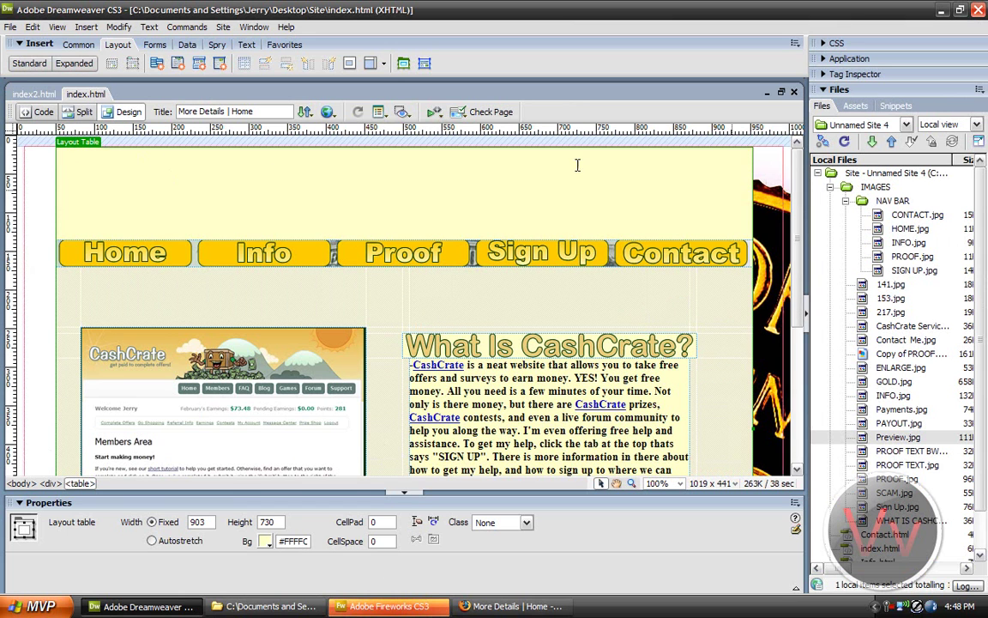
Step: Check the table display mode options, then reselect the site screenshot image on index.html
{"action": "left_click", "coordinate": [58, 27]}
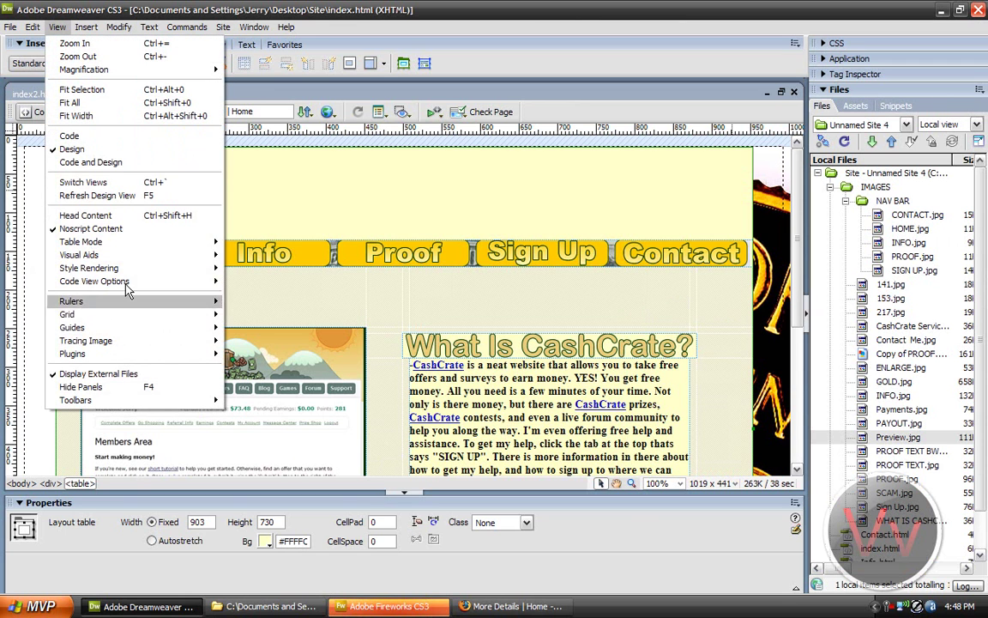
{"action": "mouse_move", "coordinate": [124, 245]}
{"action": "left_click", "coordinate": [619, 178]}
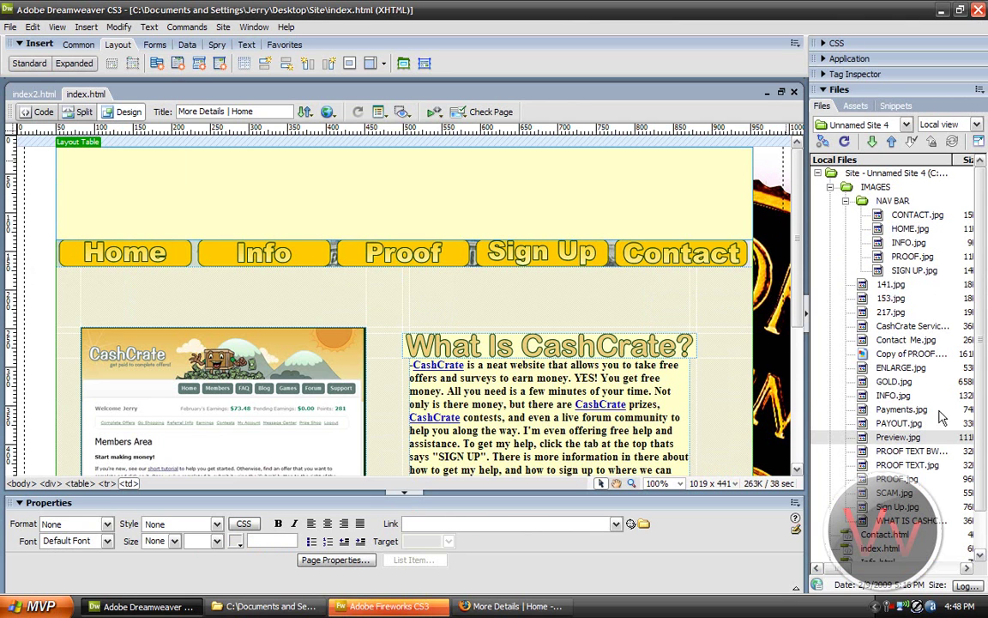
{"action": "scroll", "coordinate": [976, 356], "scroll_direction": "down", "scroll_amount": 1}
{"action": "scroll", "coordinate": [976, 356], "scroll_direction": "up", "scroll_amount": 1}
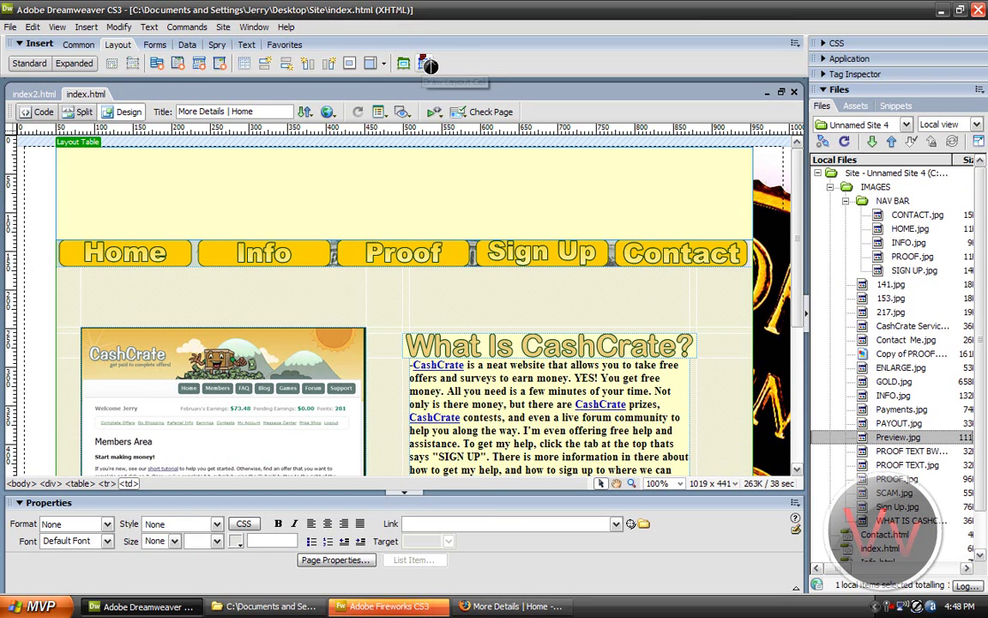
{"action": "left_click", "coordinate": [799, 215]}
{"action": "scroll", "coordinate": [798, 222], "scroll_direction": "down", "scroll_amount": 1}
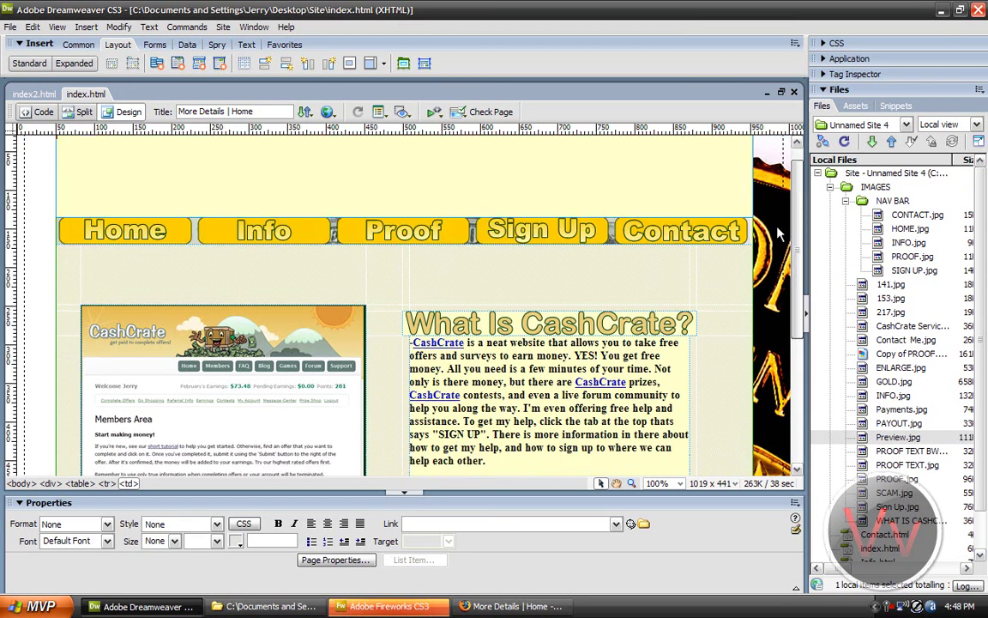
{"action": "scroll", "coordinate": [790, 285], "scroll_direction": "down", "scroll_amount": 5}
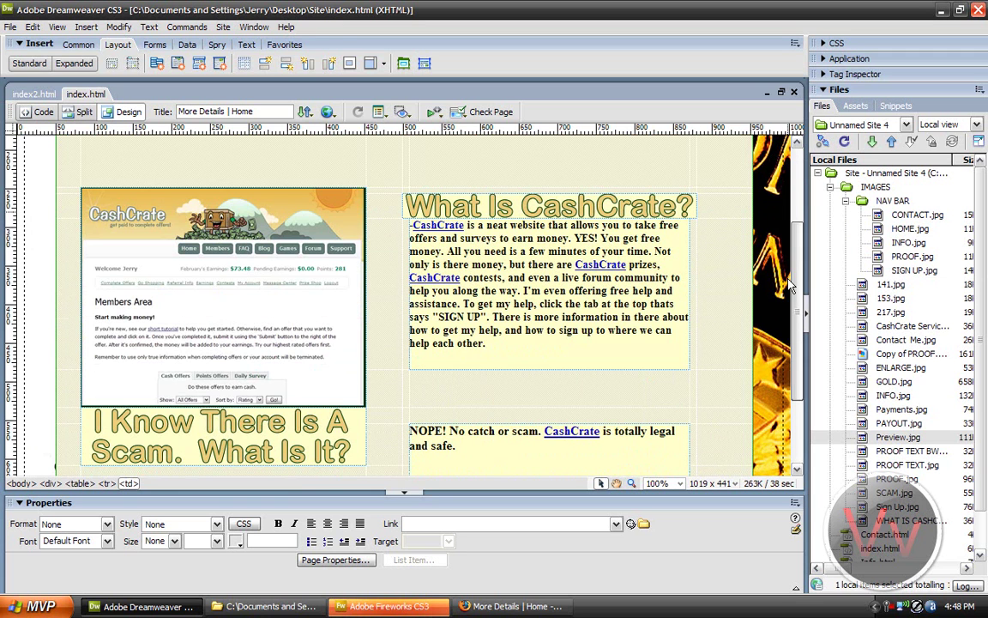
{"action": "left_click", "coordinate": [256, 292]}
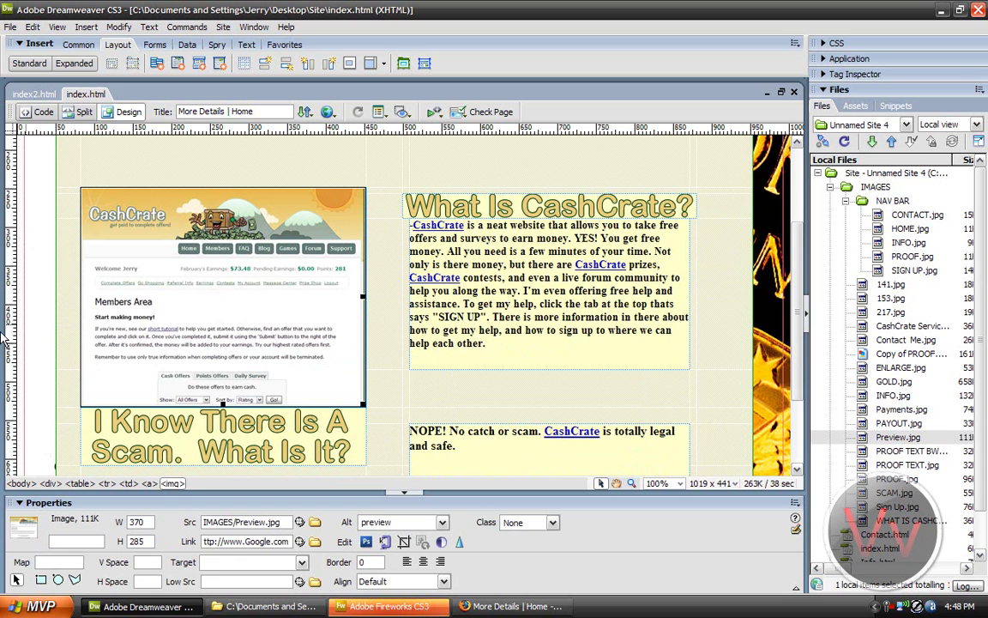
Step: Collapse the NAV BAR and IMAGES folders and open Info.html in its own tab
{"action": "left_click", "coordinate": [846, 200]}
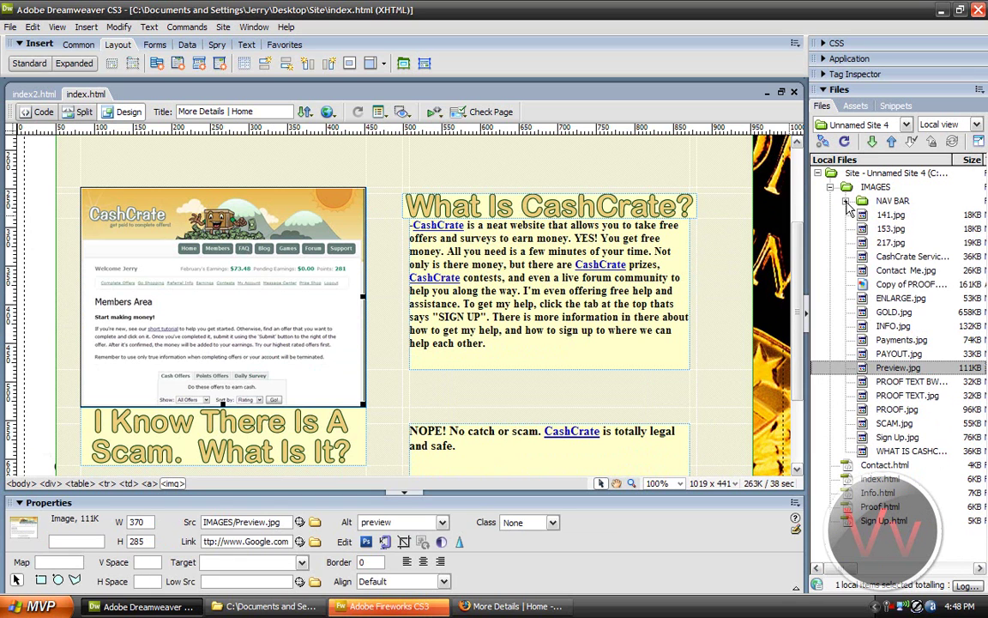
{"action": "left_click", "coordinate": [829, 188]}
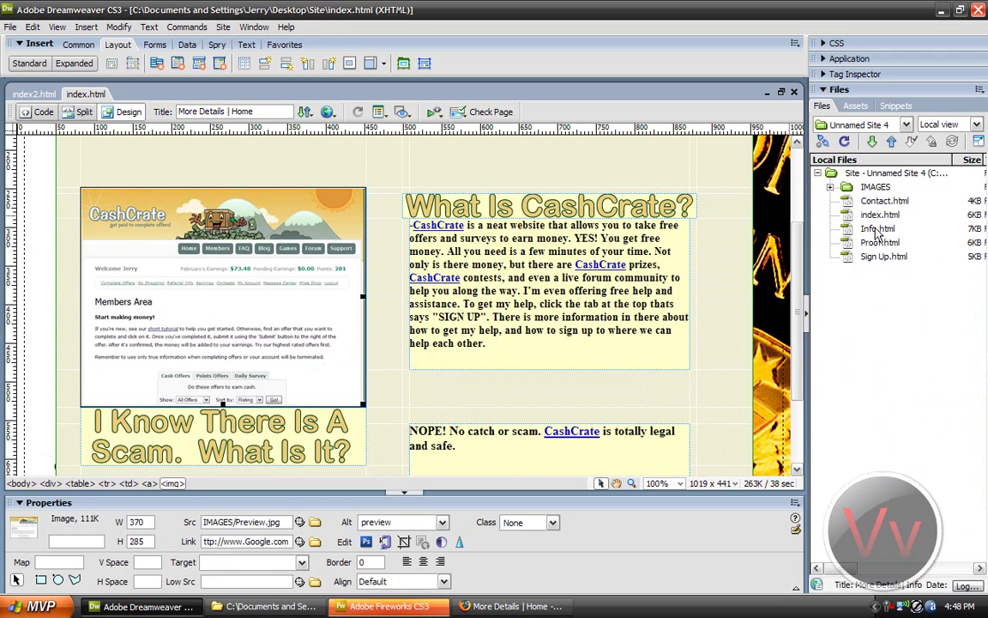
{"action": "scroll", "coordinate": [601, 146], "scroll_direction": "up", "scroll_amount": 3}
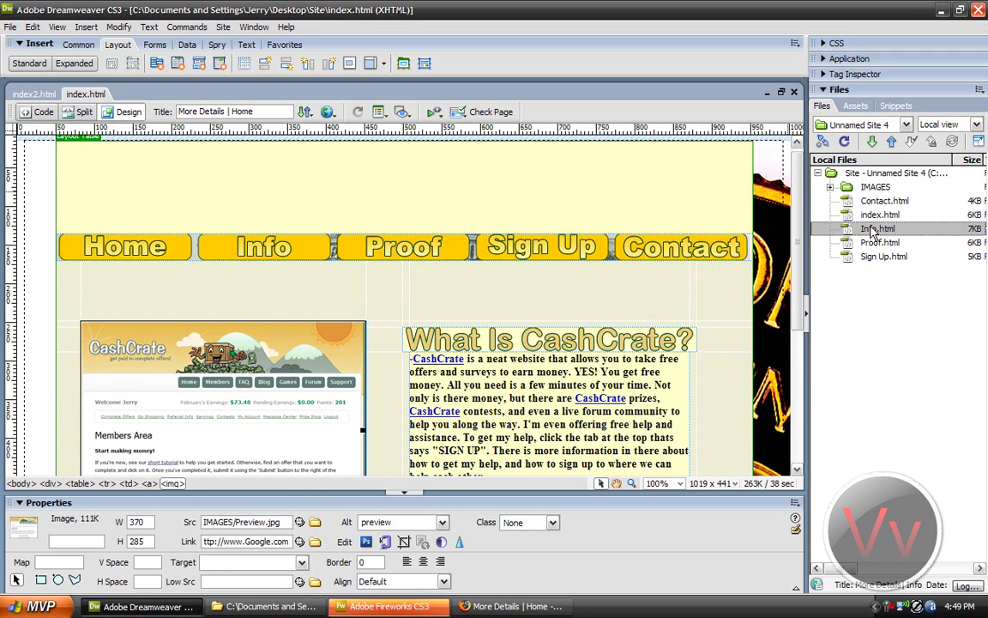
{"action": "double_click", "coordinate": [868, 228]}
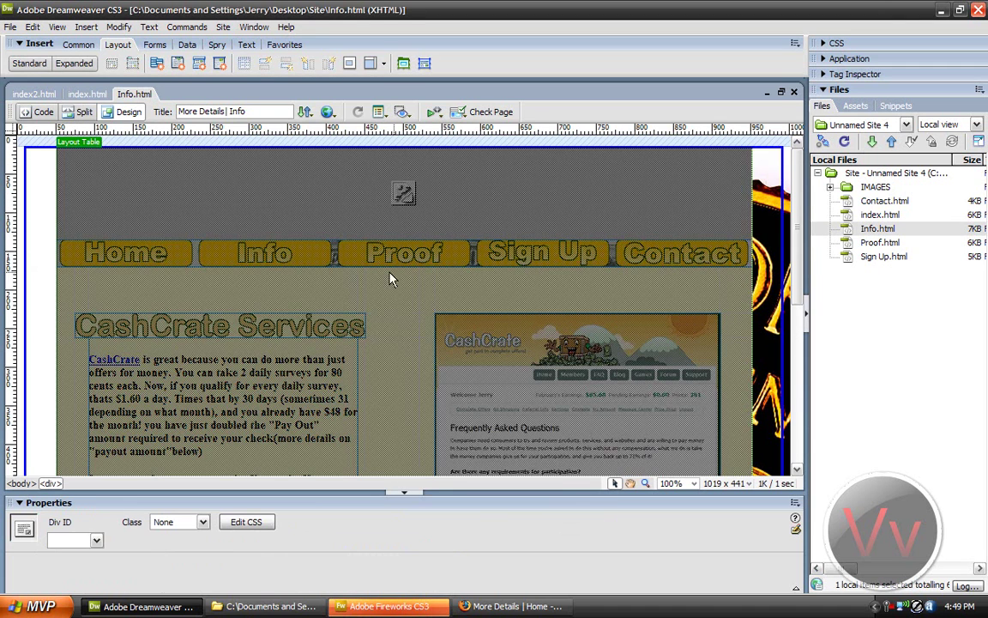
{"action": "left_click", "coordinate": [355, 274]}
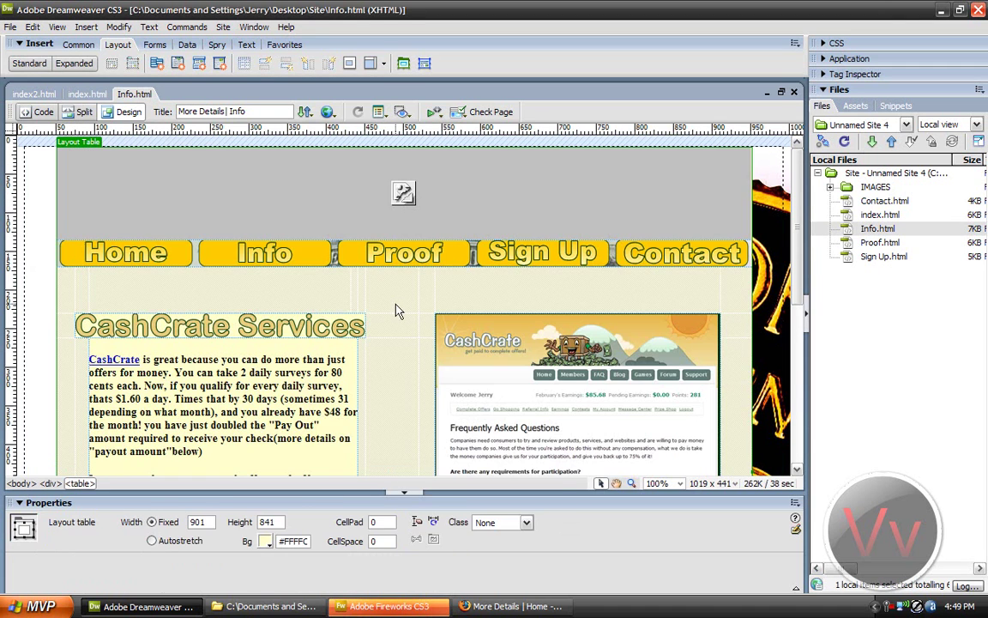
{"action": "left_click", "coordinate": [513, 606]}
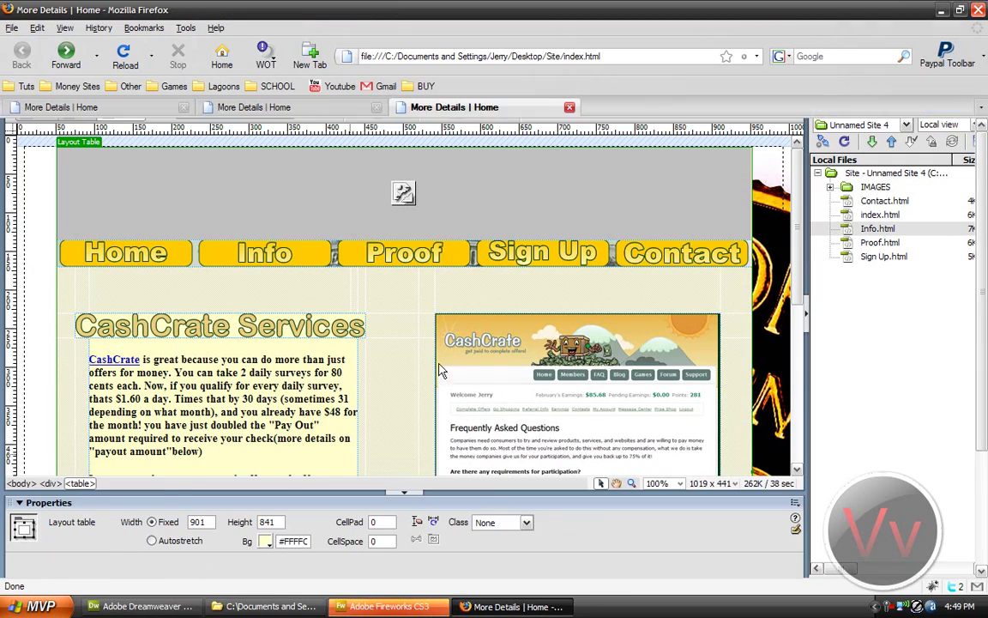
{"action": "left_click", "coordinate": [337, 237]}
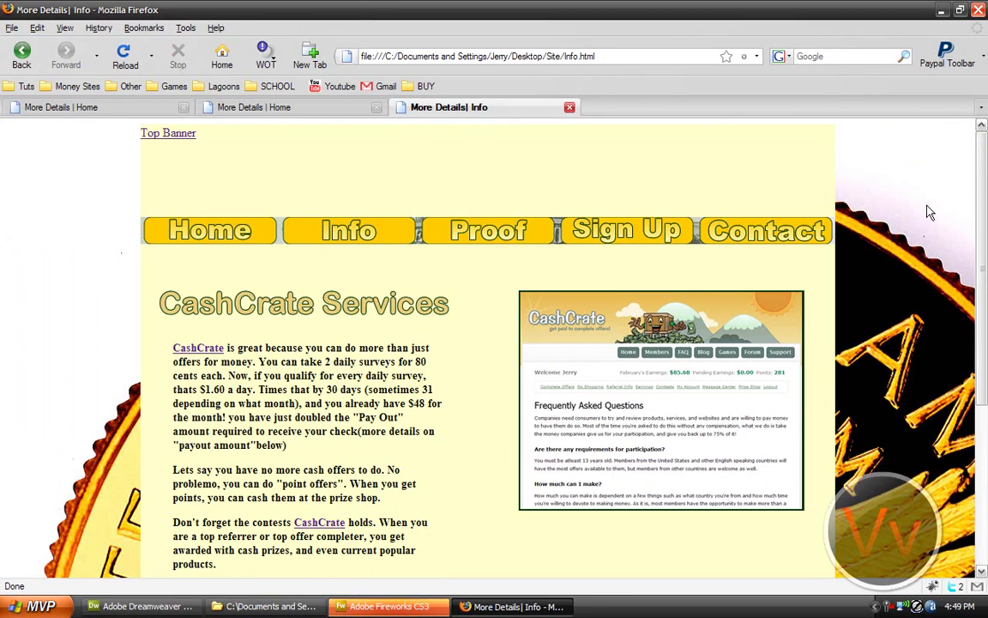
{"action": "scroll", "coordinate": [866, 257], "scroll_direction": "down", "scroll_amount": 3}
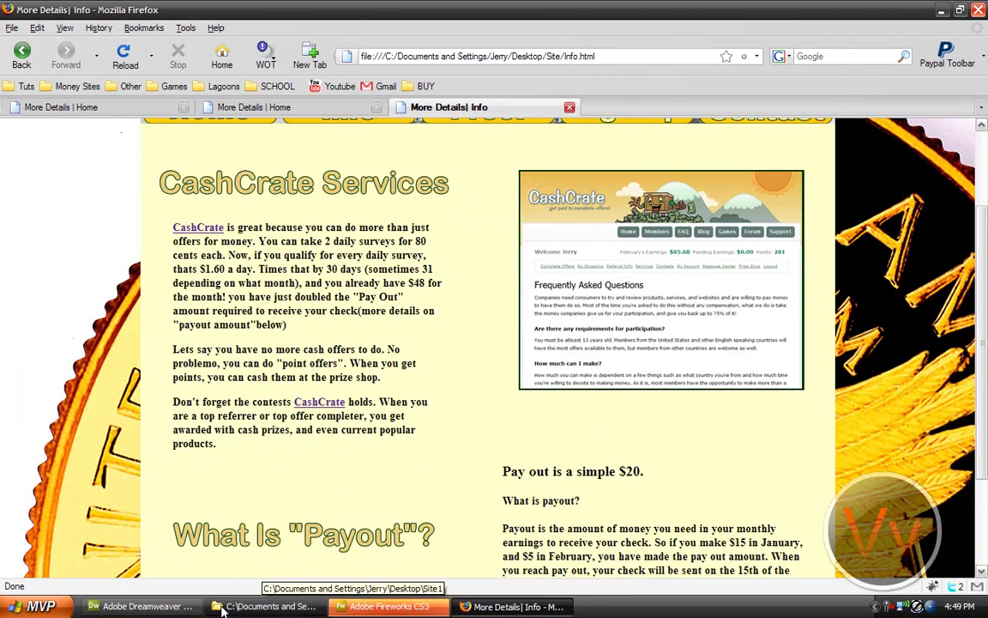
{"action": "key", "text": "alt+Tab"}
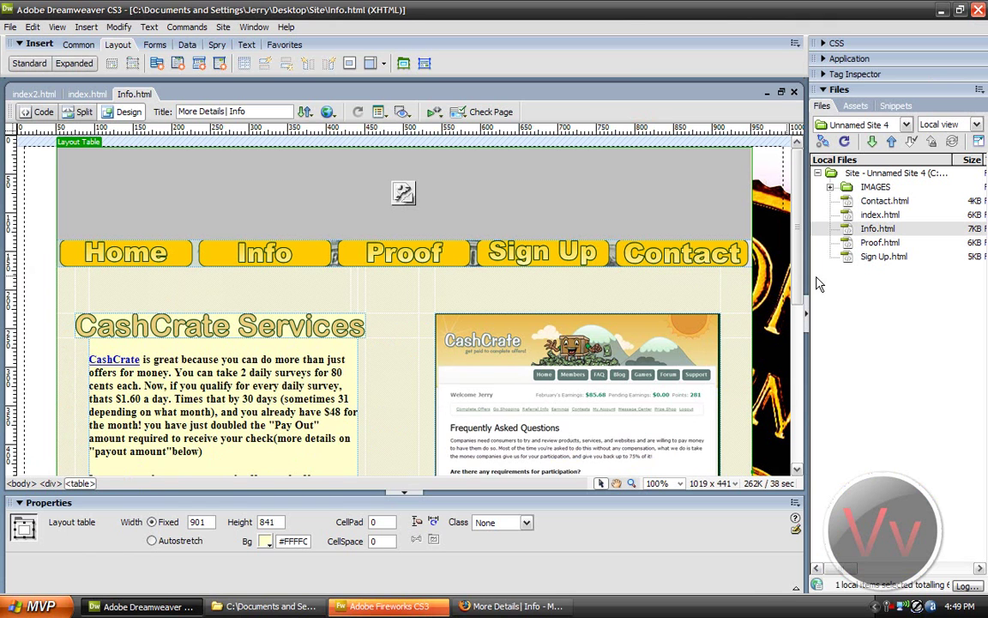
Step: On the index.html tab, point the screenshot's Link to Info.html in the Files panel
{"action": "left_click", "coordinate": [85, 93]}
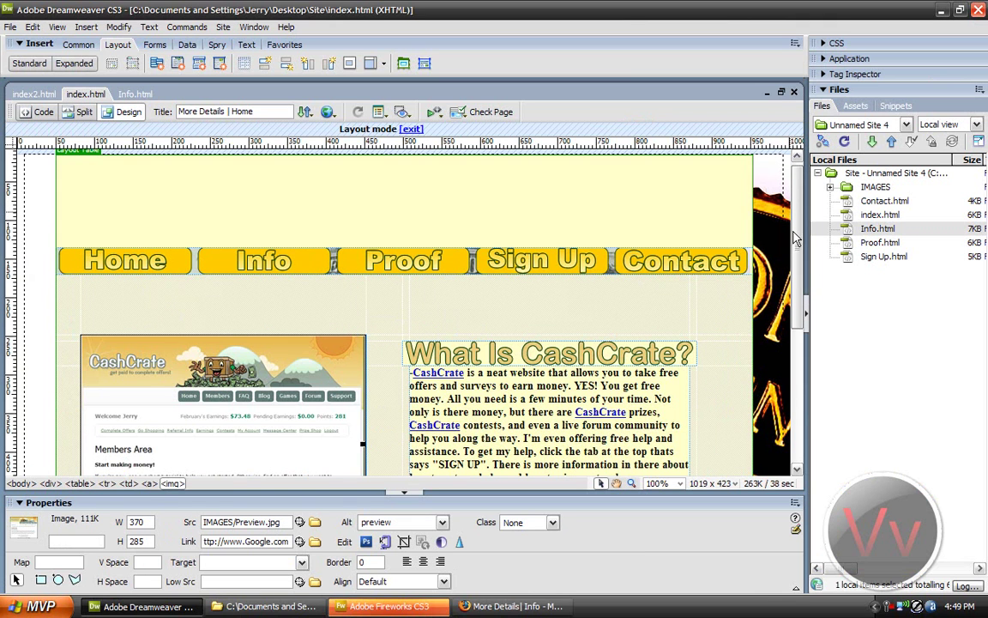
{"action": "scroll", "coordinate": [557, 341], "scroll_direction": "down", "scroll_amount": 3}
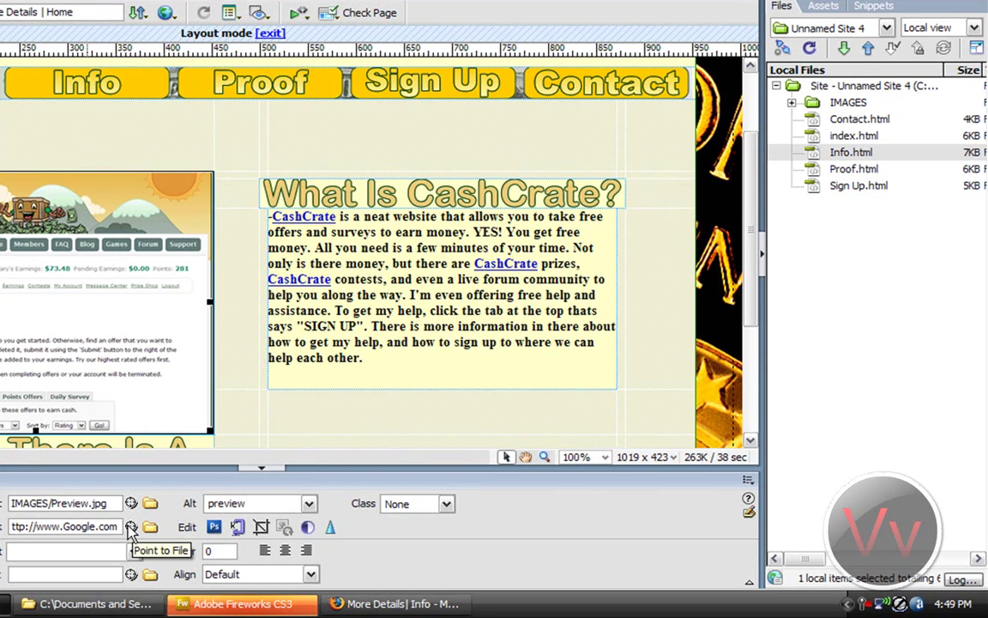
{"action": "left_click_drag", "start_coordinate": [131, 527], "coordinate": [888, 155]}
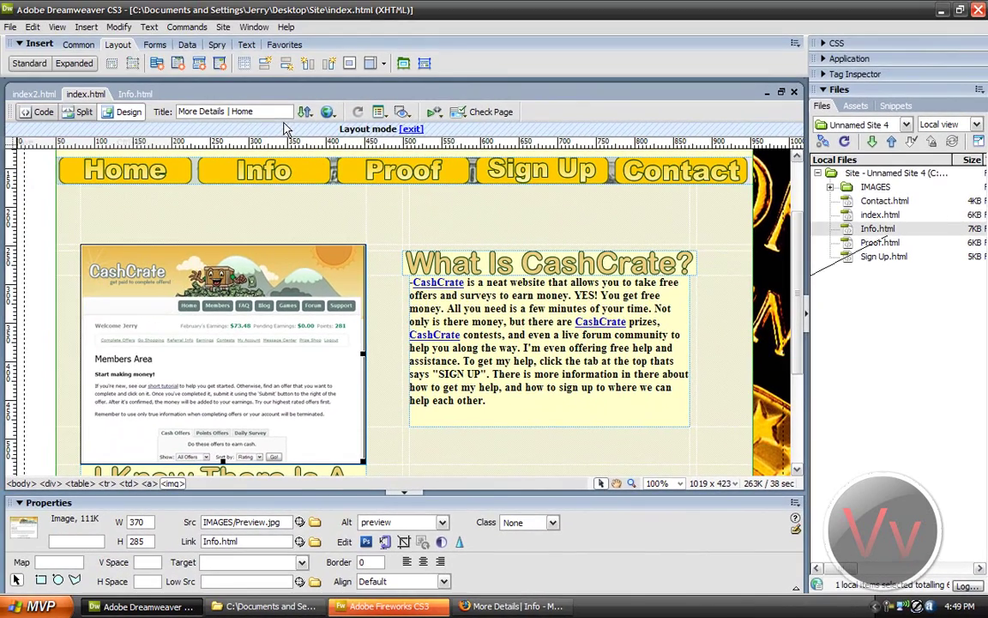
{"action": "left_click", "coordinate": [166, 12]}
Step: Preview in Firefox, follow the screenshot to Info.html, go back Home, then return to Dreamweaver
{"action": "left_click", "coordinate": [340, 136]}
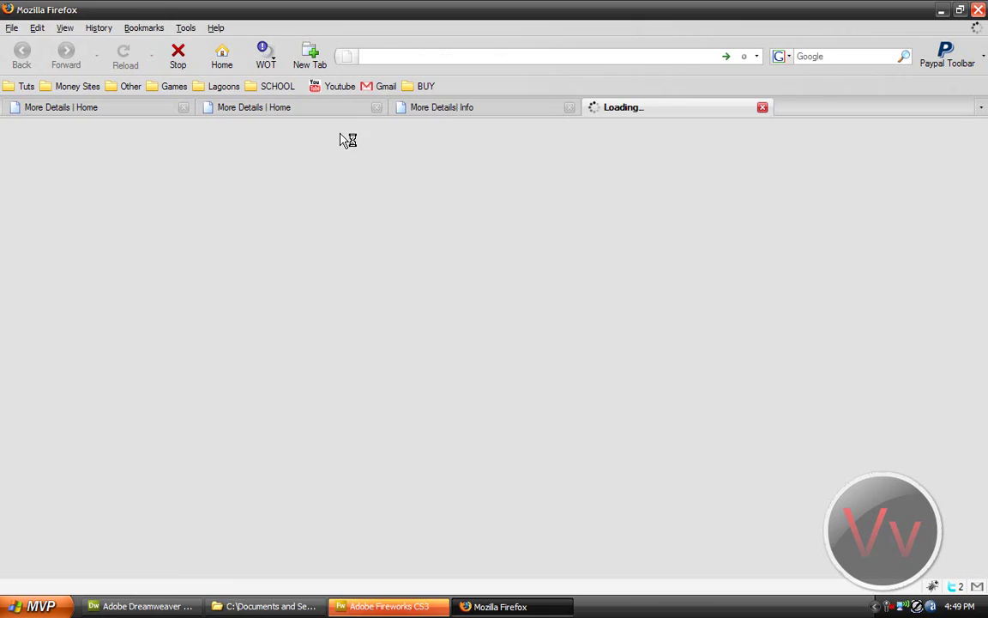
{"action": "left_click", "coordinate": [343, 245]}
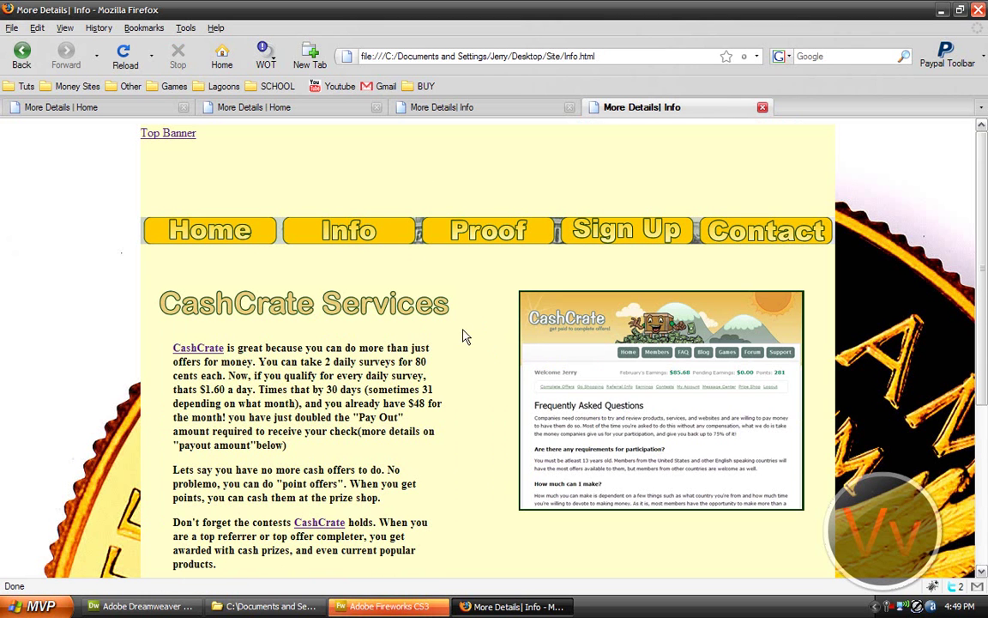
{"action": "left_click", "coordinate": [232, 248]}
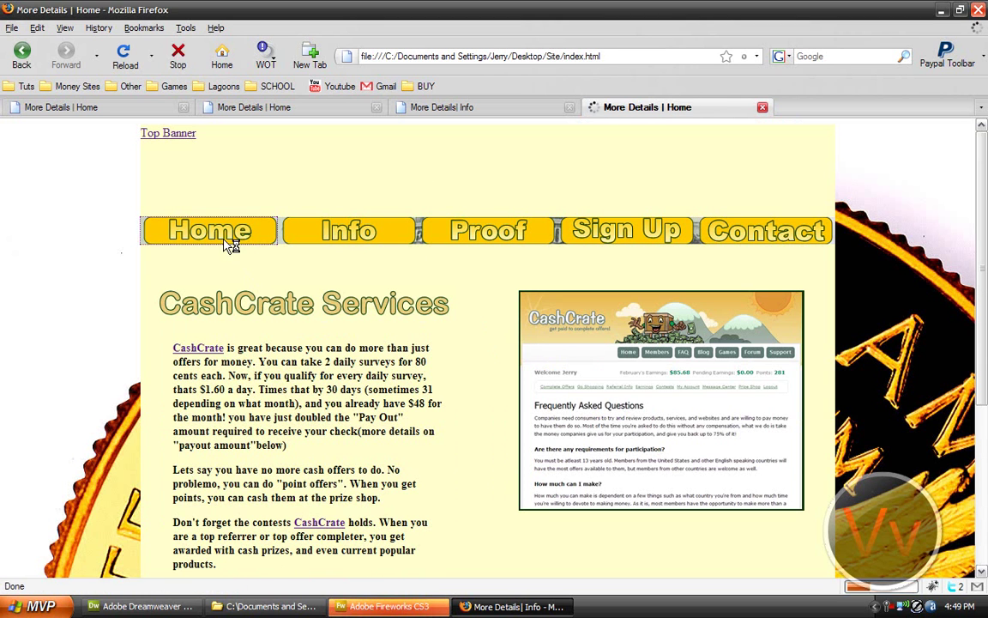
{"action": "left_click", "coordinate": [196, 605]}
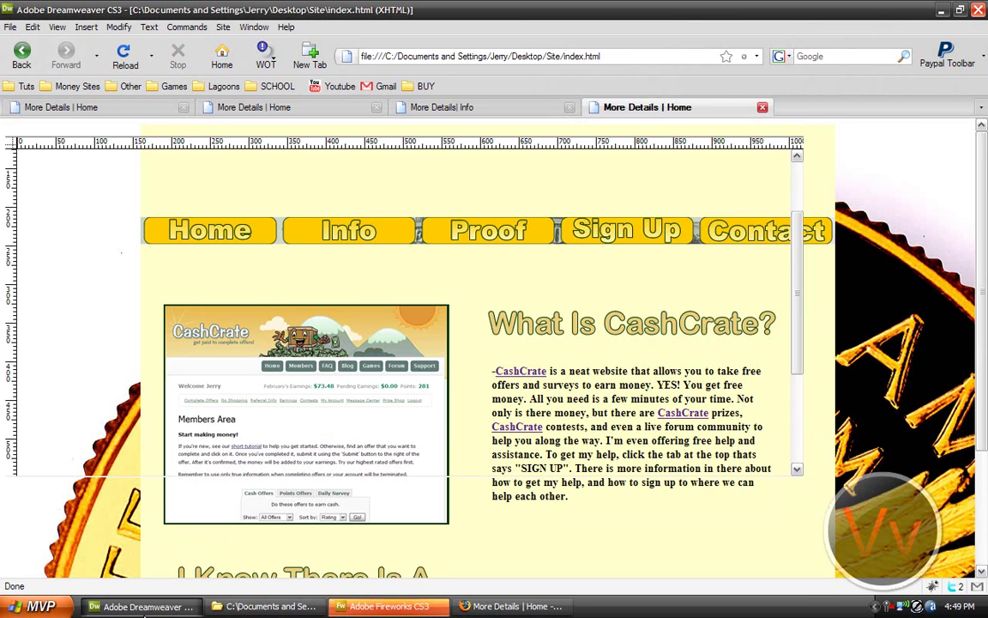
{"action": "left_click", "coordinate": [943, 398]}
{"action": "left_click_drag", "start_coordinate": [795, 266], "coordinate": [137, 390]}
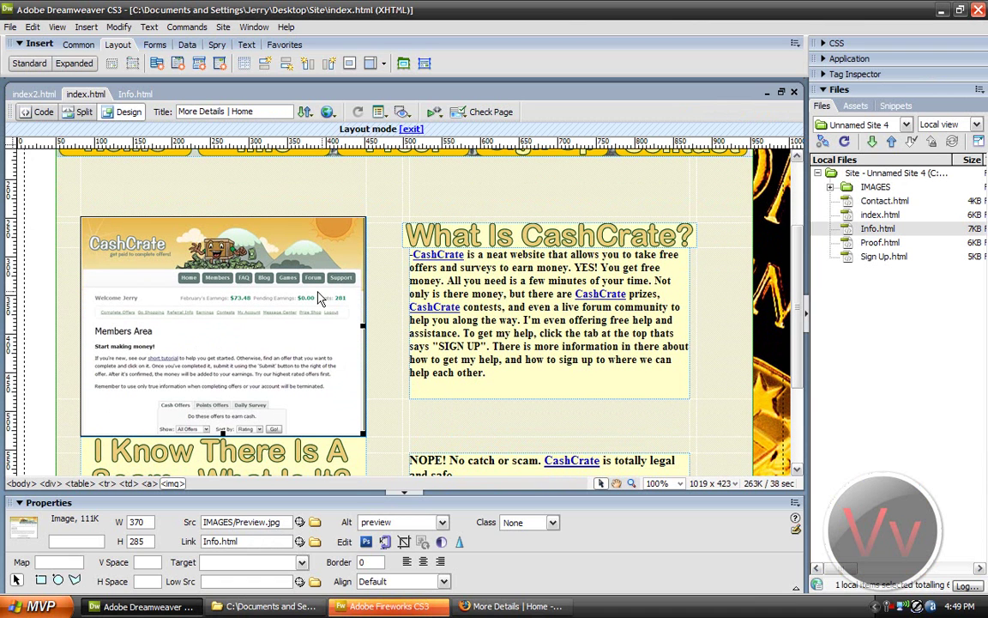
{"action": "left_click_drag", "start_coordinate": [270, 111], "coordinate": [167, 112]}
{"action": "left_click", "coordinate": [257, 112]}
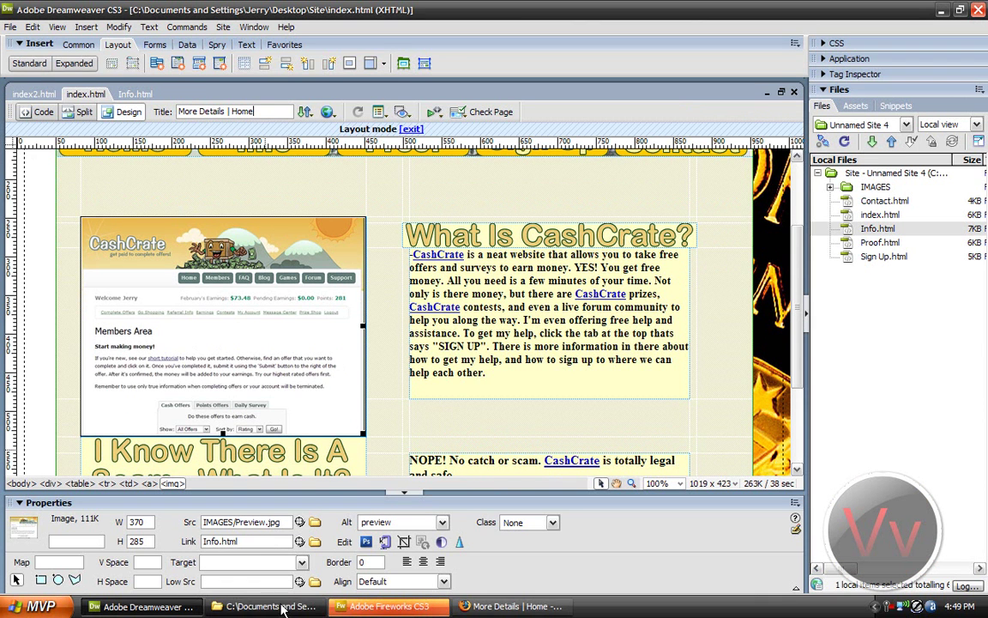
{"action": "left_click", "coordinate": [403, 607]}
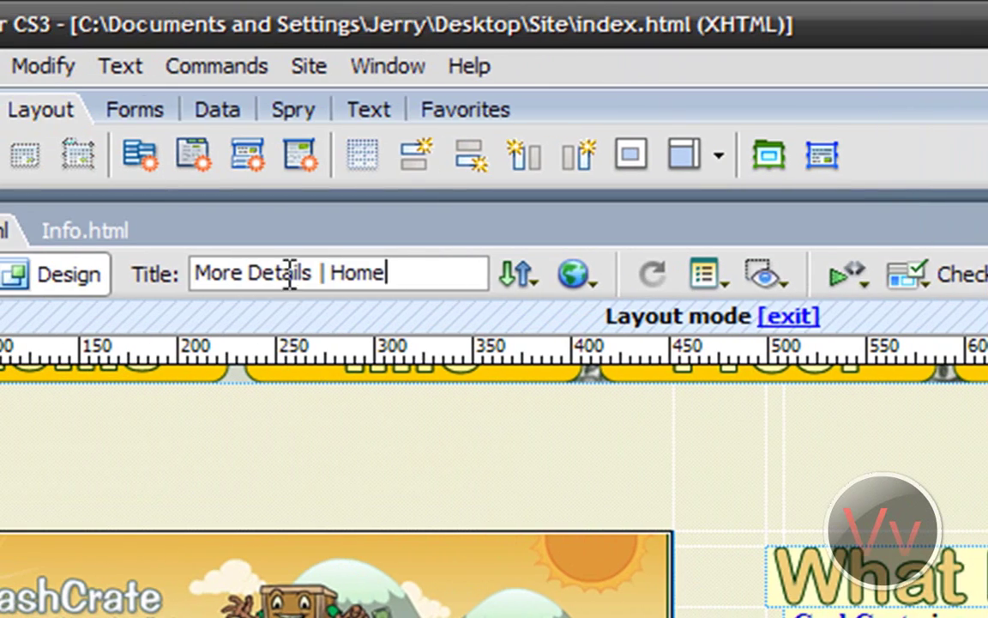
Step: Change the page title of index.html to 'holysmokes!'
{"action": "triple_click", "coordinate": [289, 274]}
{"action": "type", "text": "holy"}
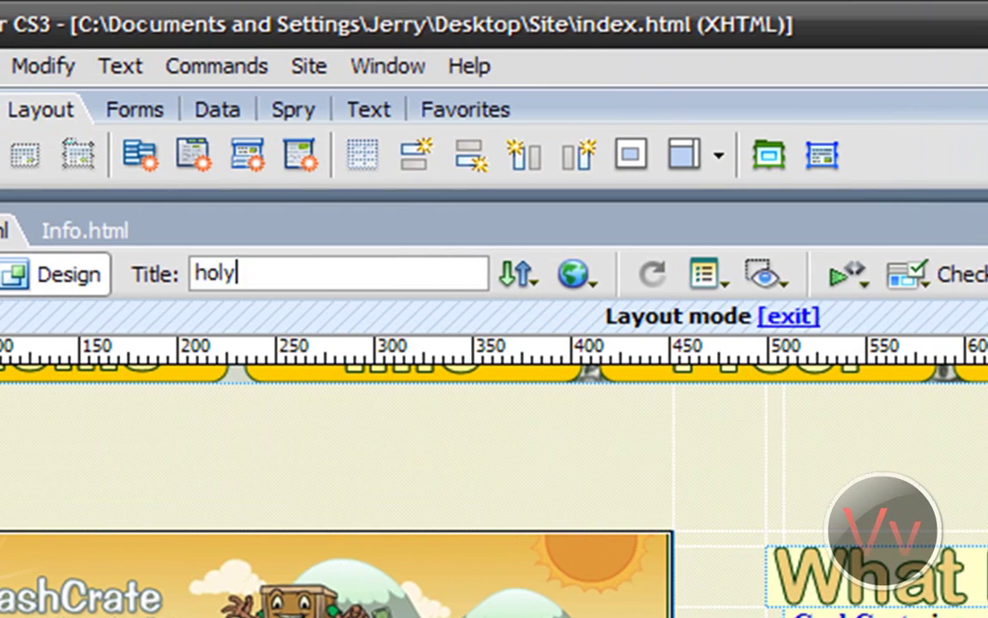
{"action": "type", "text": "smokes!"}
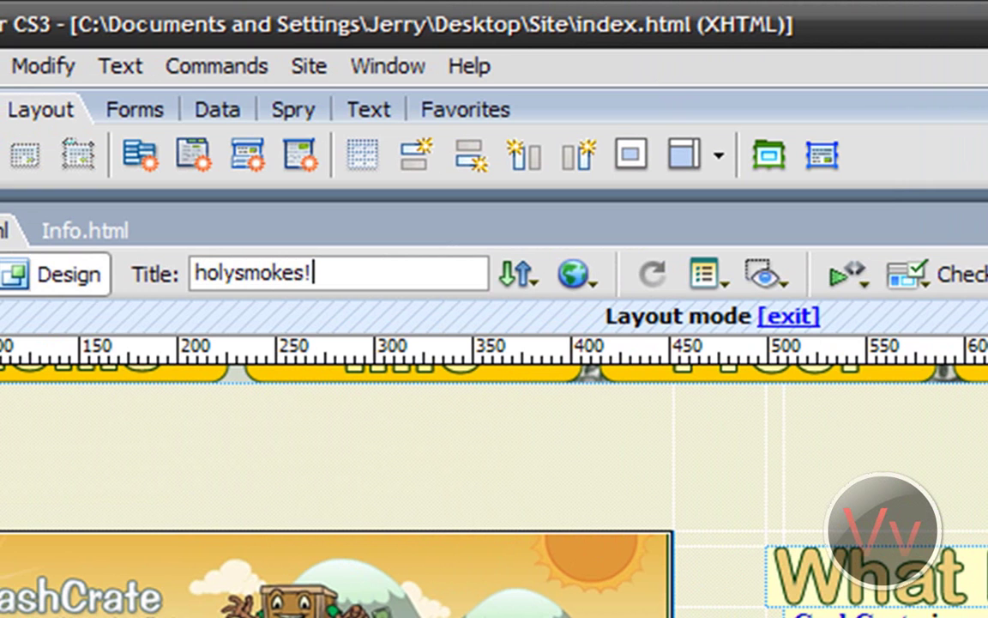
{"action": "key", "text": "alt+f"}
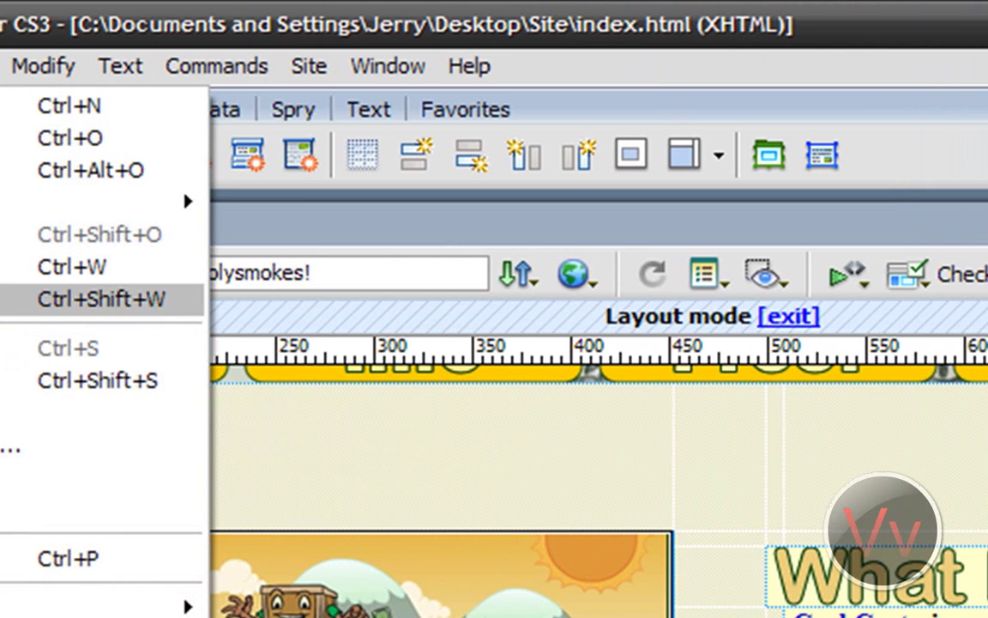
Step: Preview the retitled page in Firefox
{"action": "left_click", "coordinate": [385, 485]}
{"action": "left_click", "coordinate": [574, 274]}
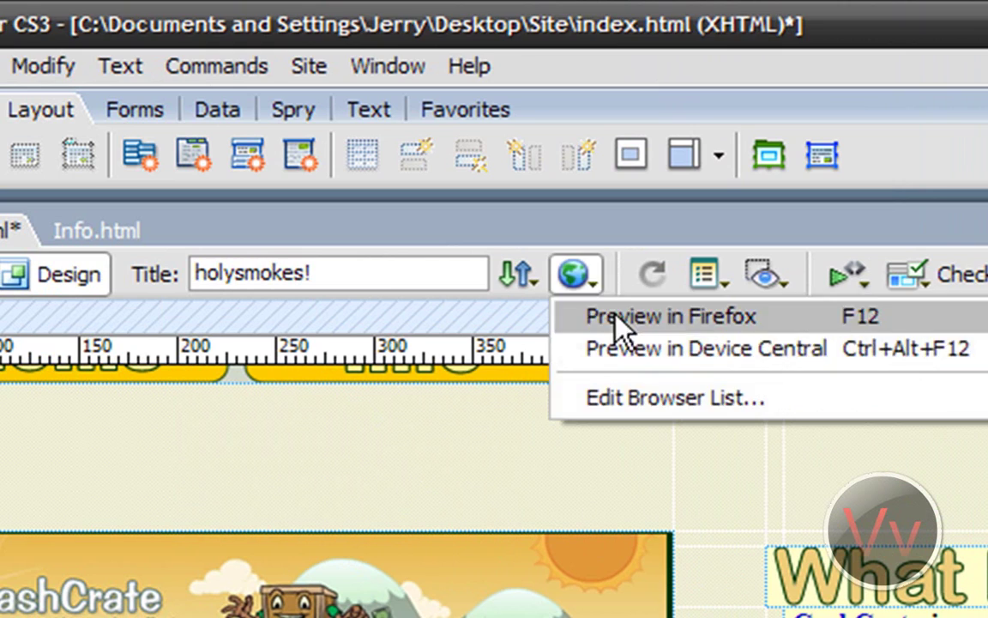
{"action": "left_click", "coordinate": [618, 319]}
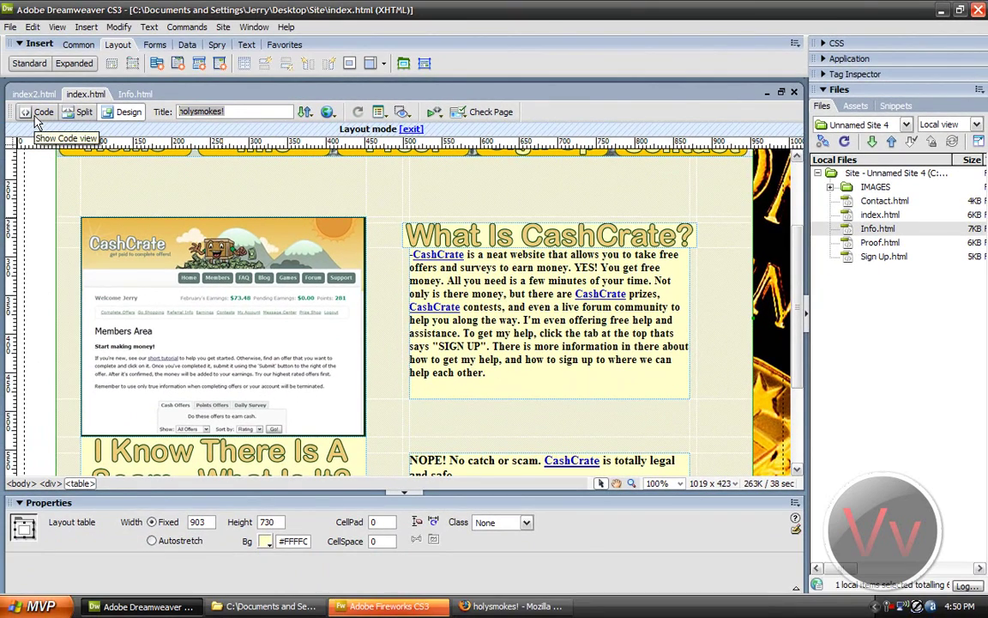
{"action": "type", "text": "Home Page"}
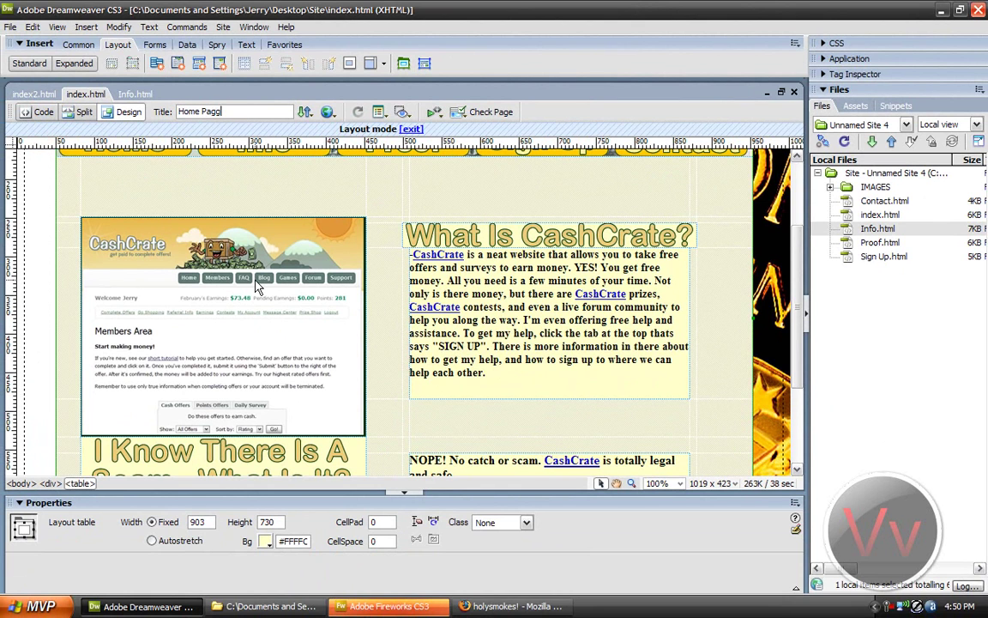
{"action": "left_click", "coordinate": [10, 27]}
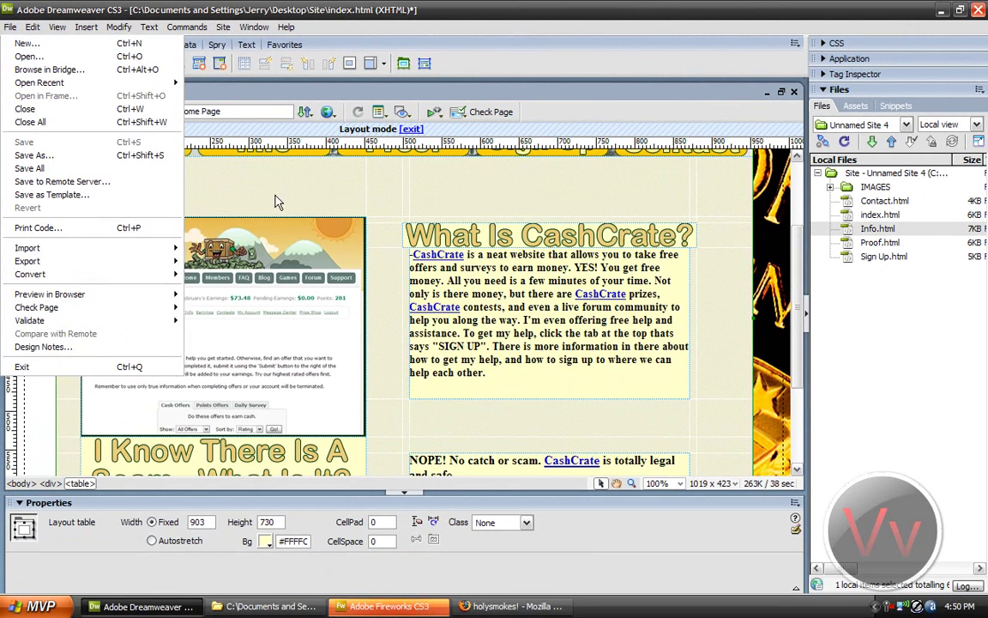
{"action": "left_click", "coordinate": [278, 203]}
{"action": "scroll", "coordinate": [278, 248], "scroll_direction": "down", "scroll_amount": 3}
{"action": "left_click", "coordinate": [289, 324]}
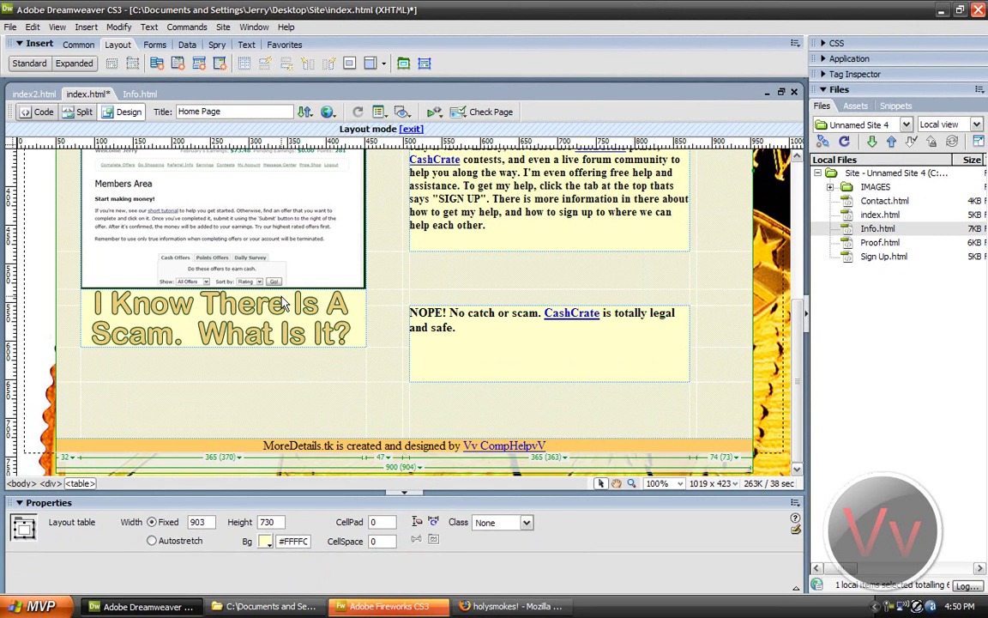
{"action": "left_click", "coordinate": [219, 343]}
{"action": "left_click", "coordinate": [208, 301]}
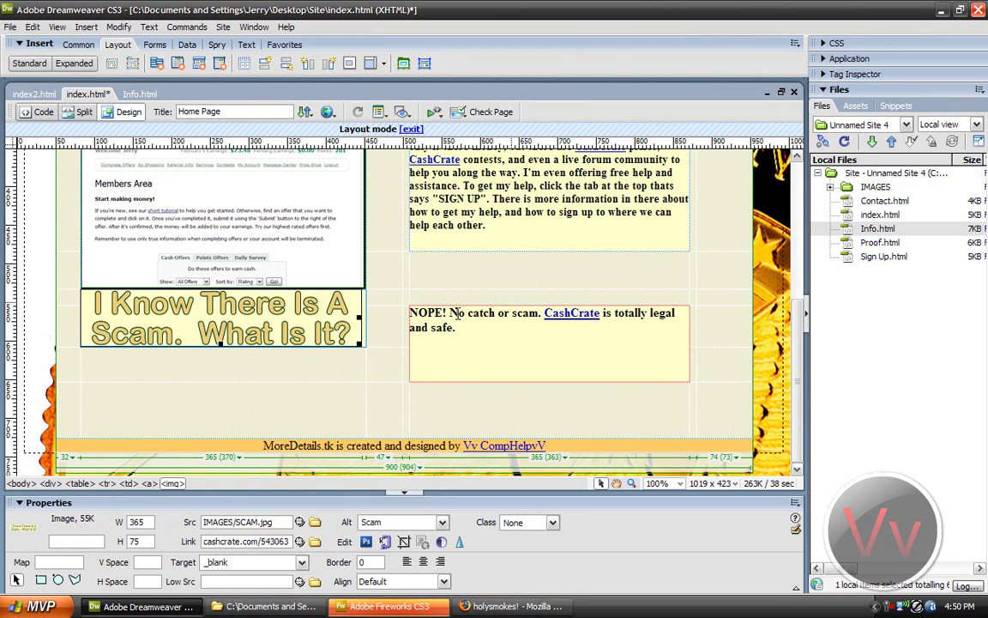
{"action": "left_click", "coordinate": [313, 327]}
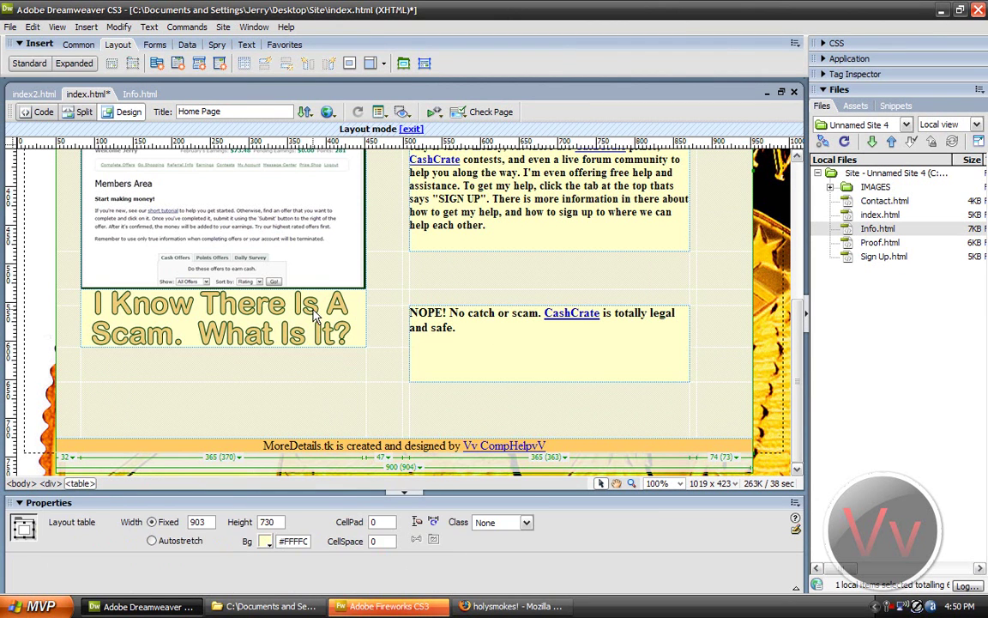
{"action": "left_click", "coordinate": [501, 333]}
{"action": "type", "text": "fghgf"}
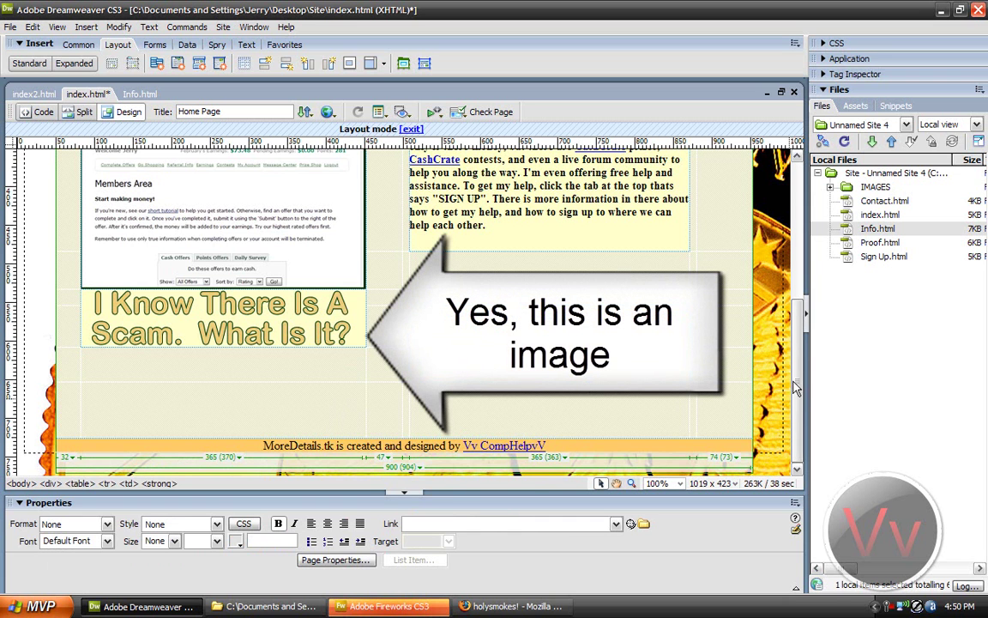
{"action": "scroll", "coordinate": [796, 387], "scroll_direction": "up", "scroll_amount": 5}
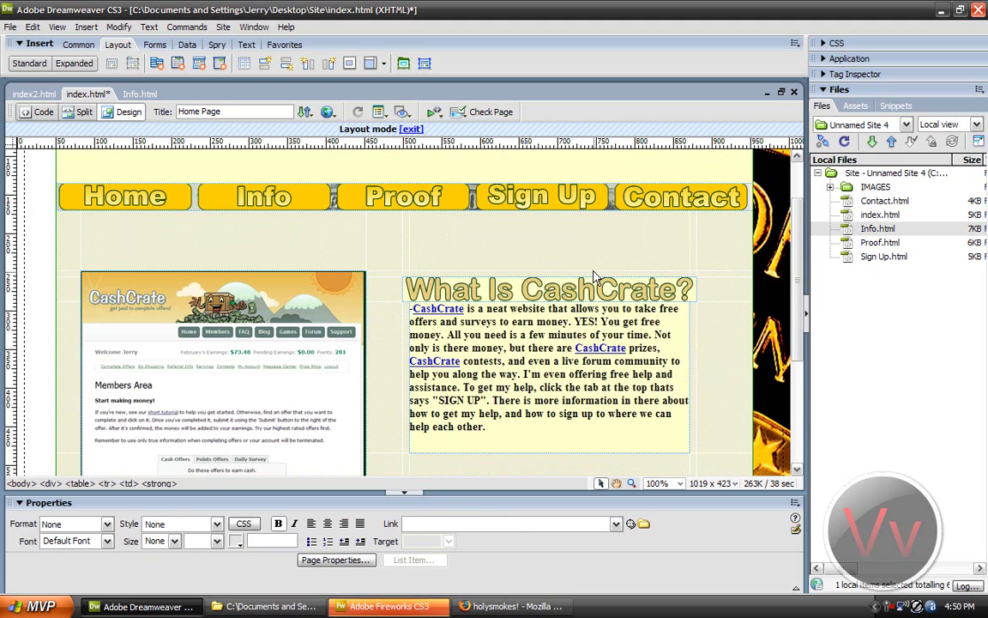
{"action": "left_click", "coordinate": [533, 285]}
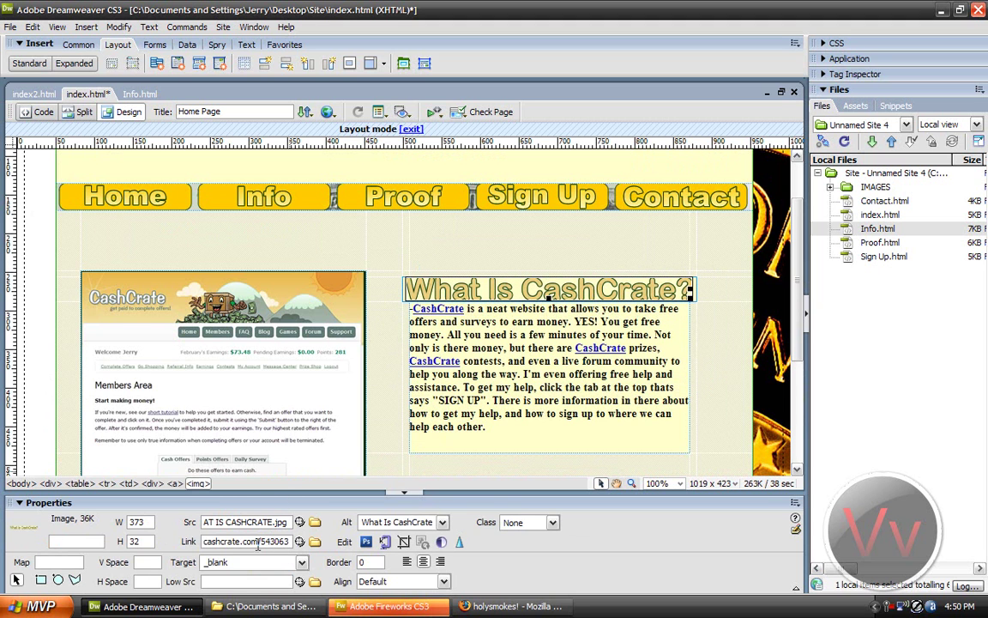
{"action": "left_click_drag", "start_coordinate": [470, 335], "coordinate": [511, 335]}
{"action": "left_click", "coordinate": [506, 360]}
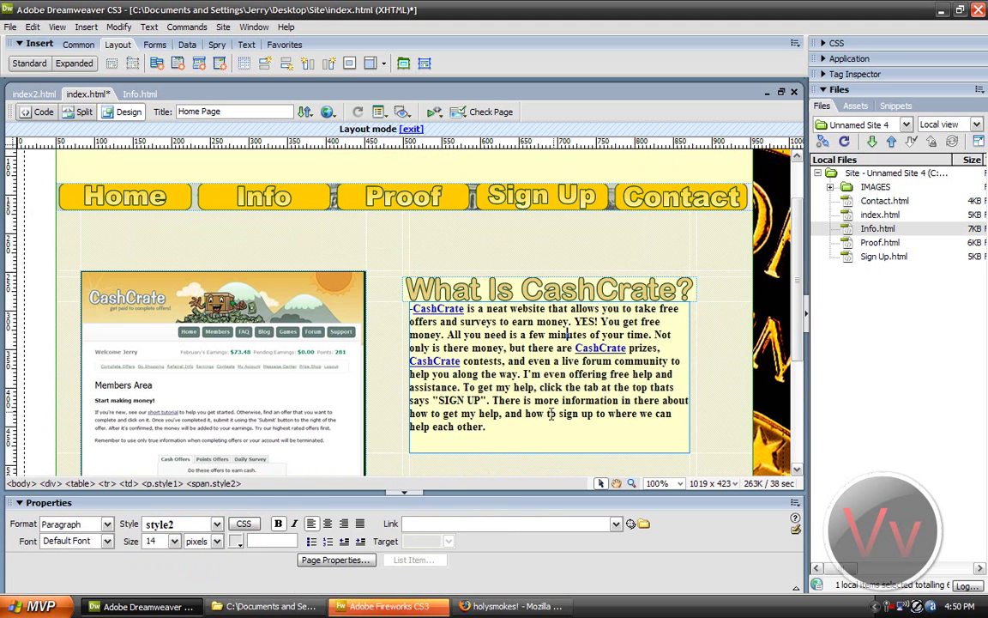
{"action": "left_click_drag", "start_coordinate": [496, 435], "coordinate": [454, 434]}
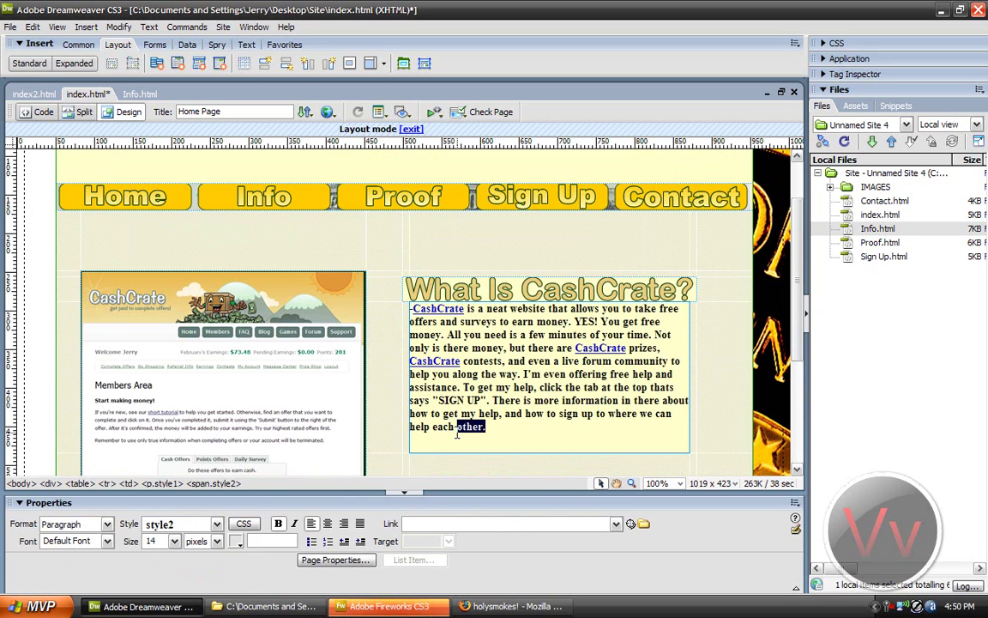
{"action": "left_click", "coordinate": [446, 523]}
{"action": "type", "text": "http://www.Google.com"}
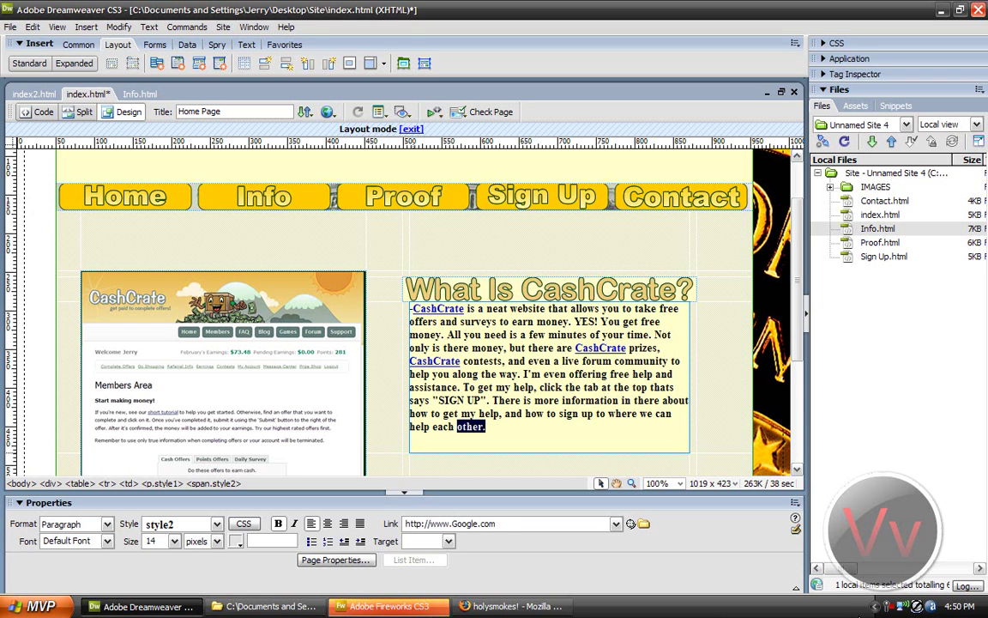
{"action": "left_click", "coordinate": [592, 403]}
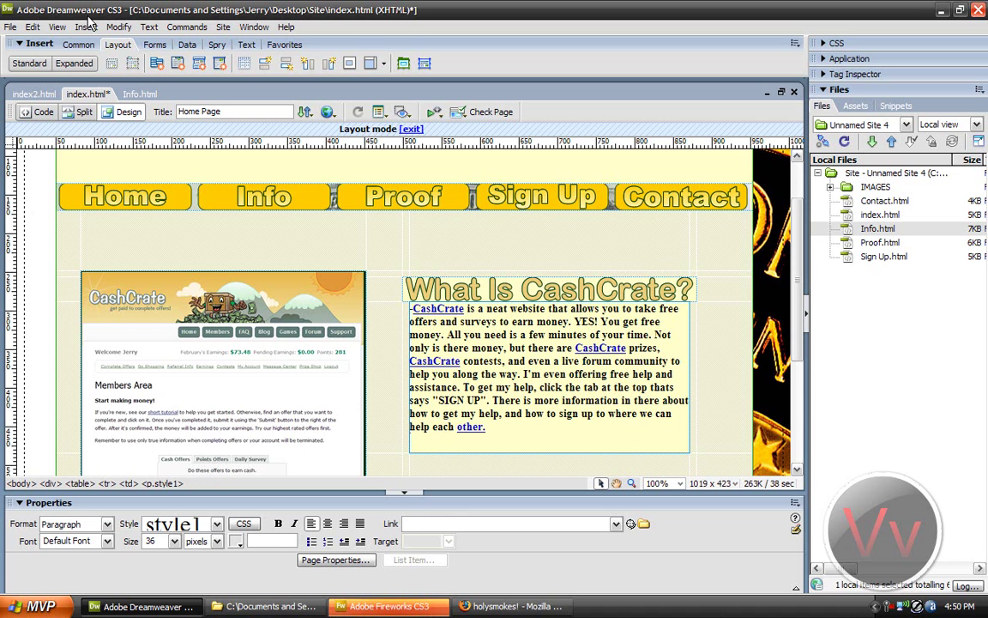
Step: Save and preview the page in Firefox, testing the 'other.' link, then return to Dreamweaver
{"action": "left_click", "coordinate": [327, 112]}
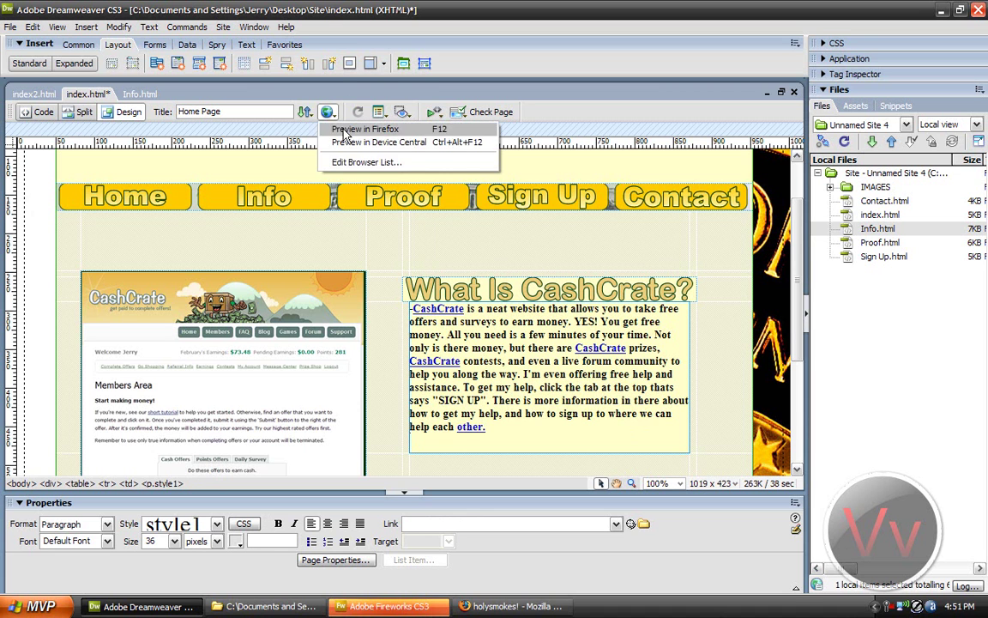
{"action": "left_click", "coordinate": [351, 129]}
{"action": "left_click", "coordinate": [429, 326]}
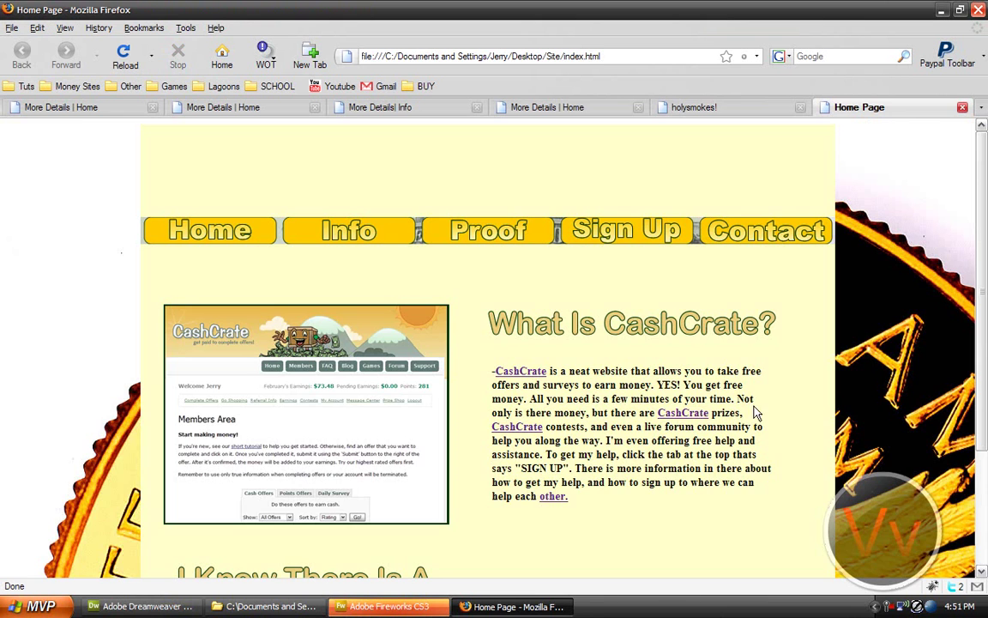
{"action": "left_click", "coordinate": [559, 497]}
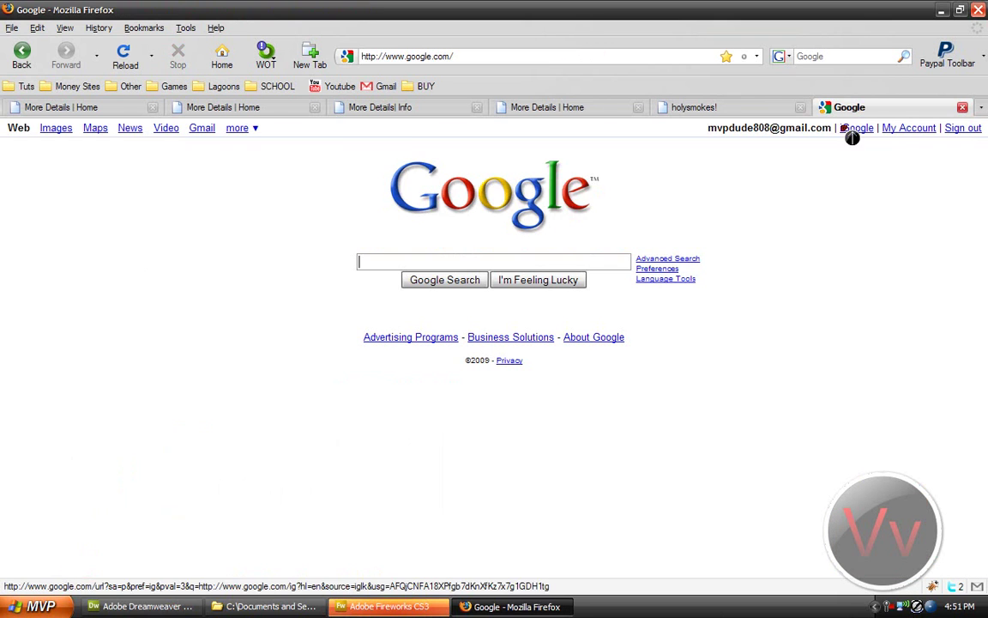
{"action": "left_click", "coordinate": [141, 606]}
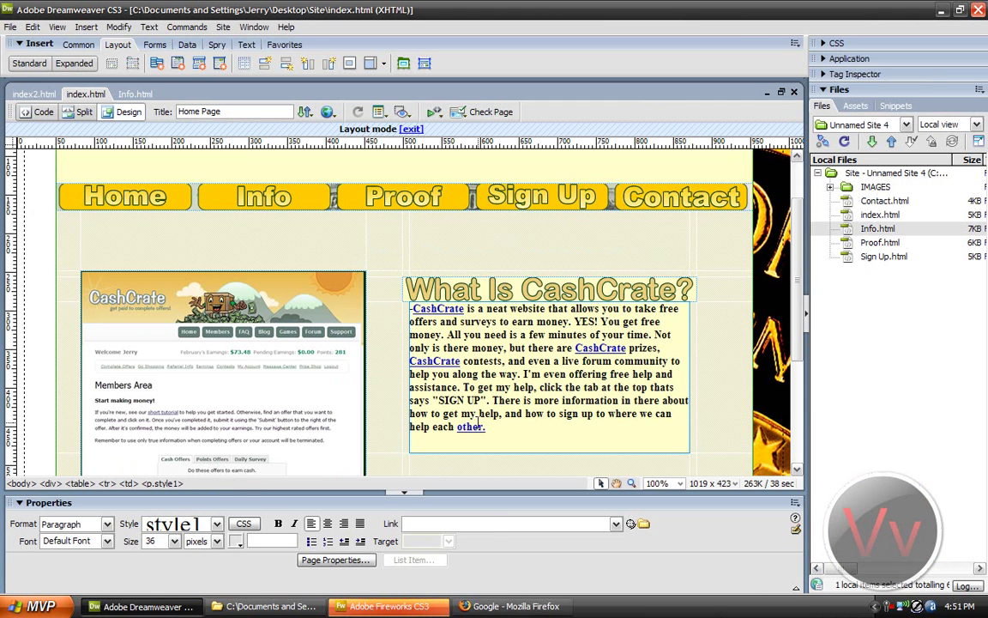
Step: Set the 'other.' link's target to _blank so it opens in a new window
{"action": "left_click", "coordinate": [474, 425]}
{"action": "left_click", "coordinate": [447, 540]}
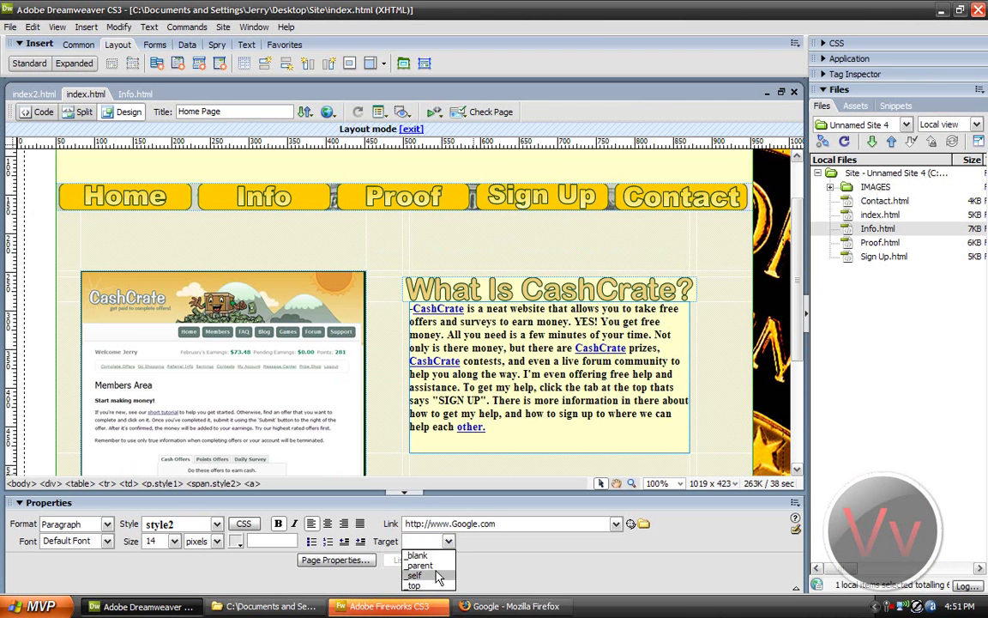
{"action": "left_click", "coordinate": [418, 555]}
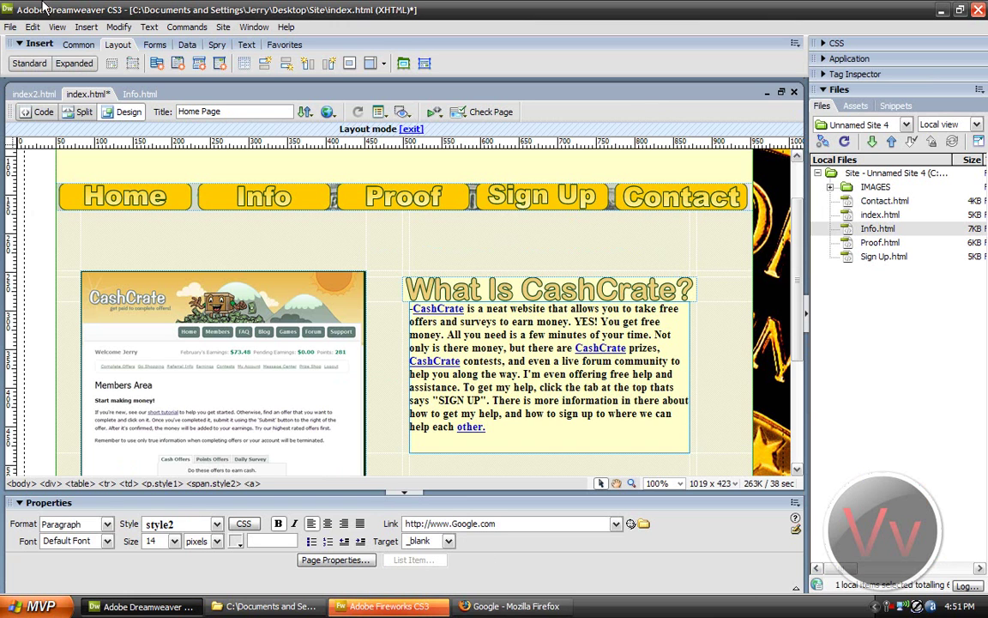
Step: Save and preview in Firefox, checking that 'other.' opens in a new tab
{"action": "left_click", "coordinate": [327, 113]}
{"action": "left_click", "coordinate": [334, 129]}
{"action": "left_click", "coordinate": [439, 325]}
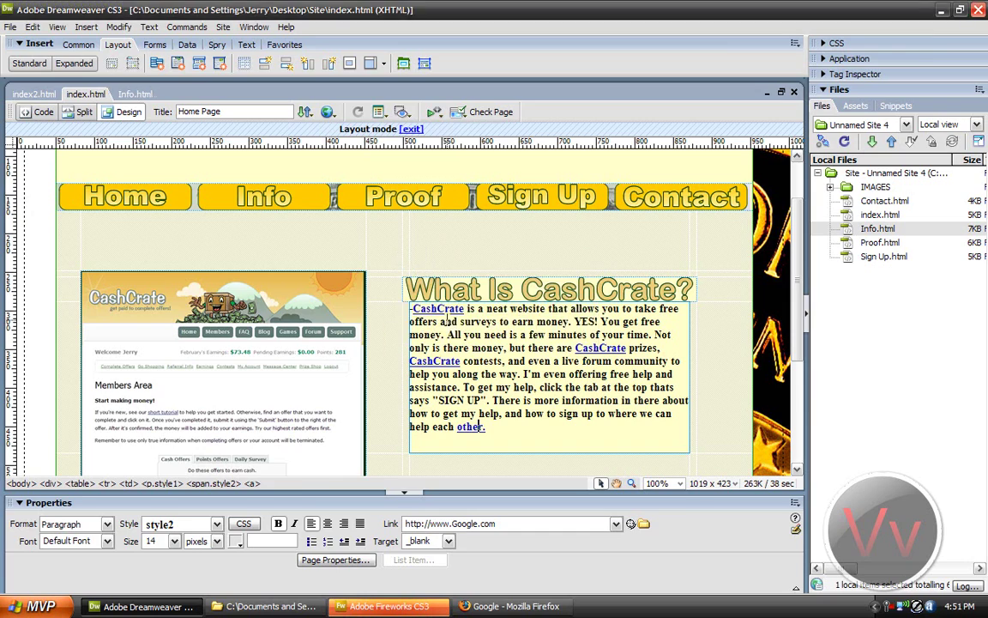
{"action": "left_click", "coordinate": [563, 505]}
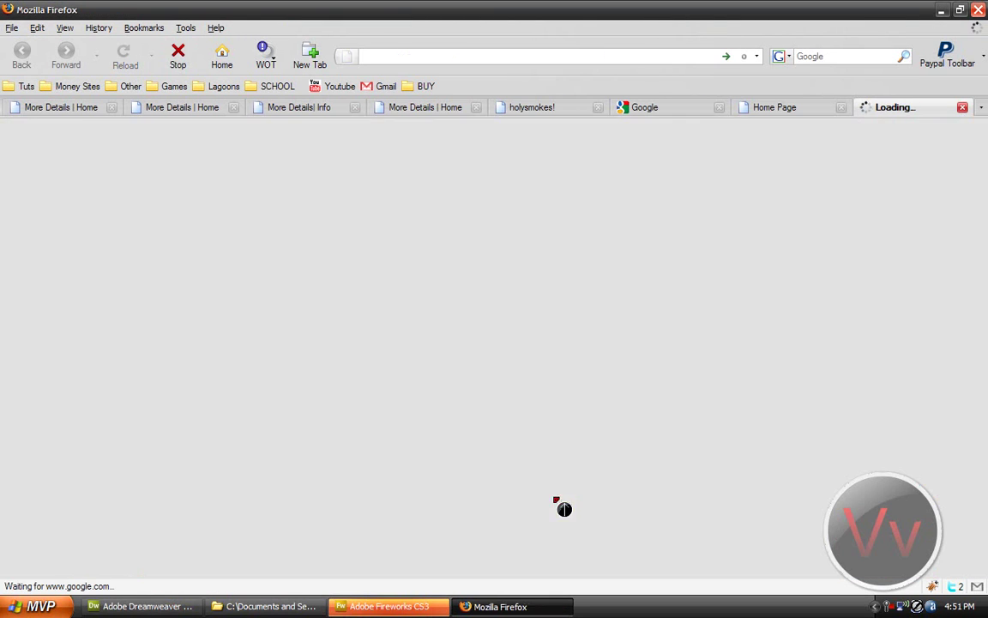
Step: Close the extra Google tabs in Firefox and reselect the 'other.' link in Dreamweaver
{"action": "left_click", "coordinate": [763, 113]}
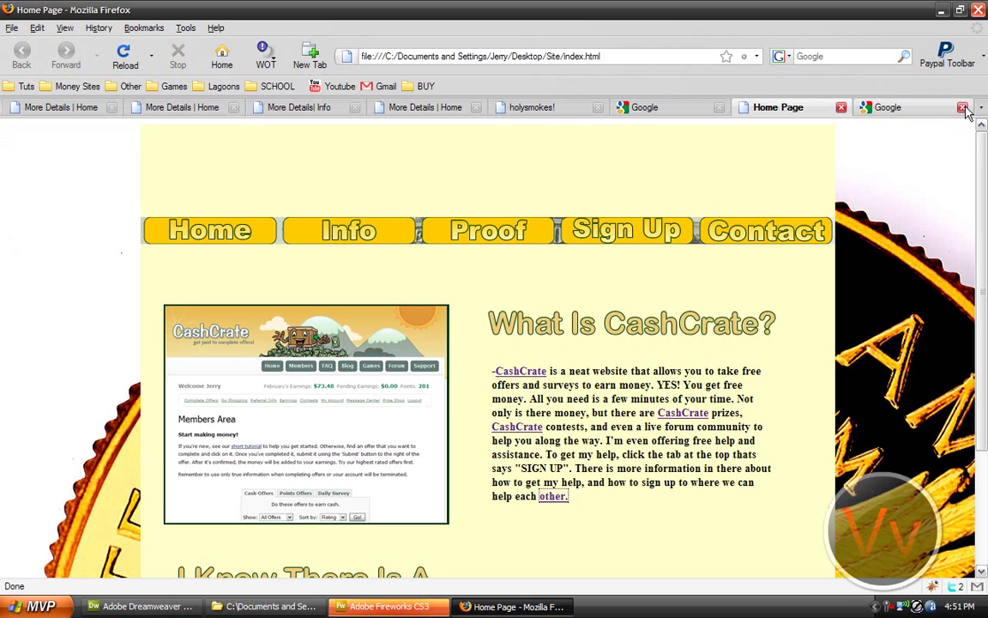
{"action": "middle_click", "coordinate": [868, 99]}
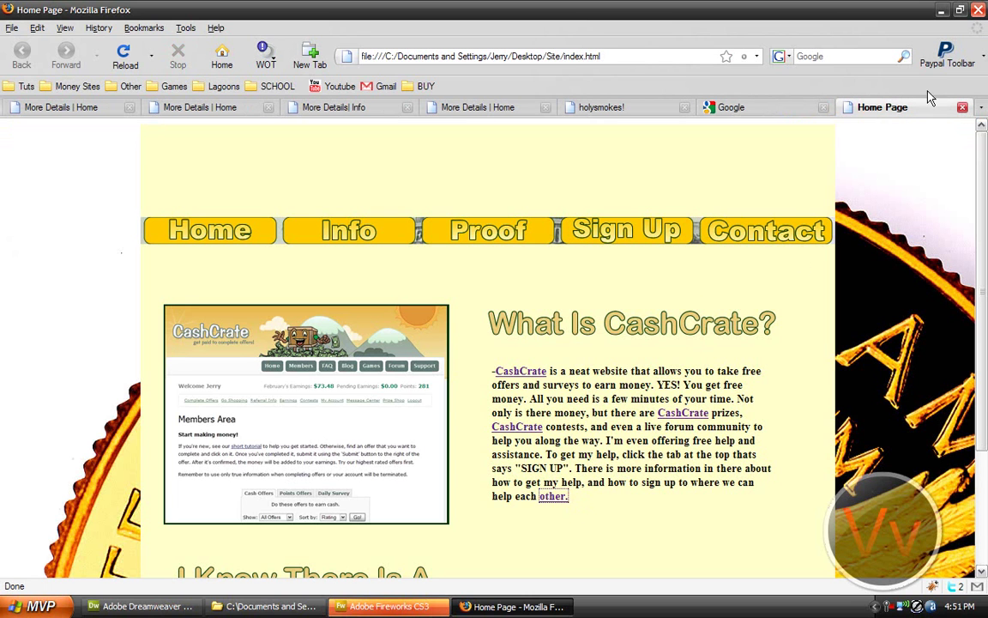
{"action": "key", "text": "ctrl+t"}
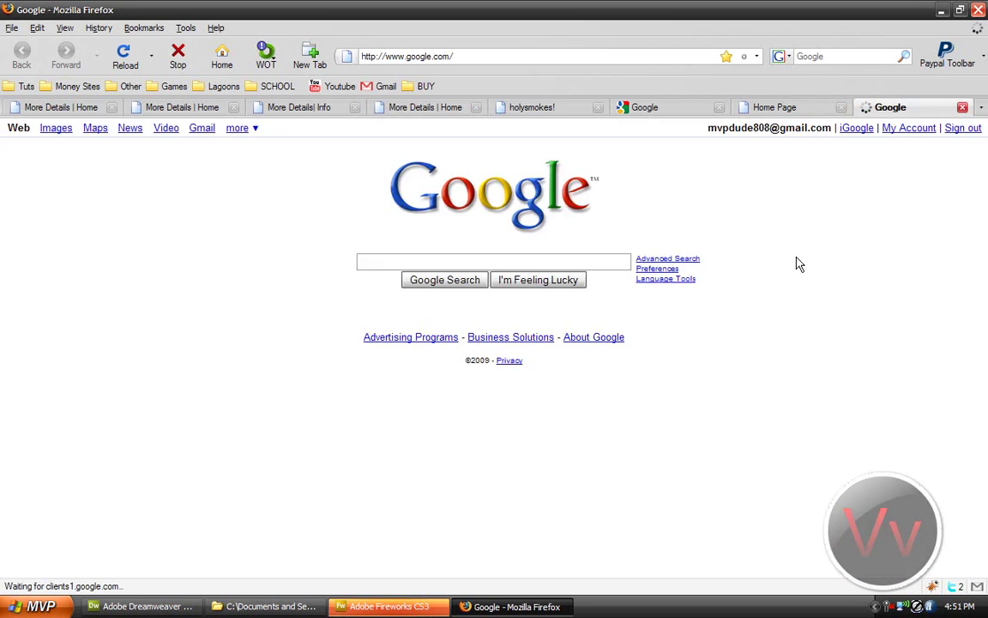
{"action": "middle_click", "coordinate": [911, 106]}
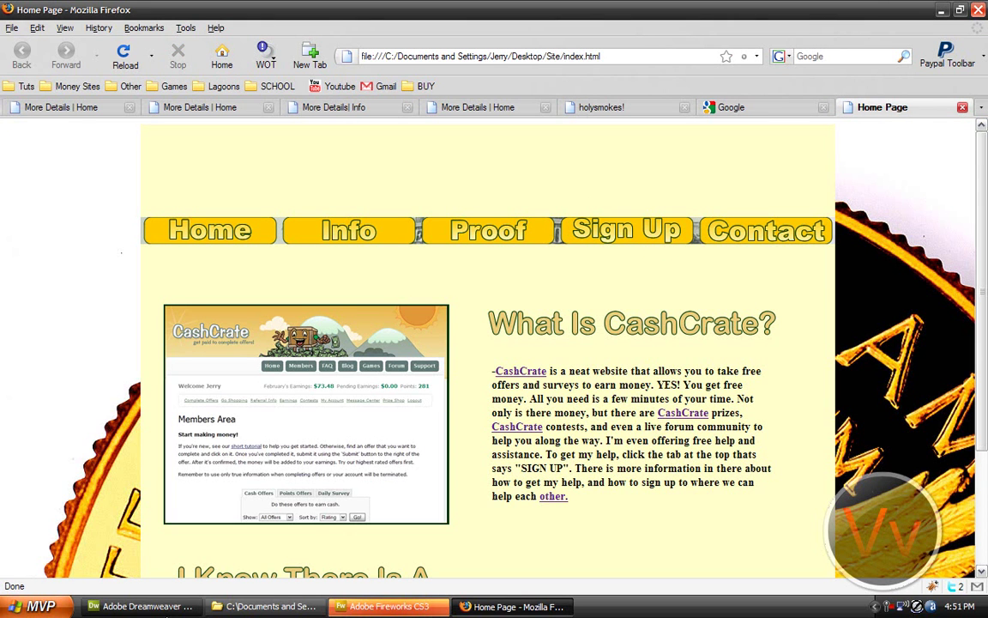
{"action": "left_click", "coordinate": [141, 605]}
{"action": "left_click", "coordinate": [470, 426]}
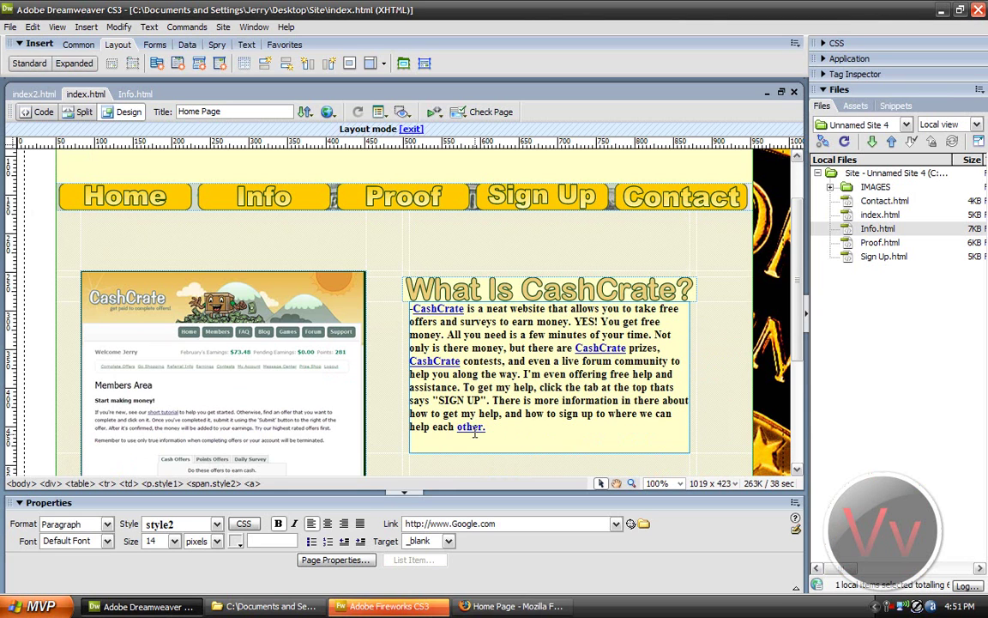
Step: Repoint the 'other.' link from Google to Sign Up.html and save the page
{"action": "left_click_drag", "start_coordinate": [516, 523], "coordinate": [422, 527]}
{"action": "left_click_drag", "start_coordinate": [631, 523], "coordinate": [884, 256]}
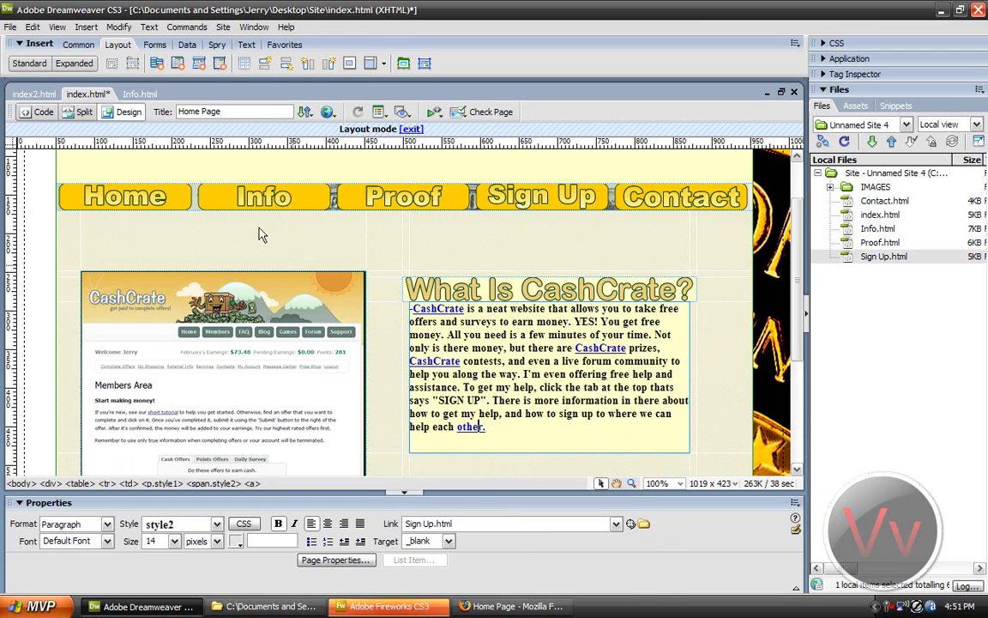
{"action": "left_click", "coordinate": [10, 26]}
{"action": "left_click", "coordinate": [36, 140]}
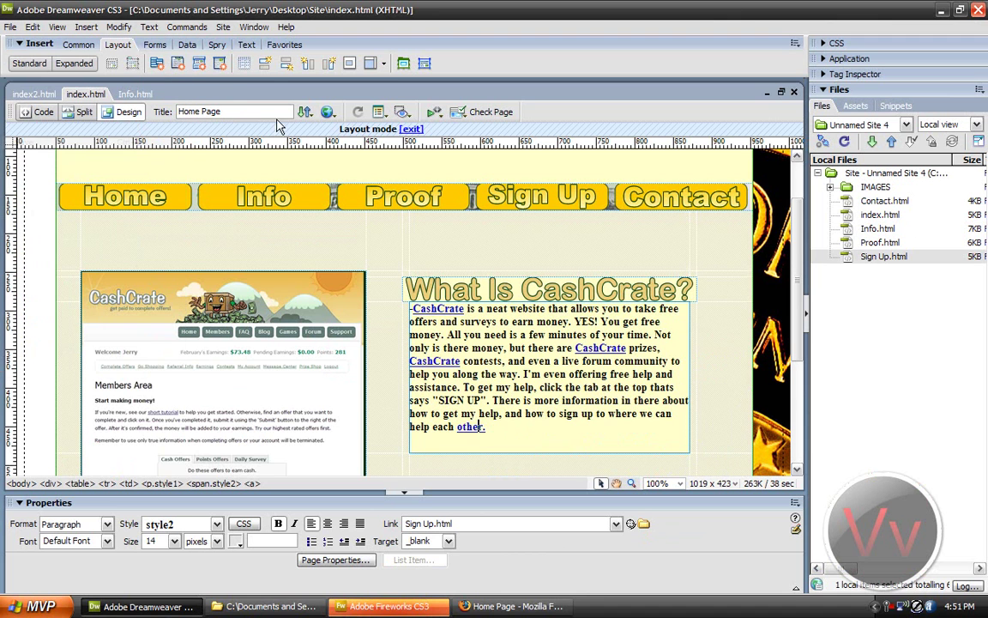
Step: Verify in Firefox that 'other.' opens the Sign Up page, then close the preview tabs
{"action": "left_click", "coordinate": [512, 605]}
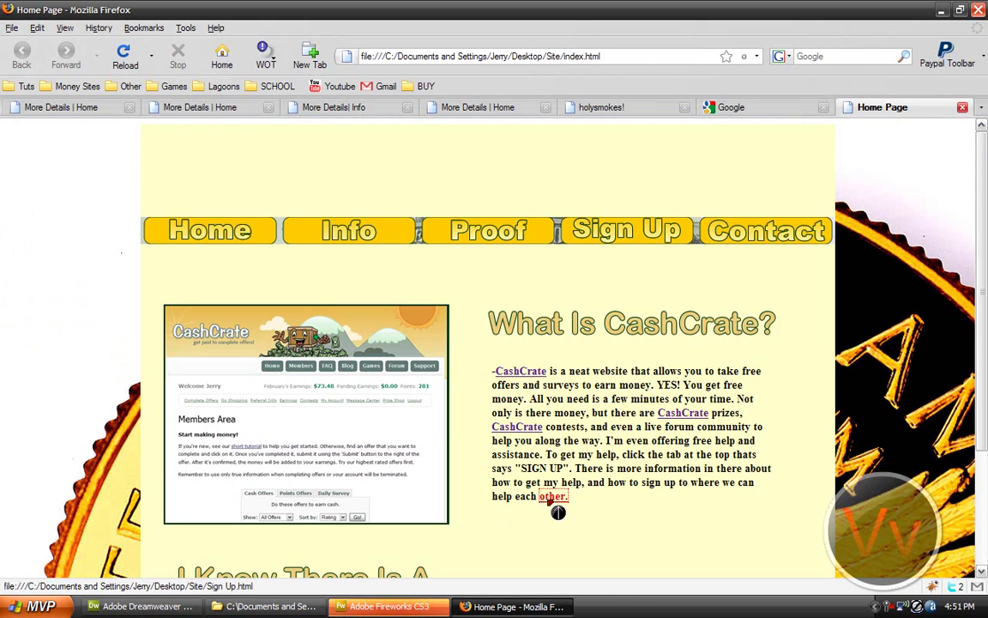
{"action": "left_click", "coordinate": [553, 498]}
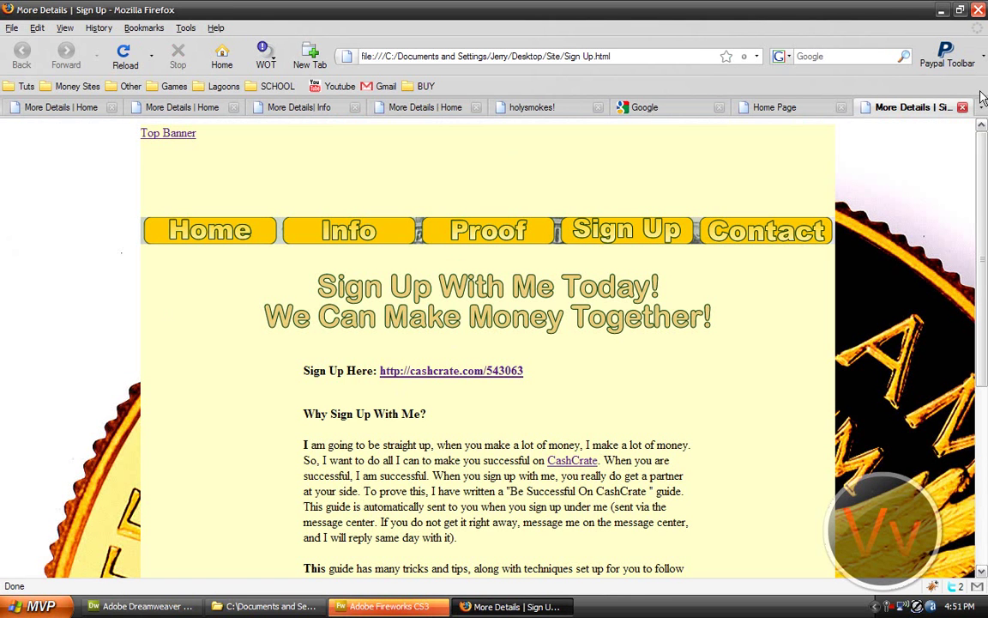
{"action": "left_click", "coordinate": [963, 108]}
{"action": "left_click", "coordinate": [963, 107]}
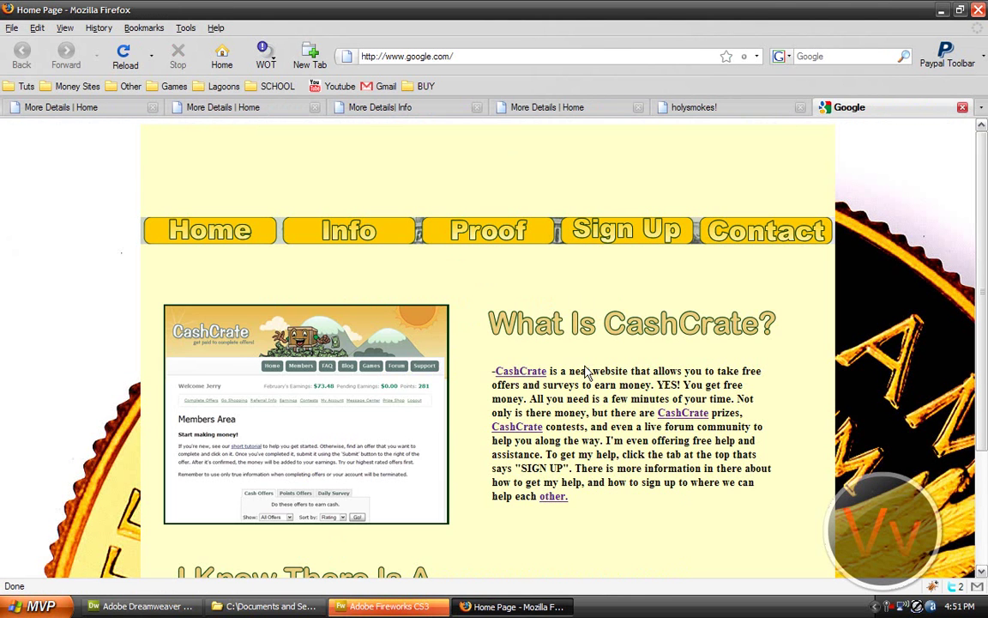
{"action": "left_click", "coordinate": [135, 607]}
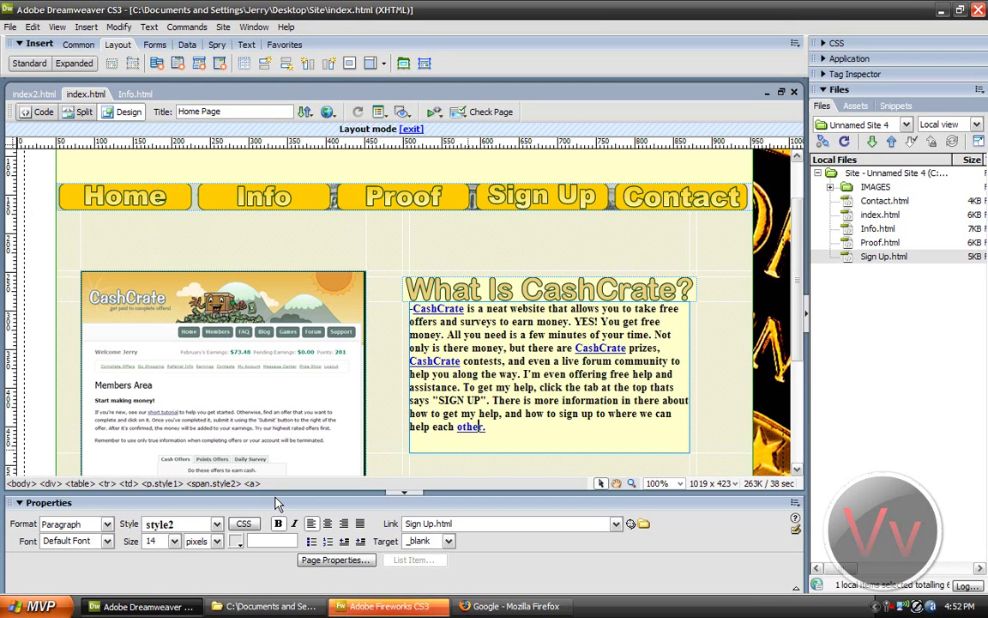
Step: Draw a new empty layout cell beneath the row of gold nav buttons
{"action": "left_click", "coordinate": [241, 257]}
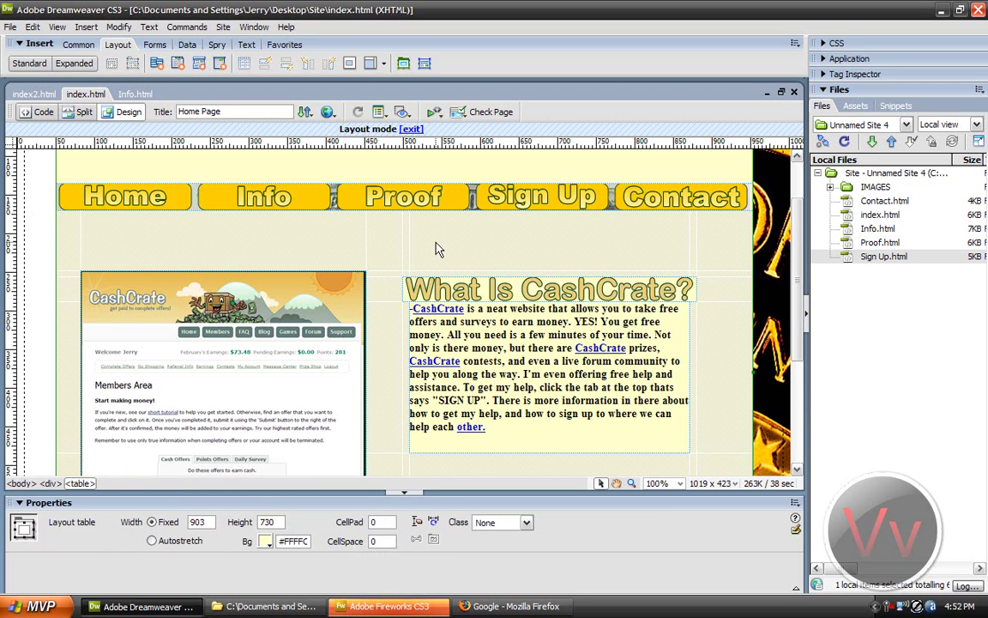
{"action": "scroll", "coordinate": [437, 248], "scroll_direction": "up", "scroll_amount": 2}
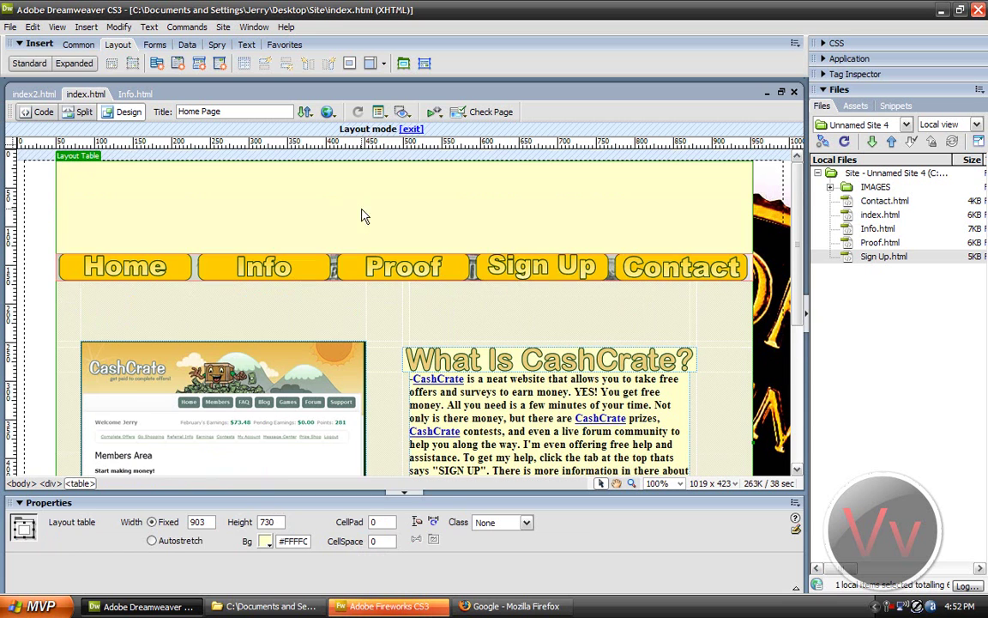
{"action": "left_click", "coordinate": [144, 256]}
{"action": "left_click", "coordinate": [221, 302]}
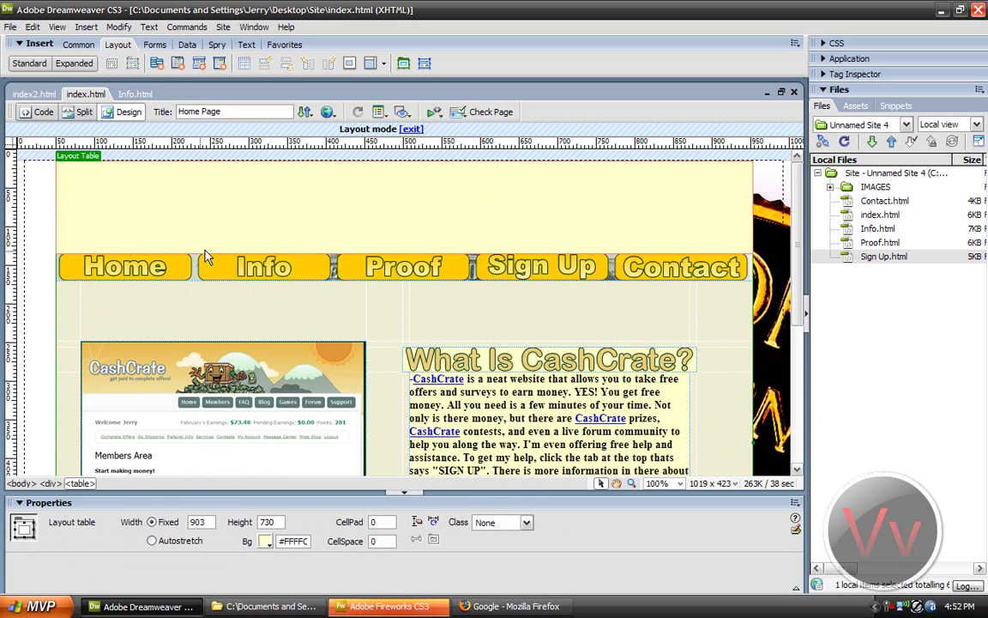
{"action": "left_click", "coordinate": [424, 63]}
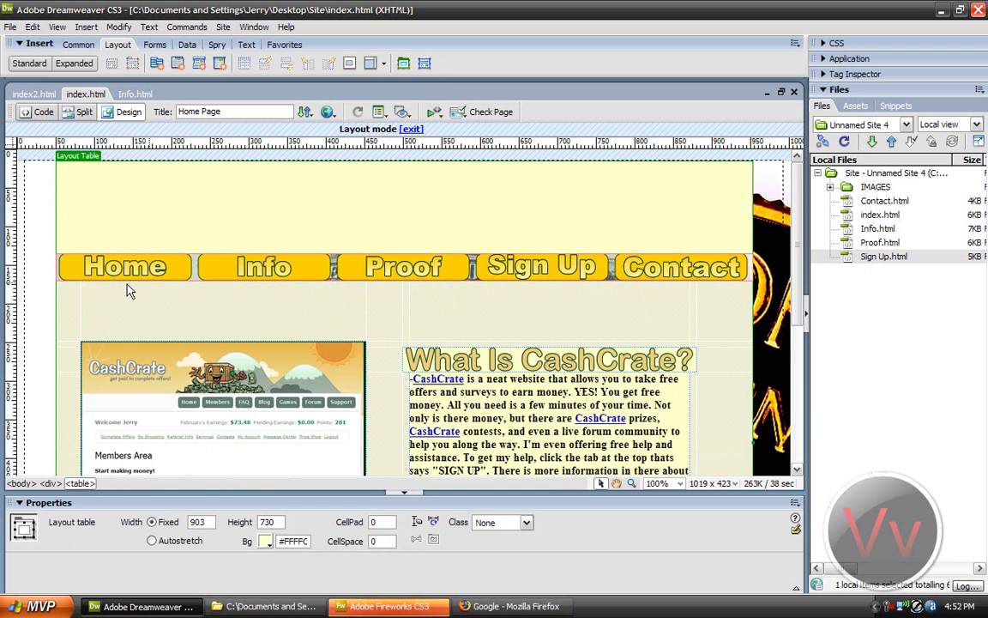
{"action": "left_click_drag", "start_coordinate": [58, 279], "coordinate": [657, 319]}
Step: Move the Home button into the new cell, then back to the start of the nav row
{"action": "left_click", "coordinate": [146, 285]}
{"action": "left_click", "coordinate": [148, 269]}
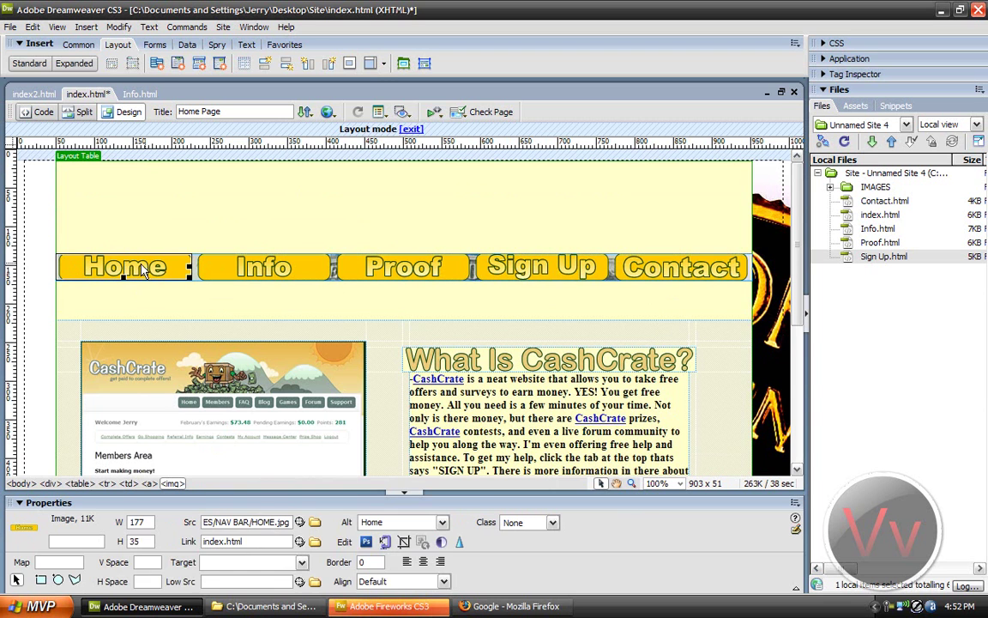
{"action": "left_click_drag", "start_coordinate": [134, 307], "coordinate": [135, 309]}
{"action": "left_click", "coordinate": [223, 301]}
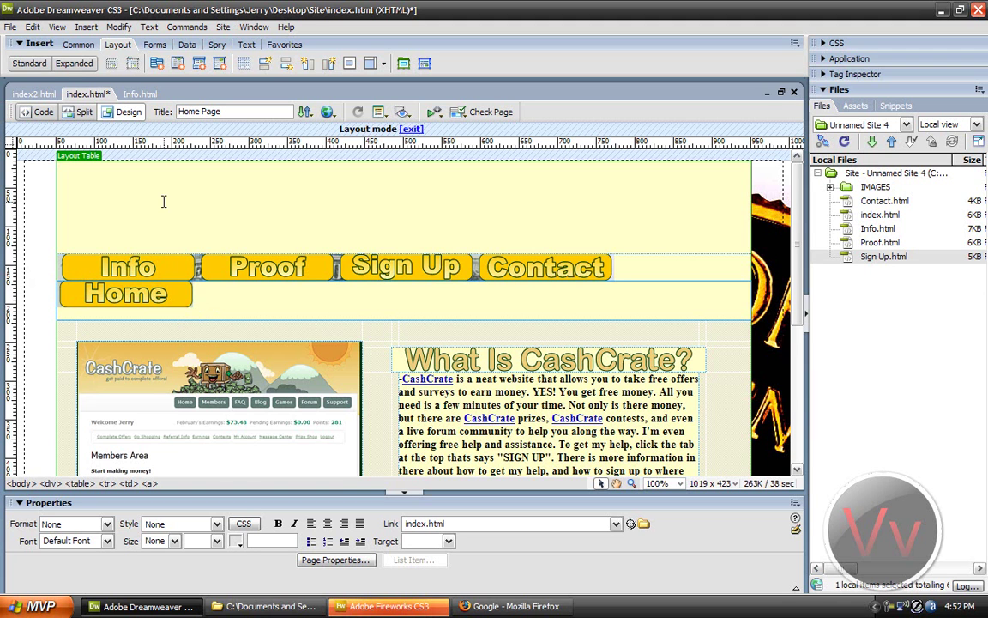
{"action": "left_click_drag", "start_coordinate": [133, 299], "coordinate": [58, 249]}
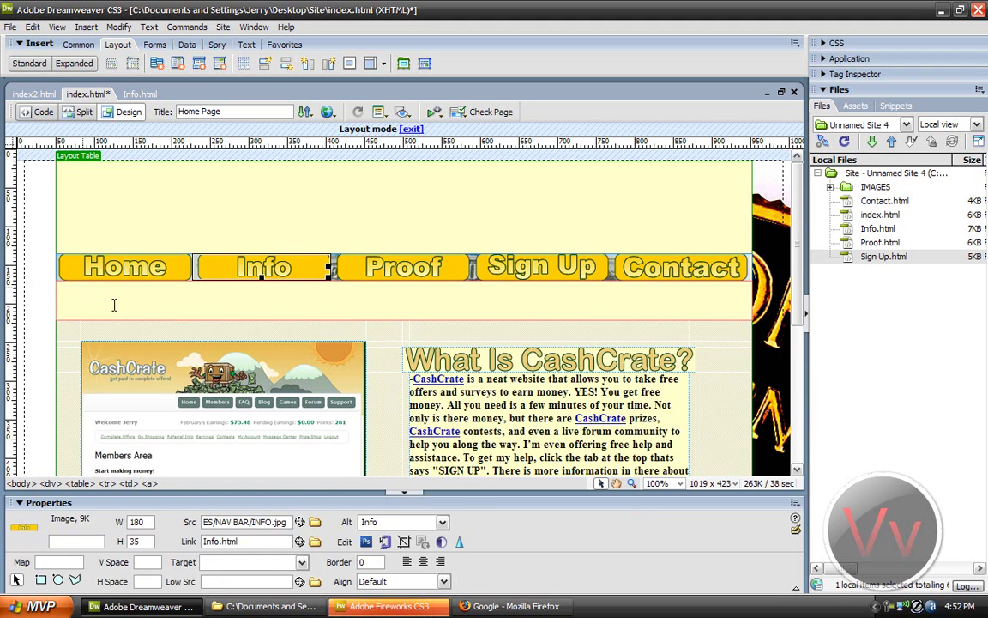
Step: Check the empty cell, Info button and table width, then start a new Fireworks document
{"action": "left_click", "coordinate": [206, 297]}
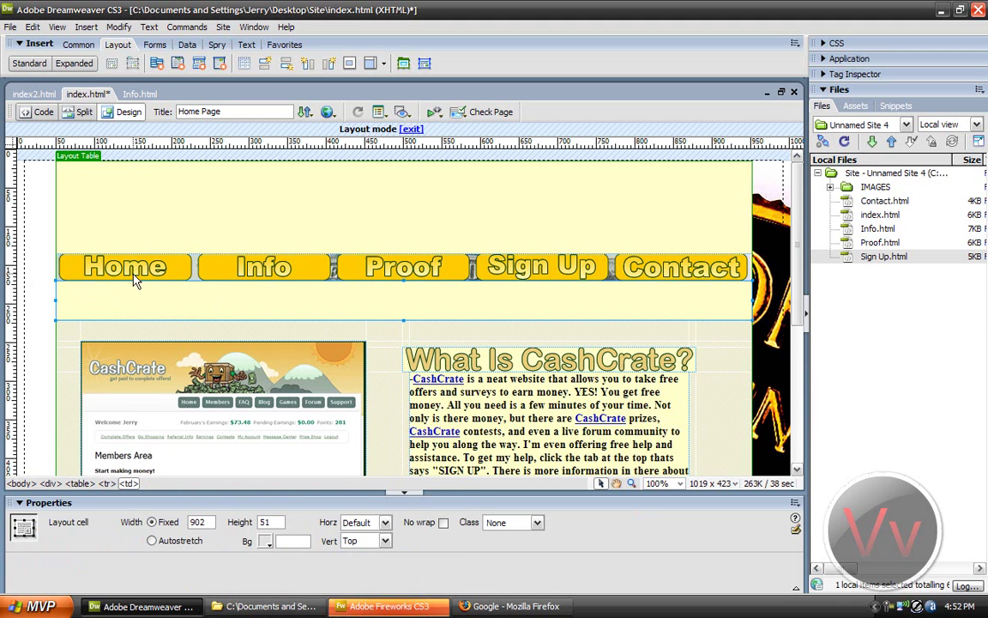
{"action": "left_click", "coordinate": [227, 268]}
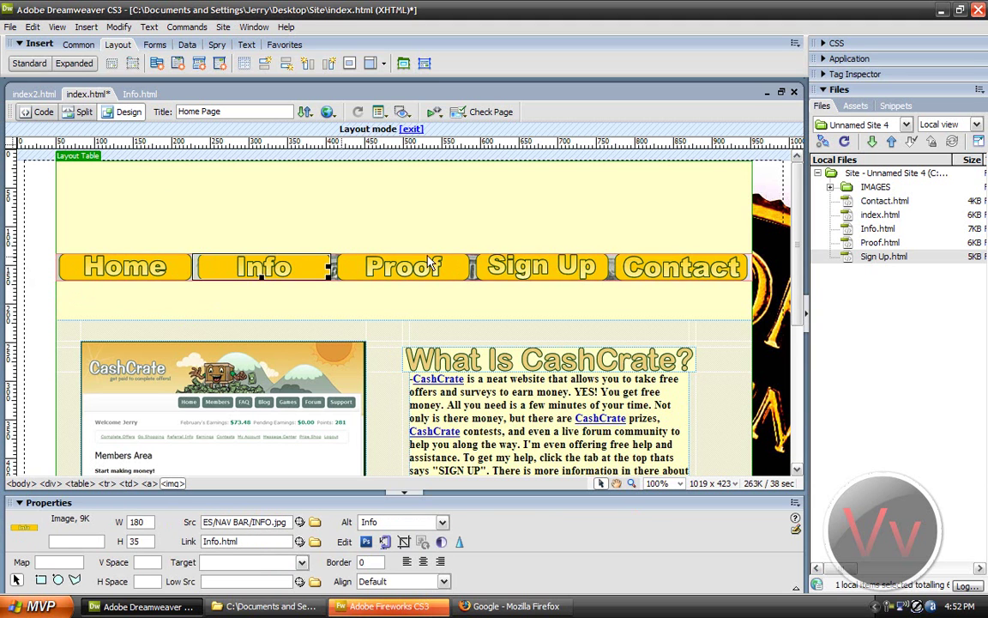
{"action": "left_click", "coordinate": [763, 268]}
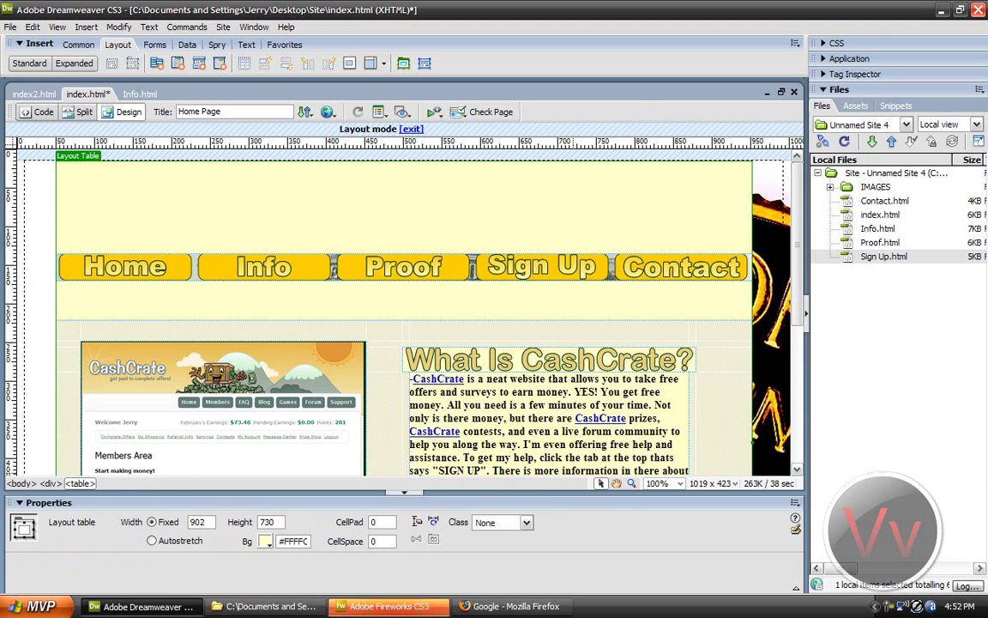
{"action": "left_click", "coordinate": [429, 605]}
{"action": "left_click", "coordinate": [495, 194]}
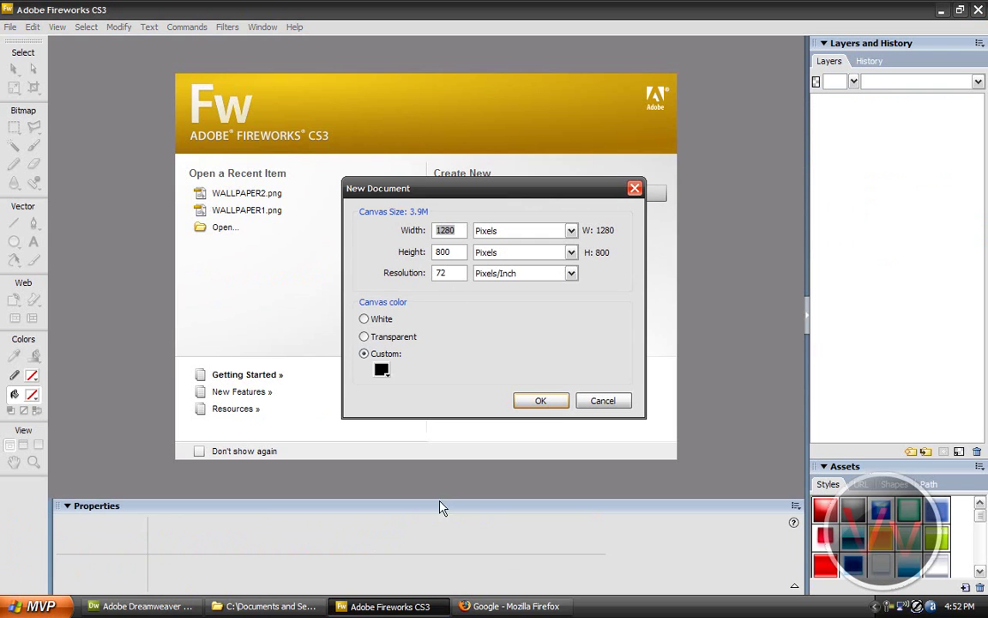
Step: Read the top cell's size in Dreamweaver, then create a 902 × 120 px black canvas in Fireworks
{"action": "key", "text": "alt+Tab"}
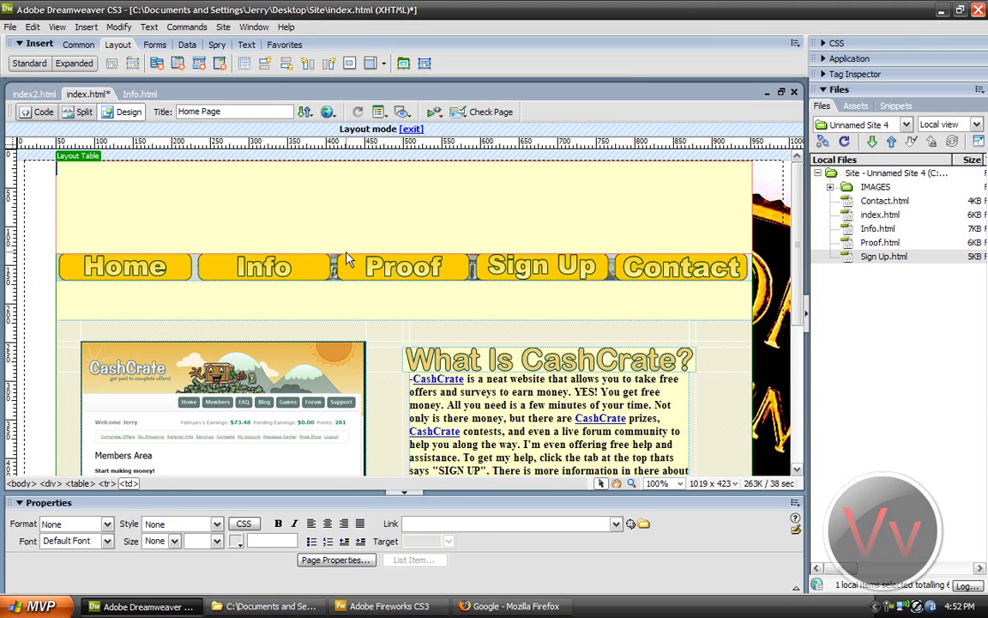
{"action": "left_click", "coordinate": [345, 251]}
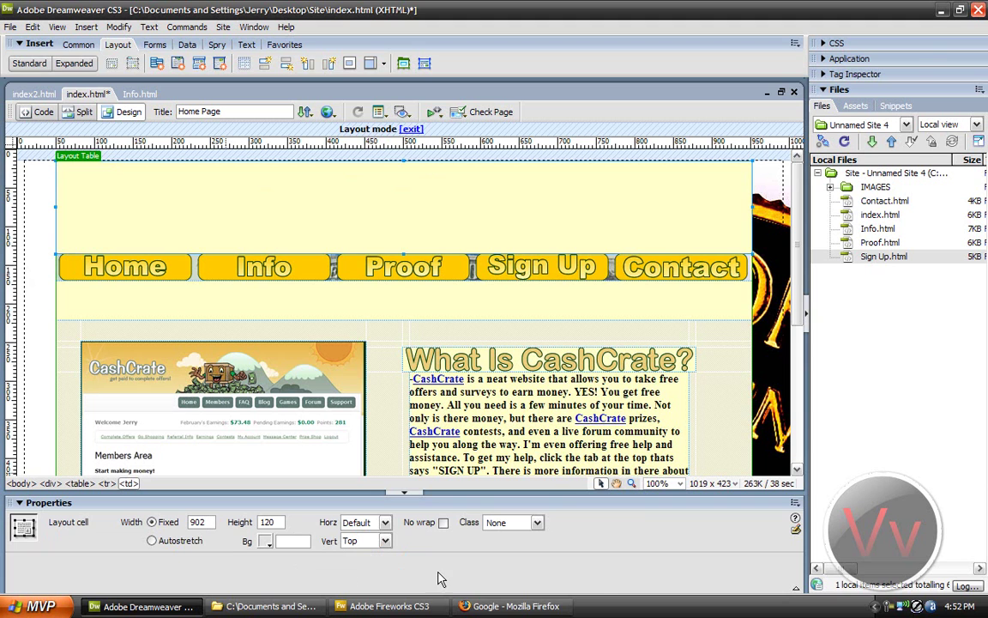
{"action": "left_click", "coordinate": [510, 606]}
{"action": "left_click", "coordinate": [390, 605]}
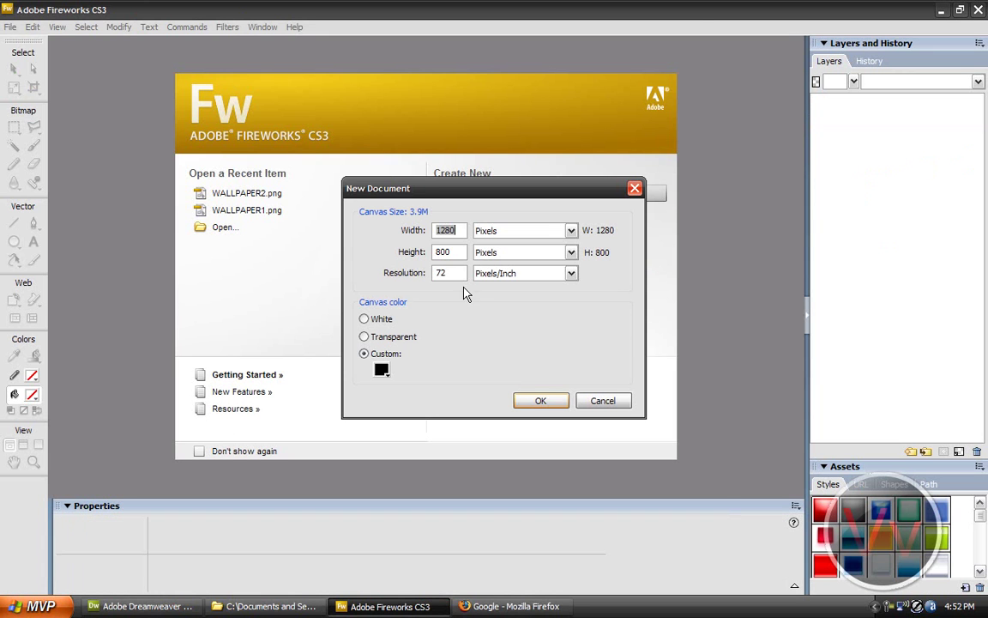
{"action": "type", "text": "102"}
{"action": "key", "text": "BackSpace"}
{"action": "key", "text": "BackSpace"}
{"action": "type", "text": "902"}
{"action": "key", "text": "Tab"}
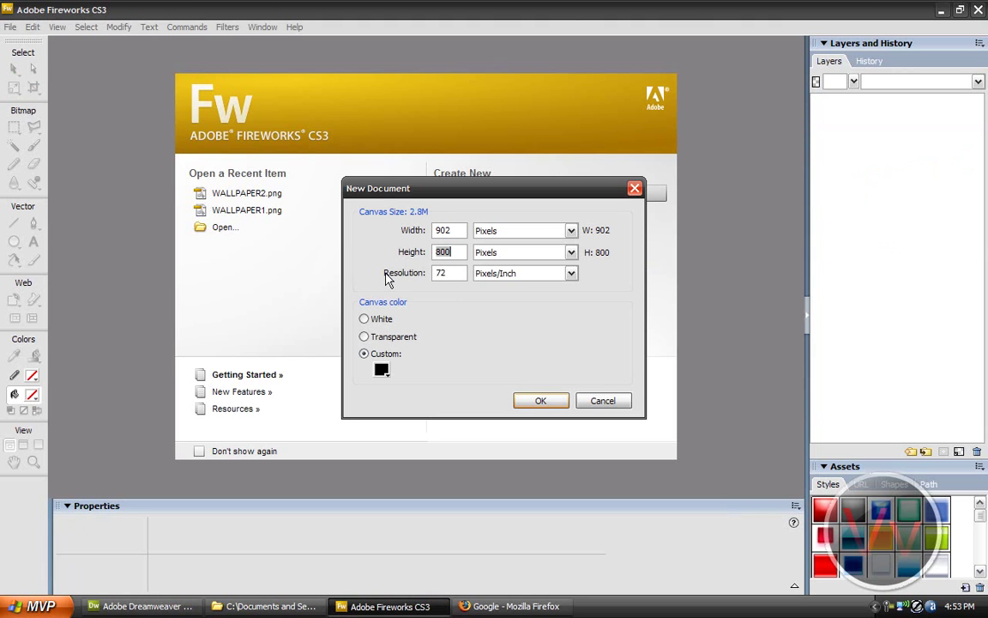
{"action": "type", "text": "120"}
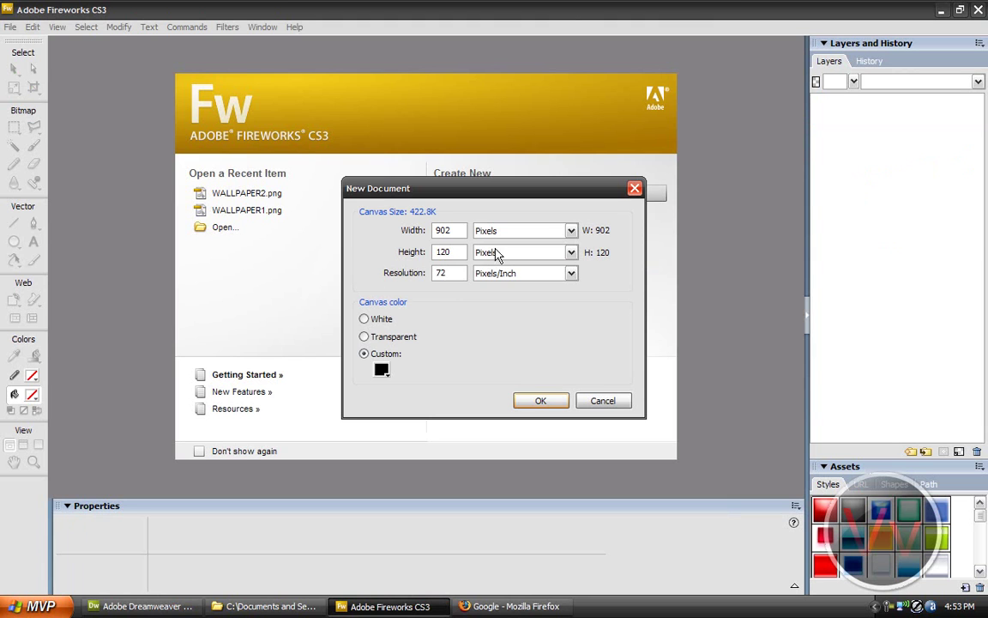
{"action": "left_click", "coordinate": [540, 409]}
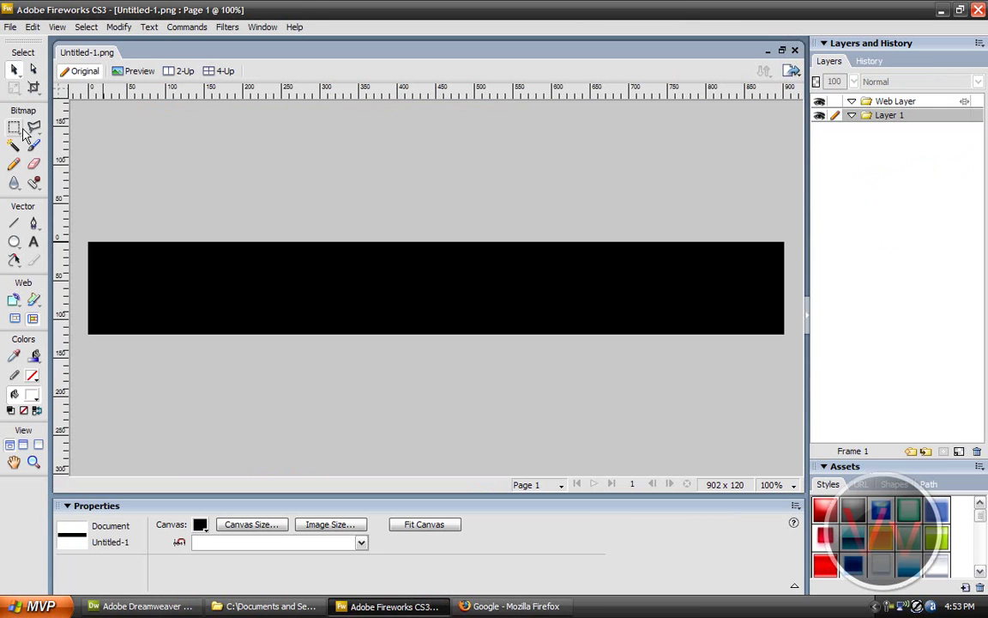
Step: Brush white scribbles across the black banner and save it as Top Banner.png in Desktop > Site > IMAGES
{"action": "left_click", "coordinate": [34, 146]}
{"action": "mouse_move", "coordinate": [168, 262]}
{"action": "left_mouse_down"}
{"action": "mouse_move", "coordinate": [166, 347]}
{"action": "mouse_move", "coordinate": [214, 305]}
{"action": "mouse_move", "coordinate": [703, 258]}
{"action": "mouse_move", "coordinate": [161, 415]}
{"action": "mouse_move", "coordinate": [128, 258]}
{"action": "mouse_move", "coordinate": [619, 196]}
{"action": "mouse_move", "coordinate": [717, 286]}
{"action": "left_mouse_up"}
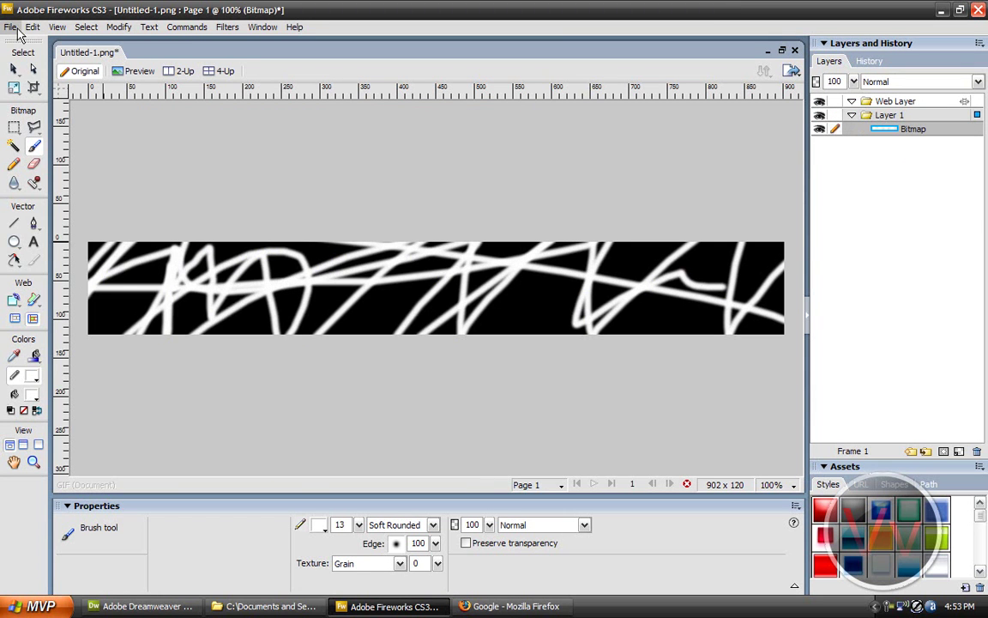
{"action": "left_click", "coordinate": [9, 27]}
{"action": "left_click", "coordinate": [64, 169]}
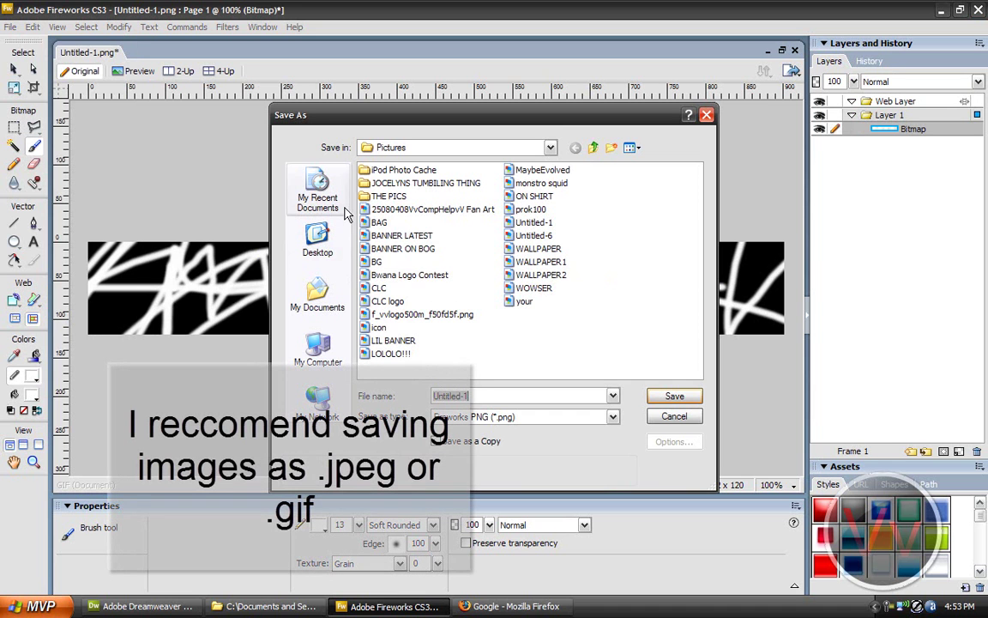
{"action": "left_click", "coordinate": [320, 243]}
{"action": "double_click", "coordinate": [379, 222]}
{"action": "double_click", "coordinate": [381, 172]}
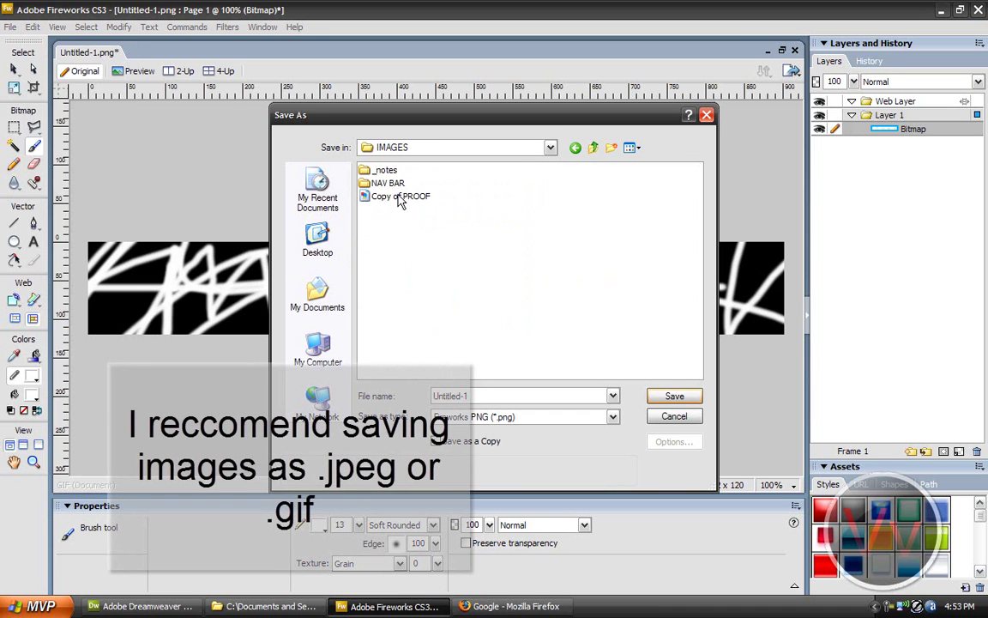
{"action": "double_click", "coordinate": [506, 395]}
{"action": "type", "text": "Top Banner"}
{"action": "key", "text": "Return"}
{"action": "left_click", "coordinate": [142, 605]}
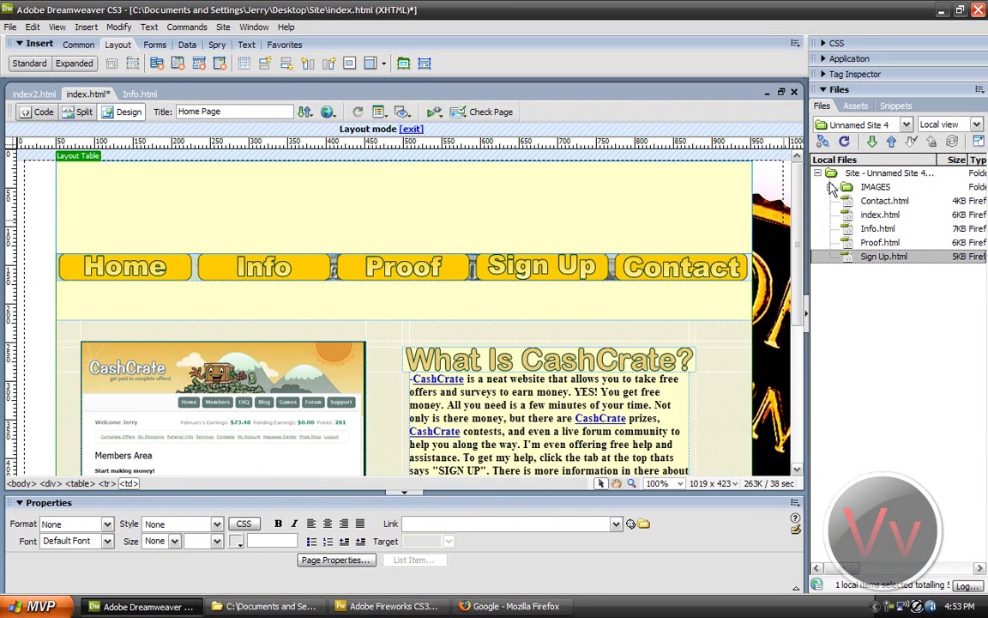
Step: Drag Top Banner.png from the IMAGES folder into the top cell with alt text 'Top Banner'
{"action": "left_click", "coordinate": [830, 187]}
{"action": "left_click_drag", "start_coordinate": [892, 454], "coordinate": [422, 169]}
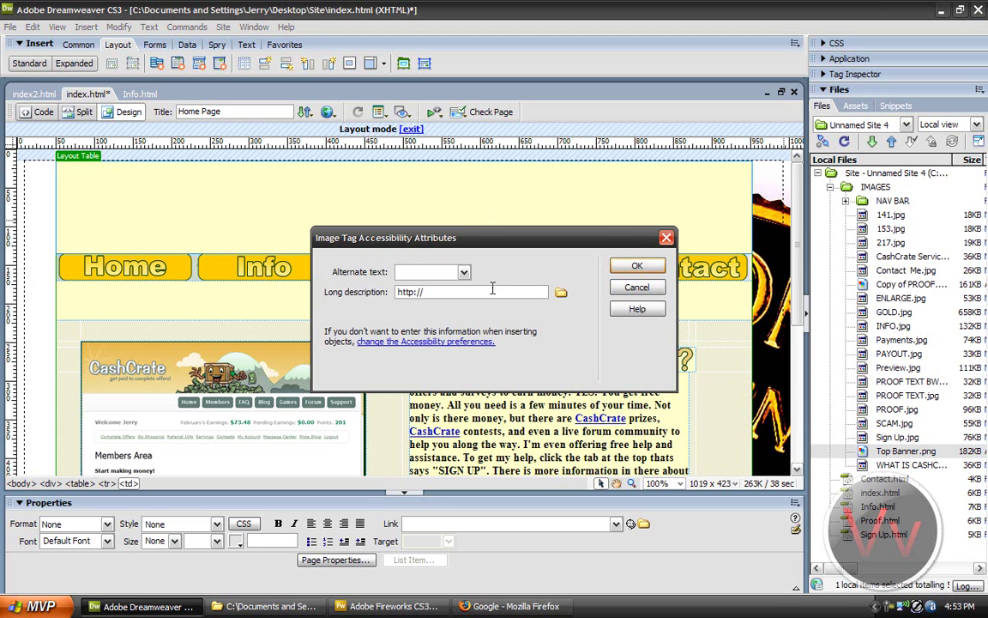
{"action": "type", "text": "Top Banner"}
{"action": "key", "text": "Return"}
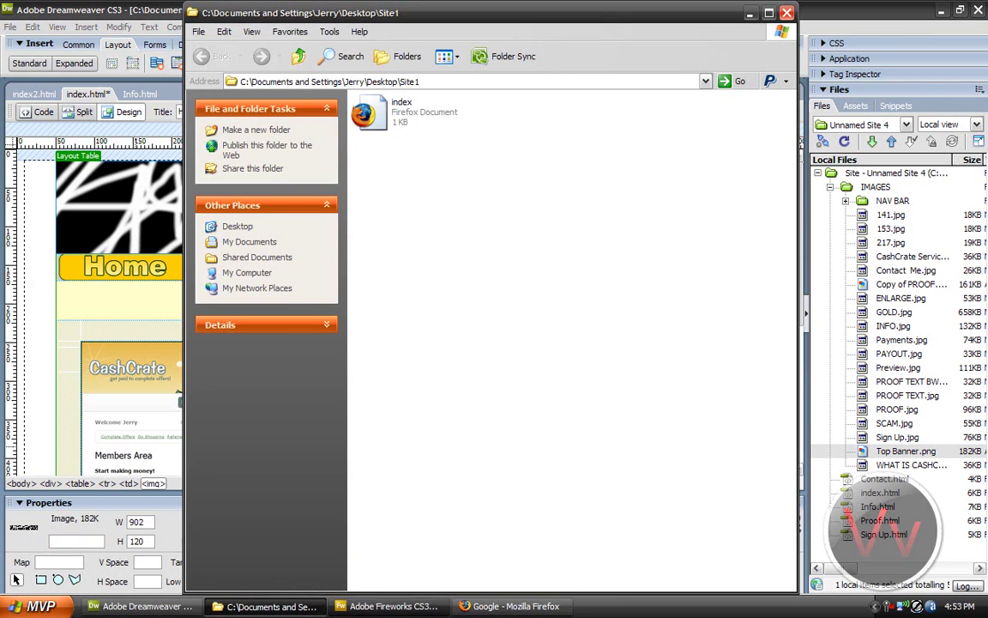
{"action": "left_click", "coordinate": [390, 606]}
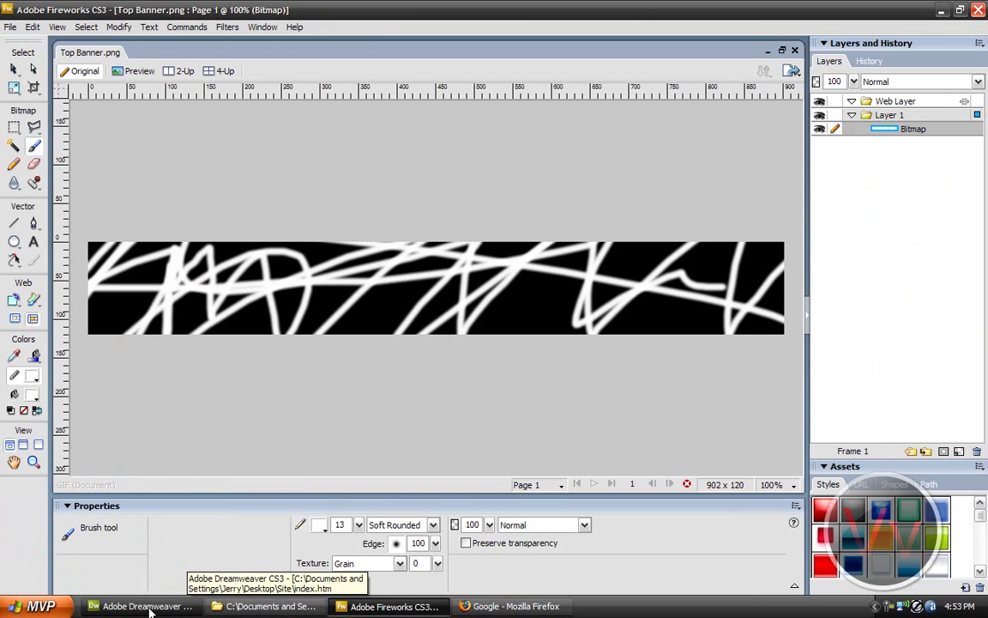
Step: Open the banner in Fireworks and export its marked left half as a GIF with Export Area
{"action": "left_click", "coordinate": [176, 607]}
{"action": "left_click", "coordinate": [367, 541]}
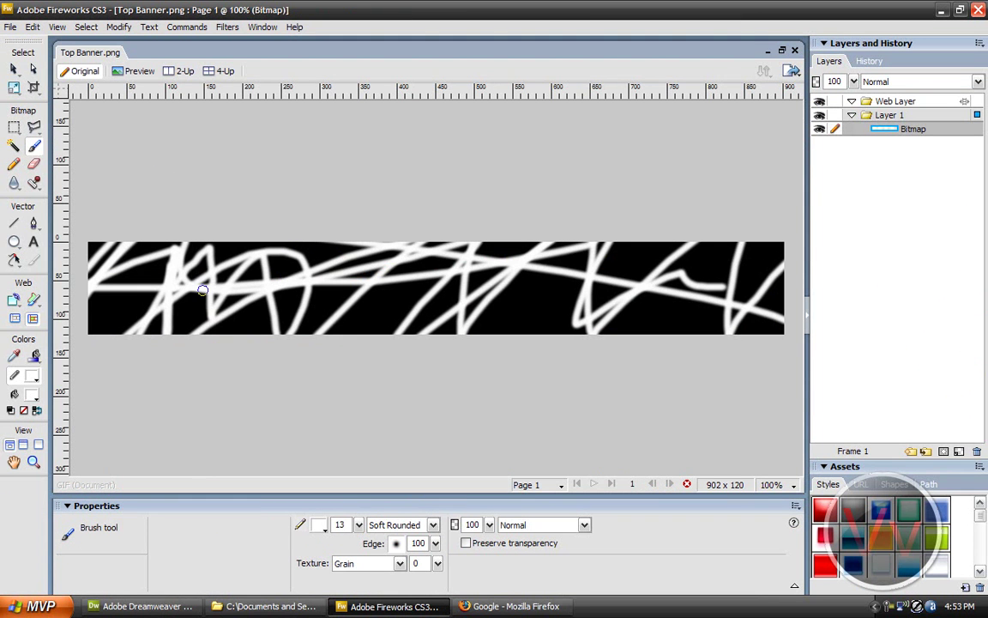
{"action": "left_click", "coordinate": [36, 88]}
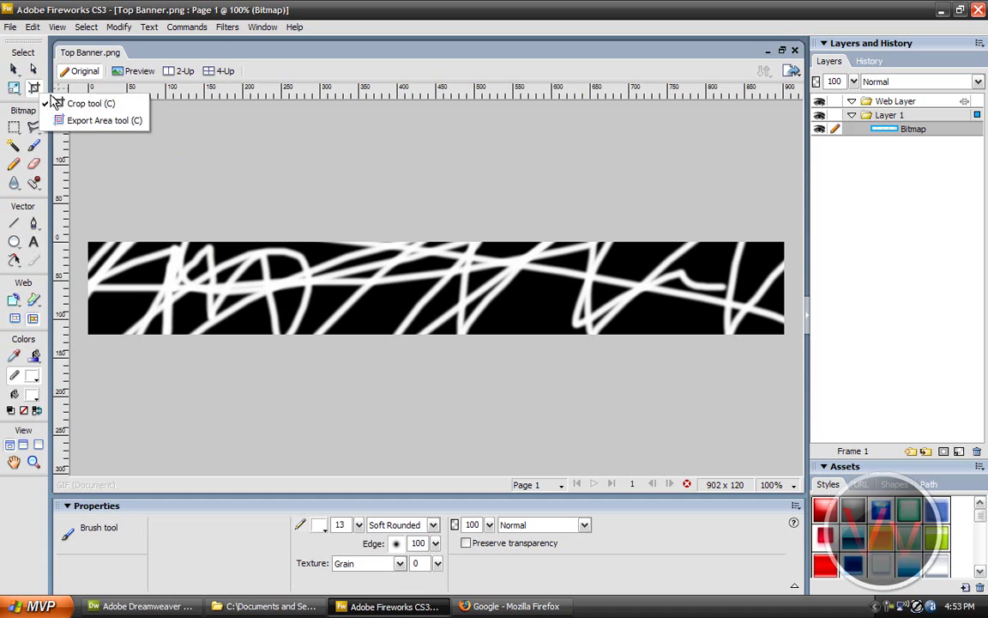
{"action": "left_click", "coordinate": [94, 120]}
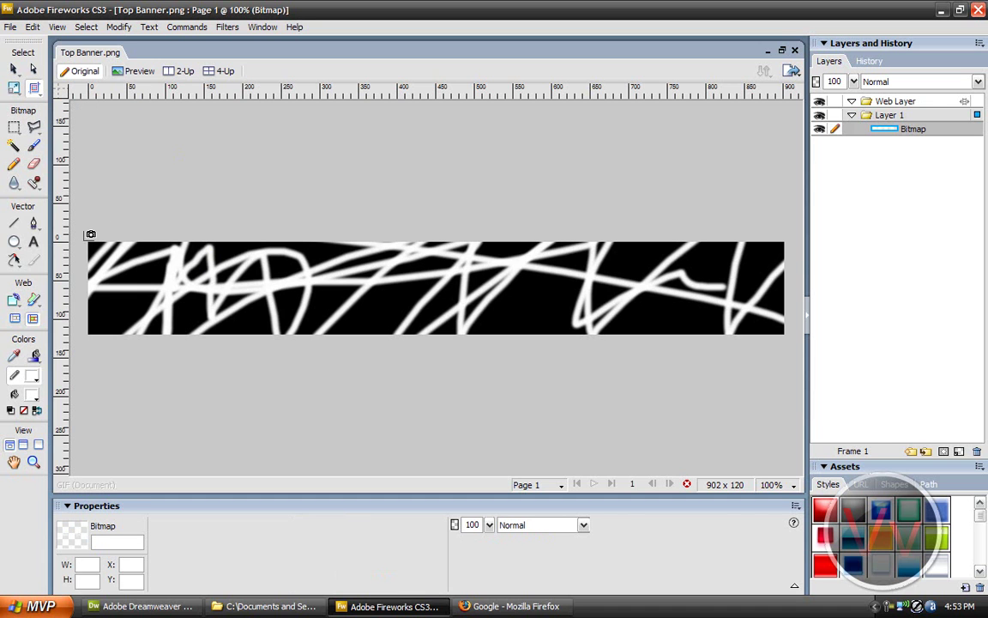
{"action": "left_click_drag", "start_coordinate": [87, 242], "coordinate": [452, 335]}
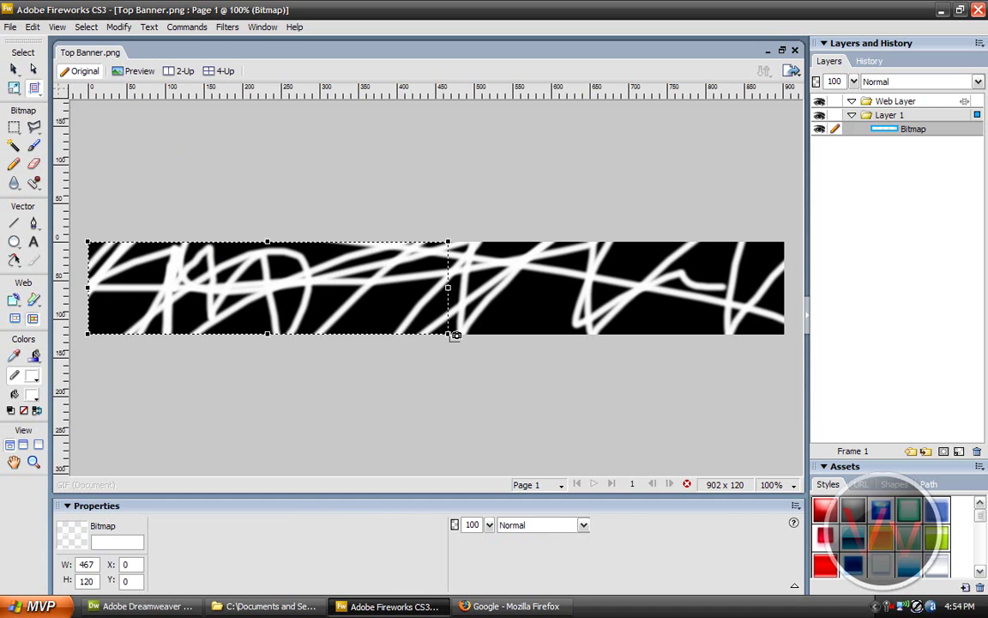
{"action": "right_click", "coordinate": [288, 296]}
{"action": "left_click", "coordinate": [309, 300]}
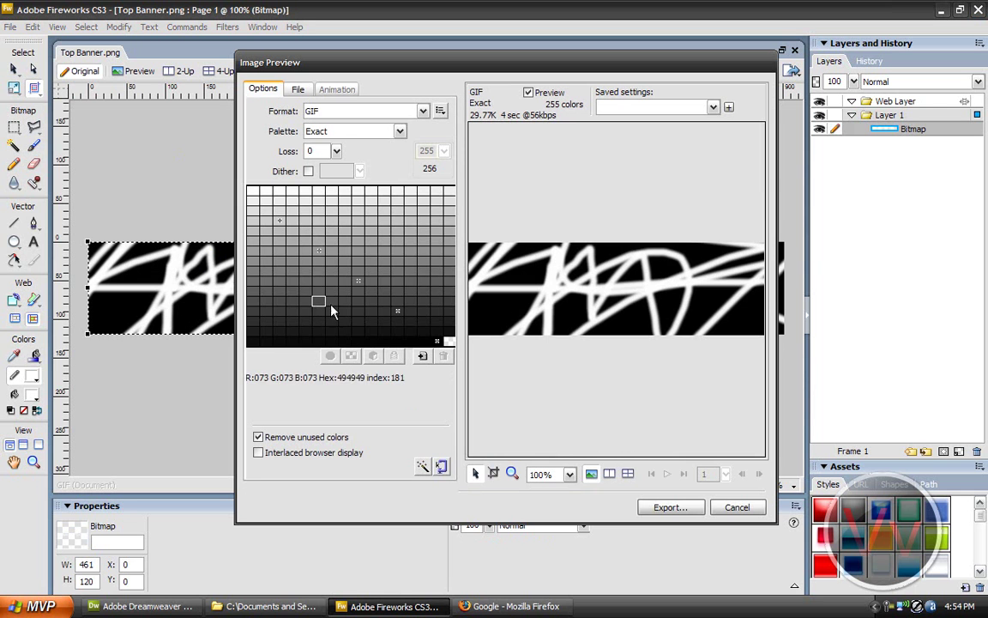
{"action": "left_click", "coordinate": [671, 507]}
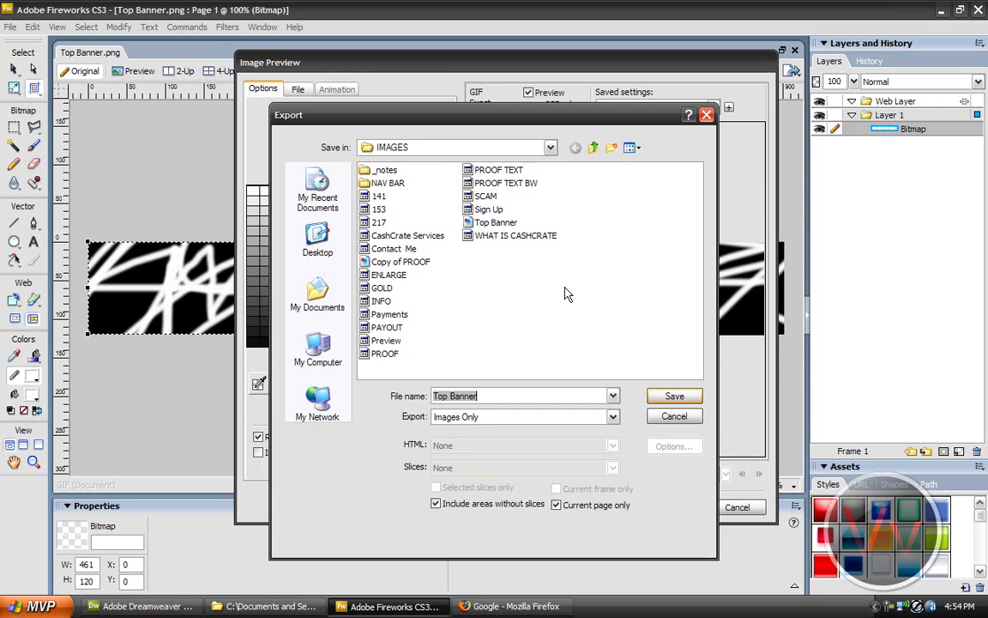
{"action": "type", "text": "PEICE"}
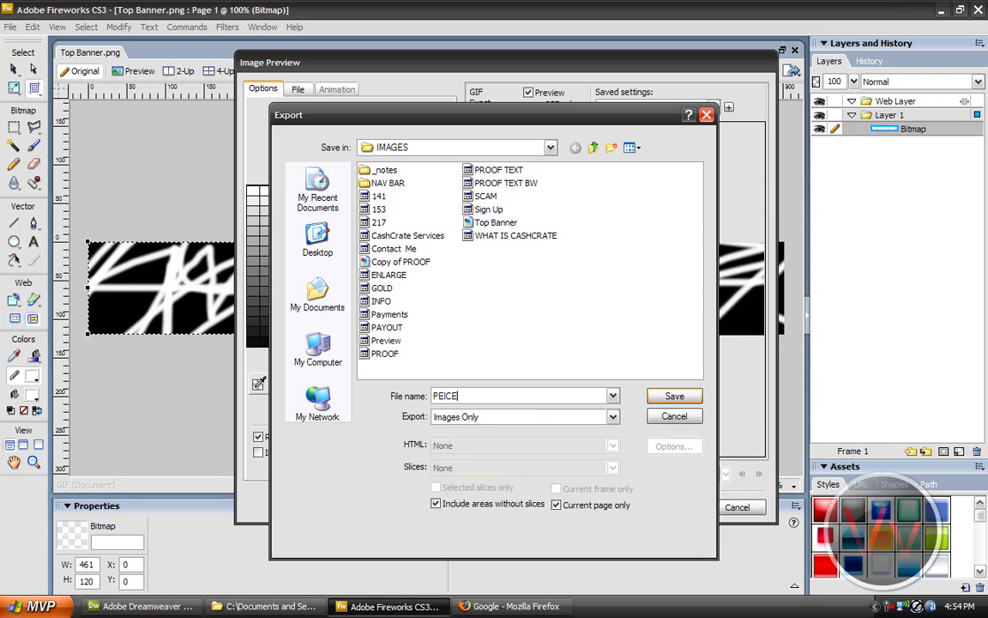
{"action": "key", "text": "Return"}
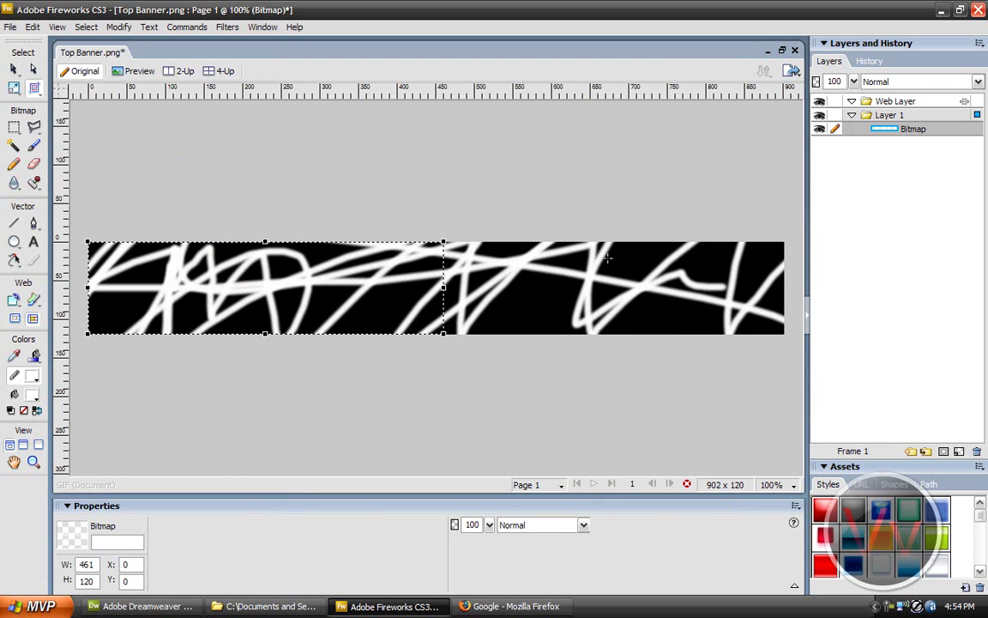
Step: Export the banner's right 470 × 120 section as a second GIF in the IMAGES folder
{"action": "left_click_drag", "start_coordinate": [444, 238], "coordinate": [806, 277]}
{"action": "right_click", "coordinate": [711, 279]}
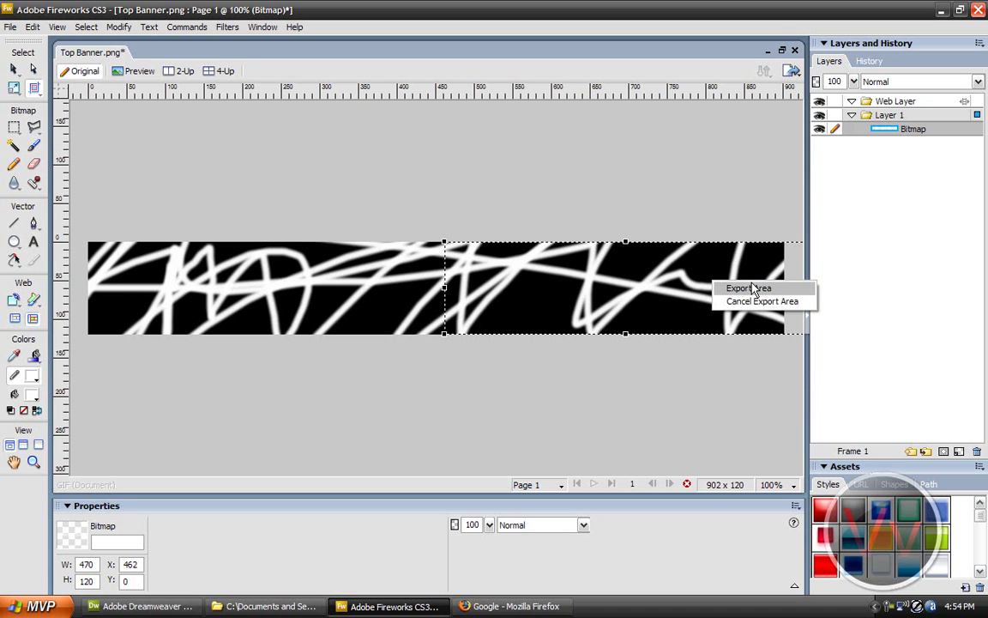
{"action": "left_click", "coordinate": [750, 283]}
{"action": "left_click", "coordinate": [669, 507]}
{"action": "type", "text": "PI"}
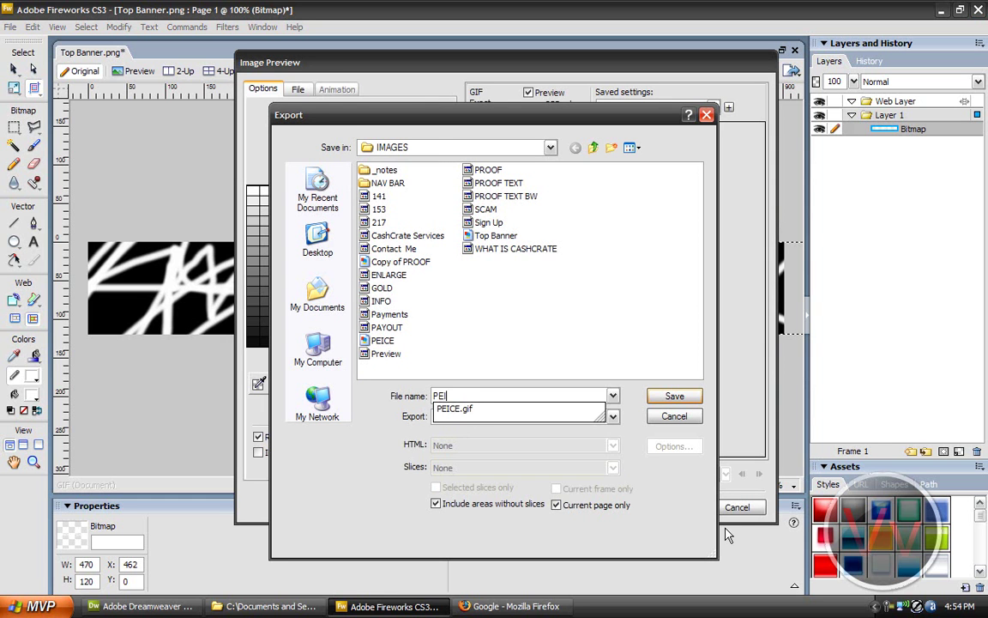
{"action": "key", "text": "Return"}
{"action": "left_click", "coordinate": [141, 606]}
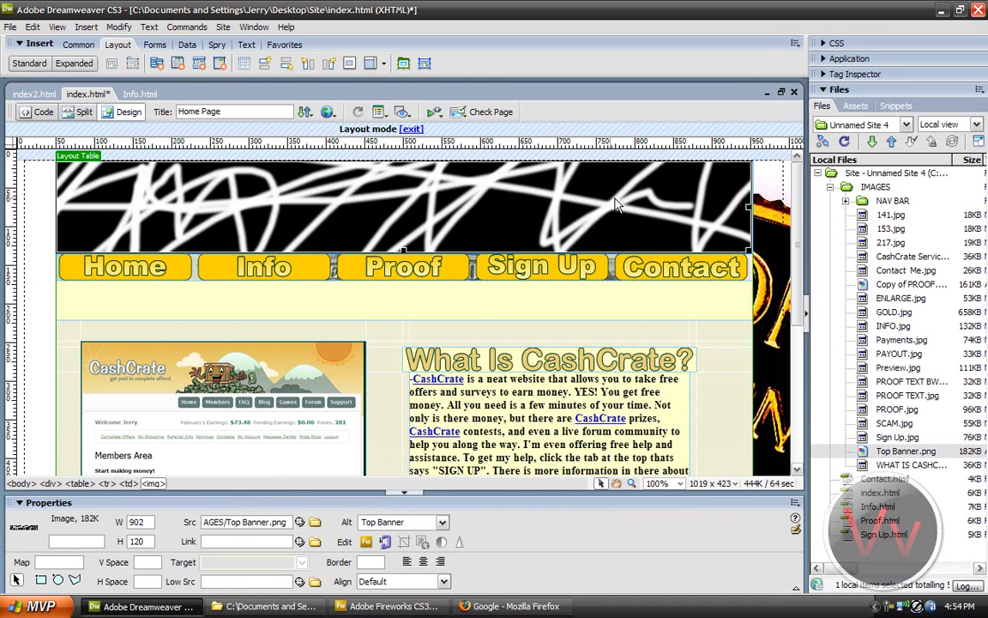
Step: Replace Top Banner.png with PEICE.gif and PIECE 2.gif placed side by side in the top cell
{"action": "key", "text": "Delete"}
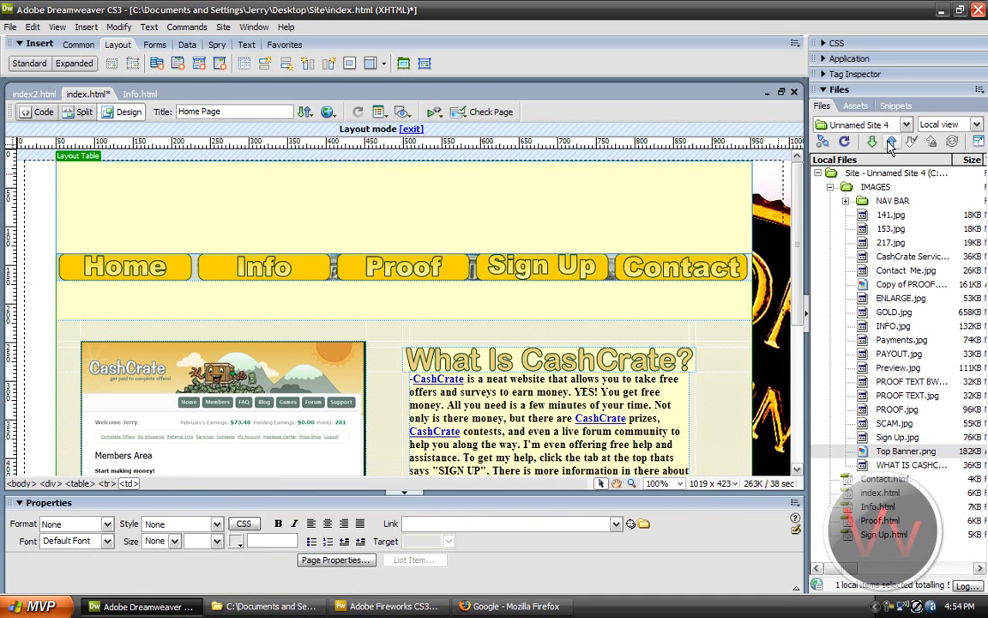
{"action": "left_click", "coordinate": [844, 142]}
{"action": "left_click_drag", "start_coordinate": [892, 367], "coordinate": [433, 223]}
{"action": "type", "text": "DFGDF"}
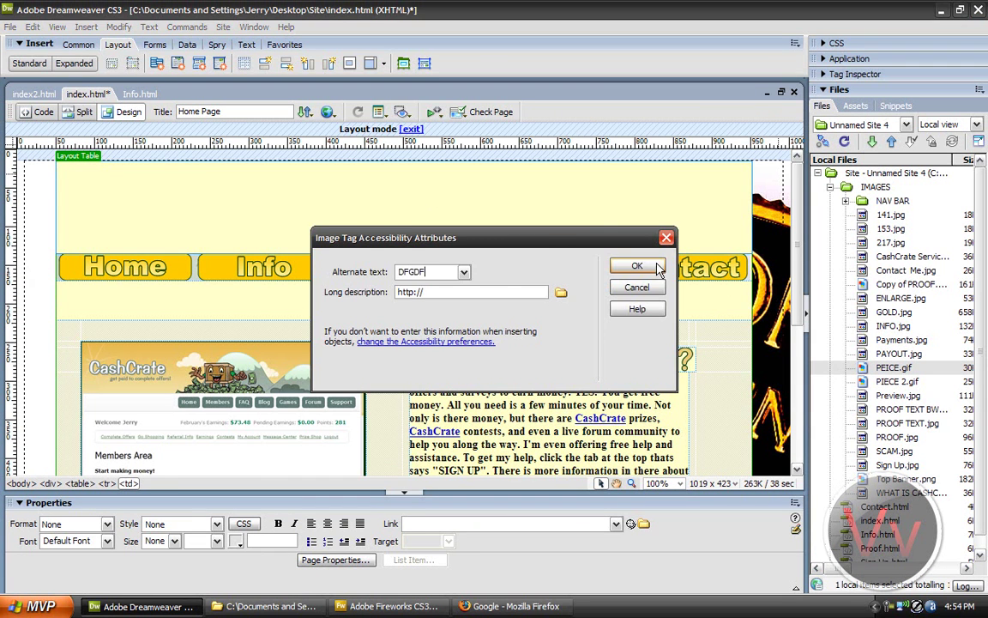
{"action": "key", "text": "Return"}
{"action": "left_click_drag", "start_coordinate": [892, 381], "coordinate": [598, 208]}
{"action": "type", "text": "DGFDFG"}
{"action": "left_click", "coordinate": [638, 266]}
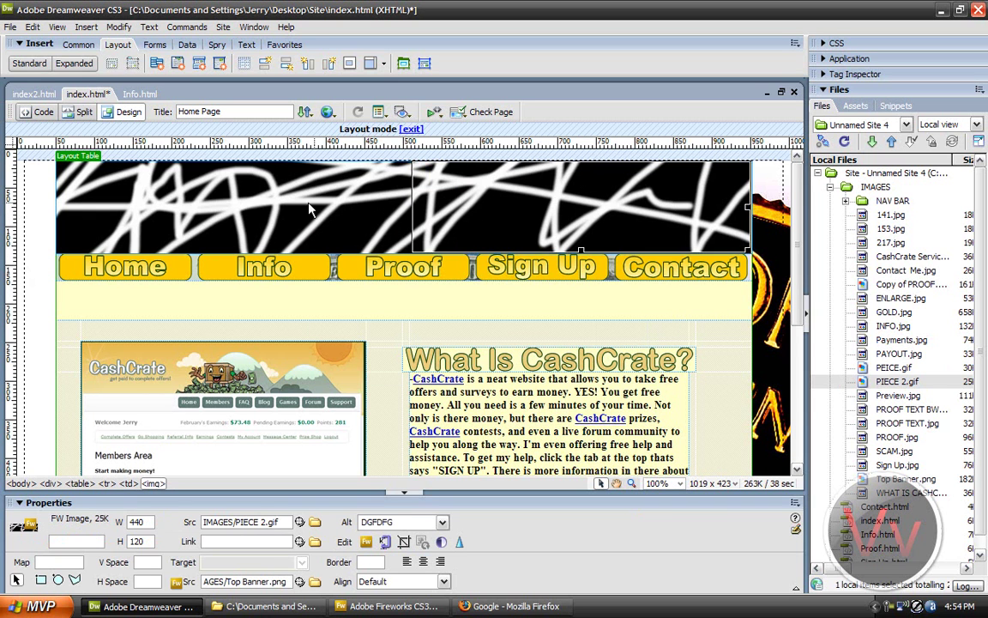
Step: Inspect the Info button and both banner images, glancing at Fireworks in between
{"action": "left_click", "coordinate": [291, 264]}
{"action": "left_click", "coordinate": [298, 215]}
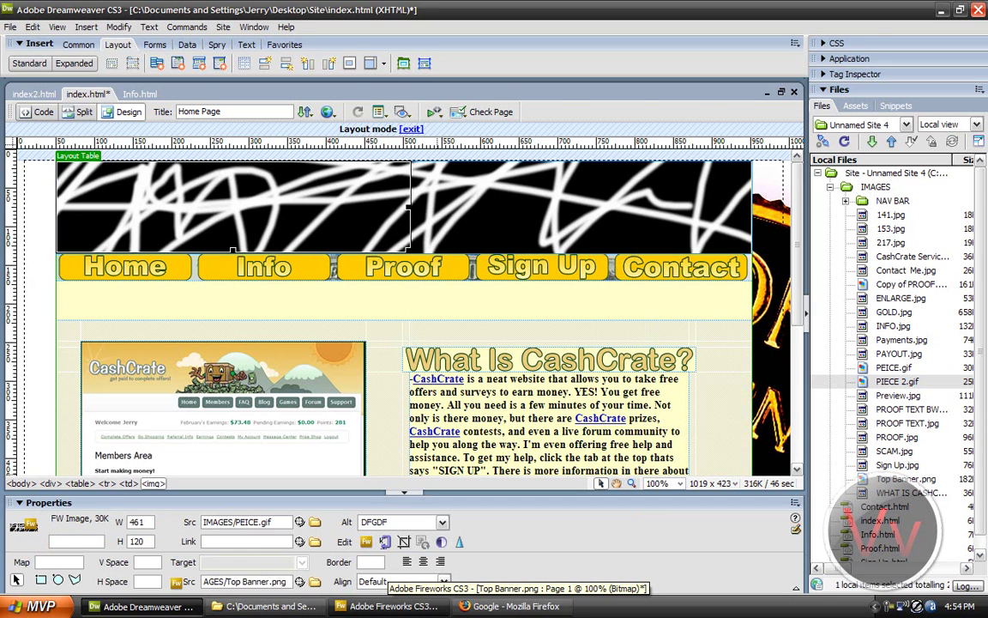
{"action": "left_click", "coordinate": [386, 606]}
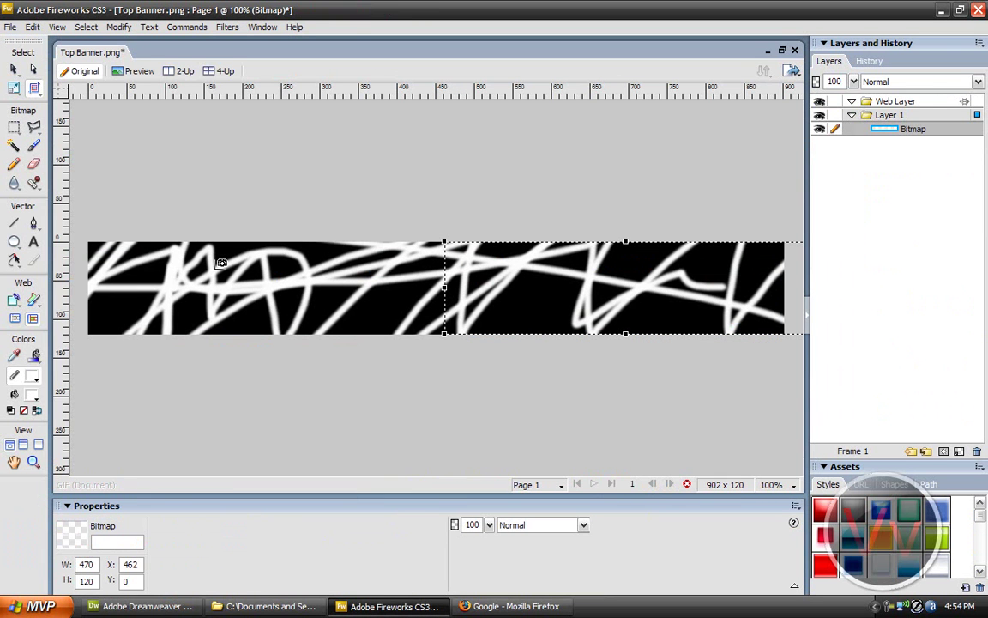
{"action": "left_click", "coordinate": [142, 606]}
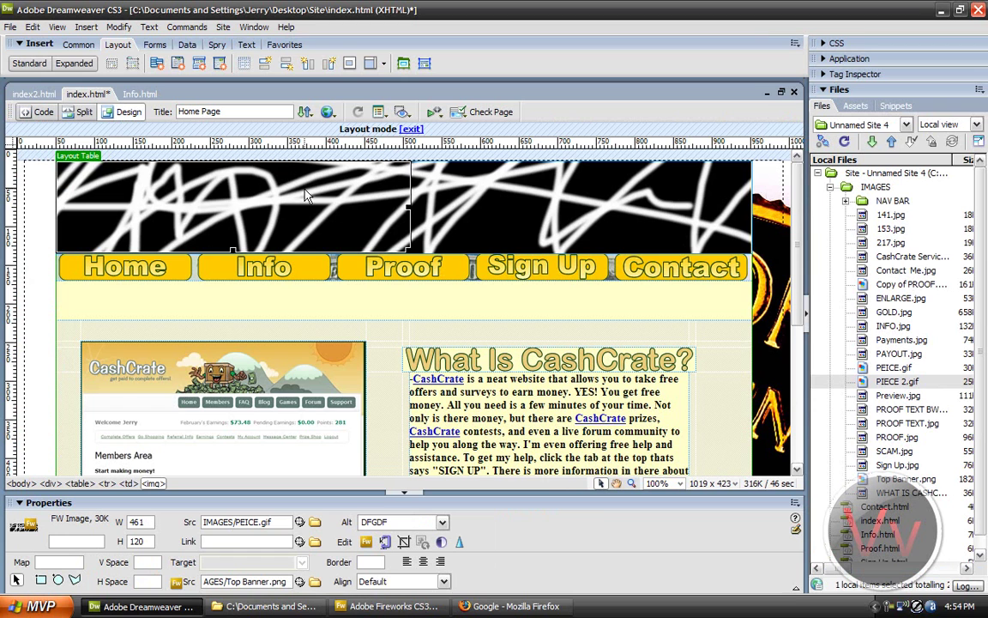
{"action": "left_click", "coordinate": [583, 191]}
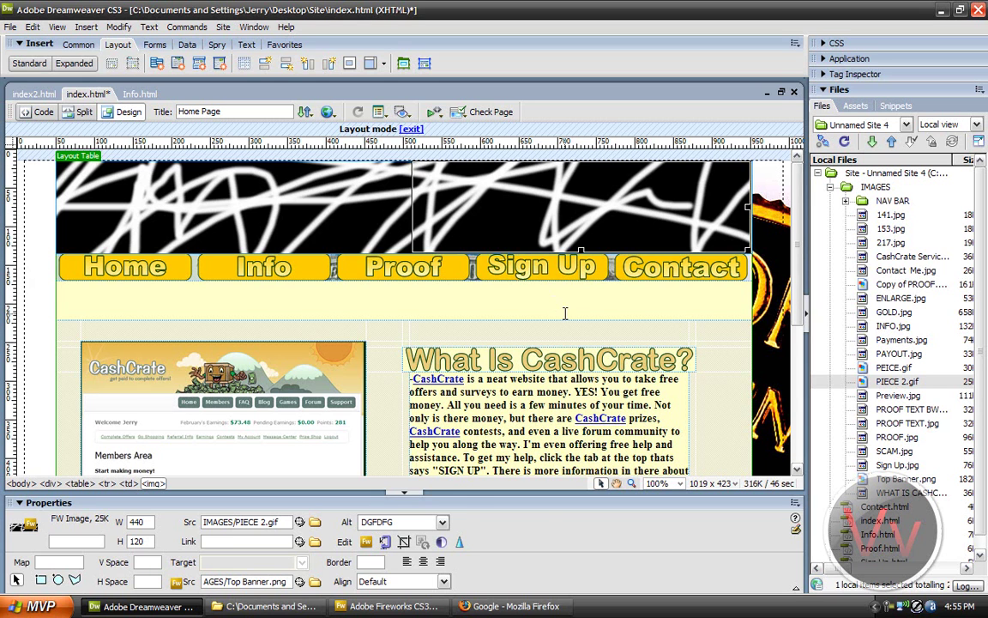
Step: Draw a new 306 × 56 layout cell below the scam heading
{"action": "left_click", "coordinate": [516, 287]}
{"action": "left_click", "coordinate": [516, 288]}
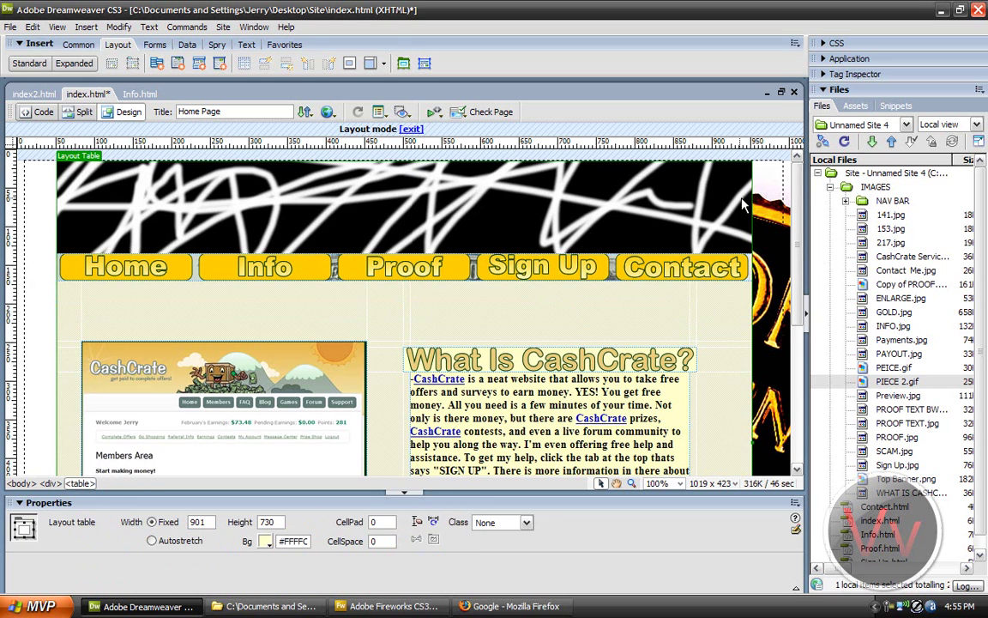
{"action": "scroll", "coordinate": [721, 258], "scroll_direction": "down", "scroll_amount": 5}
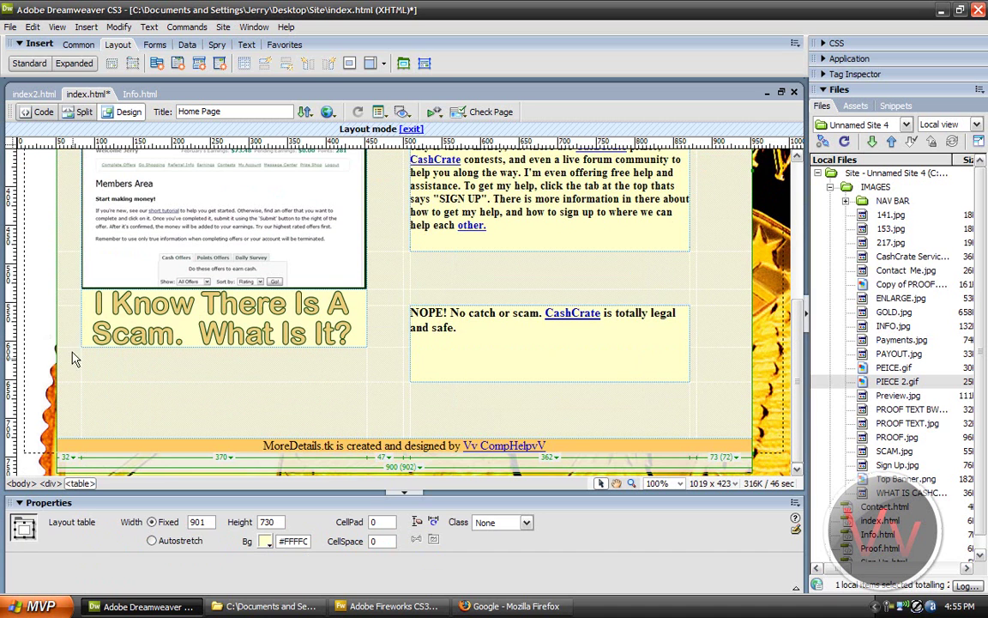
{"action": "left_click", "coordinate": [424, 63]}
{"action": "mouse_move", "coordinate": [136, 381]}
{"action": "left_mouse_down"}
{"action": "mouse_move", "coordinate": [225, 410]}
{"action": "mouse_move", "coordinate": [339, 425]}
{"action": "left_mouse_up"}
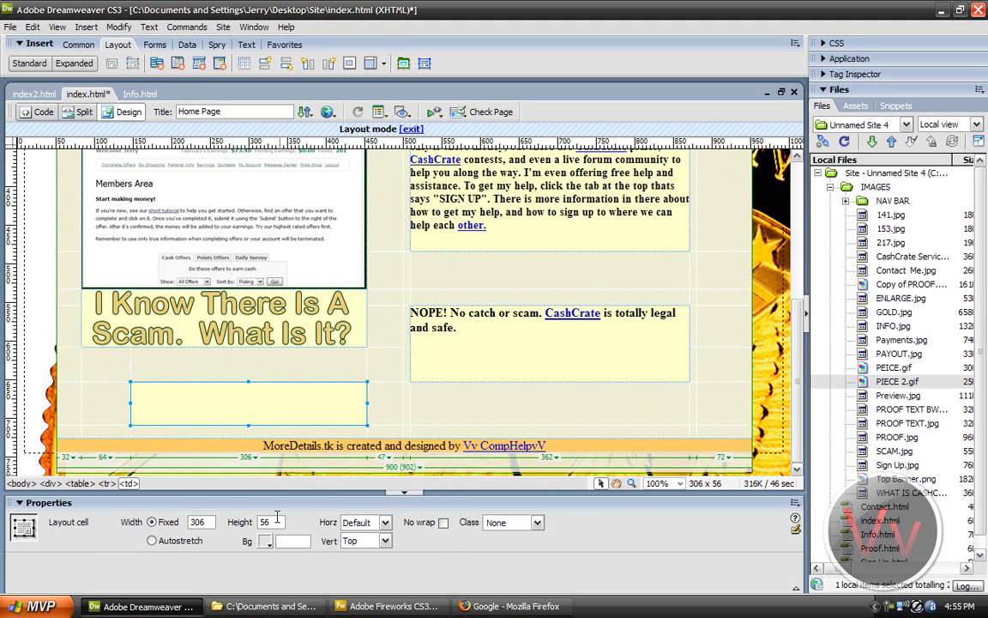
Step: Type test text in the new cell and delete it, leaving the cell empty
{"action": "left_click", "coordinate": [348, 410]}
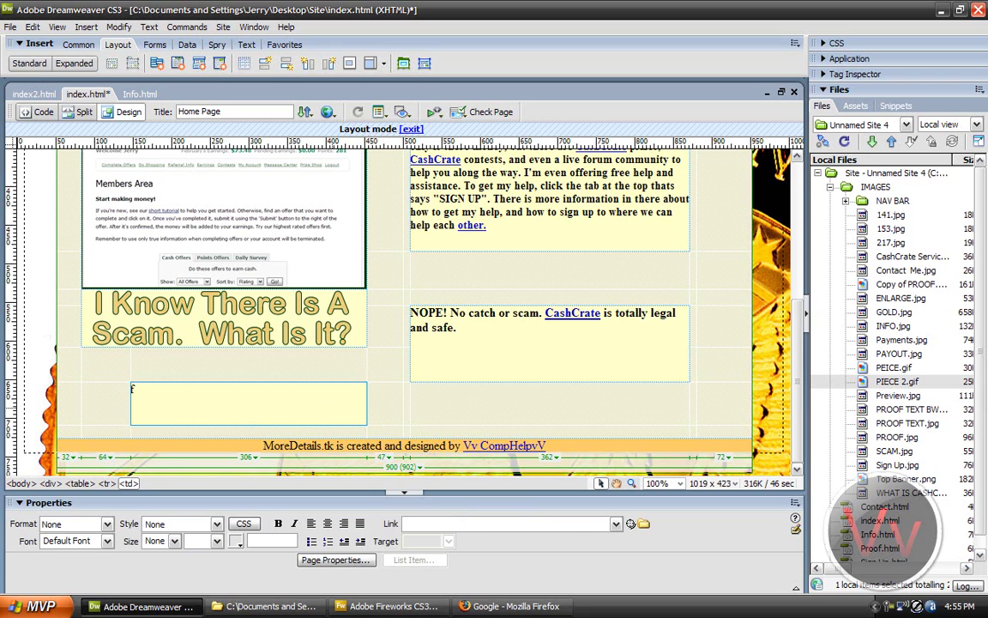
{"action": "left_click_drag", "start_coordinate": [331, 404], "coordinate": [94, 395]}
{"action": "key", "text": "Delete"}
Step: Switch to Split view, type and erase stray characters in the code, then reselect the empty cell
{"action": "left_click", "coordinate": [74, 116]}
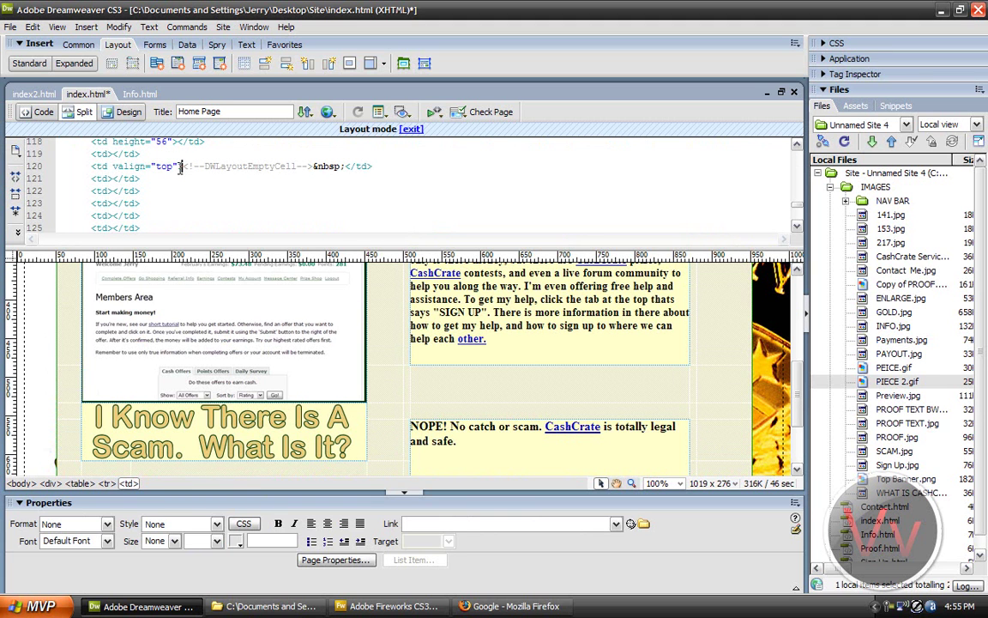
{"action": "scroll", "coordinate": [277, 409], "scroll_direction": "down", "scroll_amount": 3}
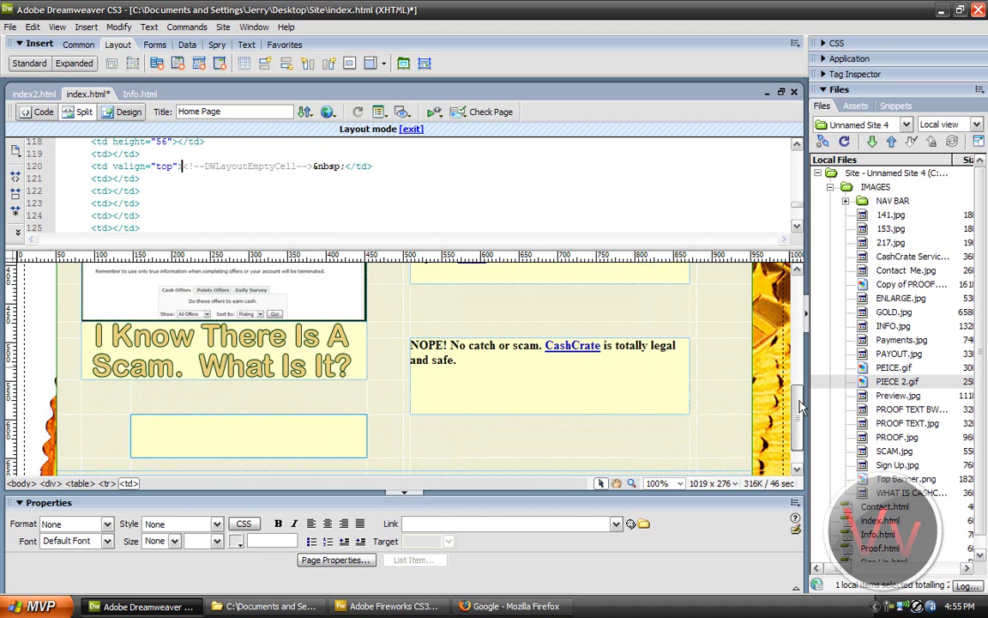
{"action": "left_click", "coordinate": [181, 166]}
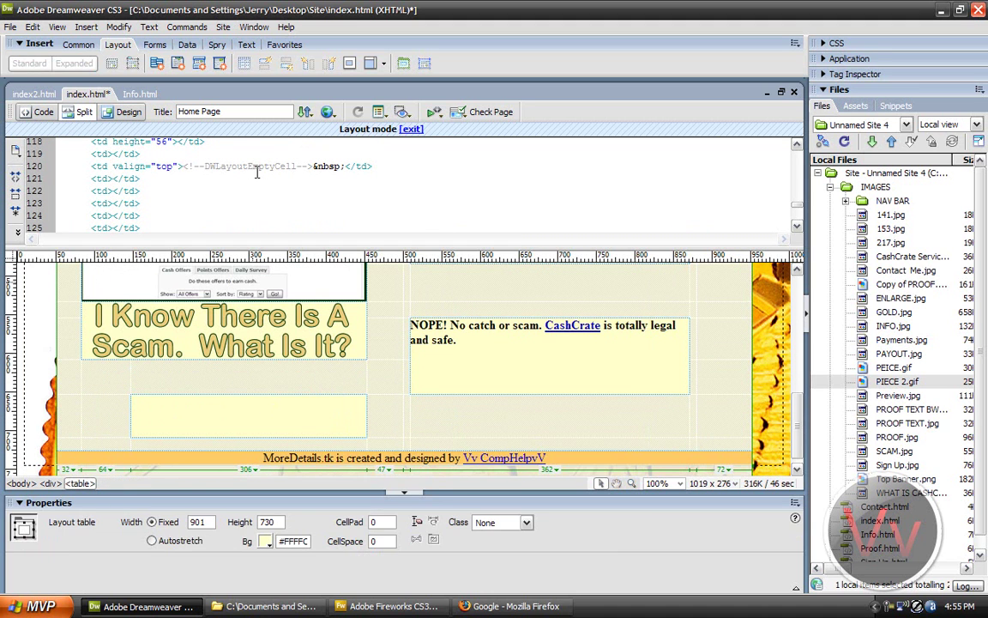
{"action": "type", "text": "sdkjfsdklfjsdklf"}
{"action": "key", "text": "BackSpace"}
{"action": "key", "text": "BackSpace"}
{"action": "key", "text": "BackSpace"}
{"action": "key", "text": "BackSpace"}
{"action": "key", "text": "BackSpace"}
{"action": "key", "text": "BackSpace"}
{"action": "key", "text": "BackSpace"}
{"action": "key", "text": "BackSpace"}
{"action": "key", "text": "BackSpace"}
{"action": "key", "text": "BackSpace"}
{"action": "key", "text": "BackSpace"}
{"action": "key", "text": "BackSpace"}
{"action": "key", "text": "BackSpace"}
{"action": "key", "text": "BackSpace"}
{"action": "key", "text": "BackSpace"}
{"action": "key", "text": "BackSpace"}
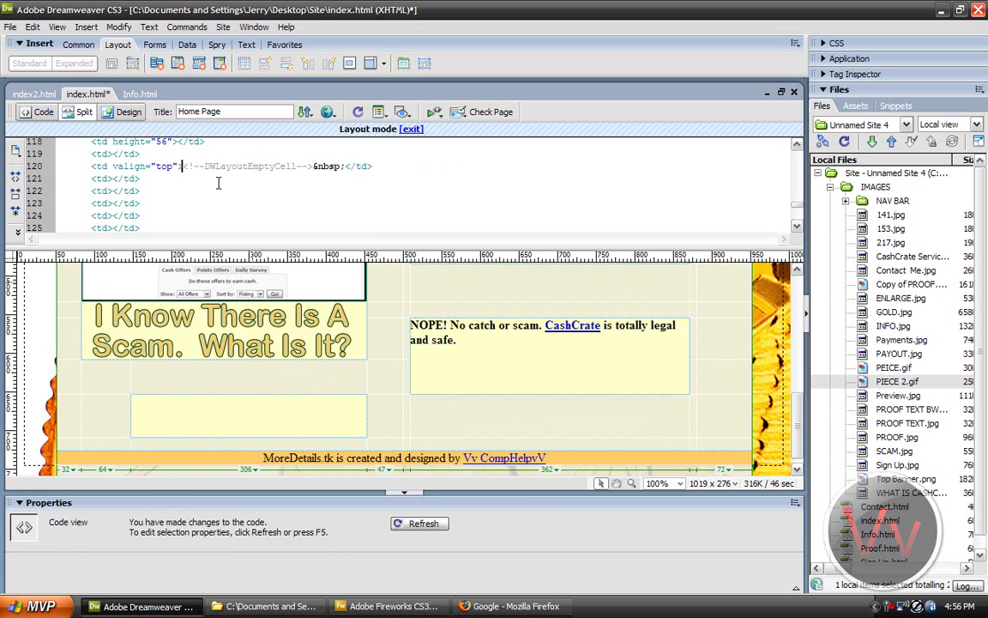
{"action": "left_click", "coordinate": [248, 397]}
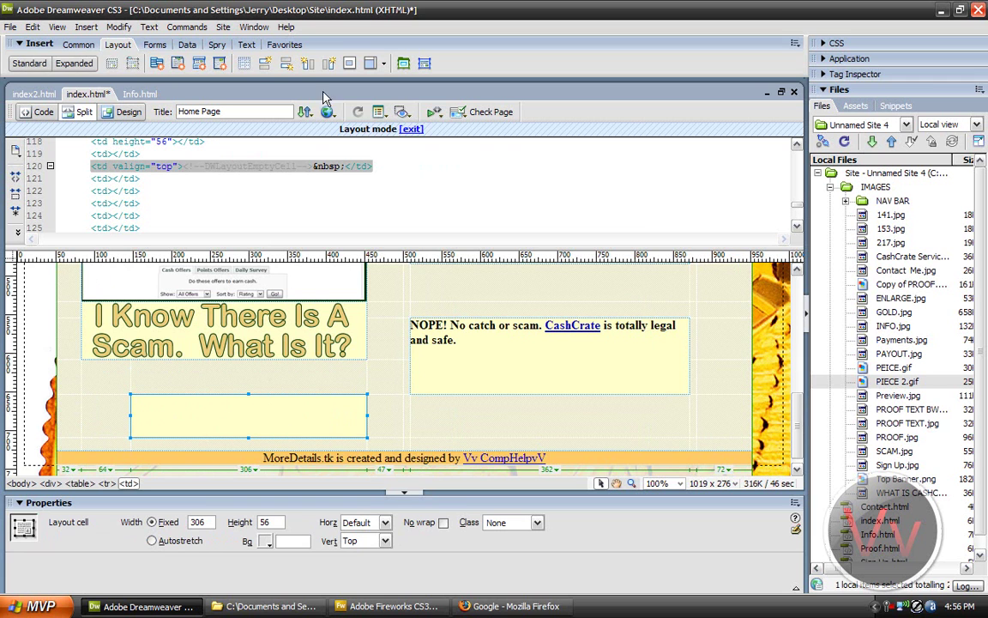
Step: Save index.html and preview it in Firefox, then select the banner's header cell in Dreamweaver
{"action": "left_click", "coordinate": [327, 113]}
{"action": "left_click", "coordinate": [333, 127]}
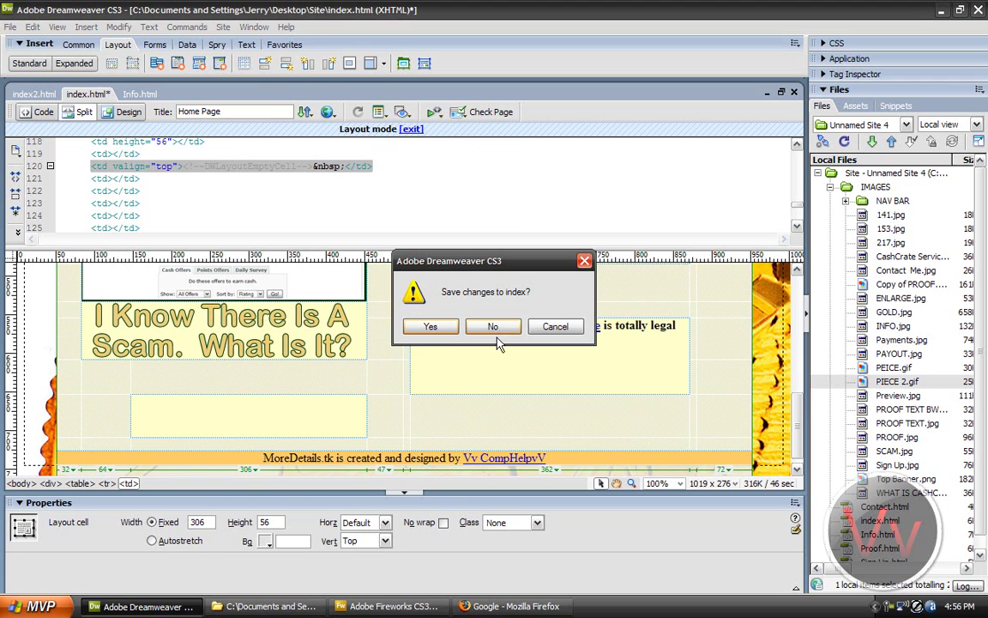
{"action": "left_click", "coordinate": [431, 330]}
{"action": "scroll", "coordinate": [404, 429], "scroll_direction": "down", "scroll_amount": 5}
{"action": "scroll", "coordinate": [463, 347], "scroll_direction": "up", "scroll_amount": 5}
{"action": "scroll", "coordinate": [366, 532], "scroll_direction": "down", "scroll_amount": 5}
{"action": "left_click", "coordinate": [167, 605]}
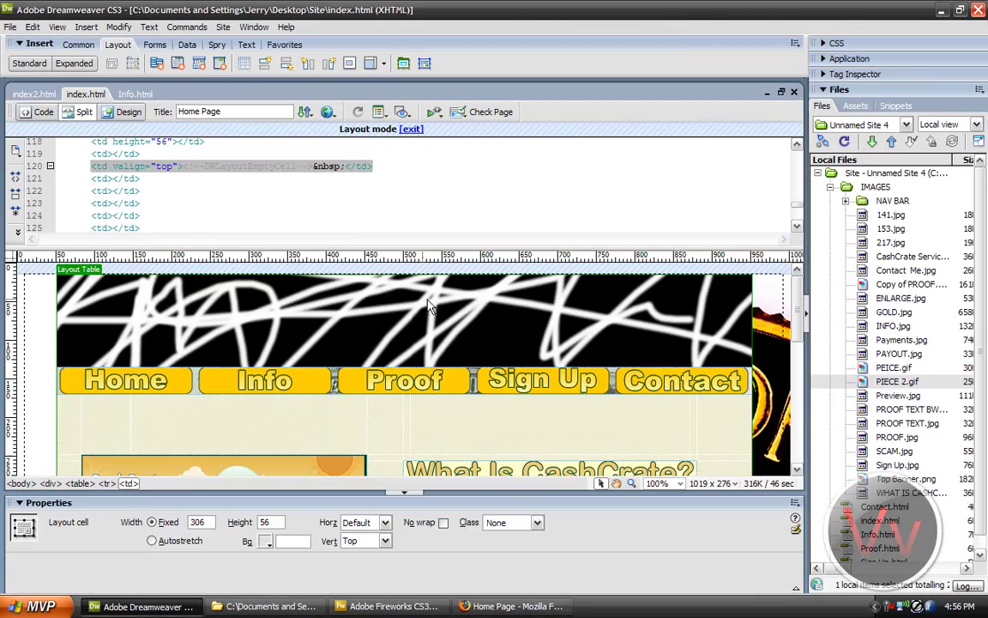
{"action": "left_click", "coordinate": [670, 317]}
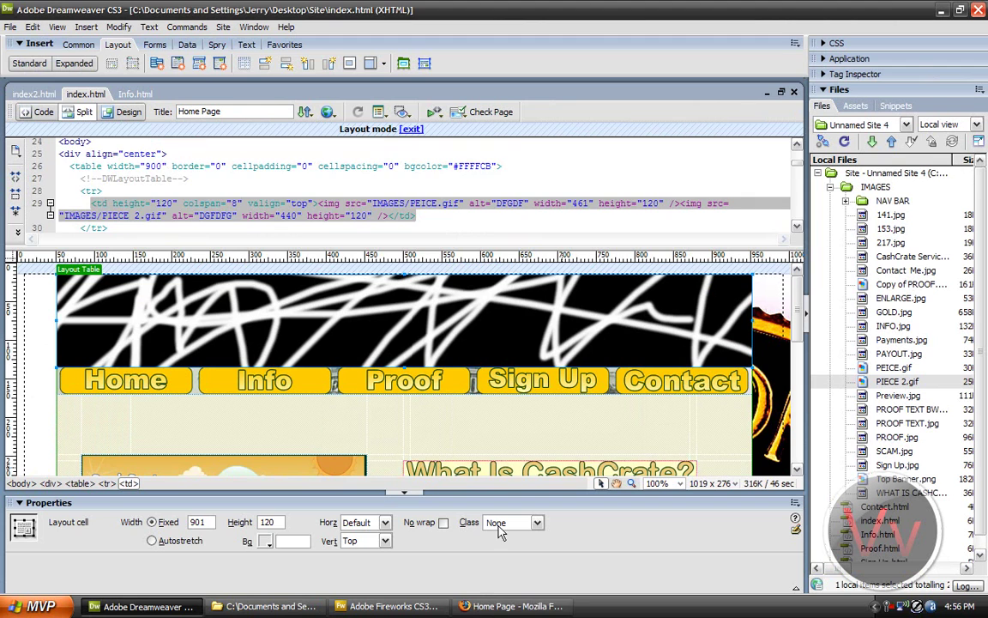
Step: Review the stacked banner GIFs in Firefox, then drag the splitter up to hide the code pane
{"action": "left_click", "coordinate": [506, 605]}
{"action": "scroll", "coordinate": [413, 227], "scroll_direction": "up", "scroll_amount": 5}
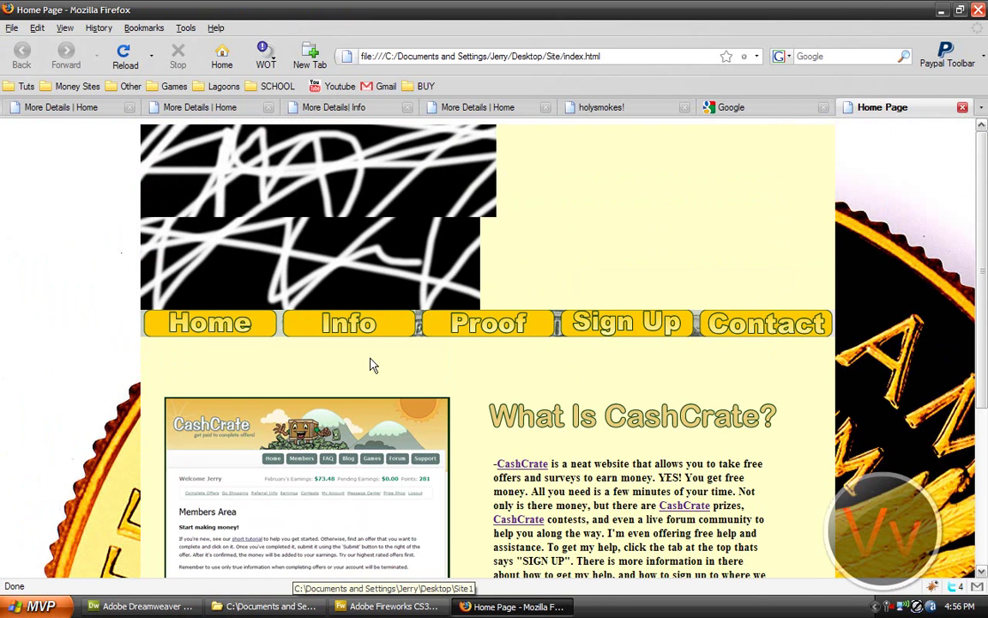
{"action": "left_click", "coordinate": [394, 605]}
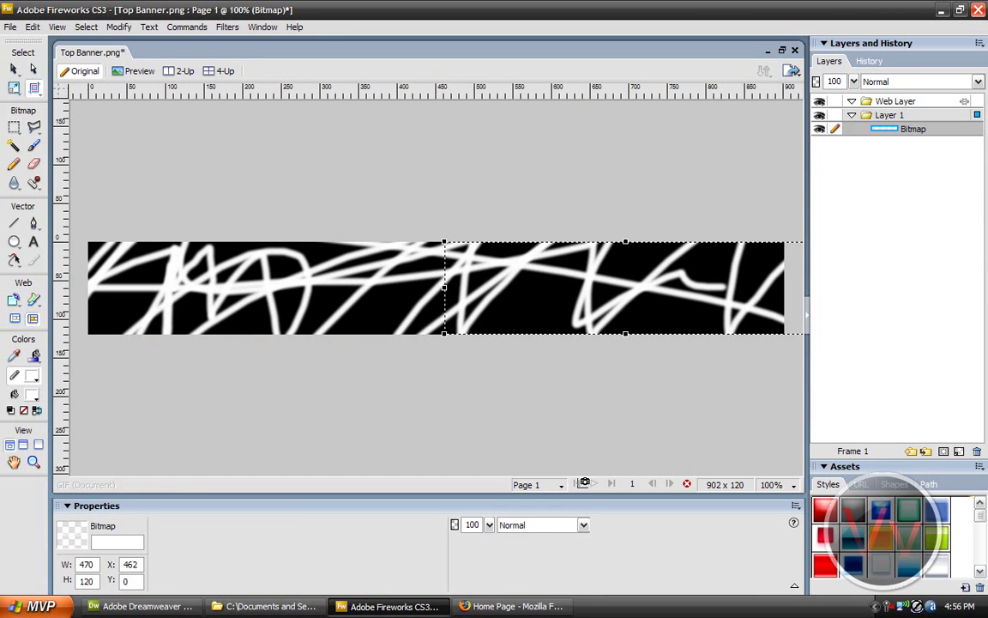
{"action": "left_click", "coordinate": [498, 606]}
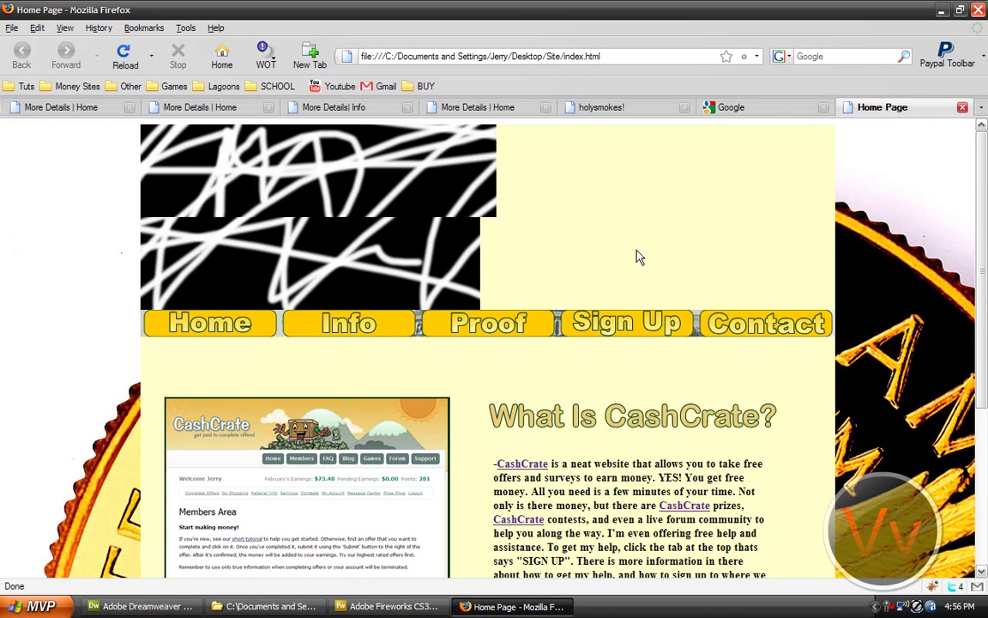
{"action": "left_click", "coordinate": [188, 606]}
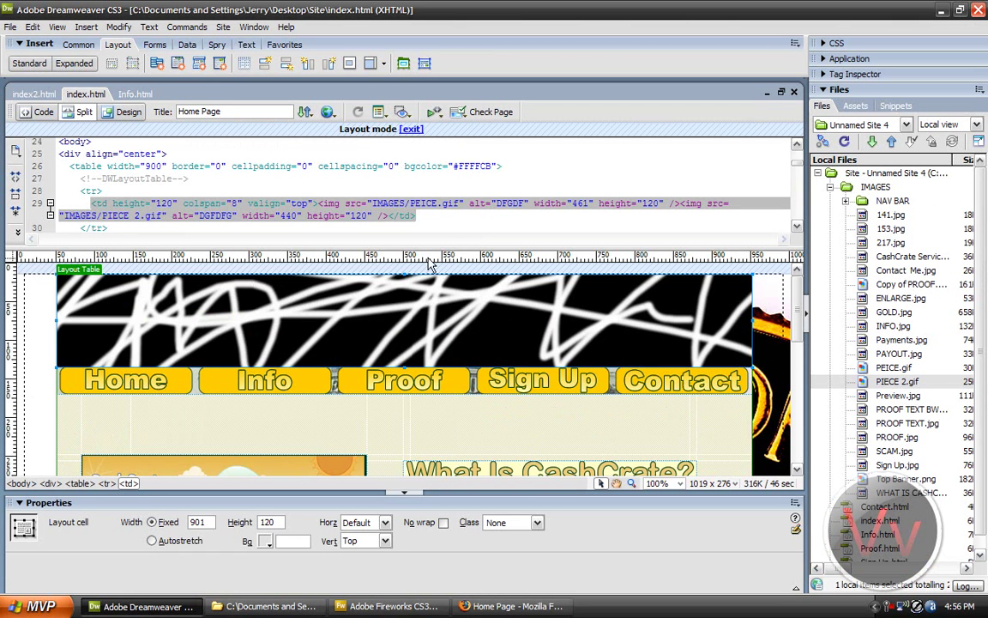
{"action": "left_click_drag", "start_coordinate": [420, 245], "coordinate": [421, 124]}
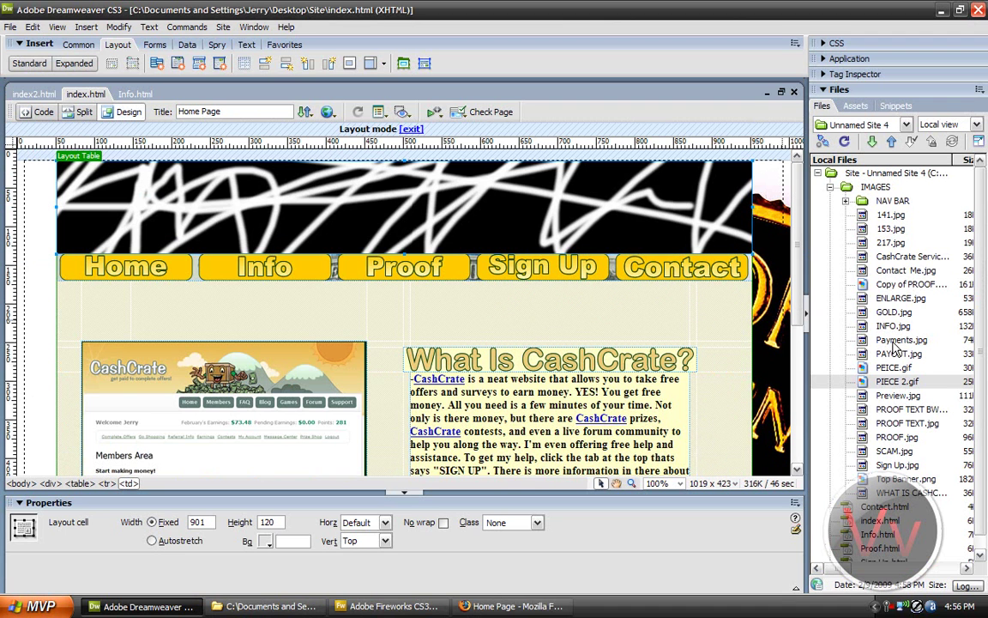
Step: Open Proof.html and inspect the PROOF cells, payment table image and three cheque images
{"action": "left_click", "coordinate": [829, 187]}
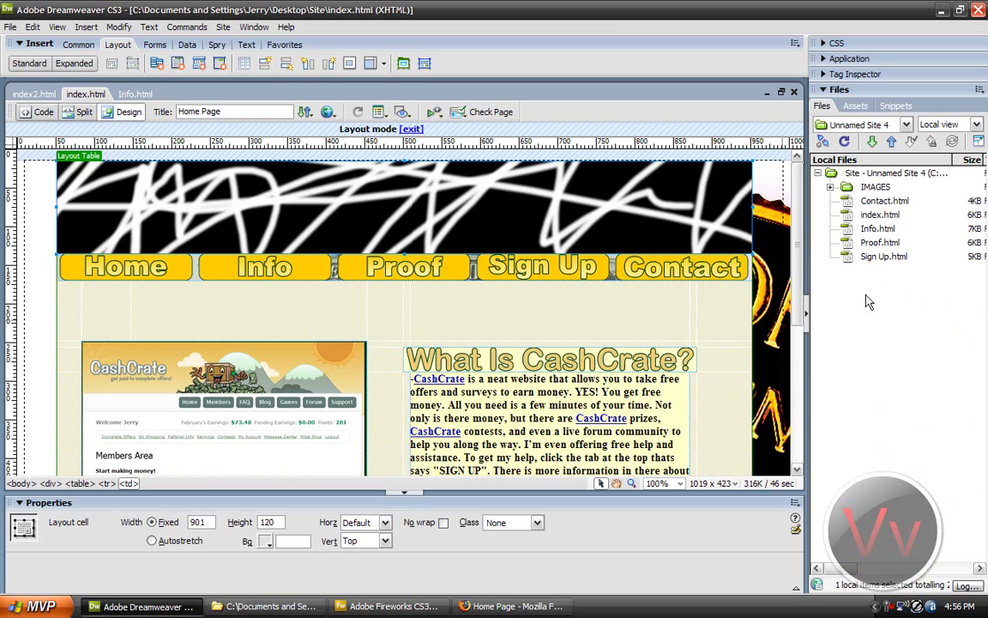
{"action": "double_click", "coordinate": [882, 244]}
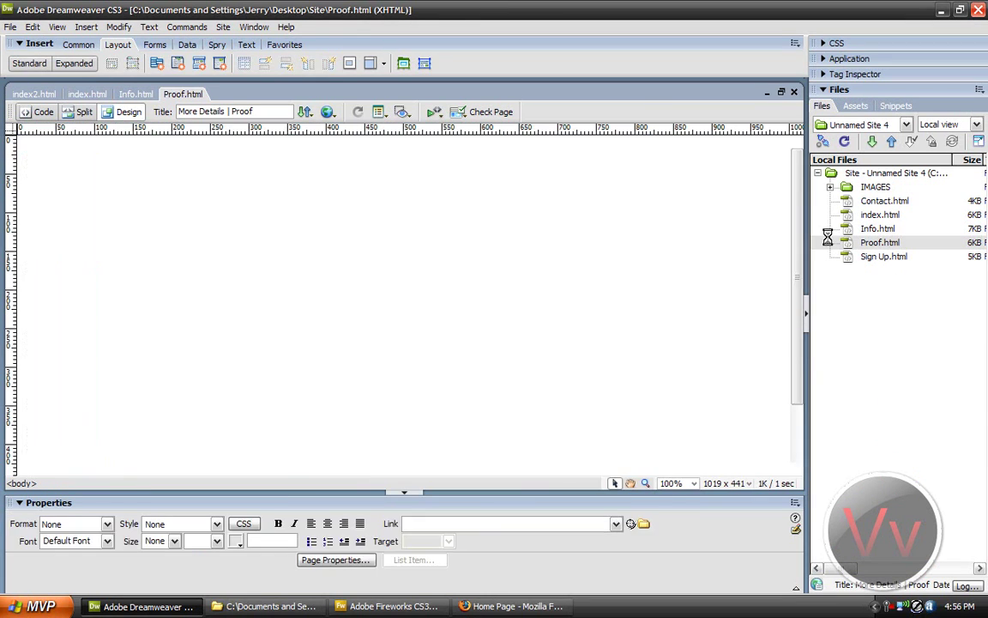
{"action": "scroll", "coordinate": [779, 333], "scroll_direction": "down", "scroll_amount": 3}
{"action": "left_click", "coordinate": [569, 252]}
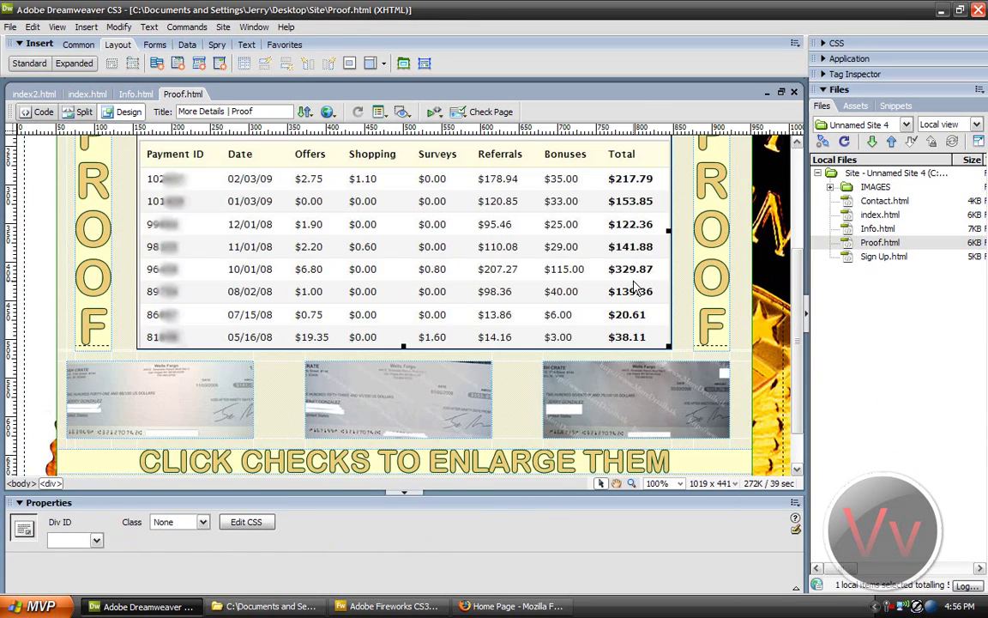
{"action": "scroll", "coordinate": [797, 307], "scroll_direction": "up", "scroll_amount": 2}
{"action": "left_click", "coordinate": [78, 257]}
{"action": "left_click", "coordinate": [548, 278]}
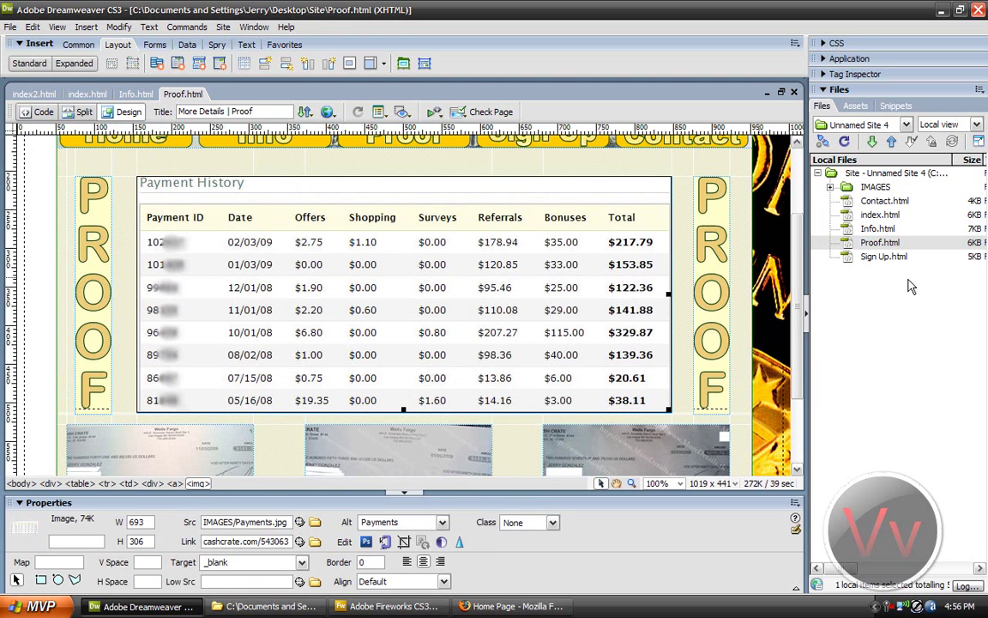
{"action": "left_click", "coordinate": [710, 276]}
{"action": "left_click", "coordinate": [159, 457]}
{"action": "left_click", "coordinate": [397, 457]}
{"action": "left_click", "coordinate": [635, 450]}
{"action": "scroll", "coordinate": [429, 315], "scroll_direction": "down", "scroll_amount": 3}
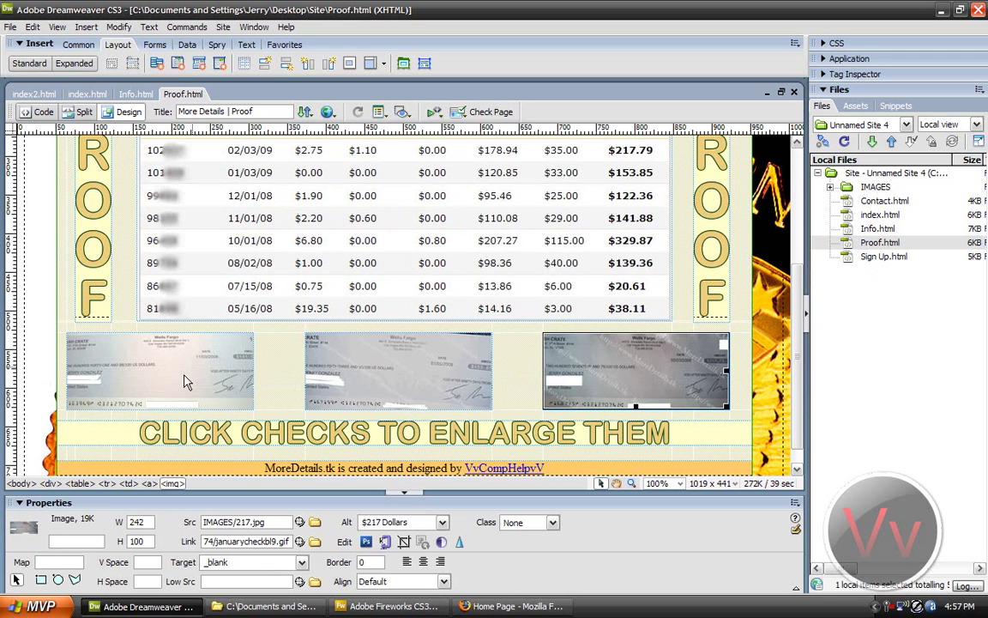
Step: Check the left cheque's link address and the CLICK CHECKS TO ENLARGE THEM banner image
{"action": "left_click", "coordinate": [206, 377]}
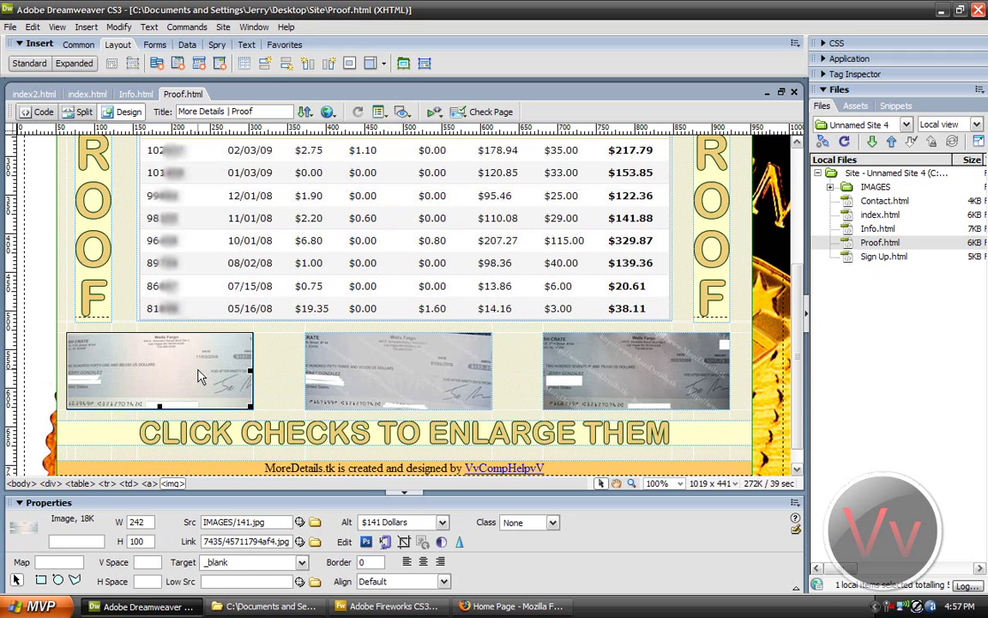
{"action": "triple_click", "coordinate": [245, 541]}
{"action": "key", "text": "ctrl+v"}
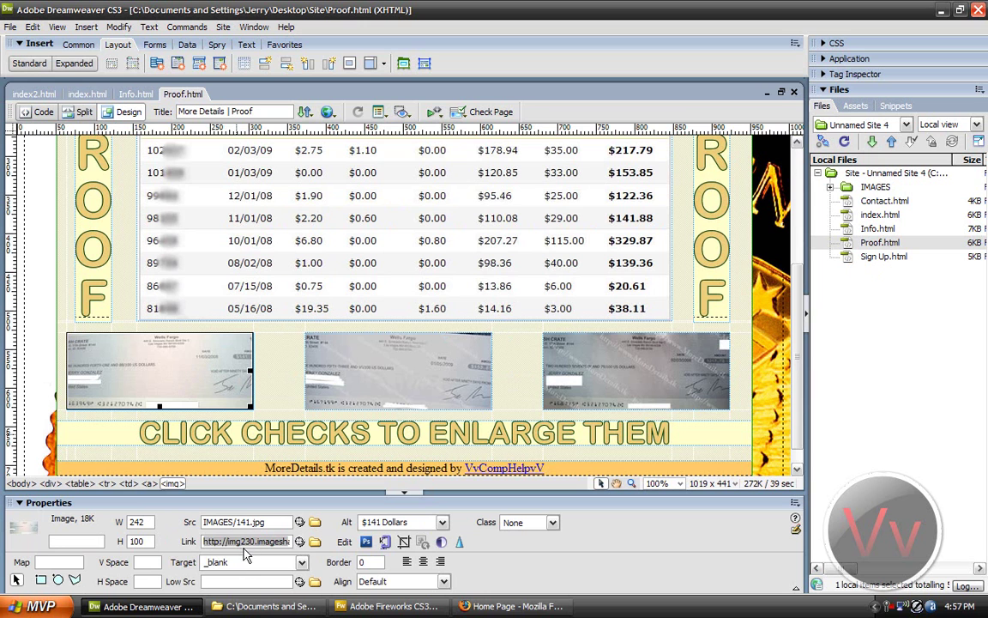
{"action": "key", "text": "Return"}
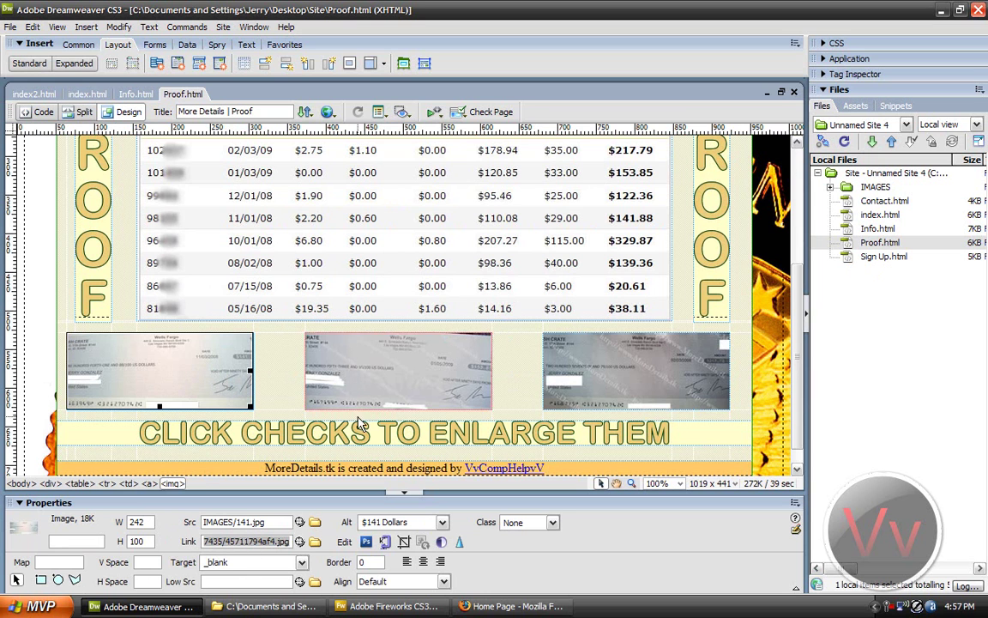
{"action": "left_click", "coordinate": [377, 433]}
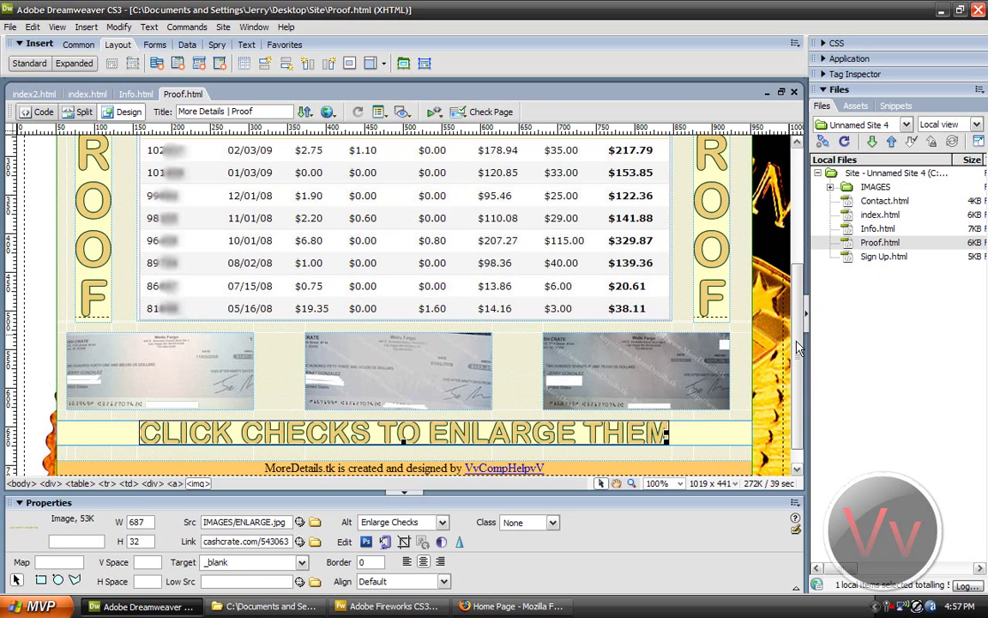
{"action": "scroll", "coordinate": [797, 347], "scroll_direction": "down", "scroll_amount": 1}
{"action": "scroll", "coordinate": [754, 317], "scroll_direction": "up", "scroll_amount": 5}
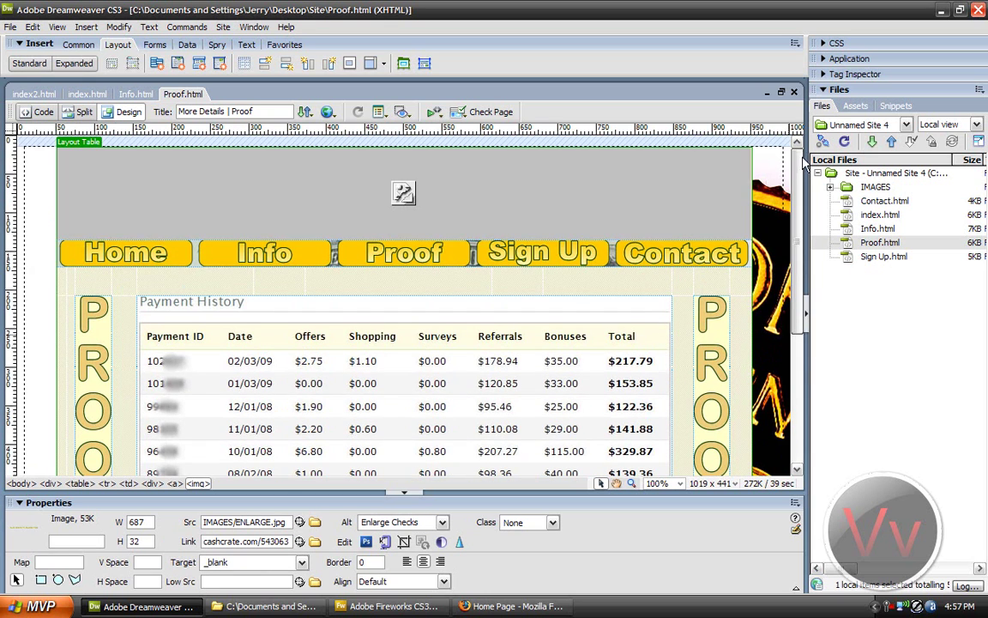
{"action": "scroll", "coordinate": [732, 292], "scroll_direction": "down", "scroll_amount": 5}
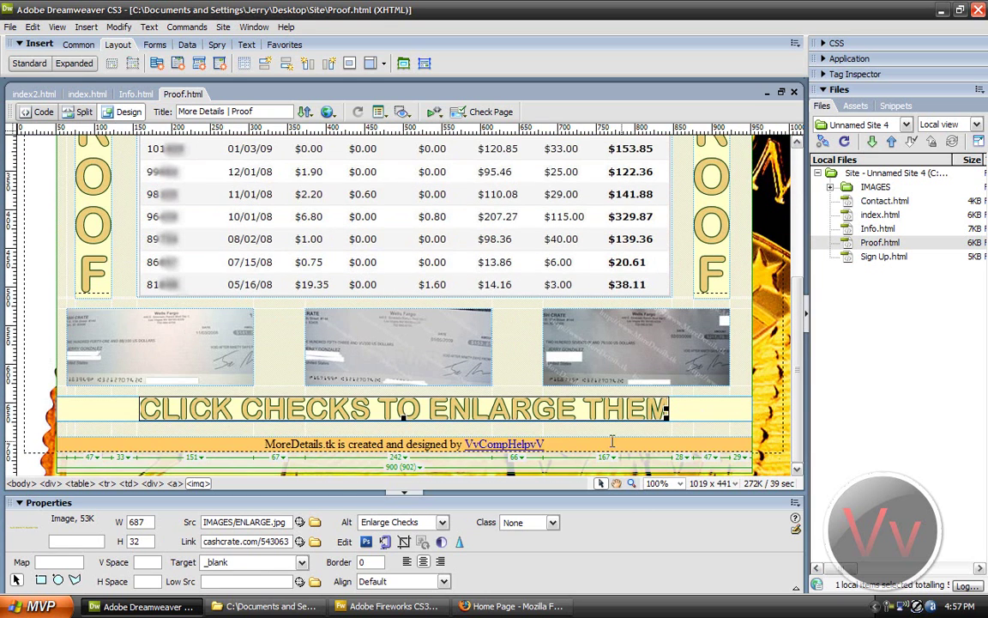
Step: Inspect the layout table and footer credit link, then open Page Properties showing the GOLD.jpg background
{"action": "left_click", "coordinate": [581, 441]}
{"action": "left_click", "coordinate": [58, 446]}
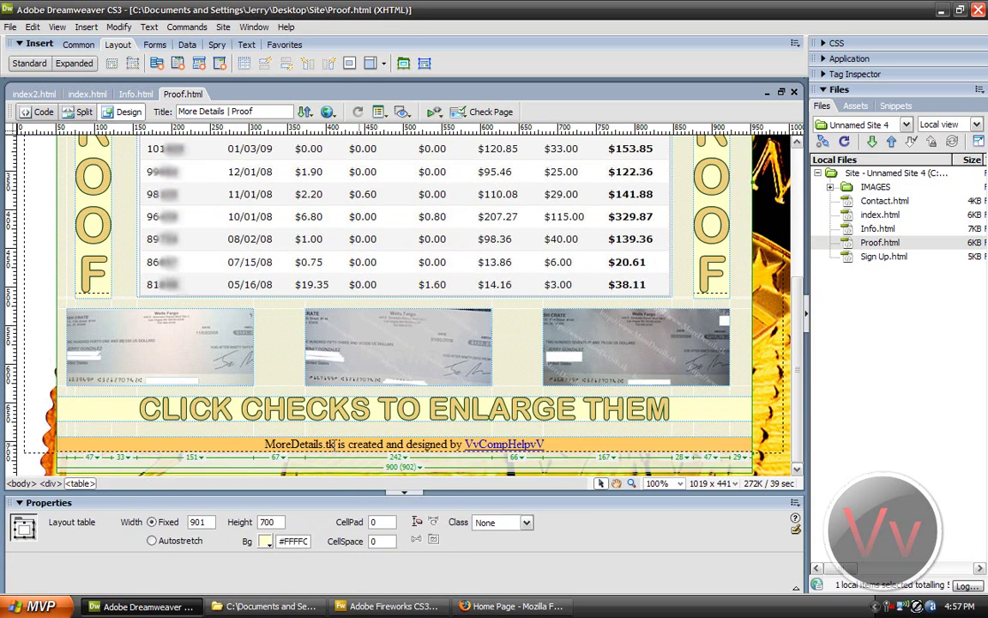
{"action": "left_click_drag", "start_coordinate": [264, 444], "coordinate": [511, 440]}
{"action": "left_click", "coordinate": [553, 440]}
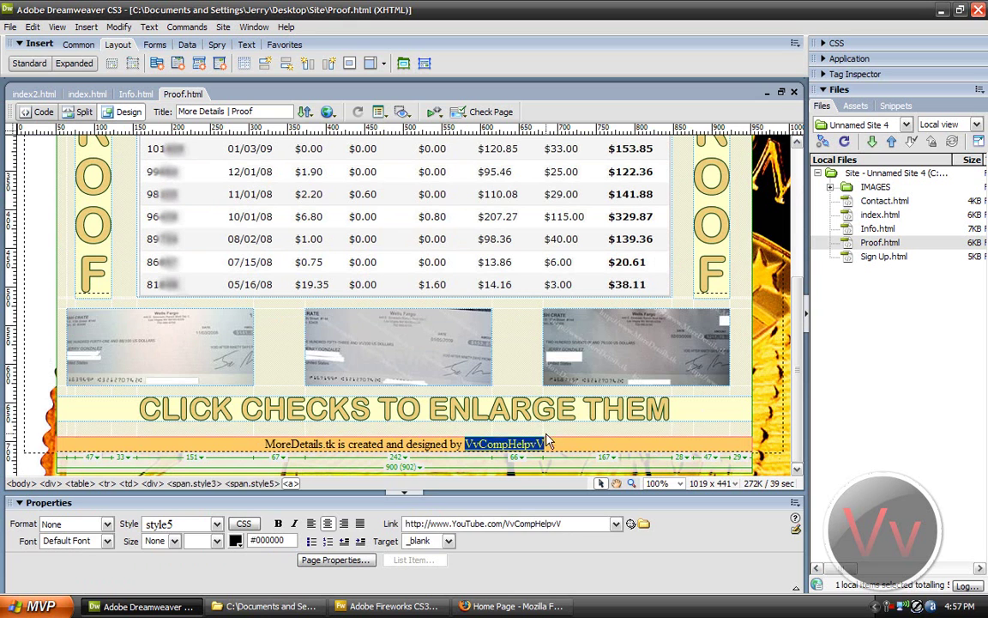
{"action": "left_click", "coordinate": [556, 442]}
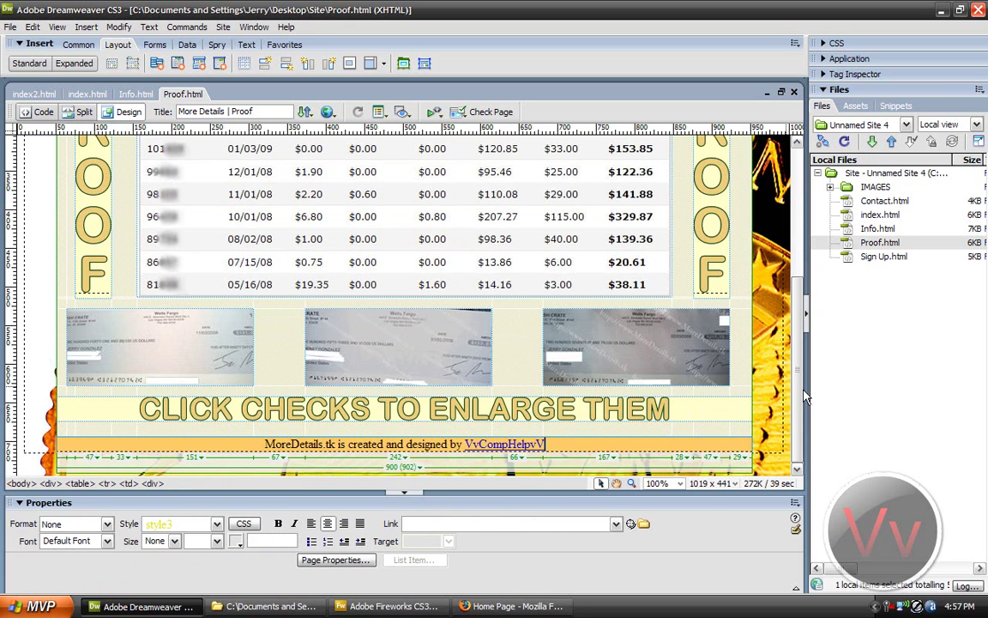
{"action": "left_click_drag", "start_coordinate": [795, 390], "coordinate": [640, 204]}
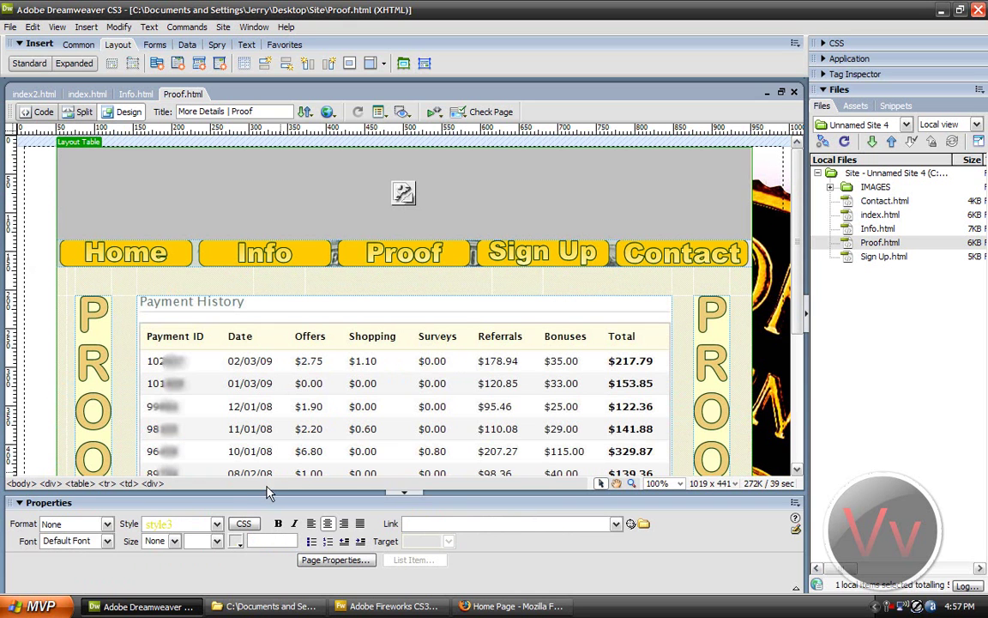
{"action": "left_click", "coordinate": [337, 560]}
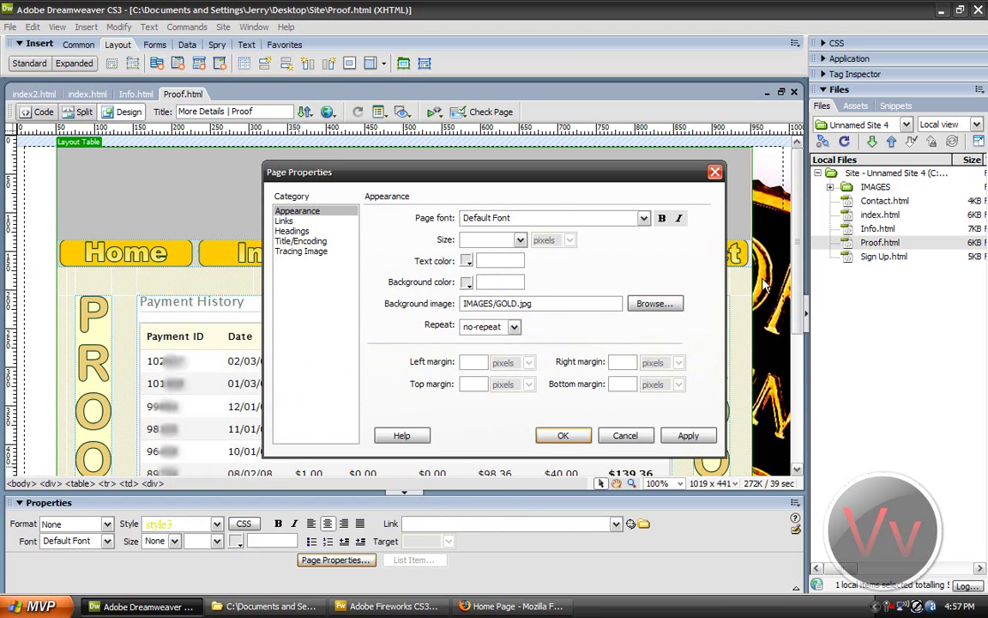
Step: Glance at the Firefox preview, then review the background image and Links settings and cancel Page Properties
{"action": "left_click", "coordinate": [480, 606]}
{"action": "scroll", "coordinate": [463, 357], "scroll_direction": "down", "scroll_amount": 5}
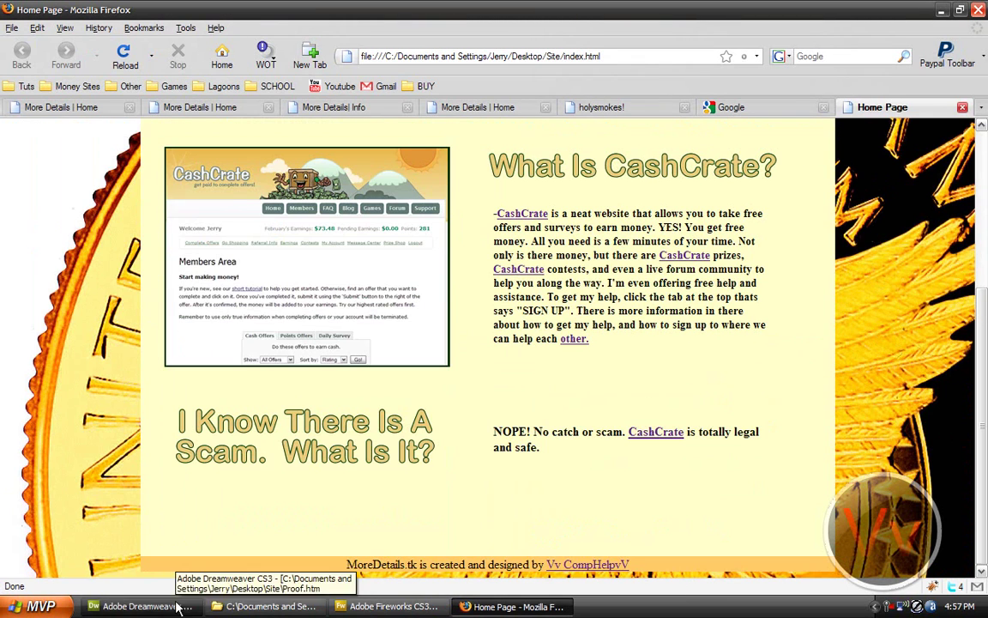
{"action": "left_click", "coordinate": [142, 605]}
{"action": "left_click", "coordinate": [648, 304]}
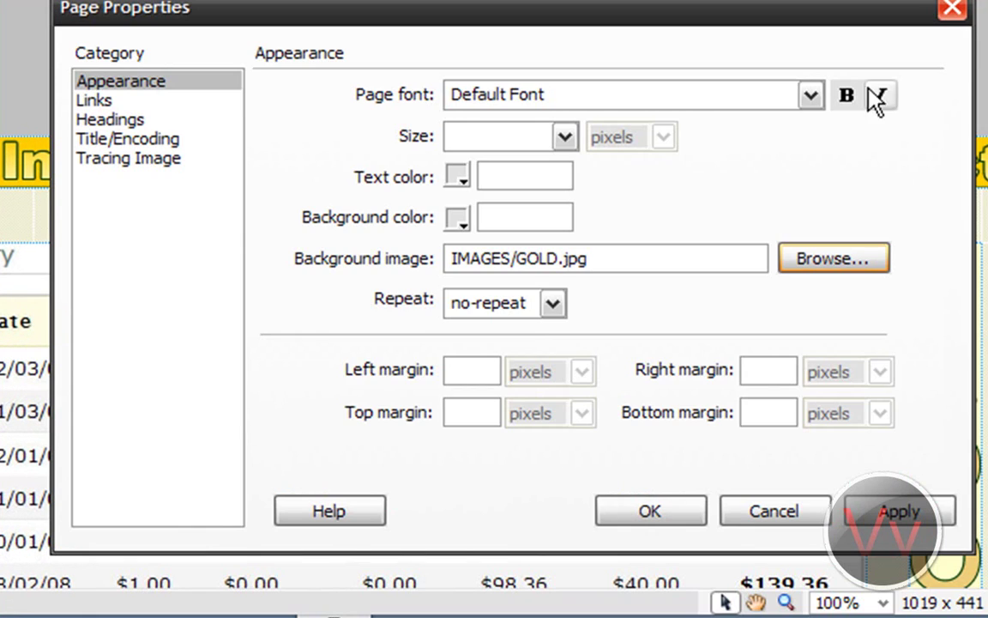
{"action": "left_click", "coordinate": [141, 102]}
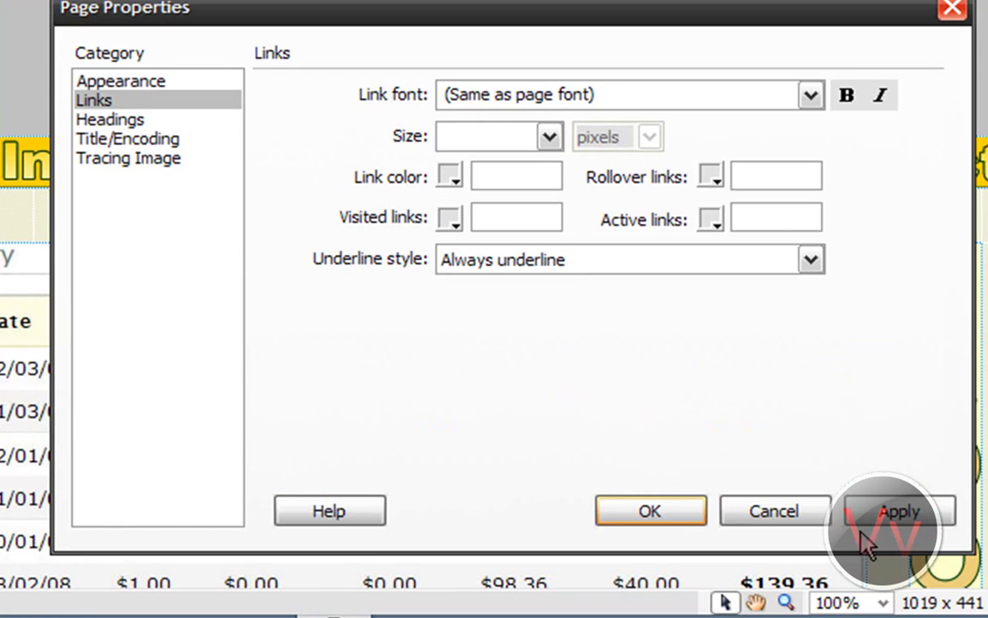
{"action": "left_click", "coordinate": [823, 514]}
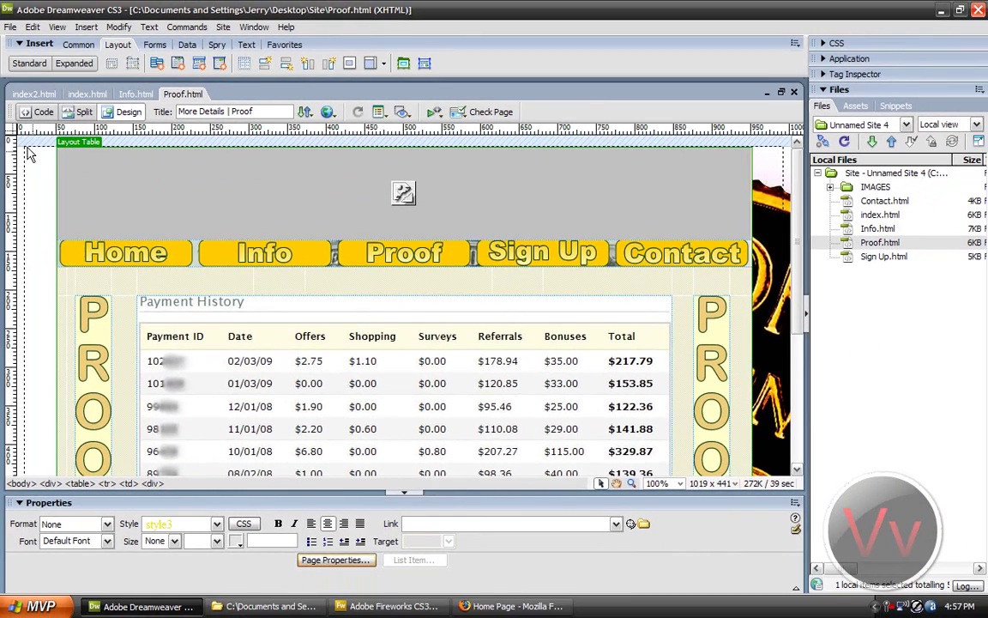
Step: Toggle the page to Code view and back to Design view
{"action": "left_click", "coordinate": [39, 112]}
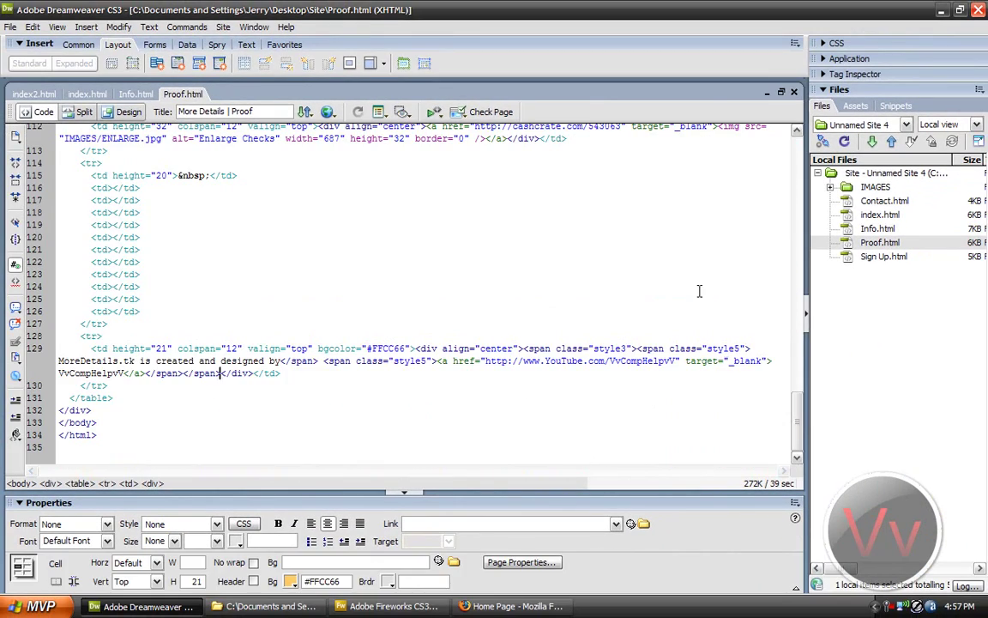
{"action": "left_click_drag", "start_coordinate": [797, 425], "coordinate": [776, 408]}
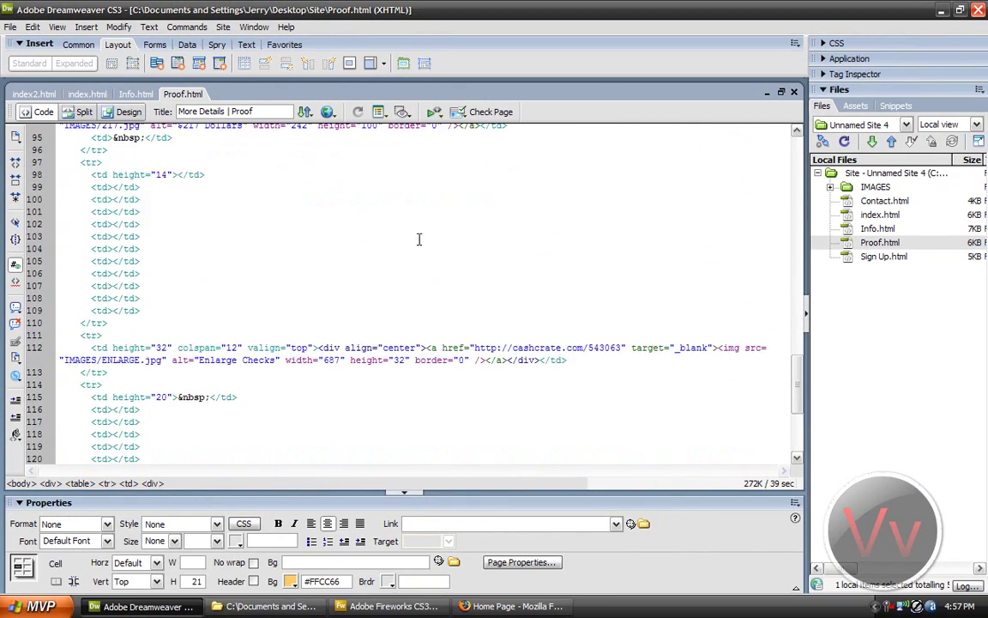
{"action": "left_click", "coordinate": [131, 112]}
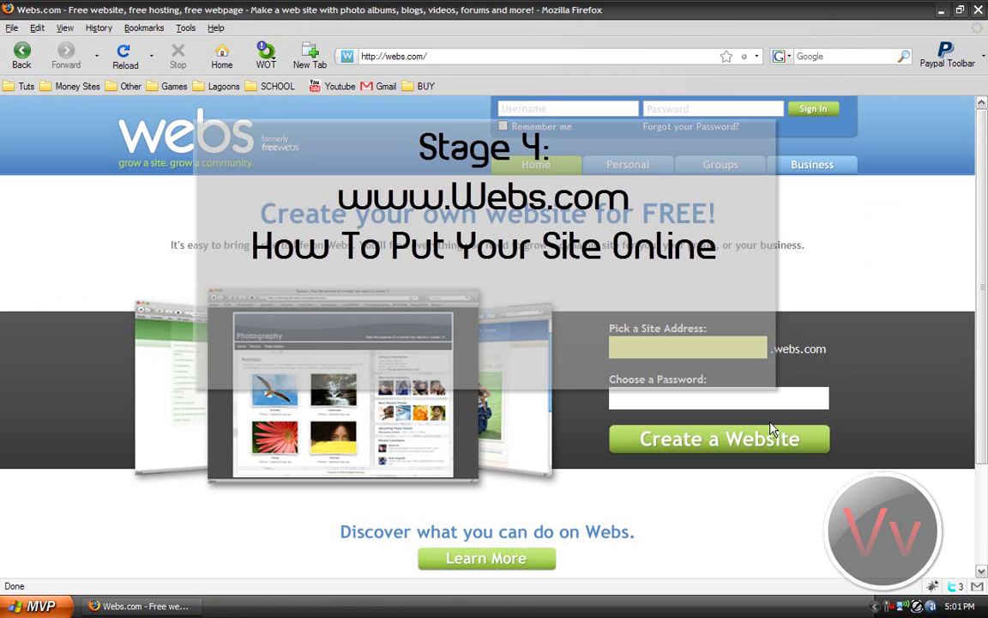
Step: Create a free Webs.com site with address VideoTestPage and a chosen password
{"action": "left_click", "coordinate": [696, 345]}
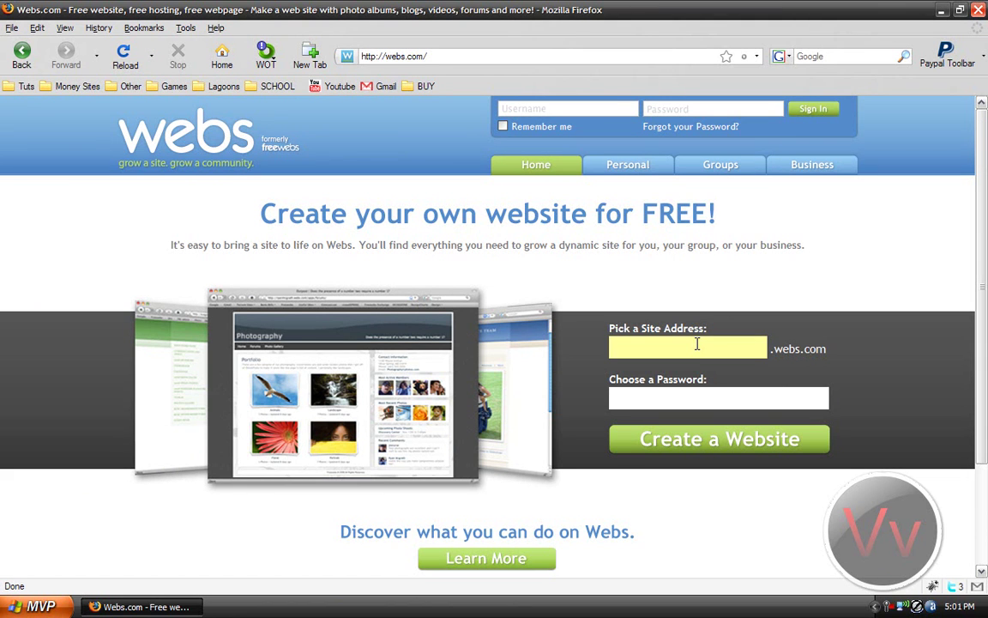
{"action": "left_click", "coordinate": [678, 349]}
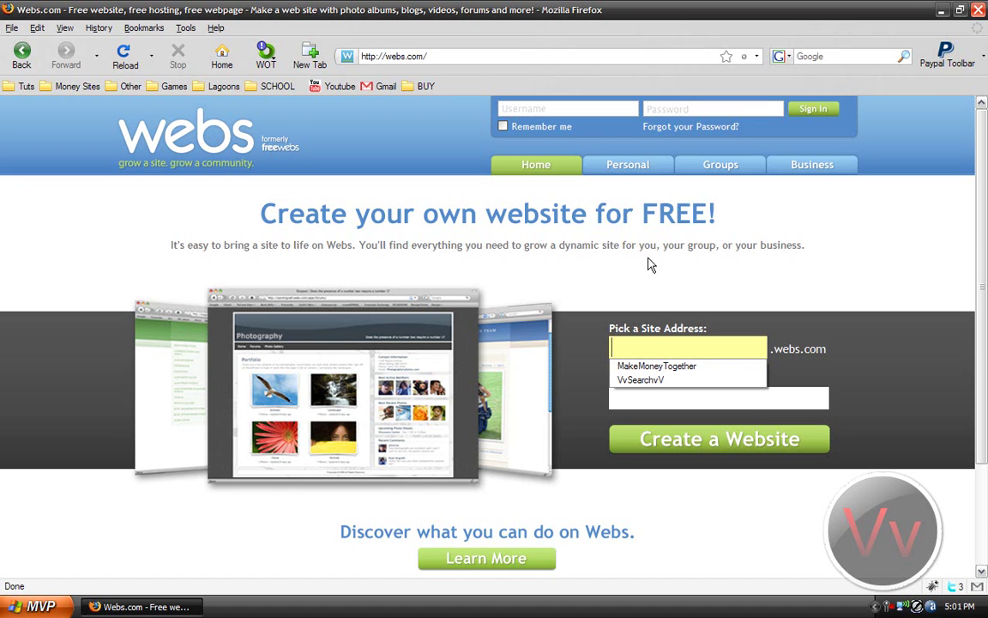
{"action": "type", "text": "VideoTest"}
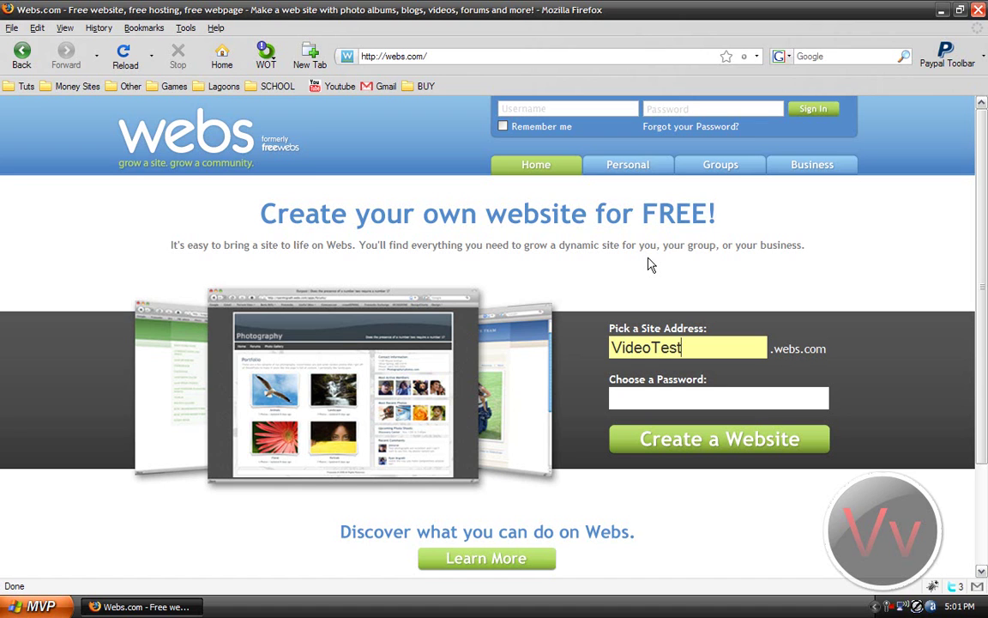
{"action": "type", "text": "Page"}
{"action": "left_click", "coordinate": [719, 394]}
{"action": "type", "text": "**********"}
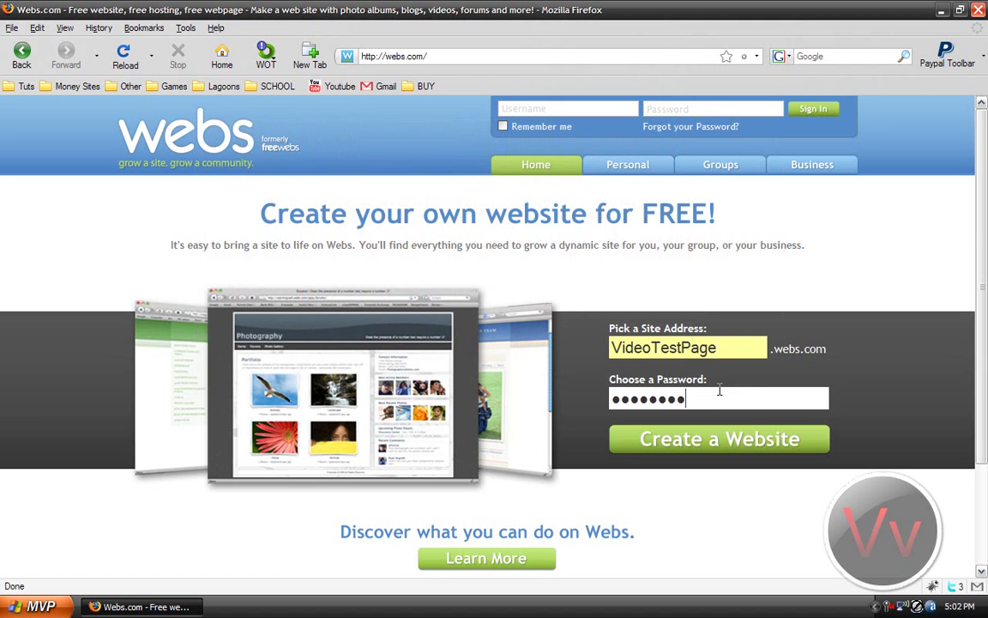
{"action": "type", "text": "********"}
{"action": "left_click", "coordinate": [760, 455]}
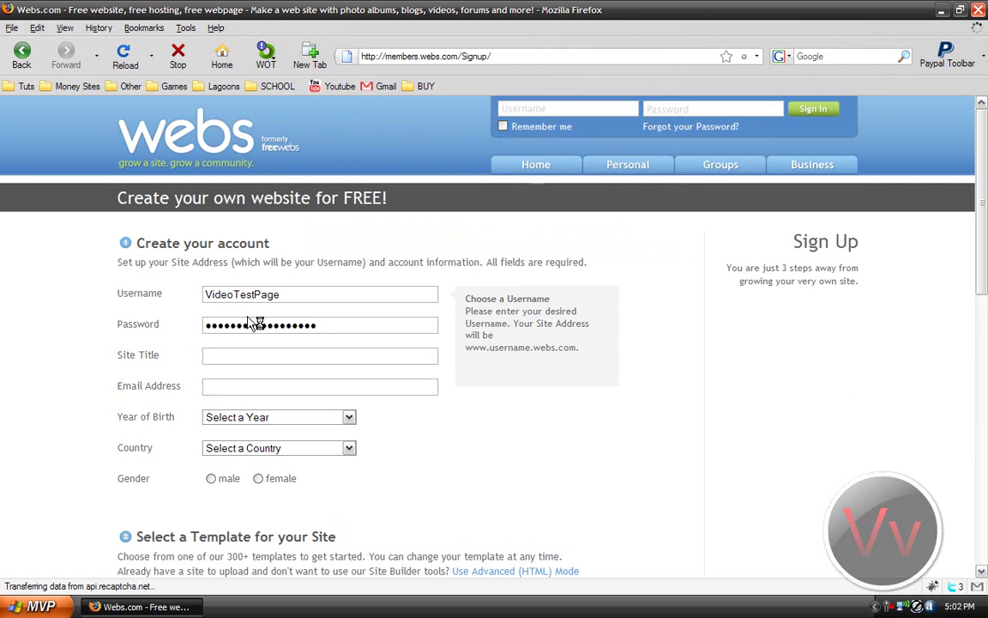
Step: Fill the signup form: site title dsgdfsg, the e-mail address, birth year 1991, United States, male
{"action": "left_click", "coordinate": [256, 354]}
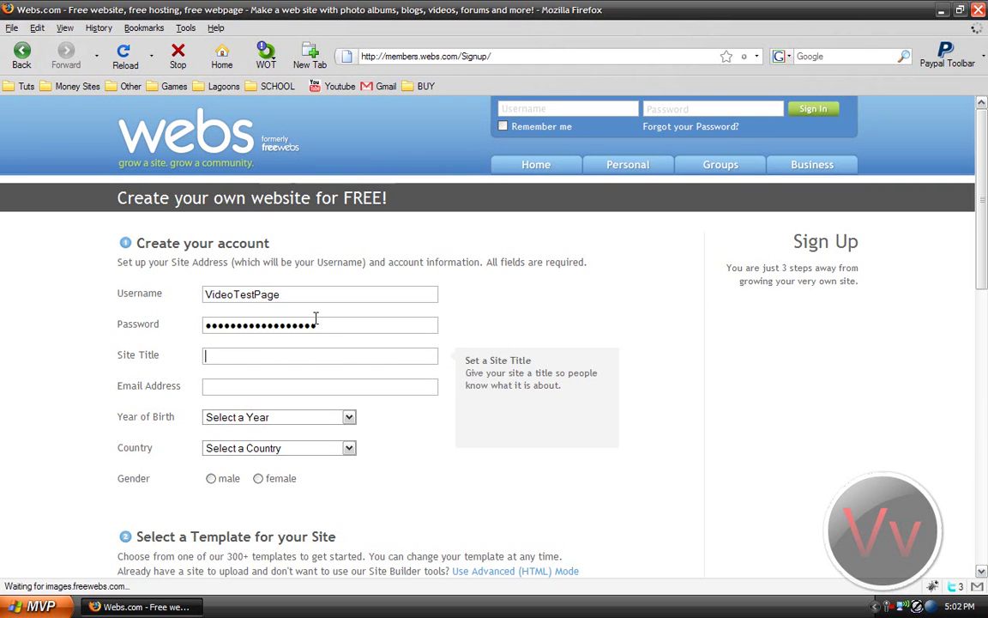
{"action": "type", "text": "dsgdfsg"}
{"action": "left_click", "coordinate": [294, 392]}
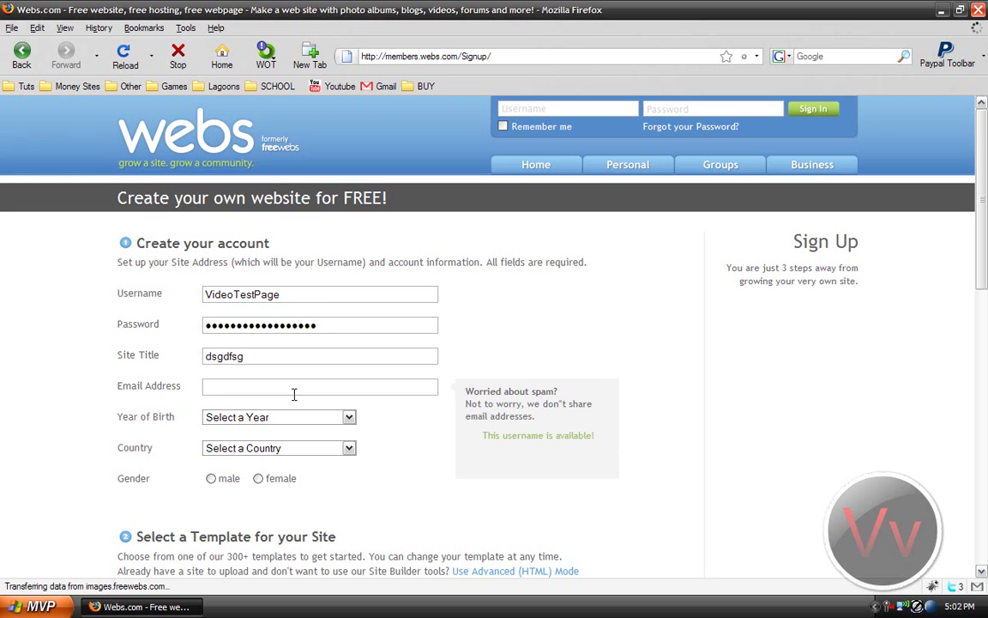
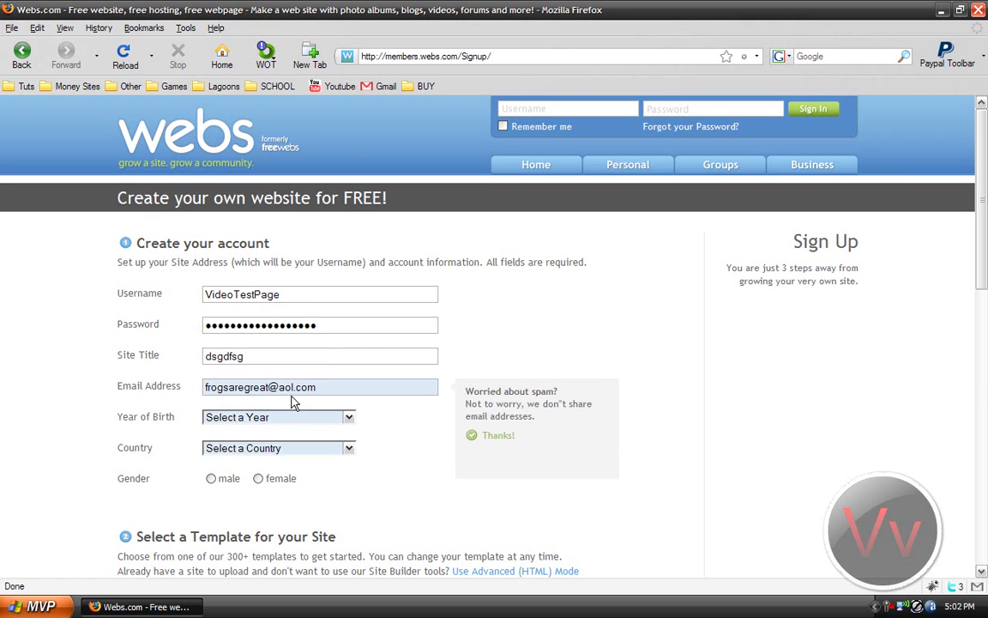
{"action": "left_click", "coordinate": [346, 419]}
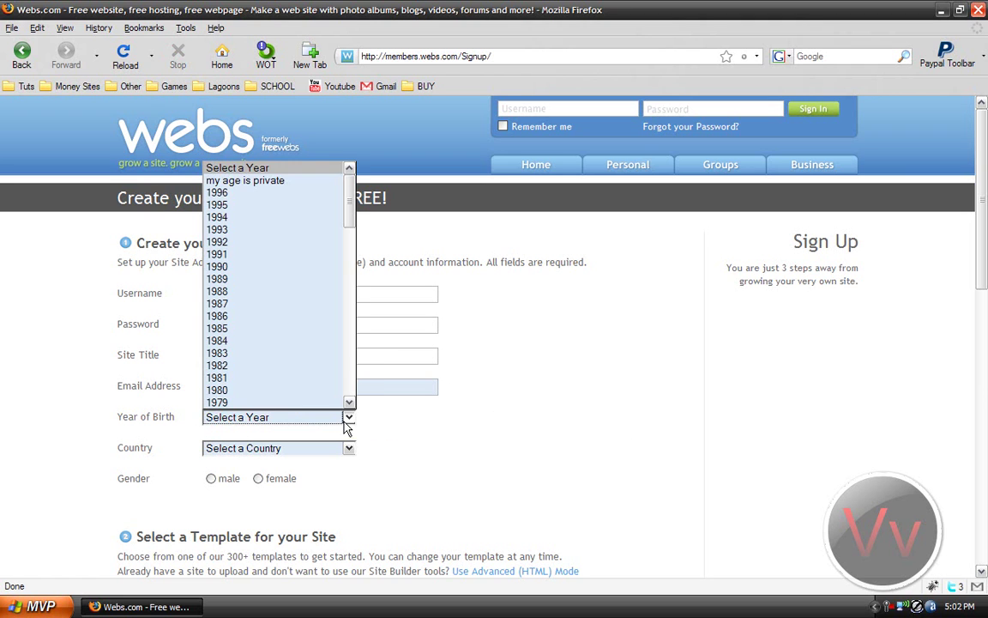
{"action": "left_click", "coordinate": [289, 254]}
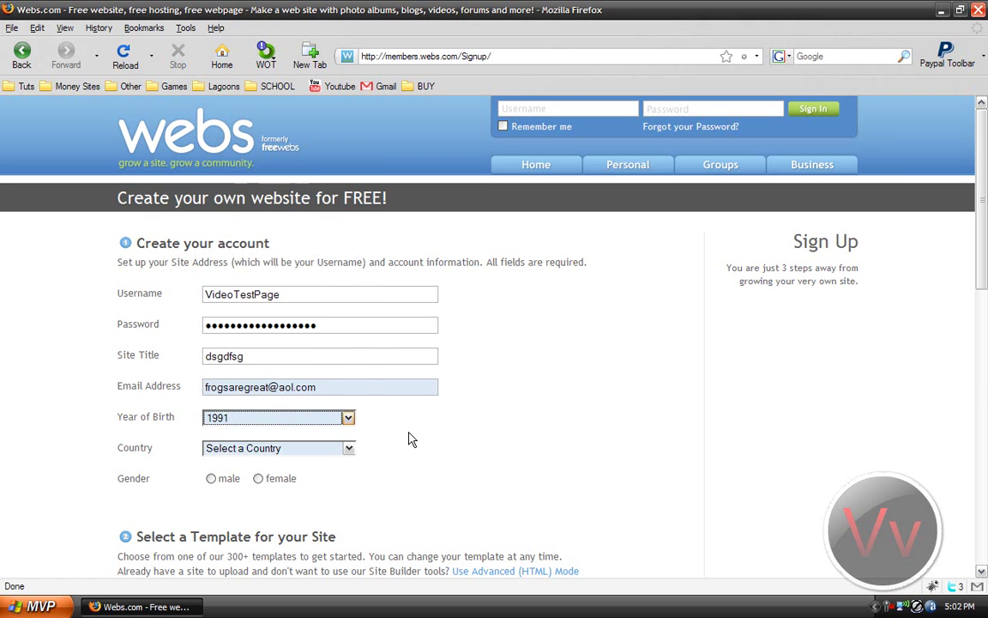
{"action": "left_click", "coordinate": [331, 449]}
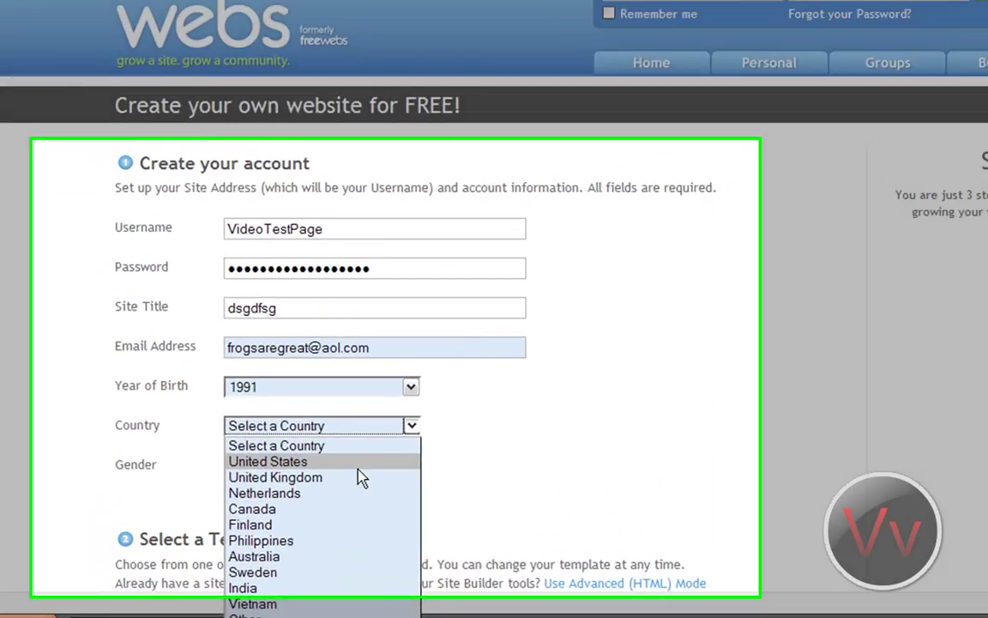
{"action": "left_click", "coordinate": [283, 476]}
{"action": "left_click", "coordinate": [211, 478]}
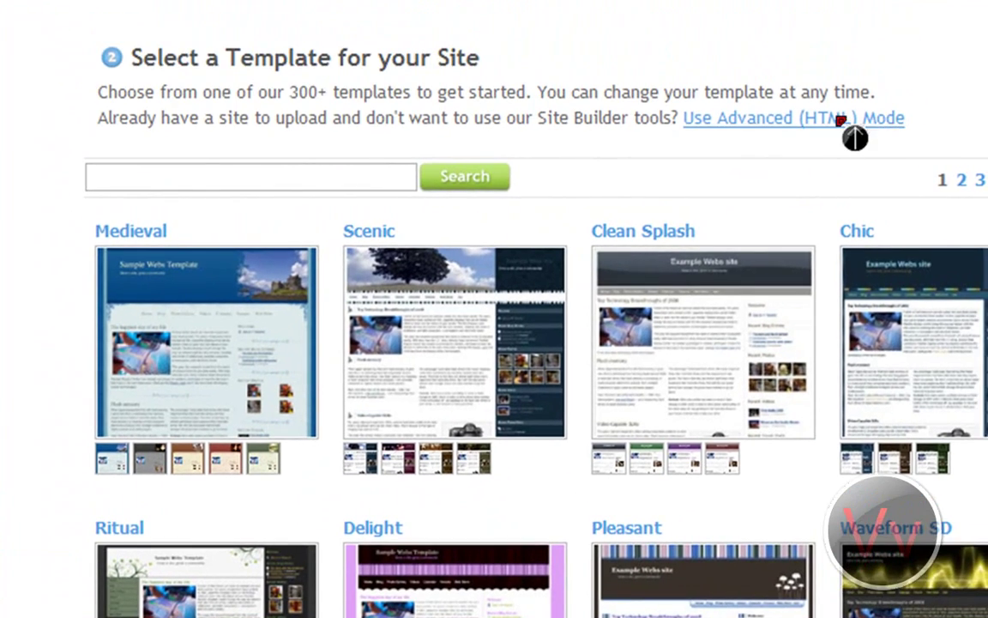
Step: Choose to upload your own HTML, enter verification words 'club allies' and accept the Terms of Service
{"action": "left_click", "coordinate": [836, 120]}
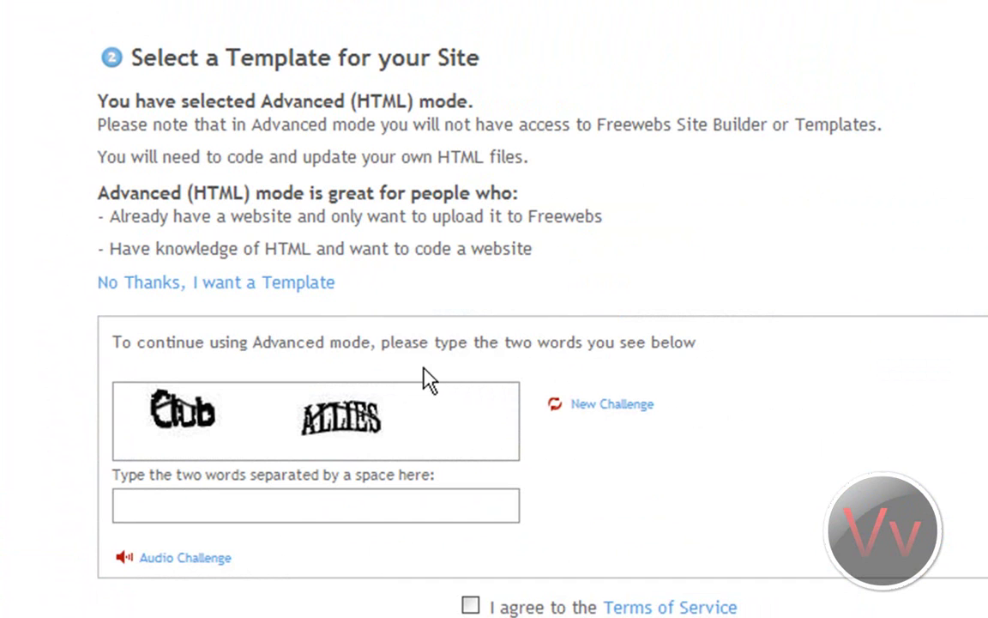
{"action": "left_click", "coordinate": [339, 506]}
{"action": "type", "text": "club a"}
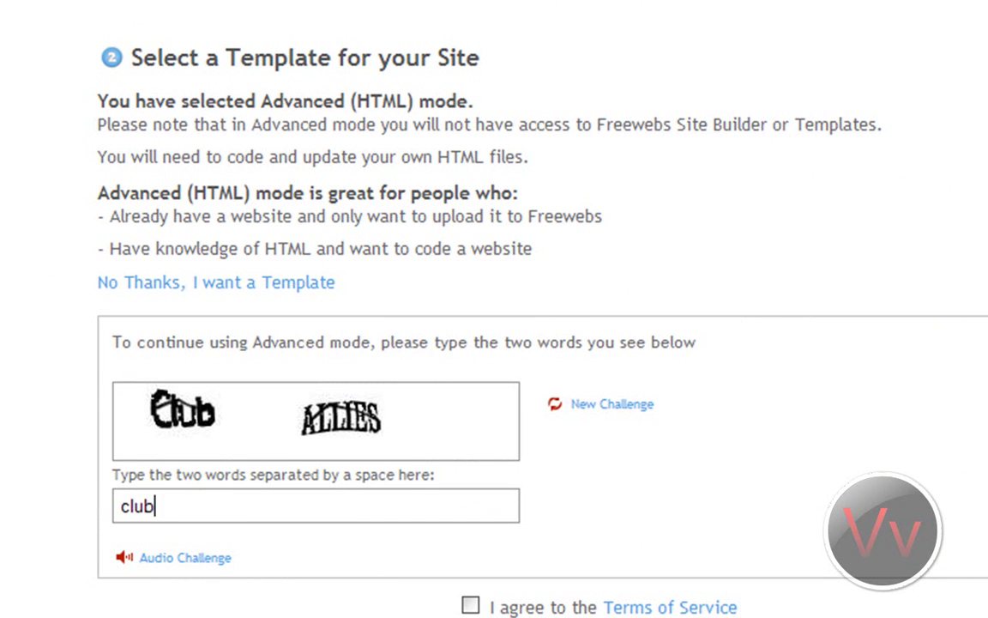
{"action": "type", "text": "llies"}
{"action": "left_click", "coordinate": [470, 605]}
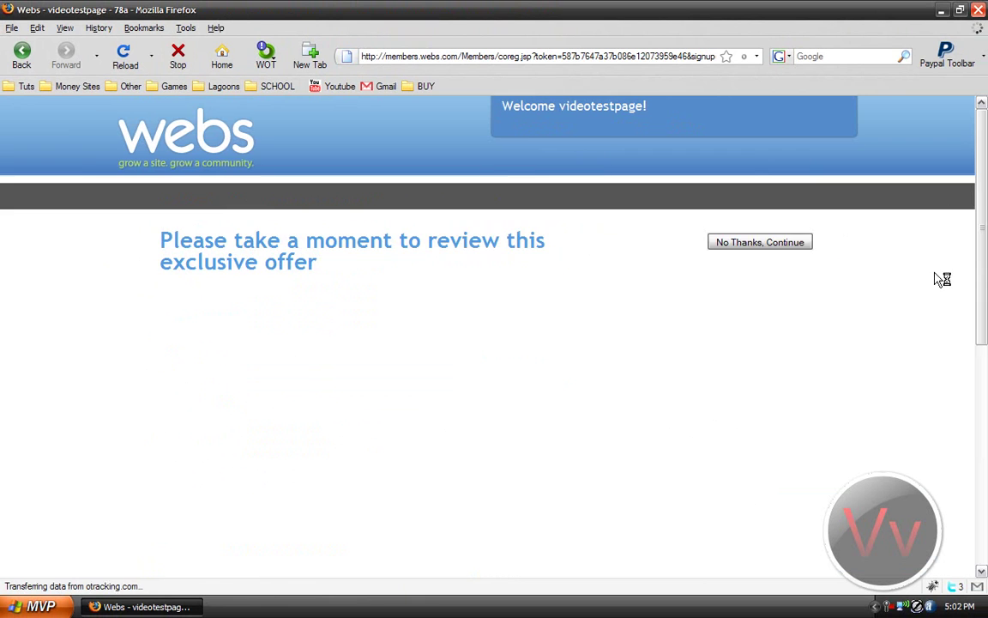
Step: Decline the partner offer and open Edit My Site > Site Manager to reach the File Manager
{"action": "left_click", "coordinate": [758, 247]}
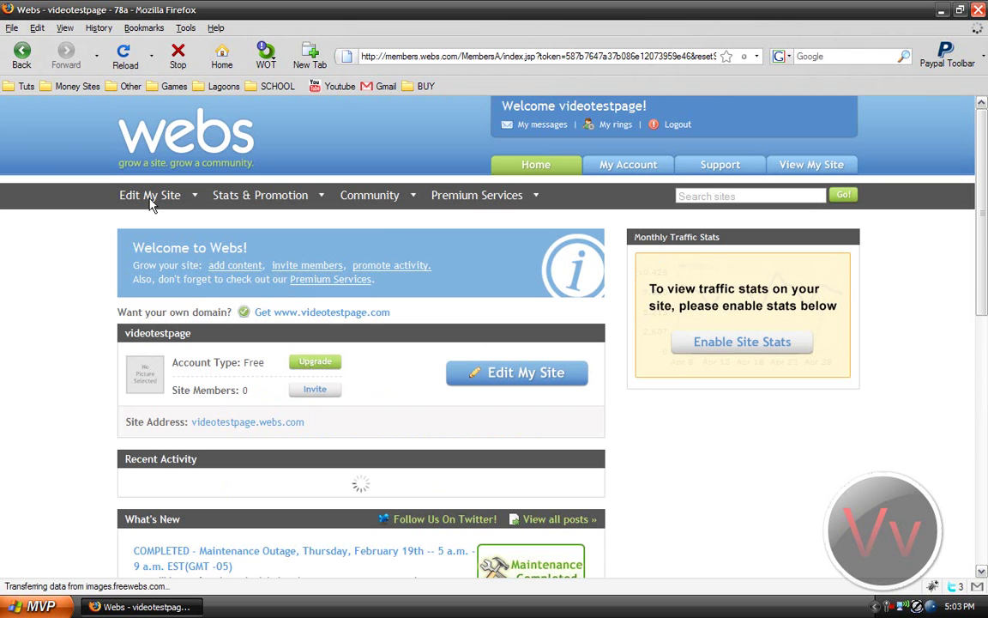
{"action": "left_click", "coordinate": [482, 374]}
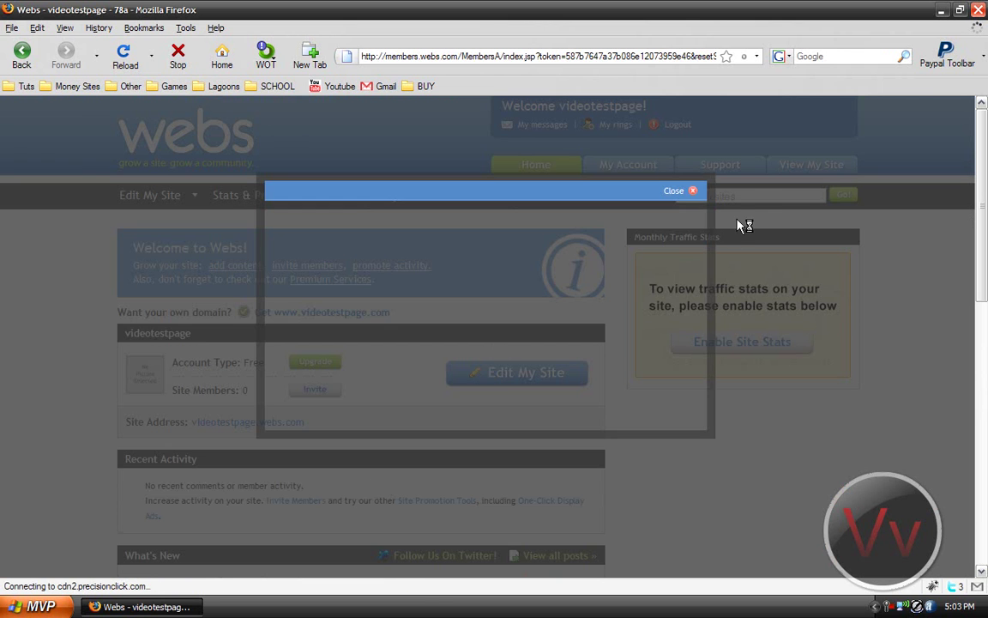
{"action": "mouse_move", "coordinate": [161, 196]}
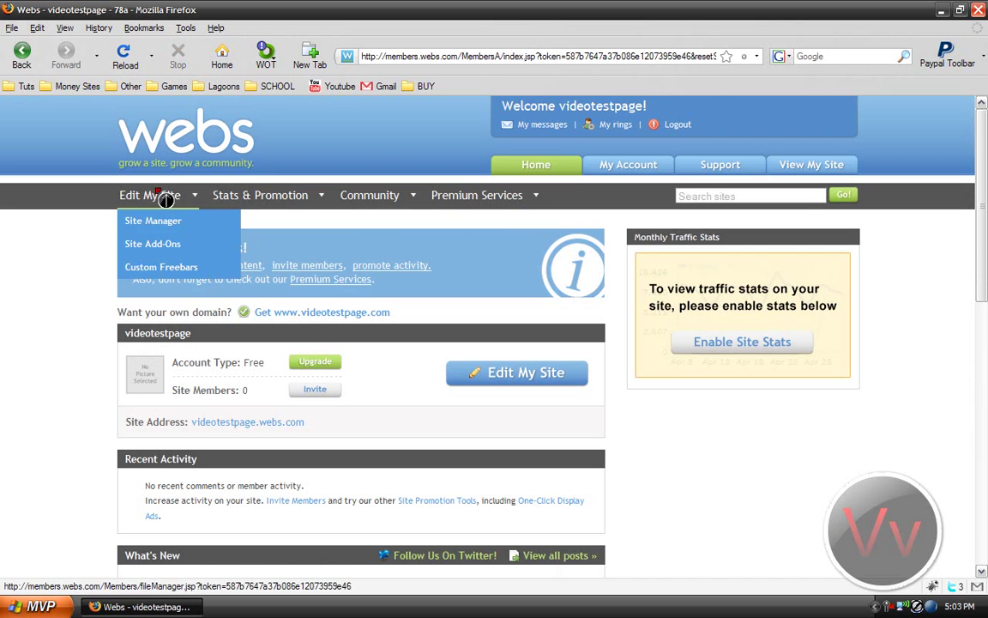
{"action": "left_click", "coordinate": [142, 222]}
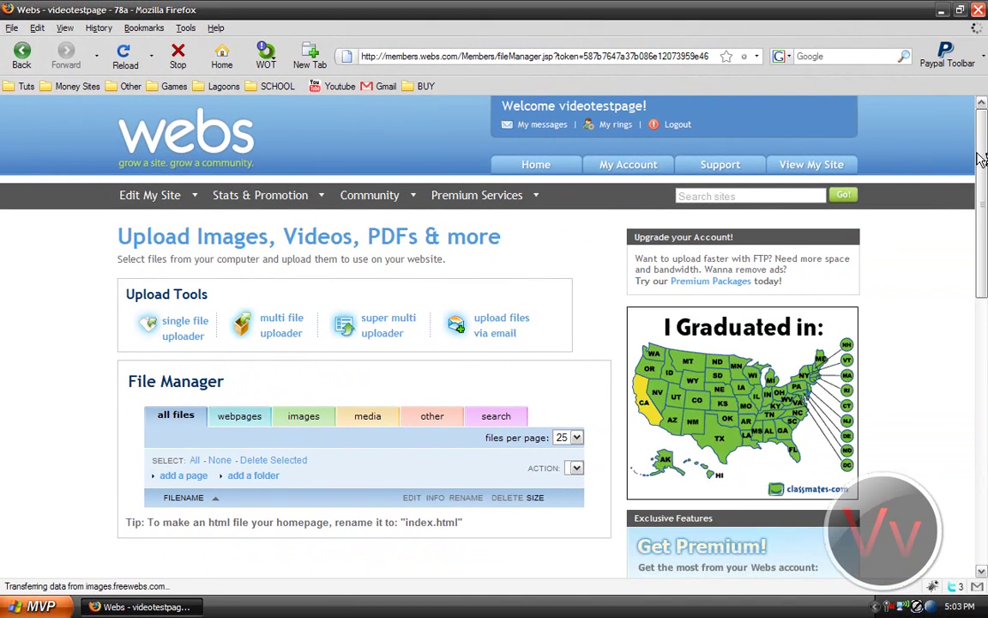
{"action": "scroll", "coordinate": [981, 163], "scroll_direction": "down", "scroll_amount": 2}
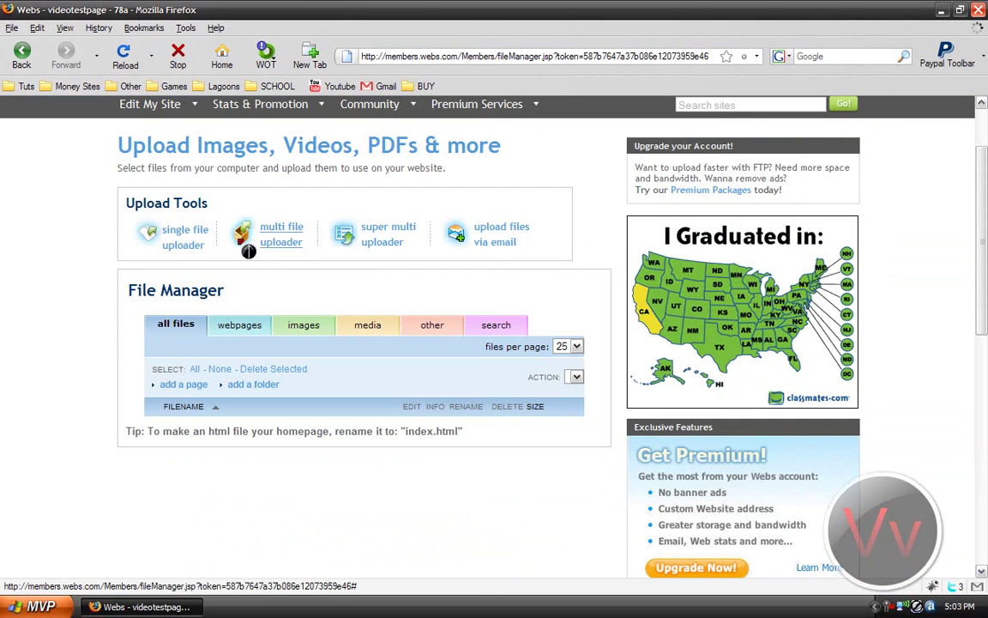
Step: Launch the super multi uploader, let its Java applet run, and minimize the main Firefox window
{"action": "left_click", "coordinate": [377, 244]}
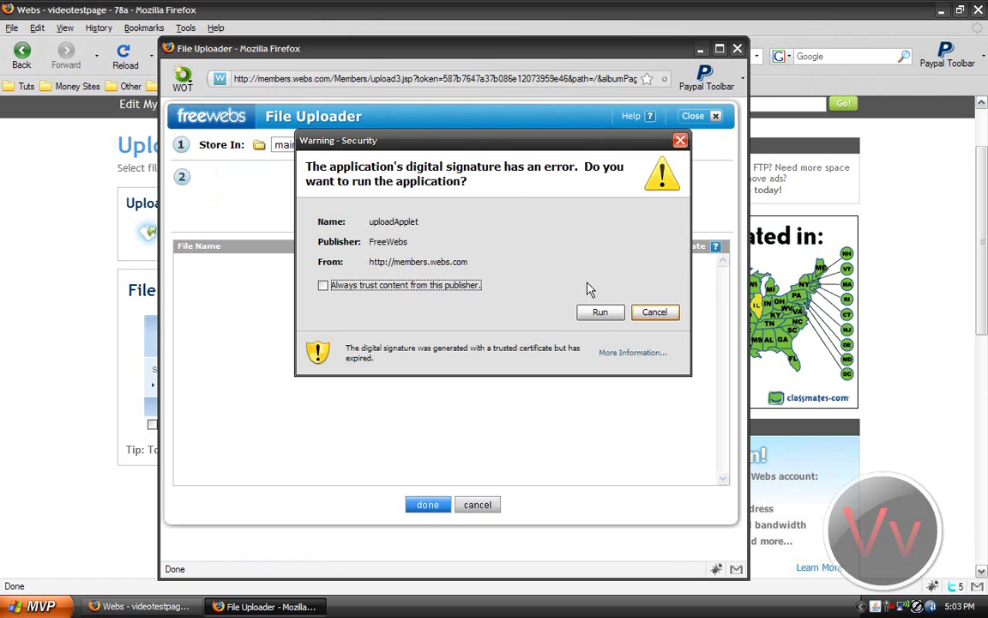
{"action": "left_click", "coordinate": [600, 311]}
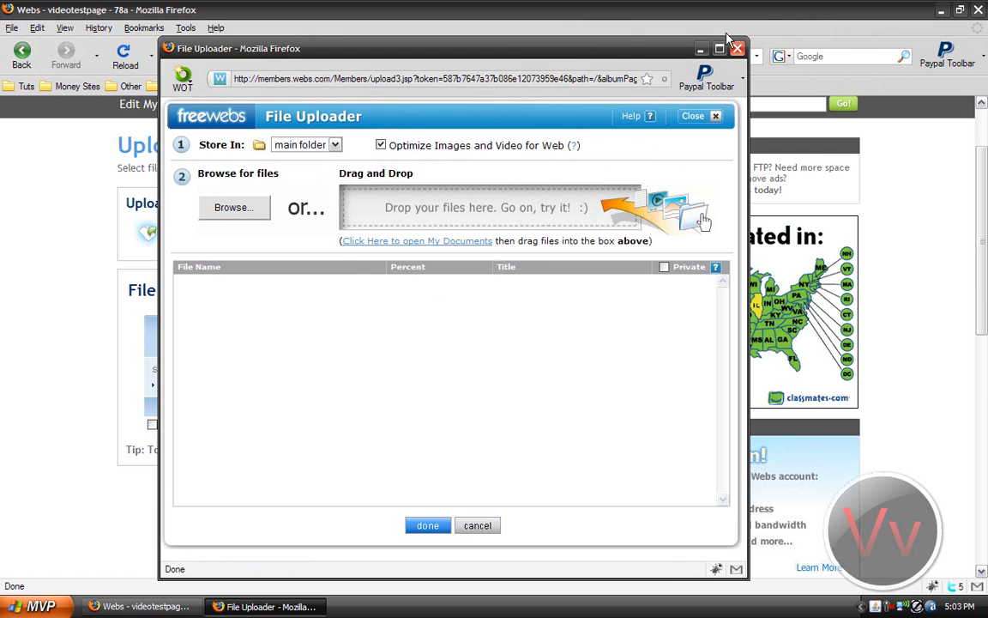
{"action": "left_click", "coordinate": [772, 26]}
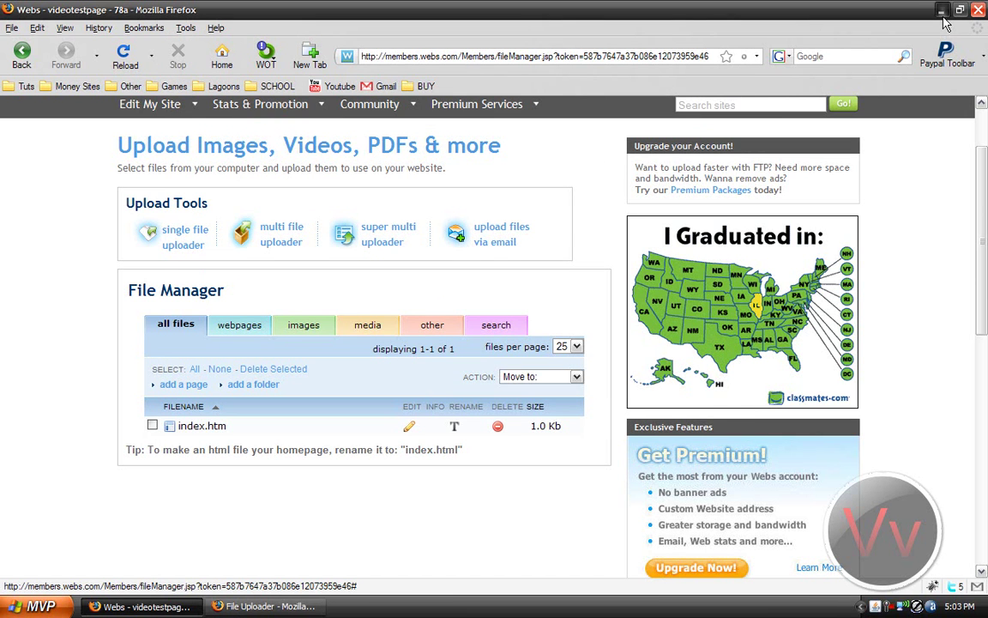
{"action": "left_click", "coordinate": [941, 9]}
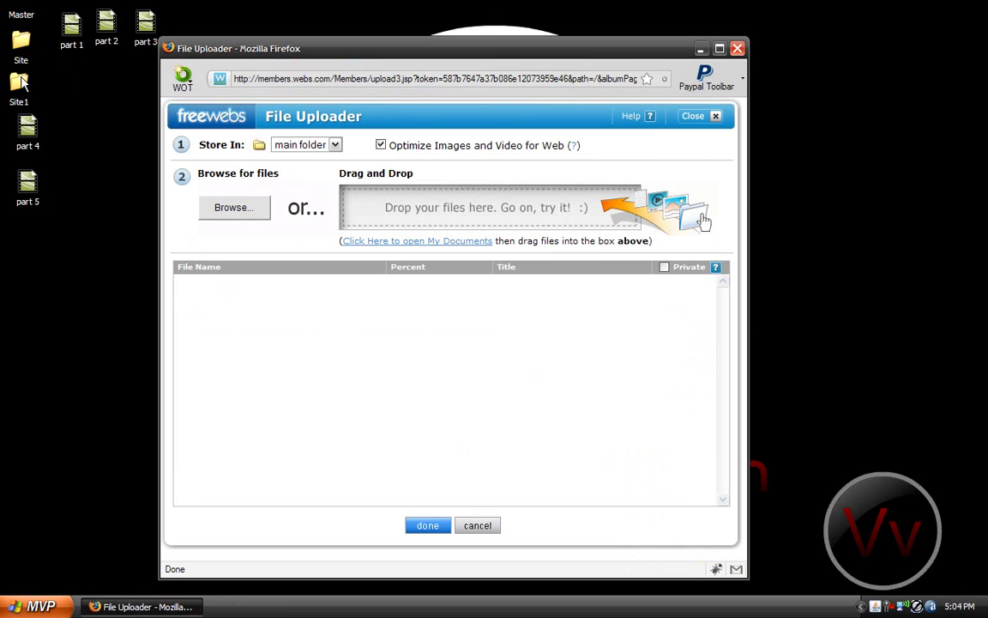
Step: Open the desktop Site folder and place its window beside the uploader
{"action": "double_click", "coordinate": [22, 39]}
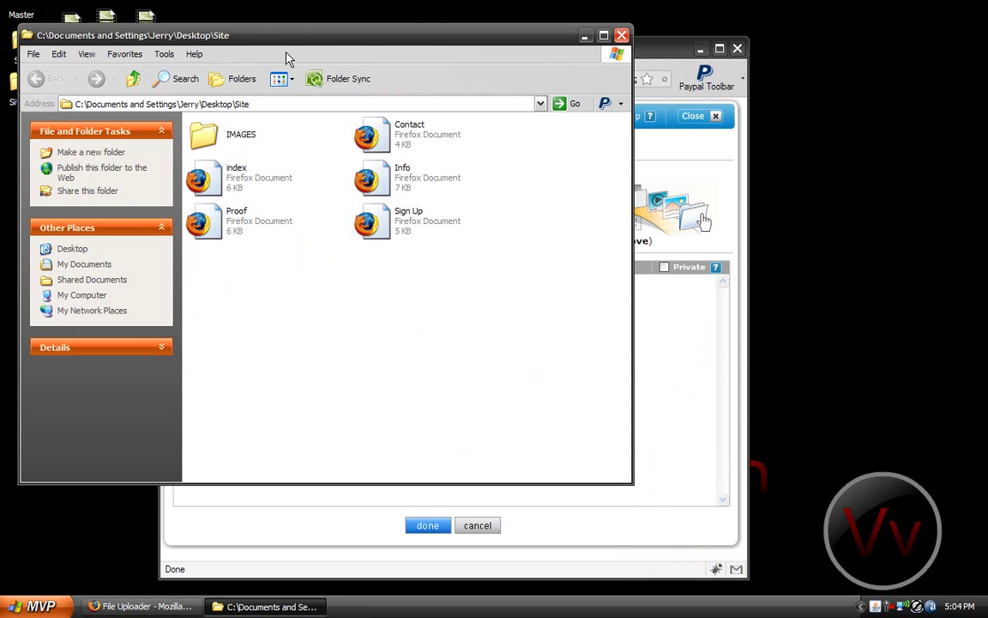
{"action": "left_click_drag", "start_coordinate": [377, 45], "coordinate": [525, 280]}
{"action": "left_click", "coordinate": [354, 378]}
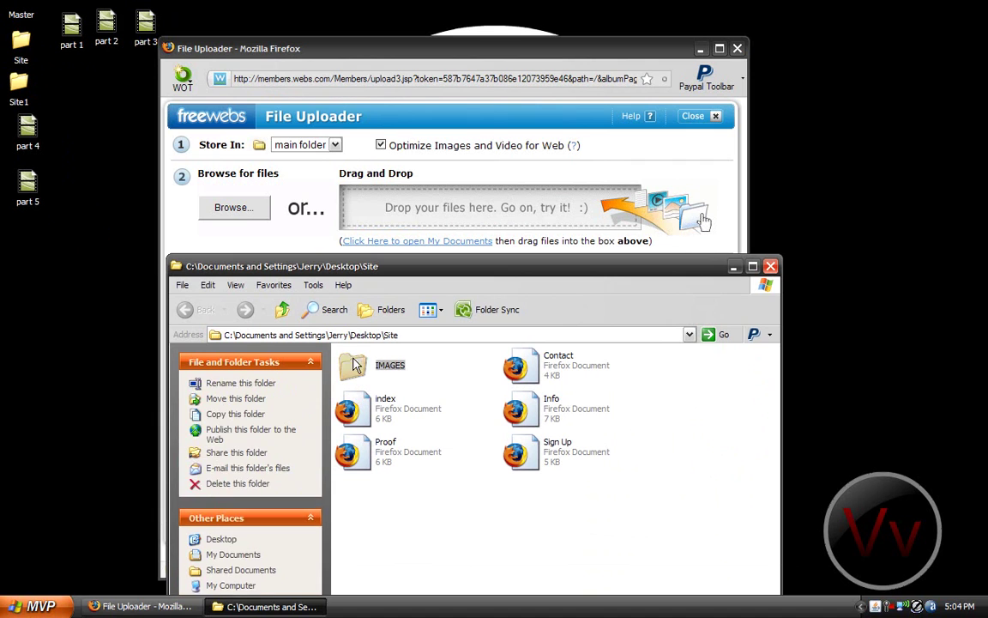
{"action": "left_click", "coordinate": [430, 486]}
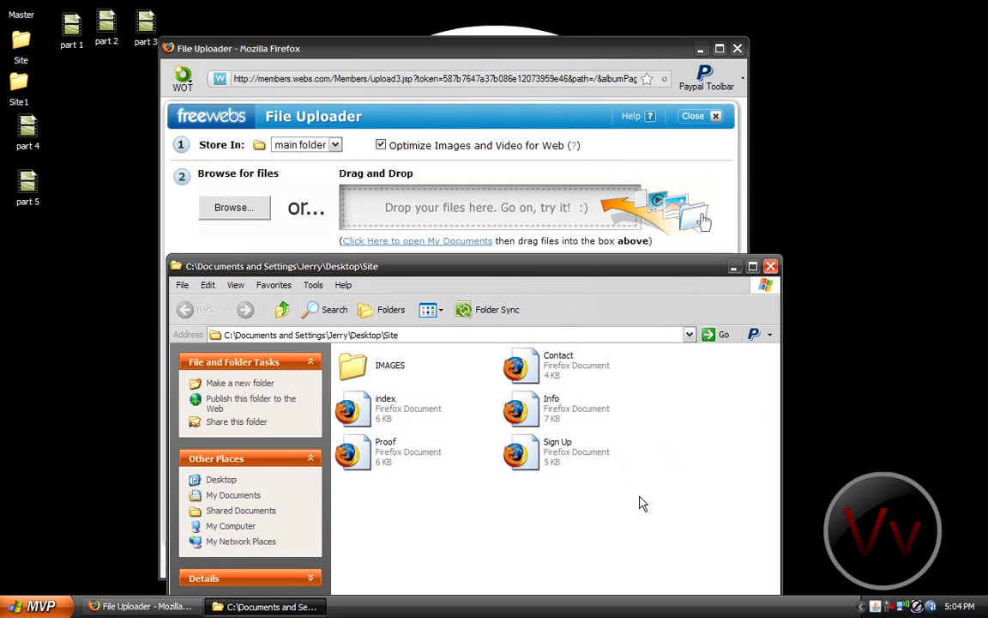
Step: Select all six items in the Site folder and drop them into the uploader until done
{"action": "left_click_drag", "start_coordinate": [574, 446], "coordinate": [300, 313]}
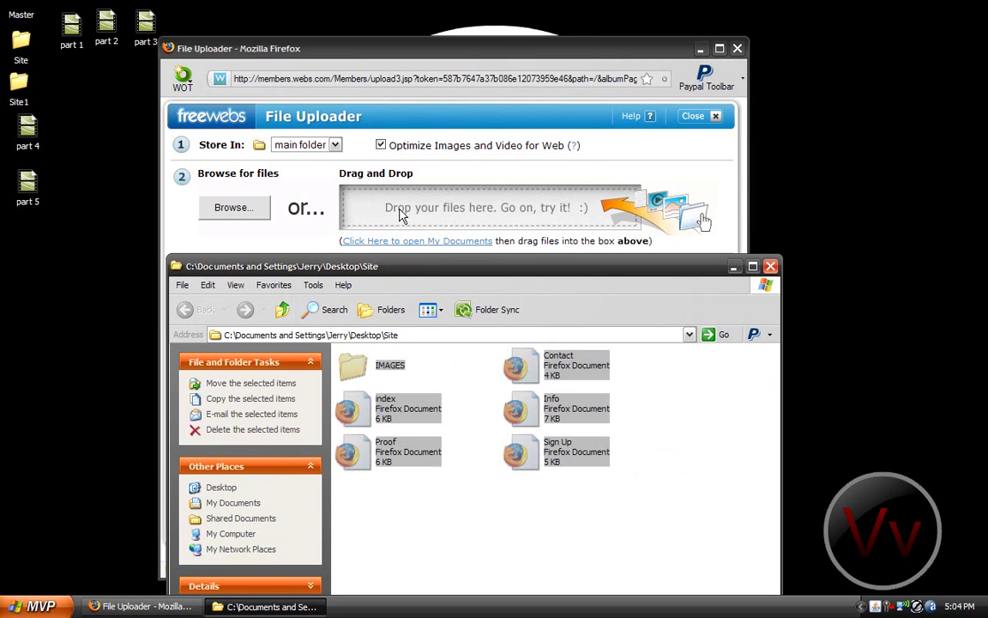
{"action": "mouse_move", "coordinate": [477, 54]}
{"action": "left_mouse_down"}
{"action": "mouse_move", "coordinate": [477, 16]}
{"action": "mouse_move", "coordinate": [484, 36]}
{"action": "left_mouse_up"}
{"action": "left_click_drag", "start_coordinate": [730, 449], "coordinate": [732, 306]}
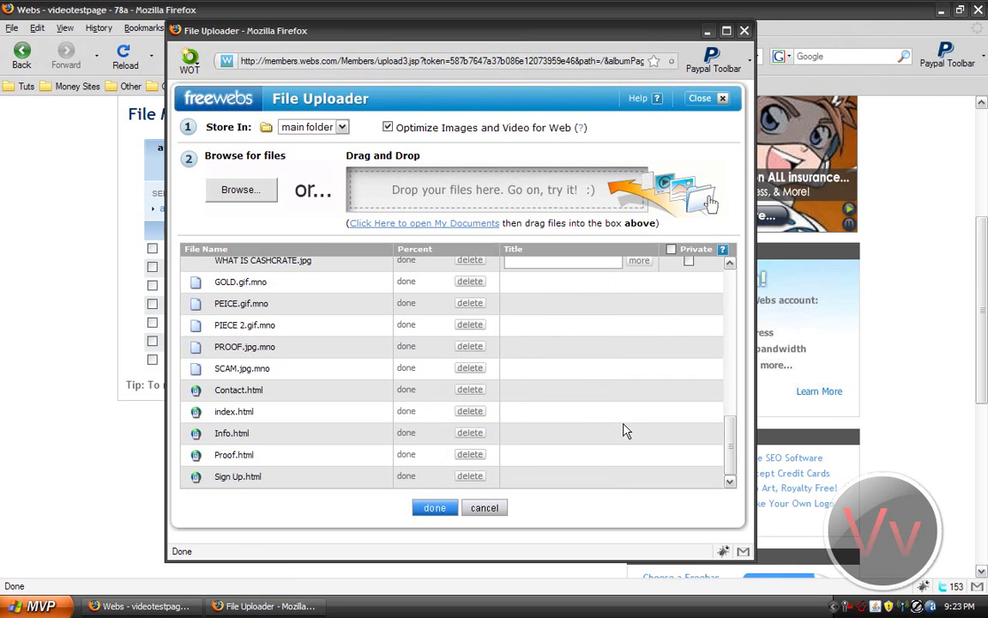
{"action": "left_click_drag", "start_coordinate": [730, 448], "coordinate": [731, 292]}
{"action": "scroll", "coordinate": [183, 302], "scroll_direction": "down", "scroll_amount": 10}
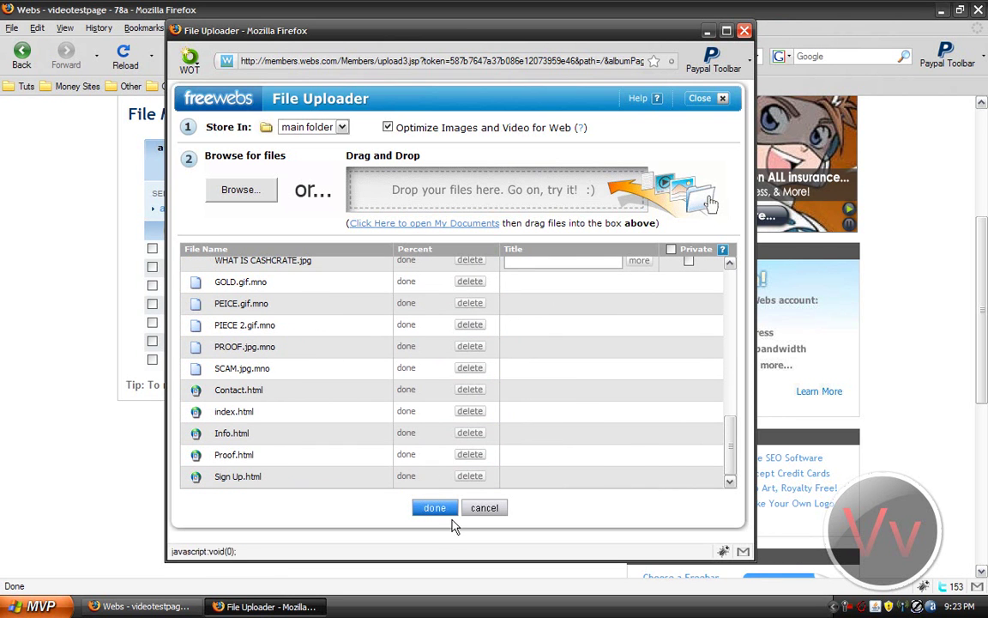
Step: Close the finished uploader, refresh the file list, and open index.html in a new tab
{"action": "left_click", "coordinate": [447, 513]}
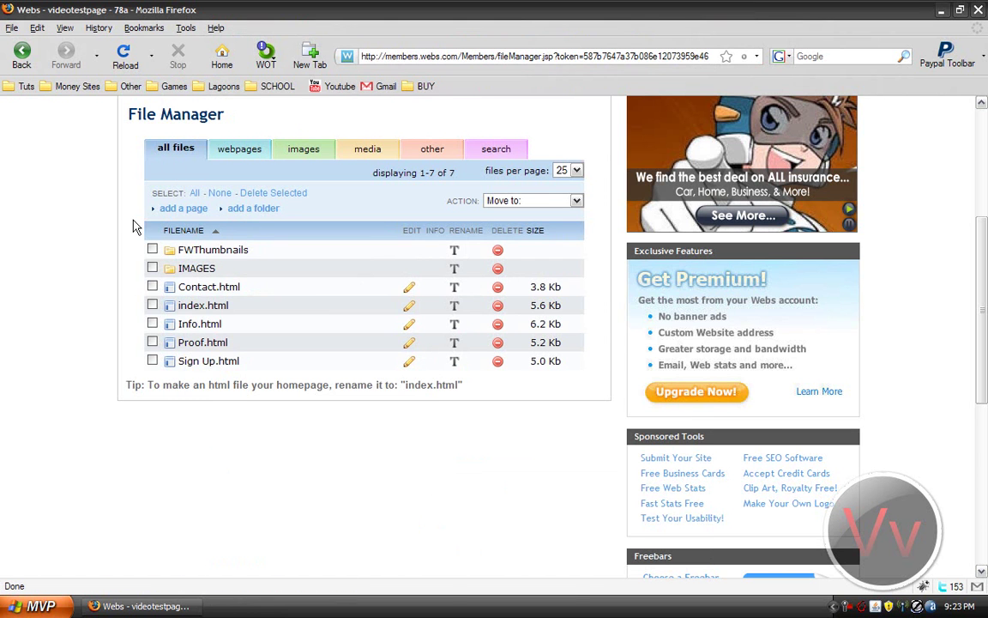
{"action": "left_click", "coordinate": [123, 60]}
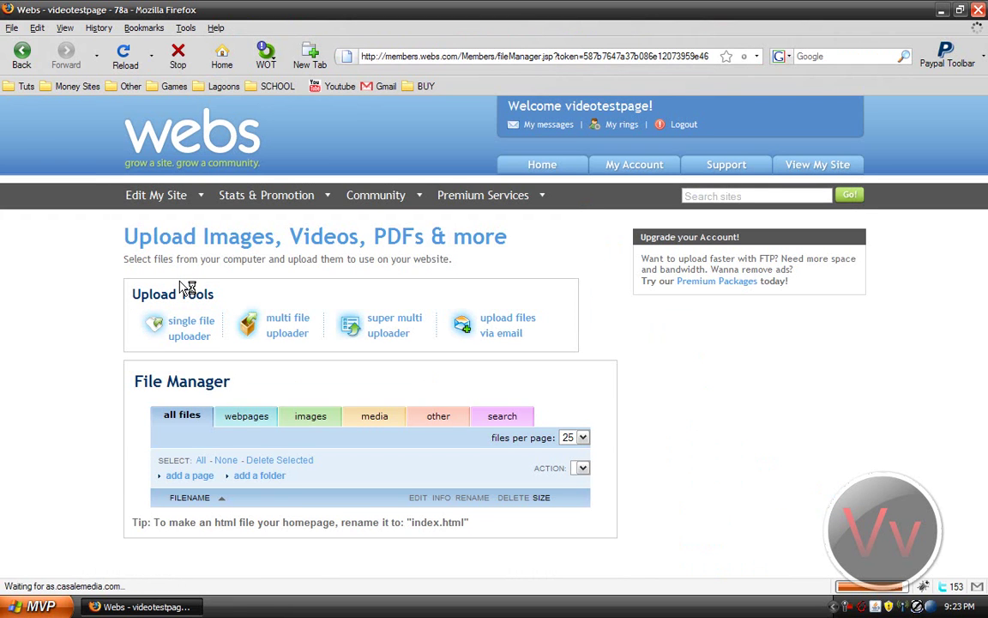
{"action": "scroll", "coordinate": [126, 279], "scroll_direction": "down", "scroll_amount": 4}
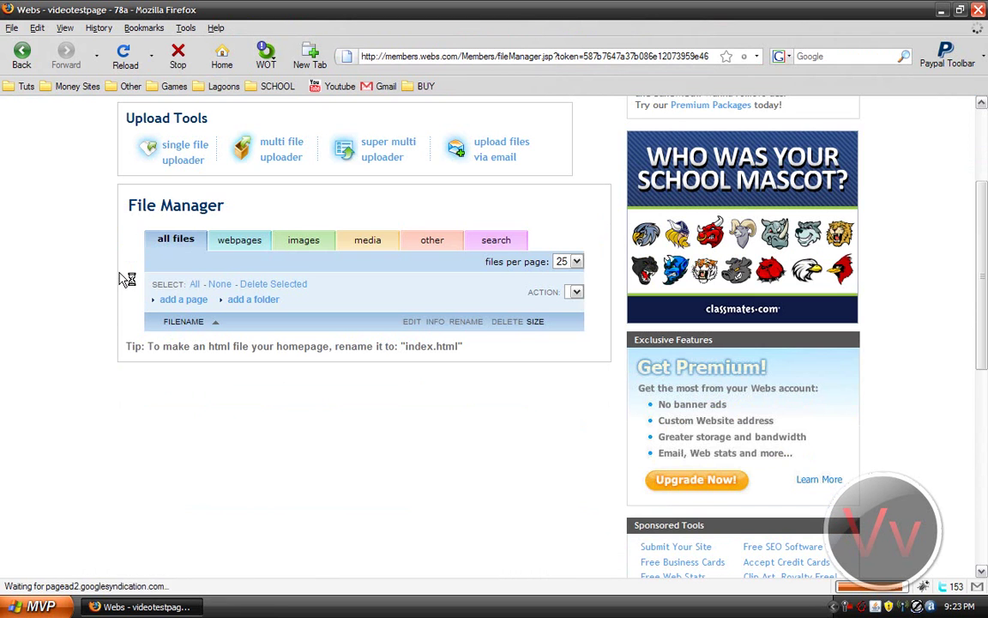
{"action": "scroll", "coordinate": [176, 384], "scroll_direction": "down", "scroll_amount": 2}
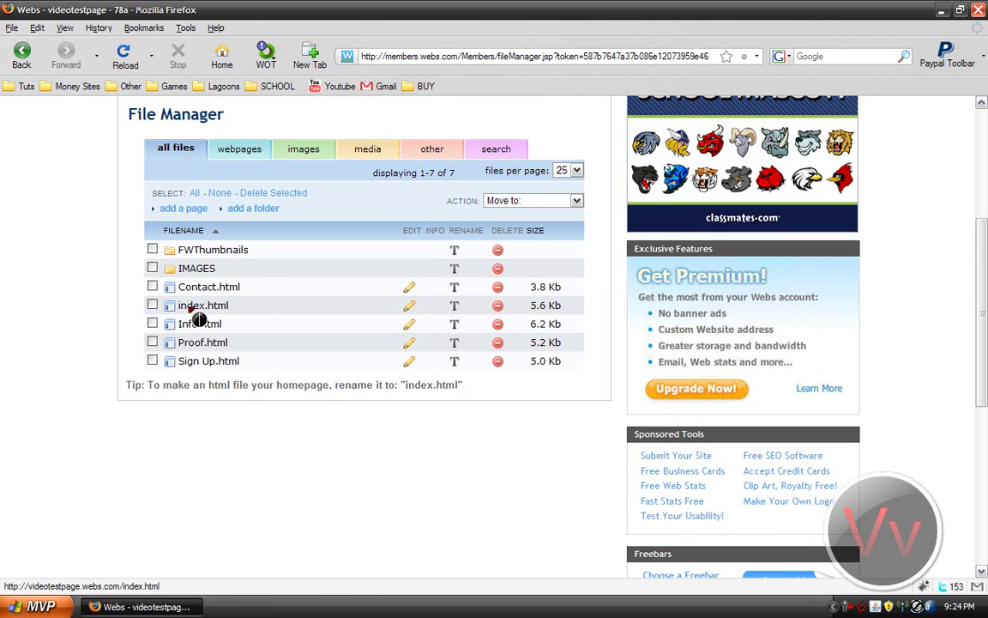
{"action": "right_click", "coordinate": [195, 311]}
{"action": "left_click", "coordinate": [215, 333]}
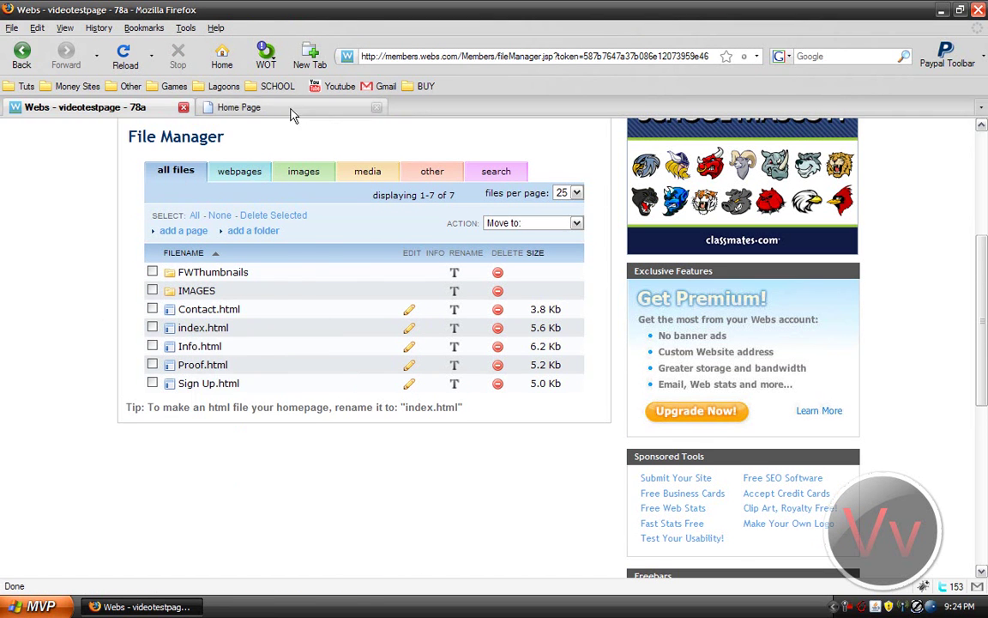
Step: View the live home page with its banner and gold nav bar, then open the Info page
{"action": "left_click", "coordinate": [291, 112]}
{"action": "scroll", "coordinate": [965, 374], "scroll_direction": "down", "scroll_amount": 5}
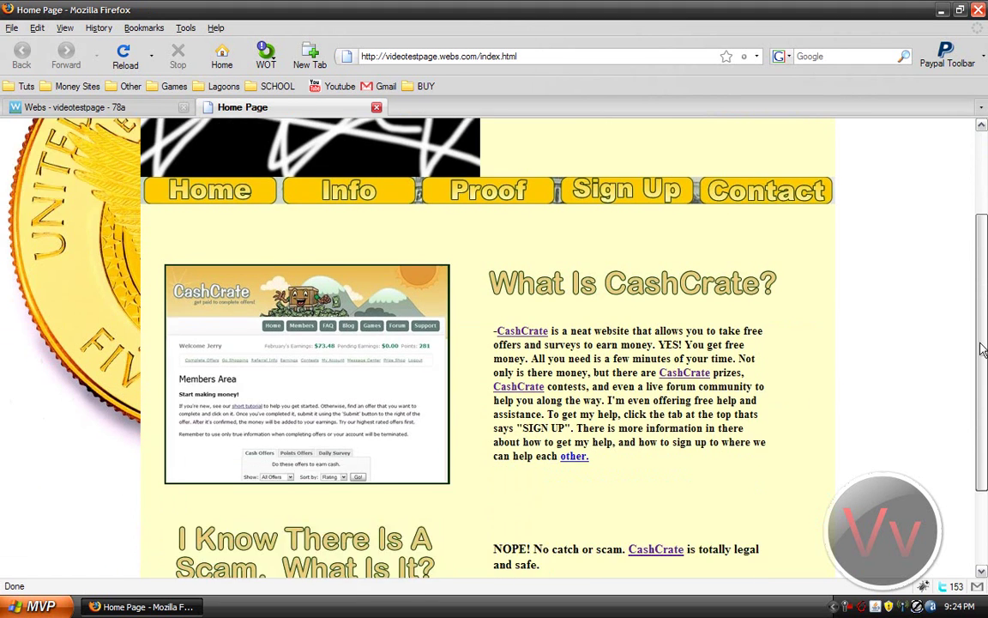
{"action": "scroll", "coordinate": [964, 374], "scroll_direction": "up", "scroll_amount": 5}
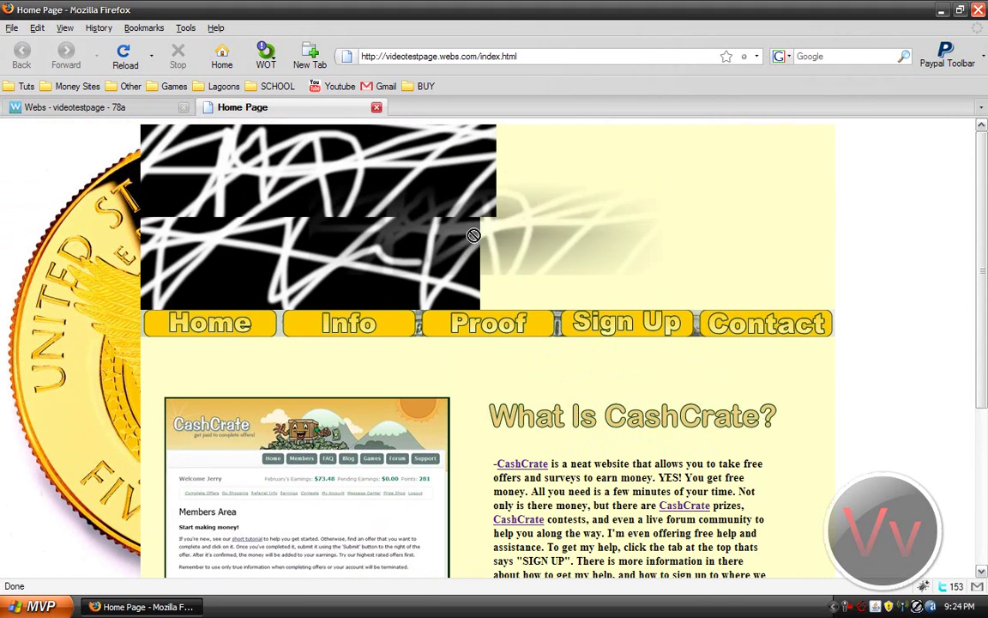
{"action": "scroll", "coordinate": [983, 290], "scroll_direction": "down", "scroll_amount": 1}
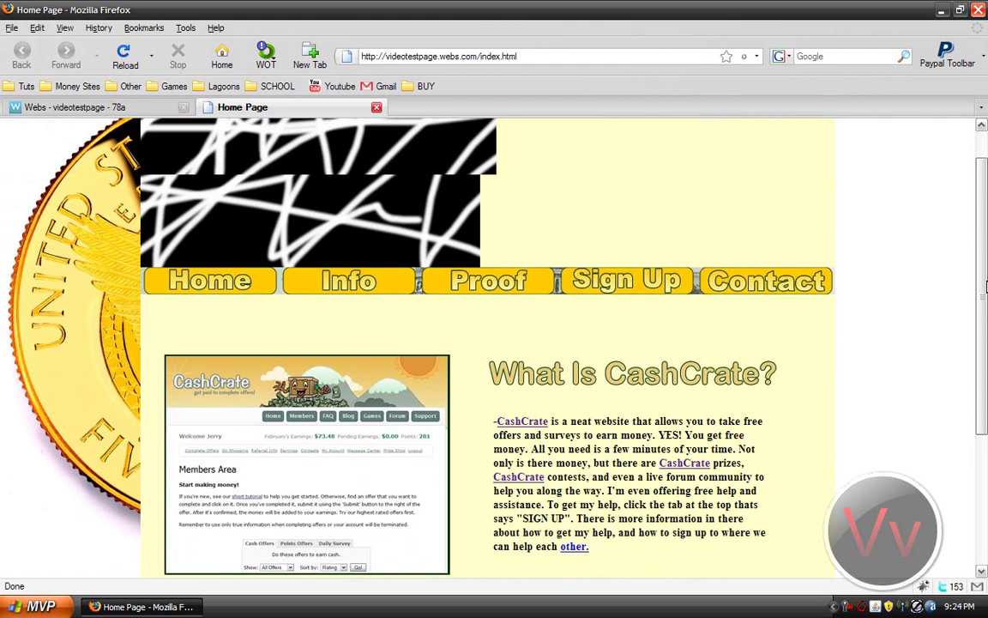
{"action": "left_click_drag", "start_coordinate": [985, 290], "coordinate": [985, 185]}
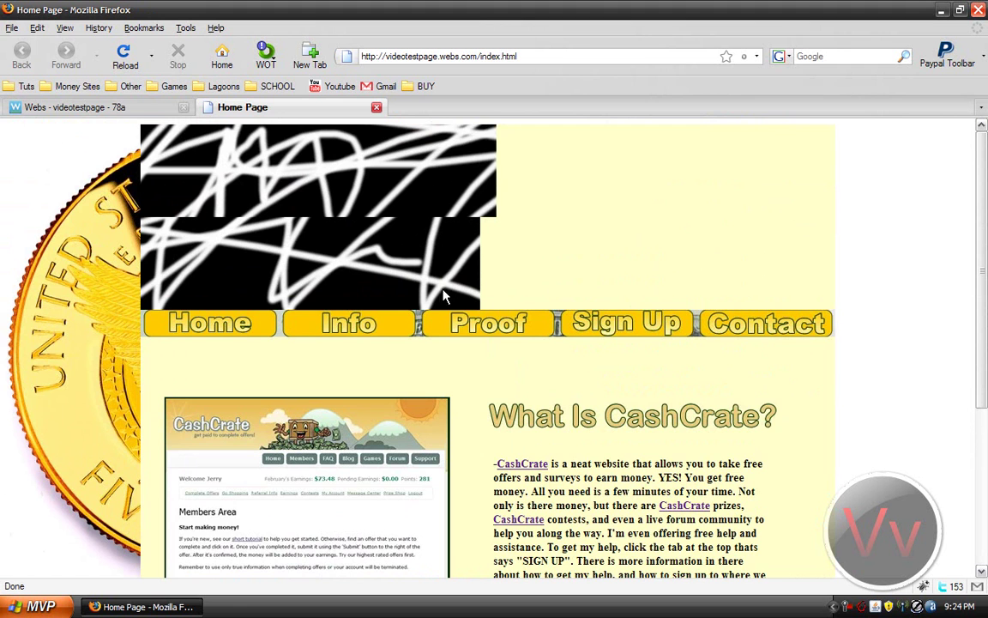
{"action": "mouse_move", "coordinate": [984, 158]}
{"action": "left_mouse_down"}
{"action": "mouse_move", "coordinate": [984, 301]}
{"action": "mouse_move", "coordinate": [984, 153]}
{"action": "left_mouse_up"}
{"action": "left_click", "coordinate": [362, 331]}
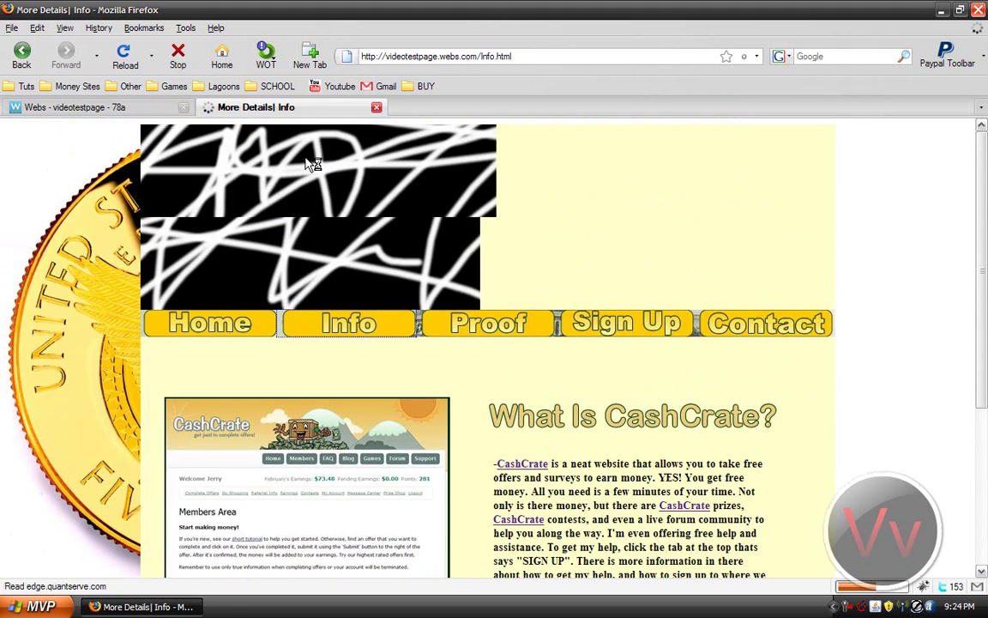
Step: Point the live tab at the site root by removing /index.html, then return to File Manager
{"action": "left_click", "coordinate": [53, 109]}
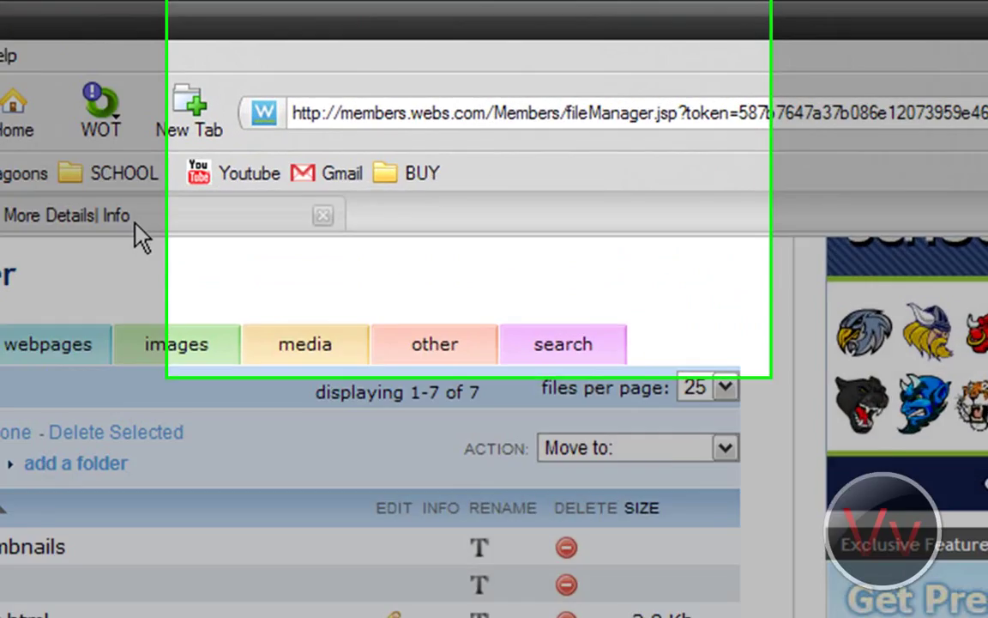
{"action": "left_click", "coordinate": [283, 110]}
{"action": "key", "text": "alt+Left"}
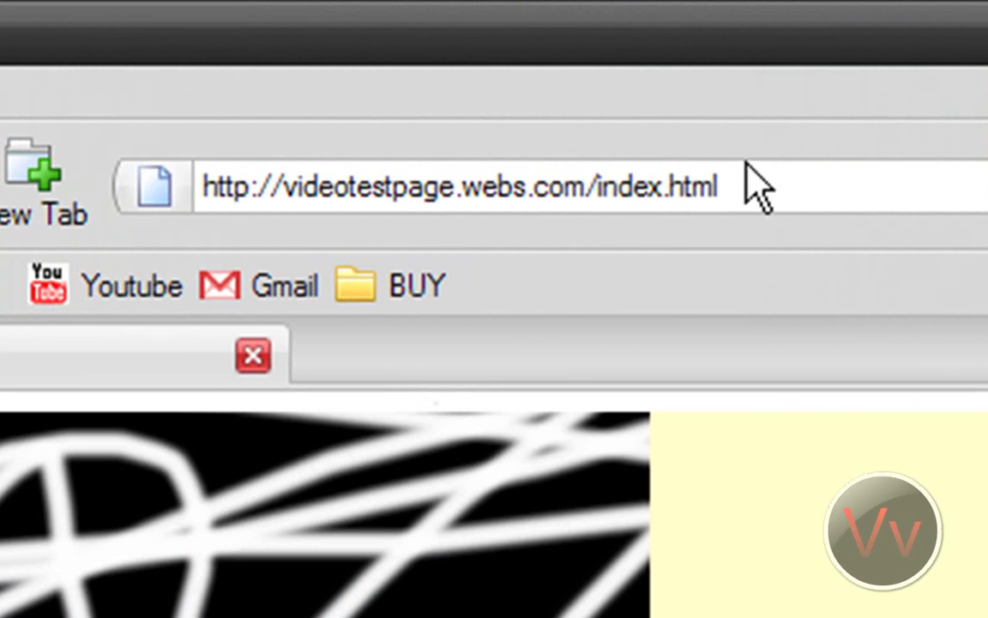
{"action": "left_click_drag", "start_coordinate": [760, 176], "coordinate": [589, 156]}
{"action": "key", "text": "BackSpace"}
{"action": "type", "text": "/"}
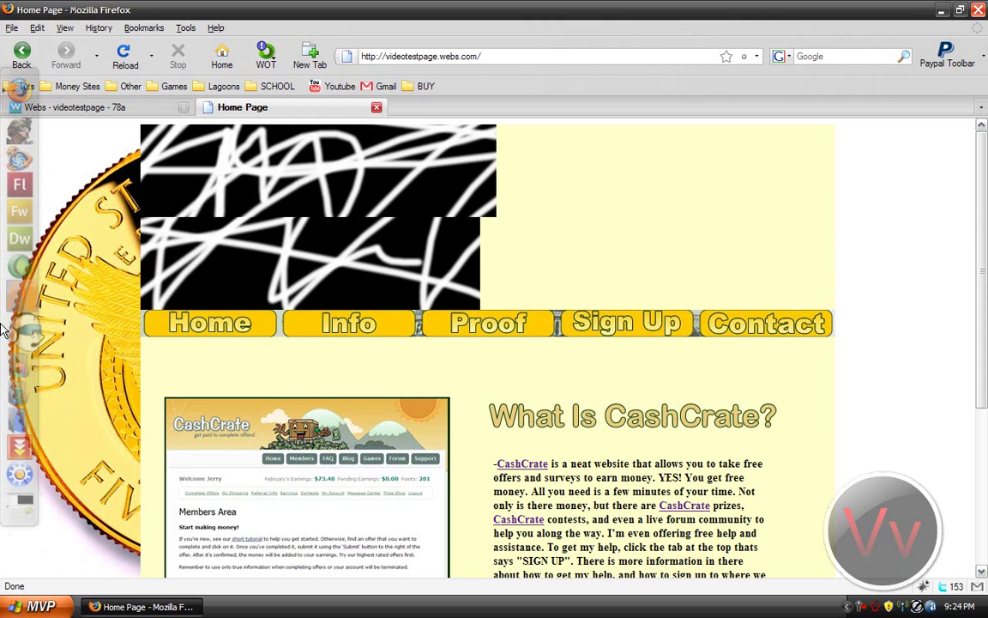
{"action": "left_click", "coordinate": [125, 108]}
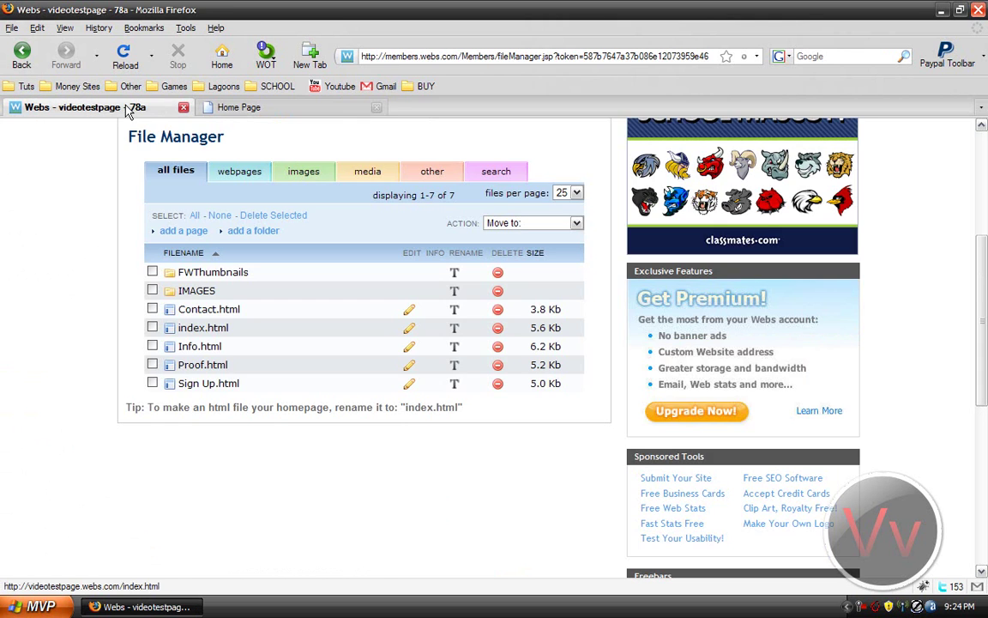